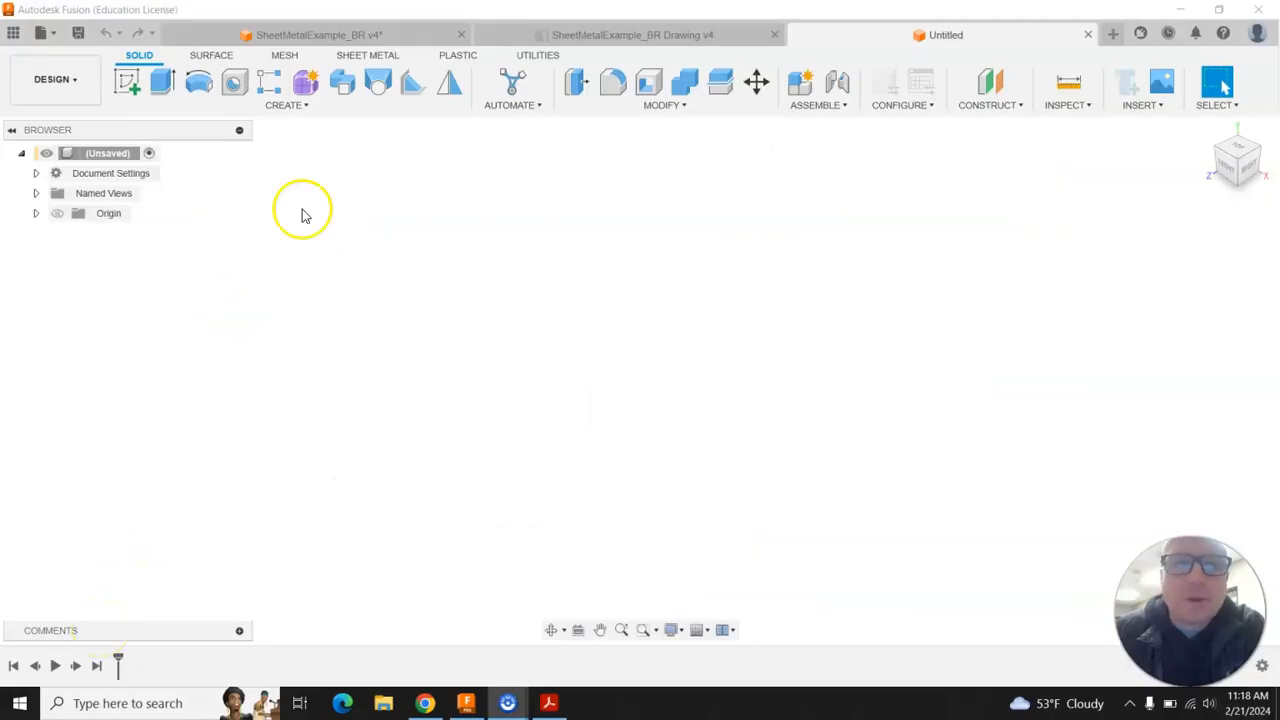
- Start a sheet metal sketch on the front (XY) origin plane
left_click(368, 56)
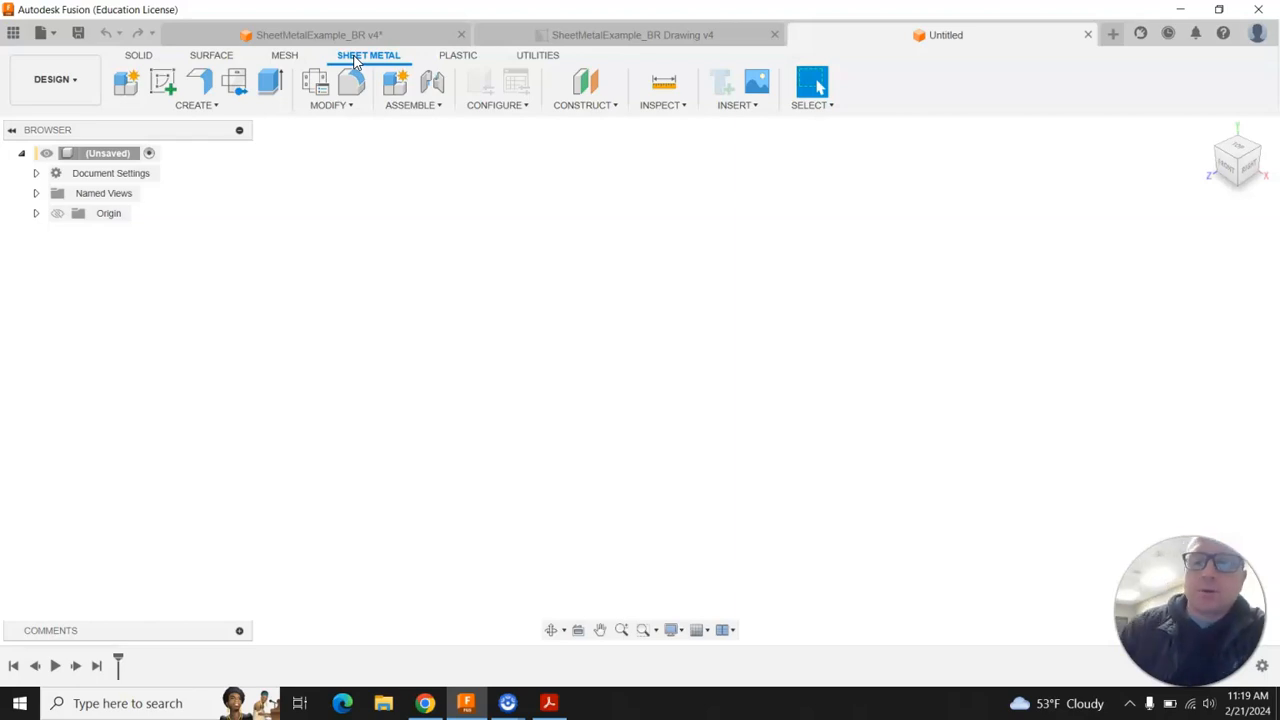
left_click(164, 84)
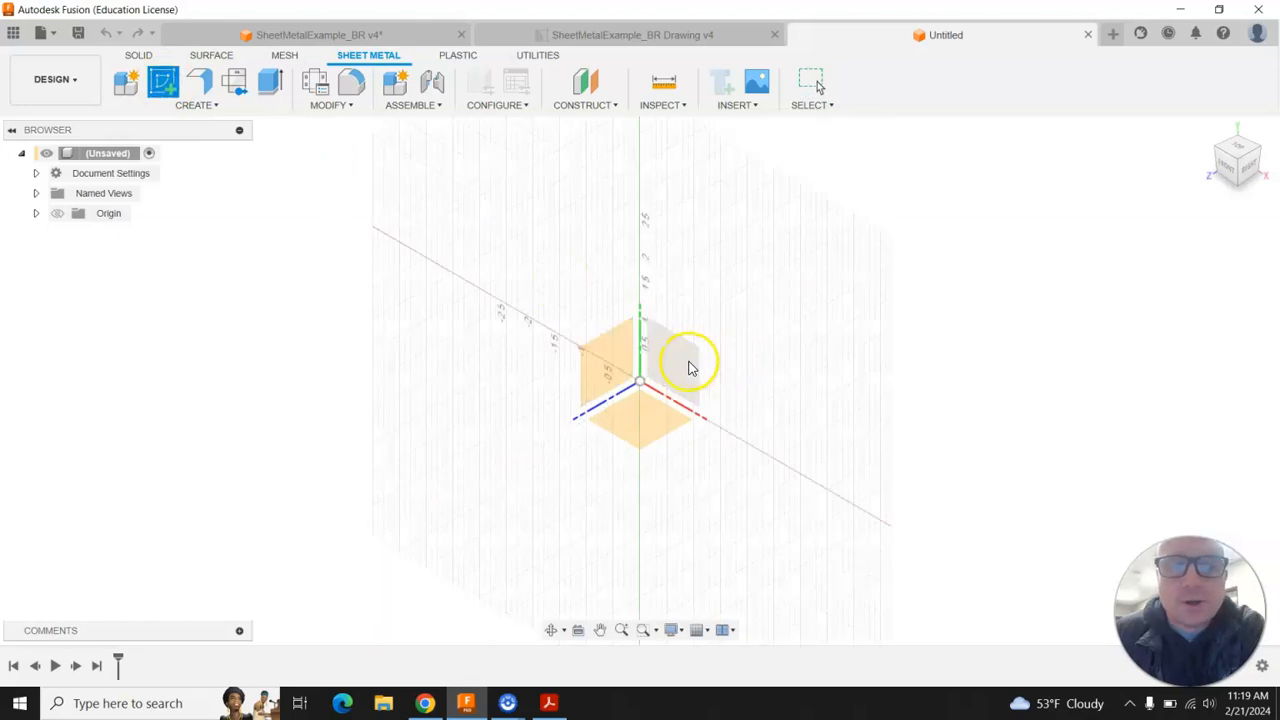
left_click(674, 372)
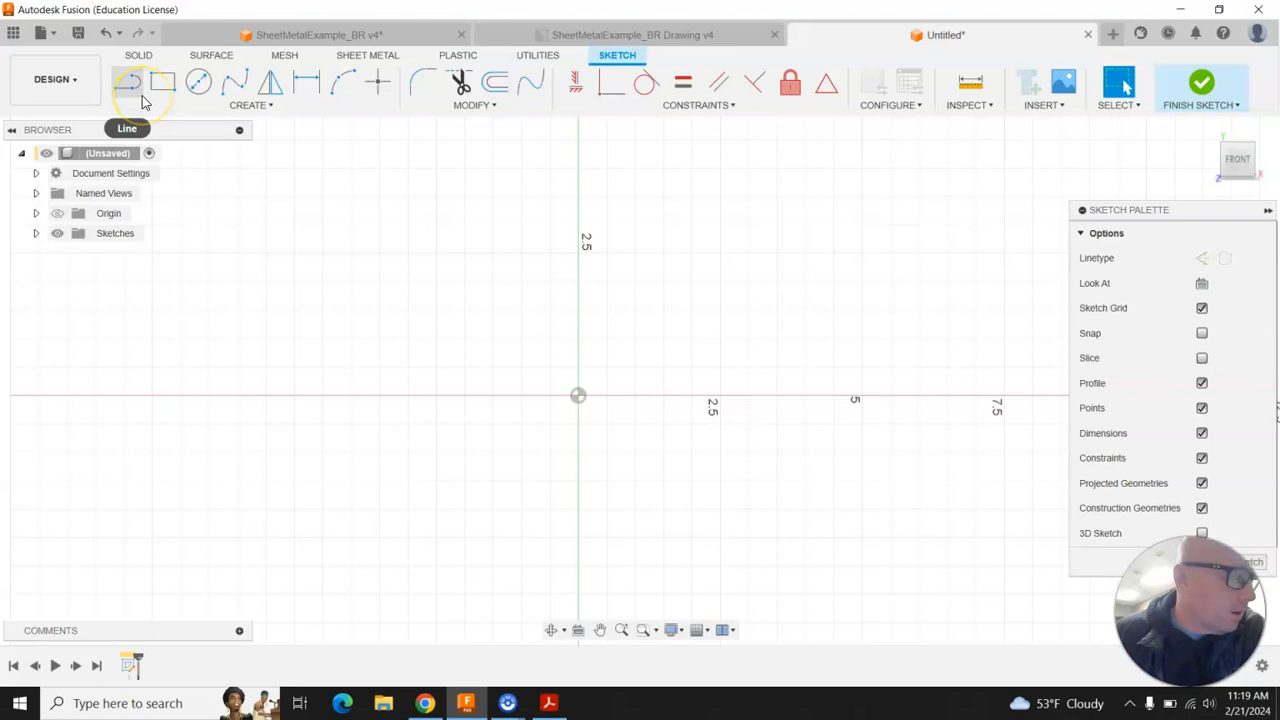
- Draw a horizontal line 5.91 in long, starting at the origin and running along the positive X axis
left_click(127, 82)
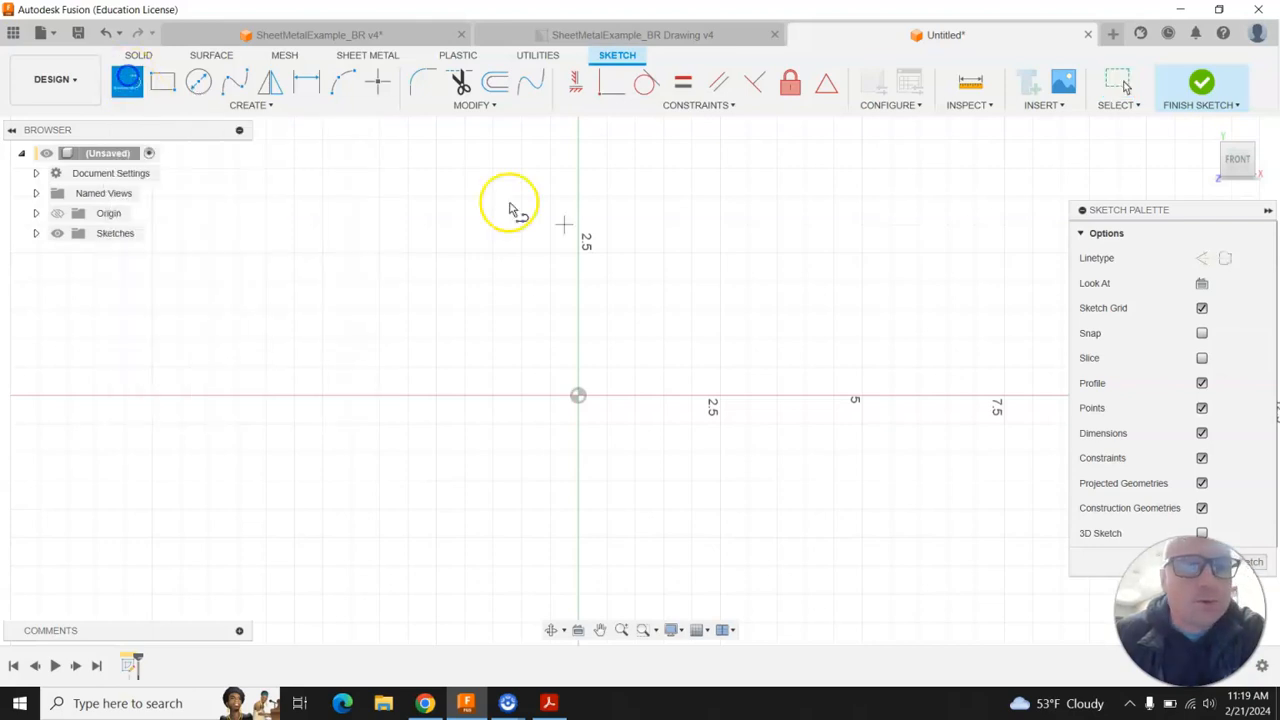
left_click(578, 395)
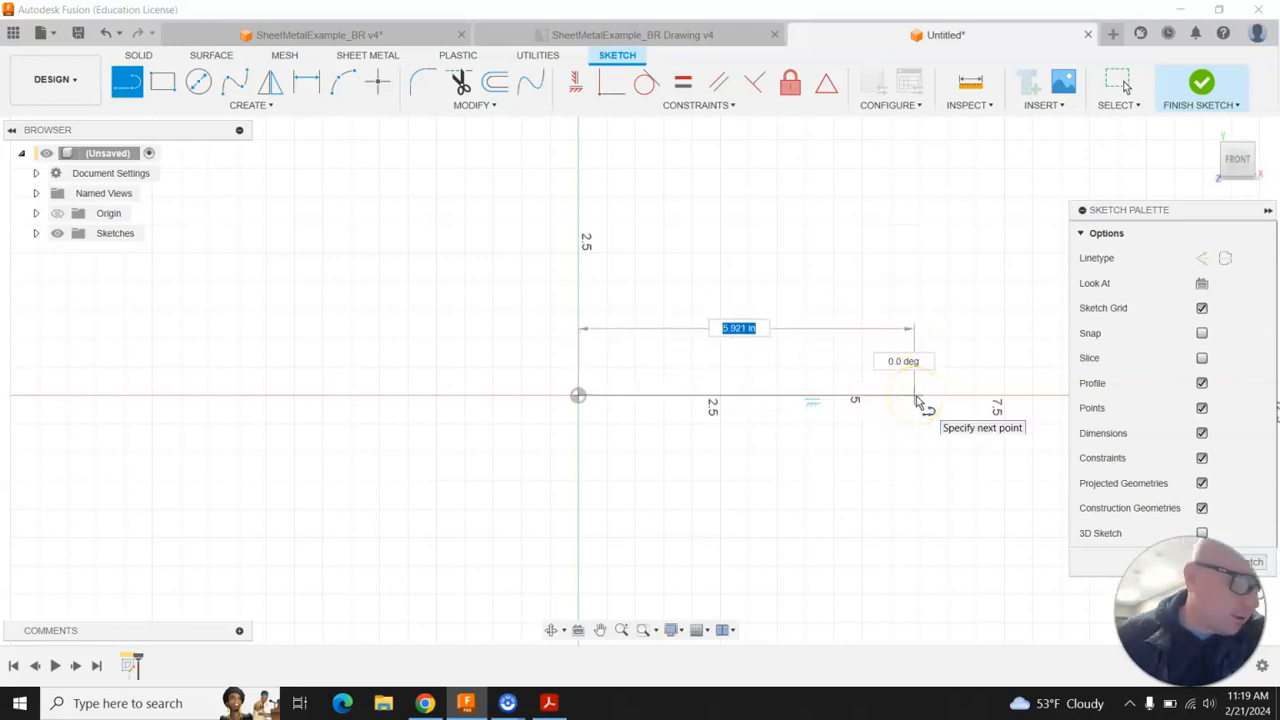
type("5")
key("Tab")
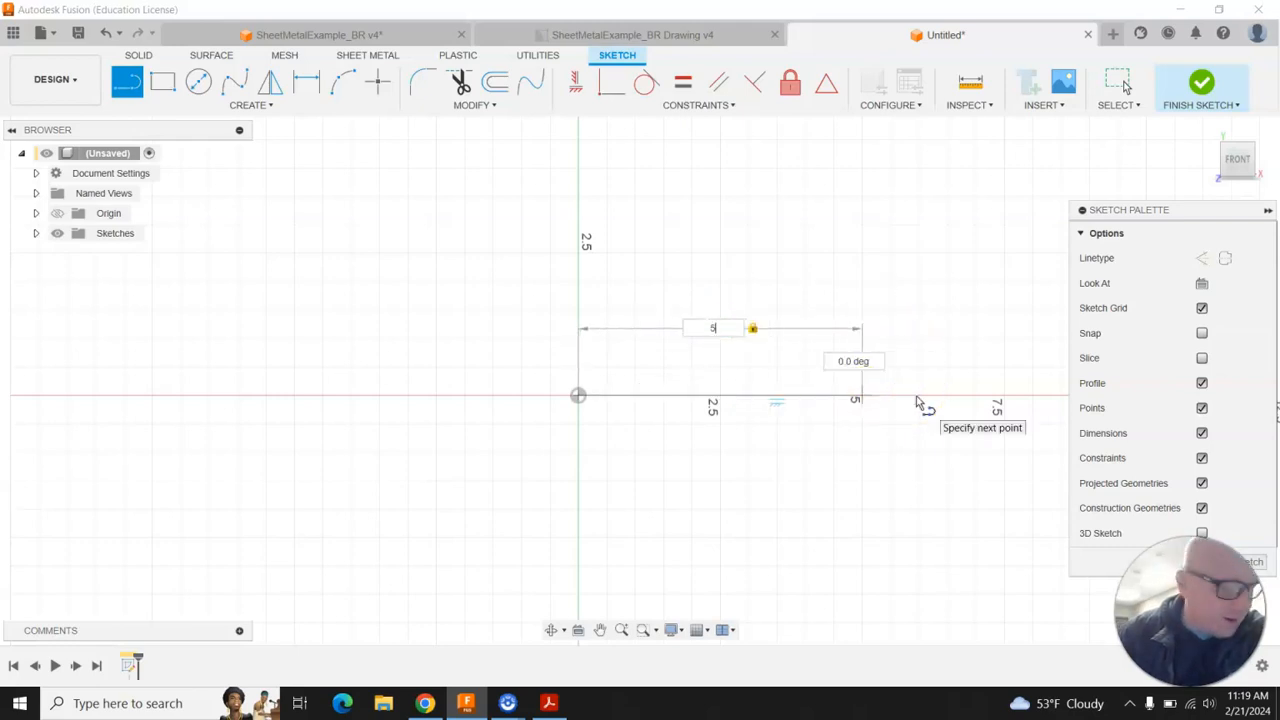
type(".91")
key("Tab")
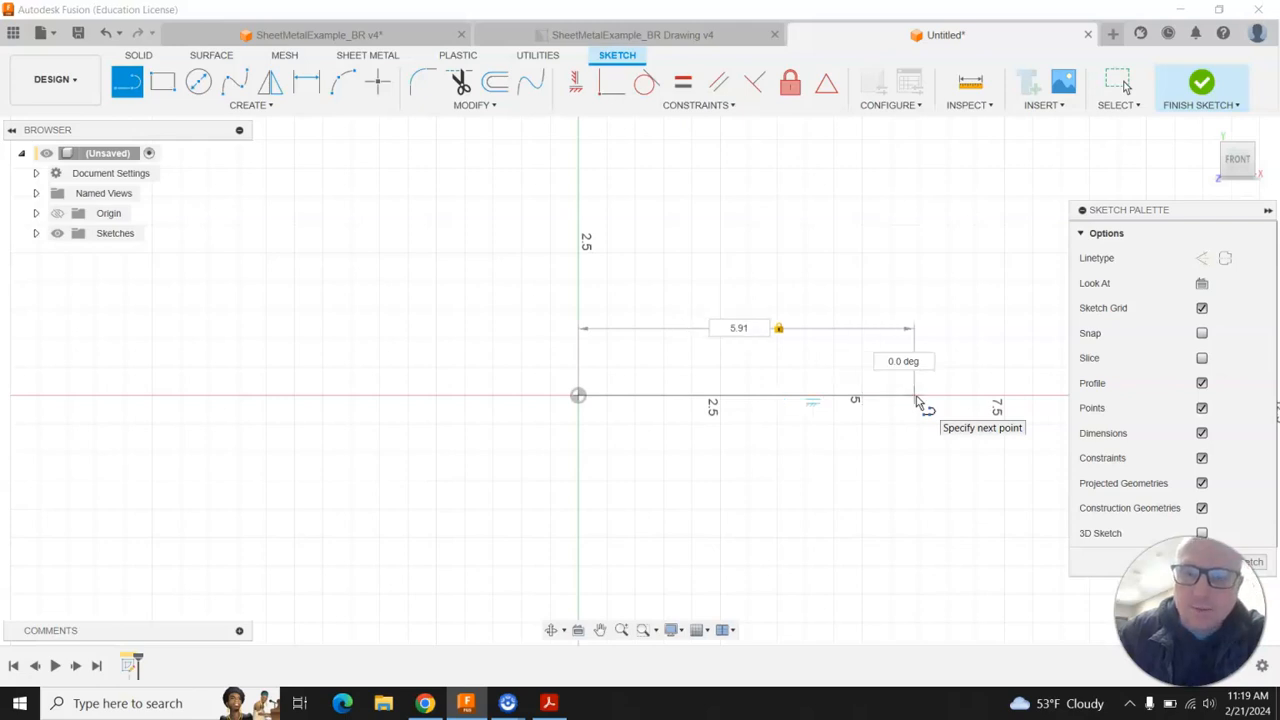
key("Return")
key("Escape")
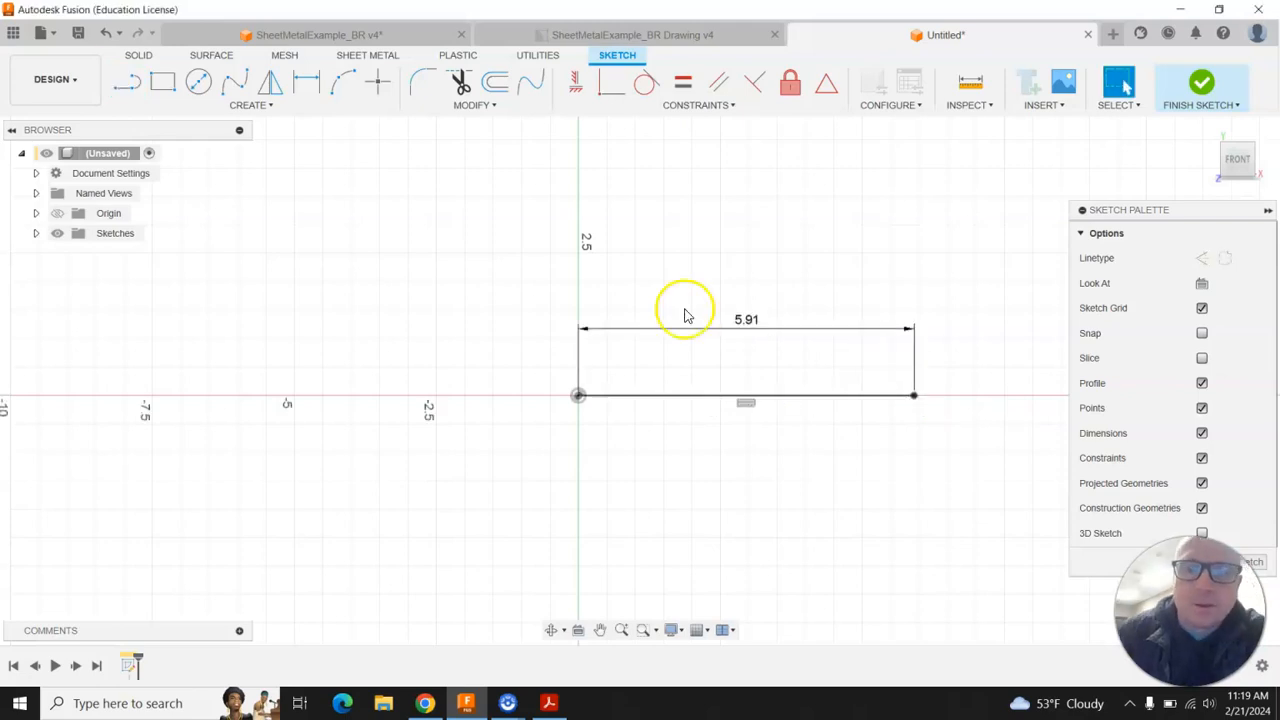
- Draw a vertical line 1.18 in long upward from the origin
left_click(127, 84)
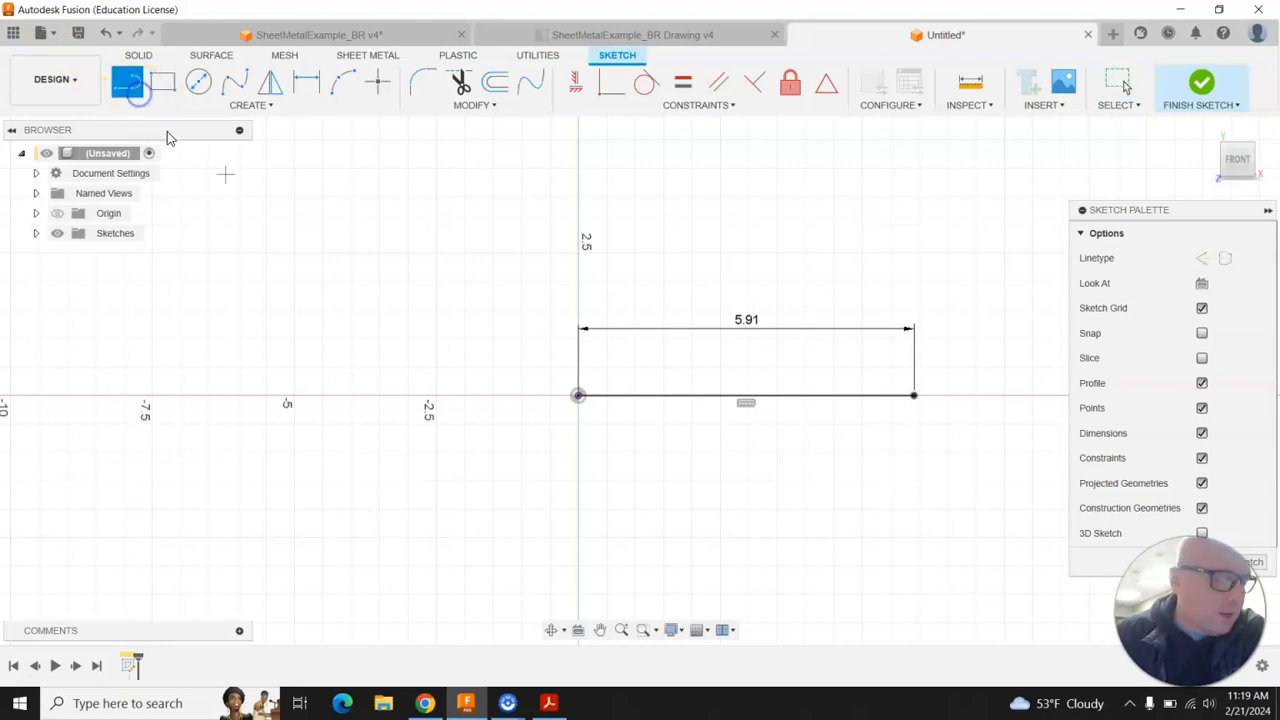
left_click(577, 393)
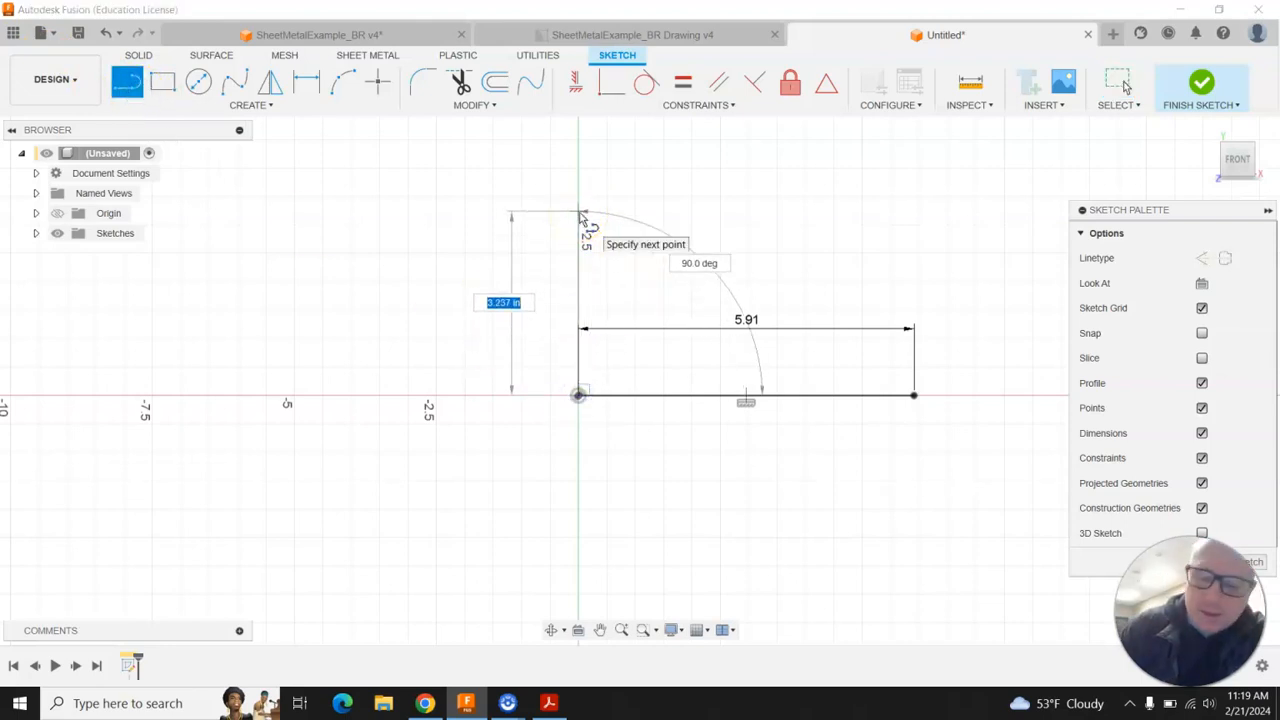
key("Tab")
type("8")
key("Return")
key("Escape")
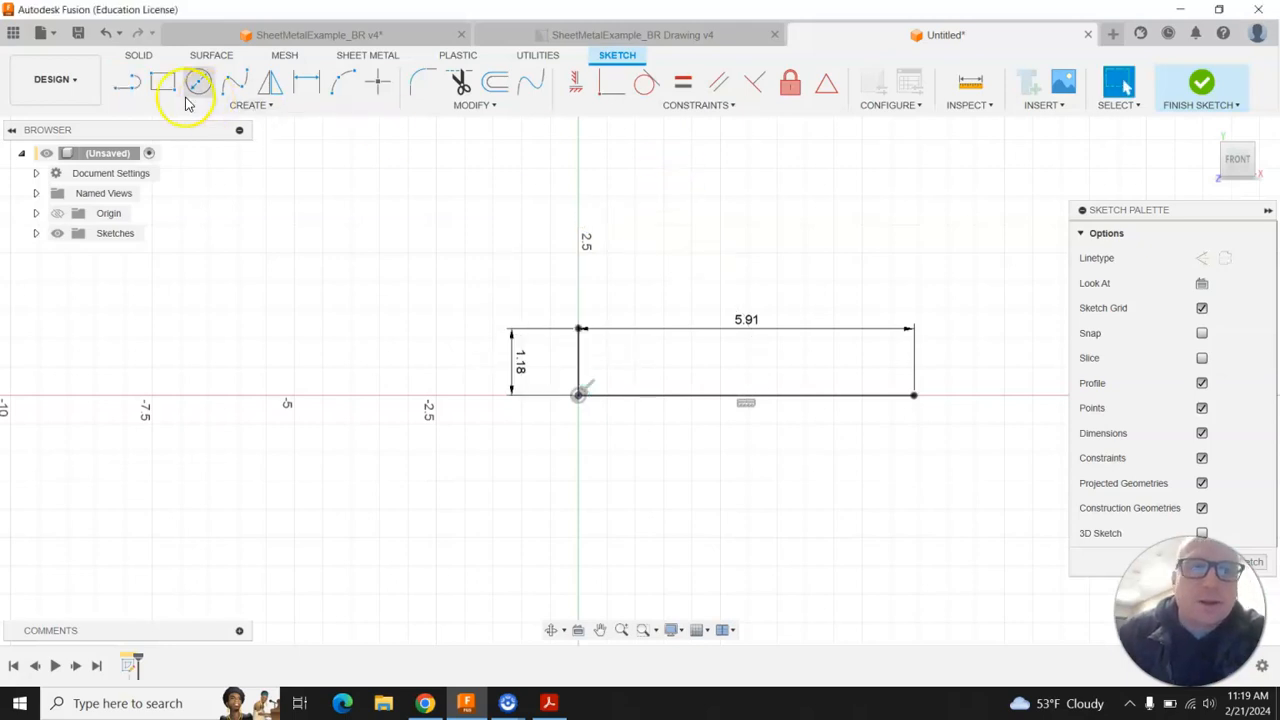
- Draw a vertical line 2.36 in long upward from the far end of the 5.91 in line and finish the sketch
left_click(126, 81)
left_click(913, 396)
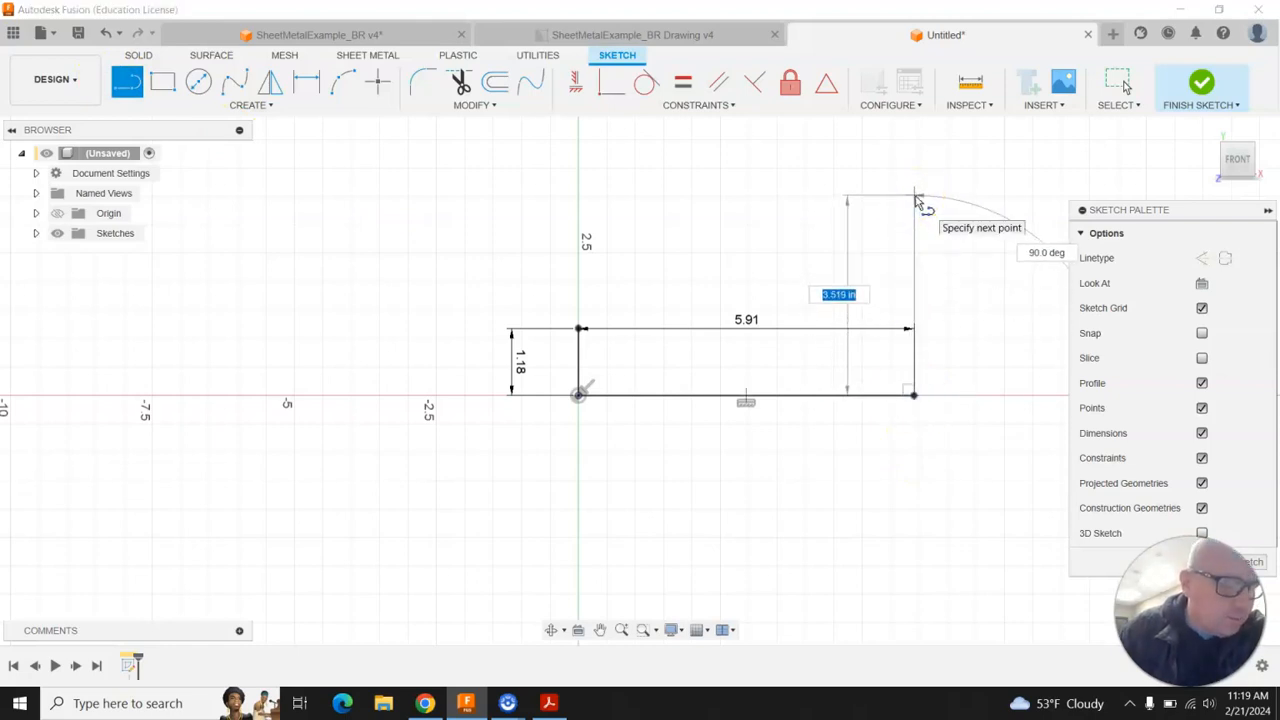
key("Return")
key("Escape")
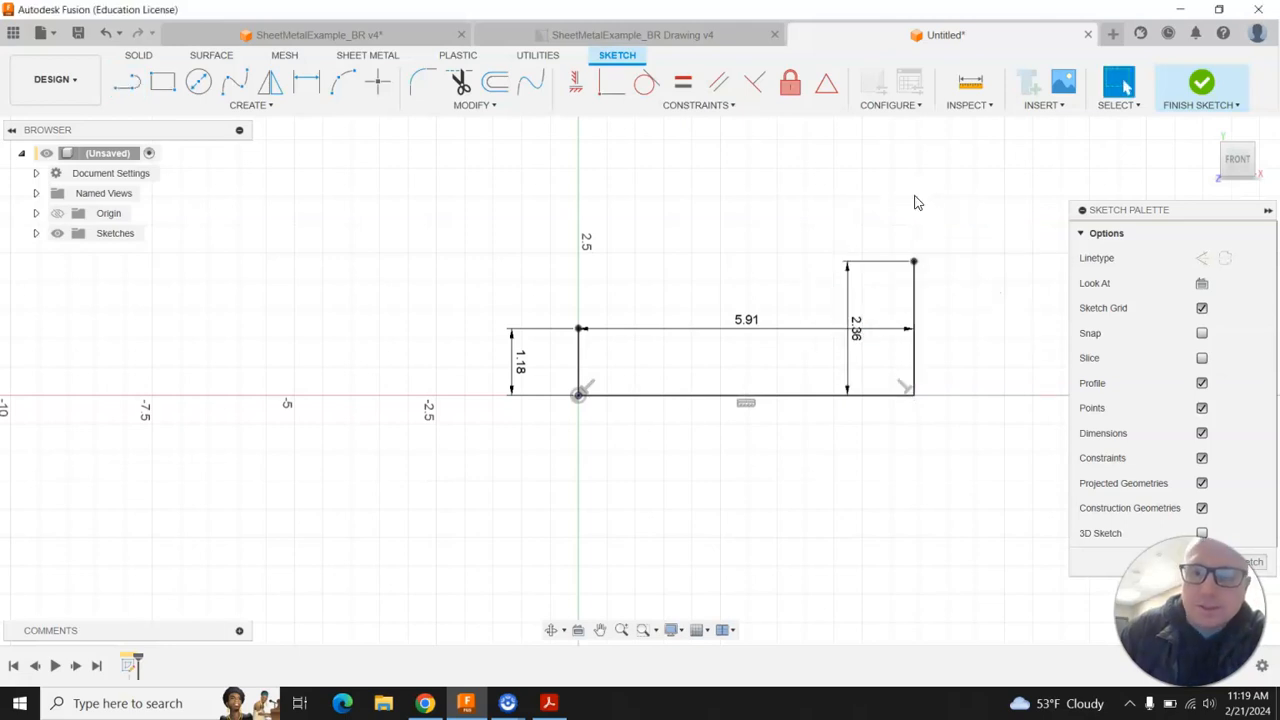
left_click(1202, 85)
left_click(1213, 133)
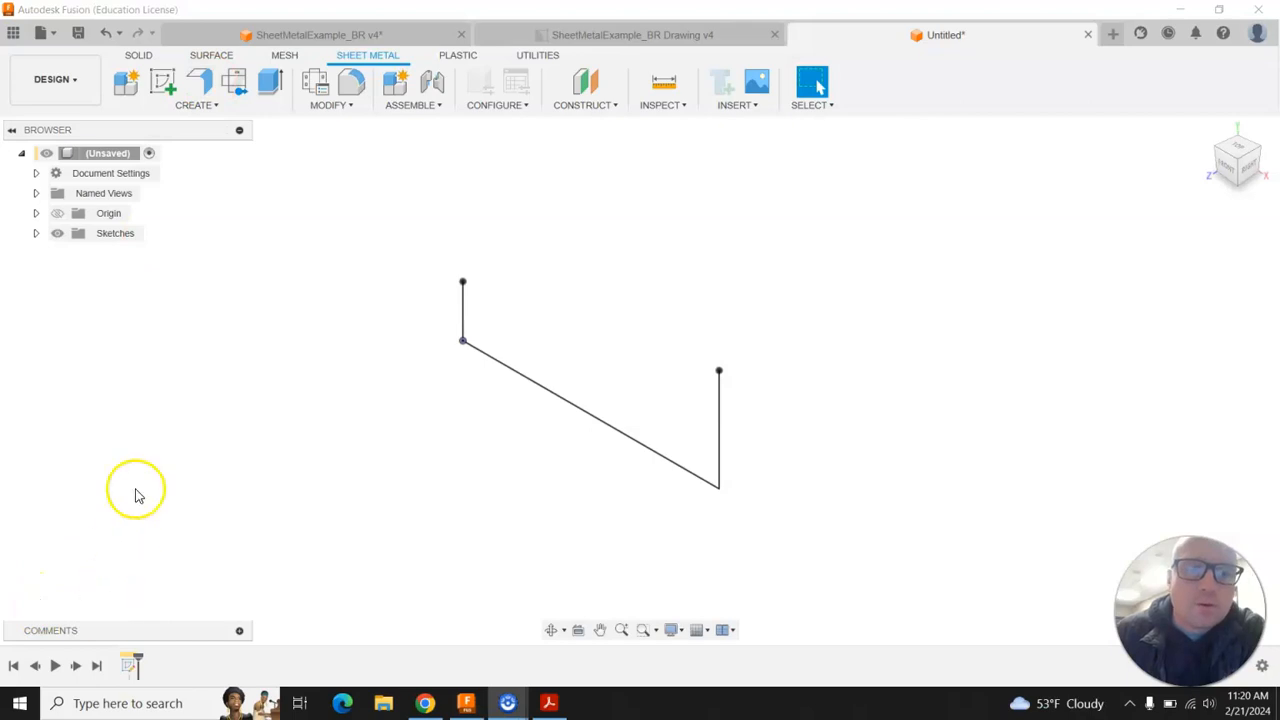
- Create a flange from the whole open sketch profile with a distance of -2.36 in
left_click(199, 82)
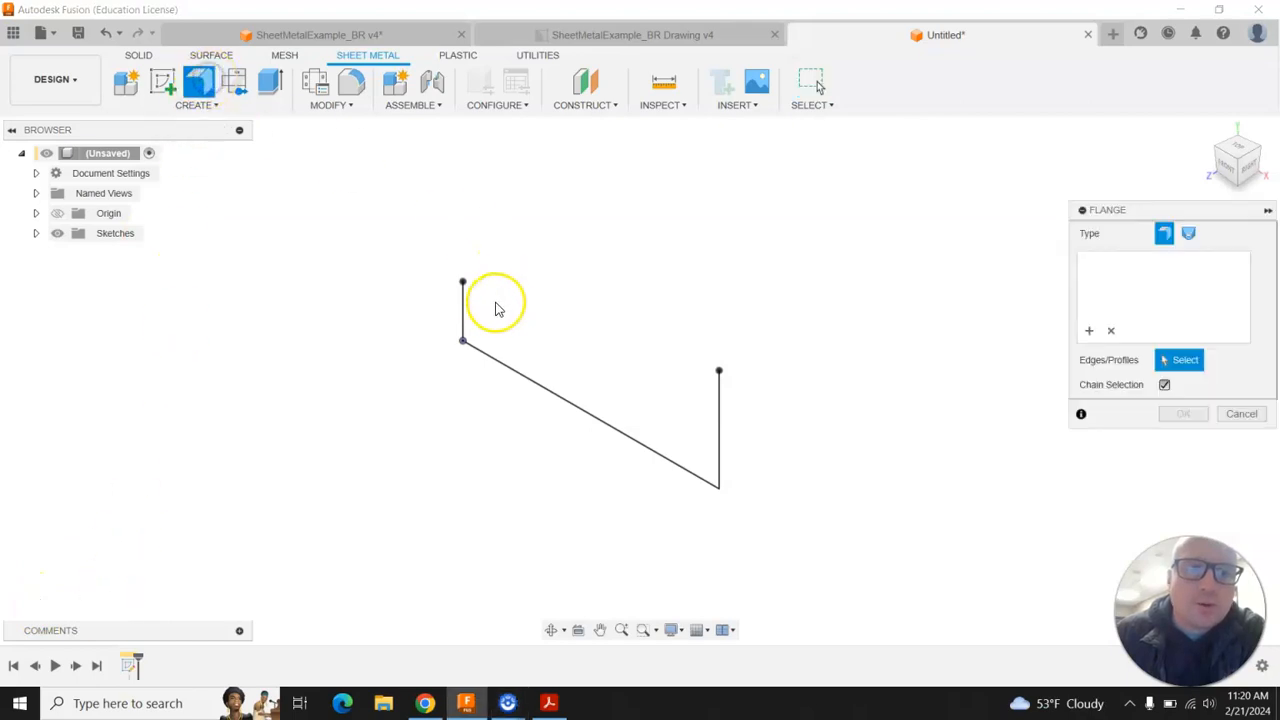
left_click(466, 315)
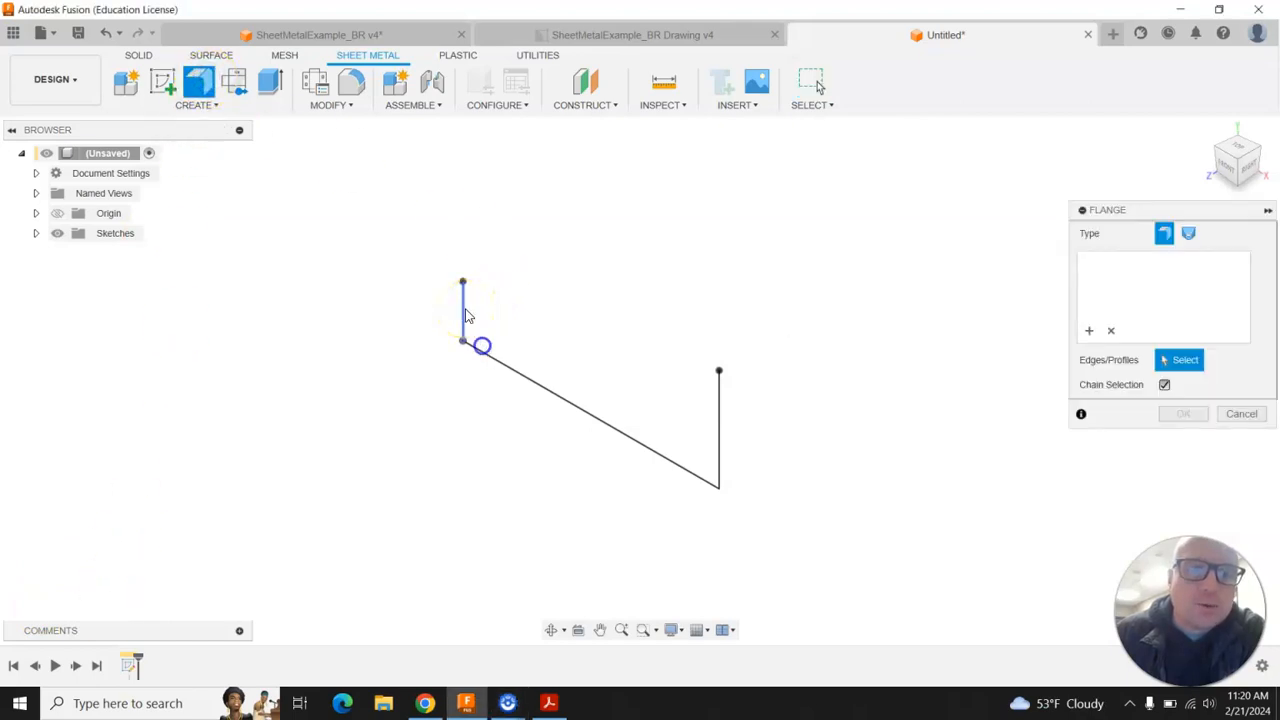
left_click(496, 362)
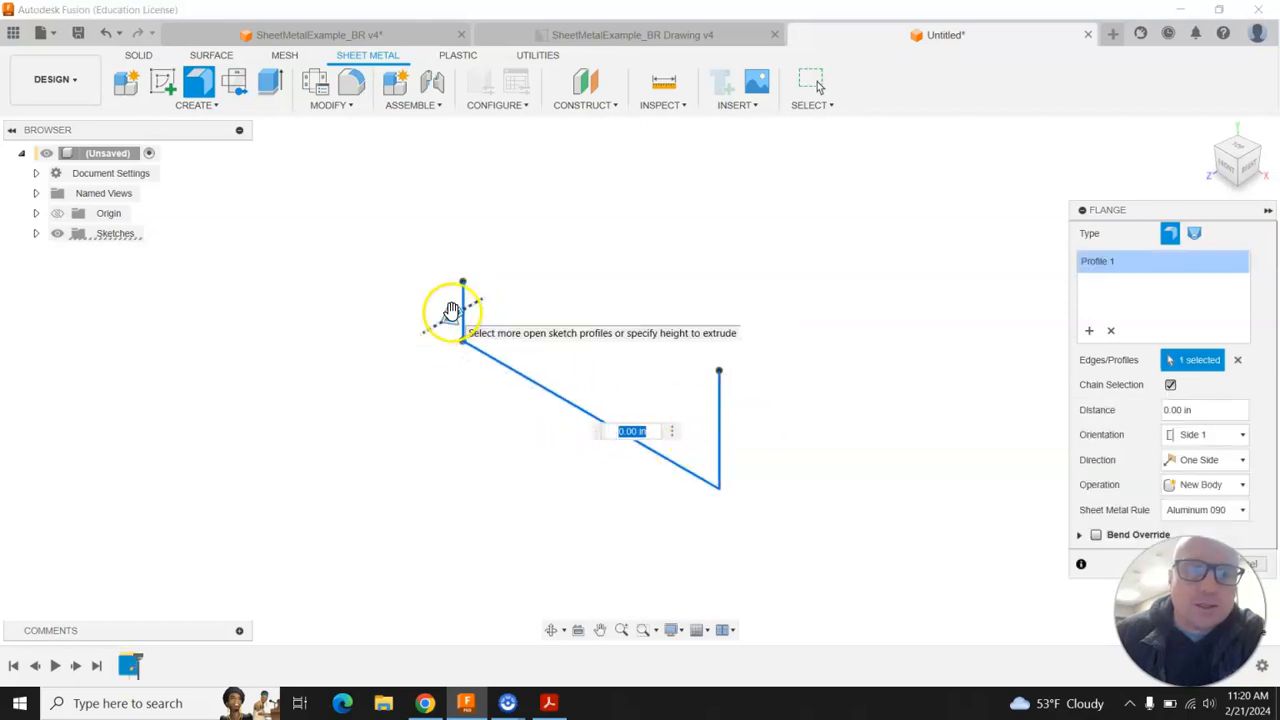
left_click_drag(452, 318, 648, 268)
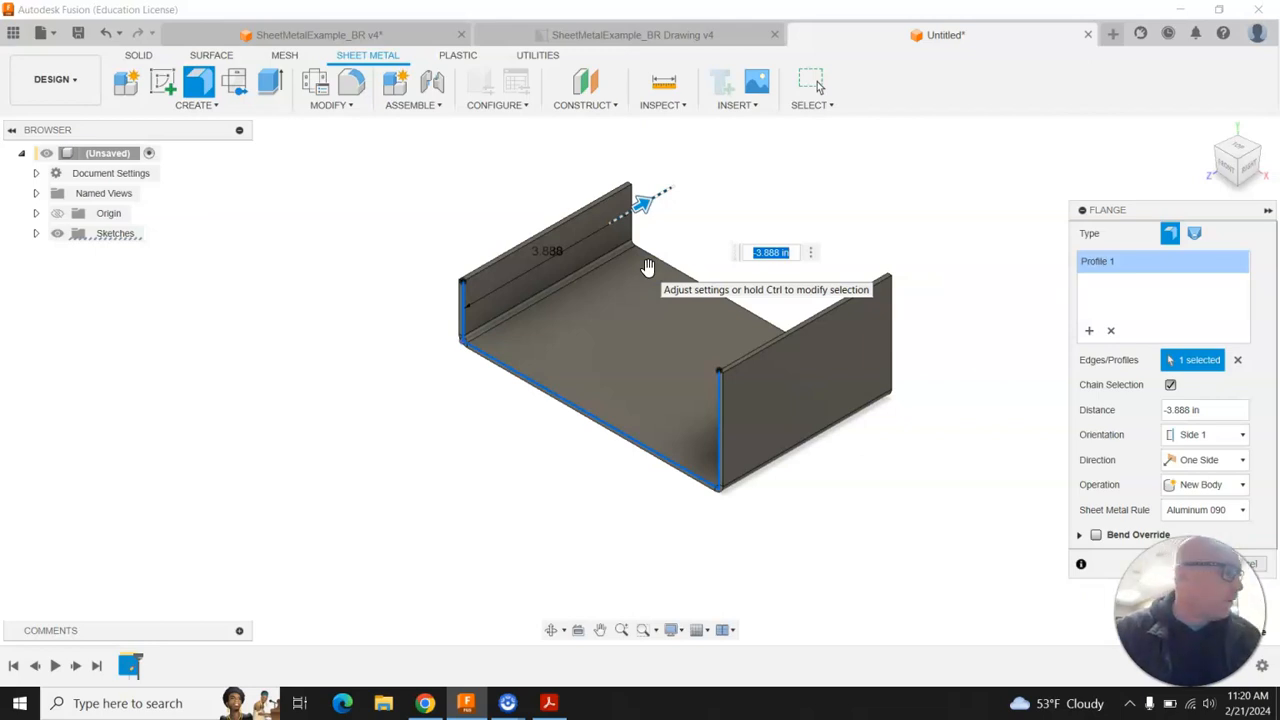
type("2.36")
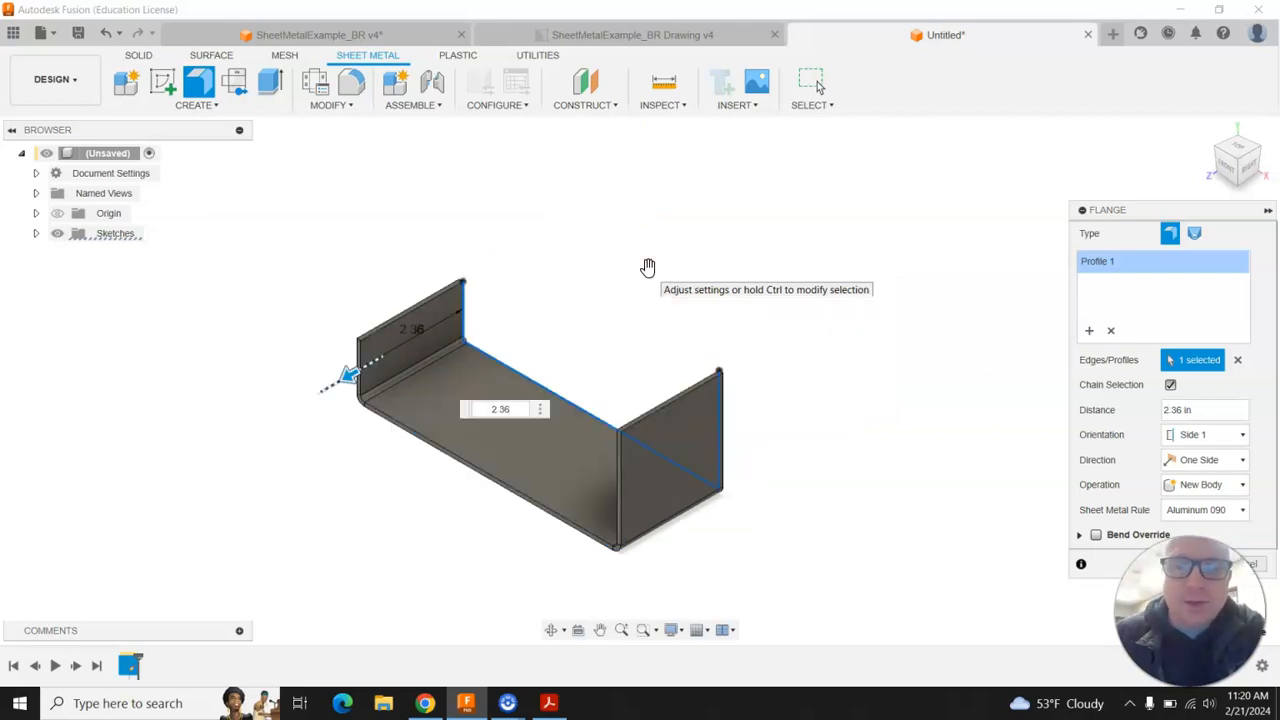
left_click(490, 409)
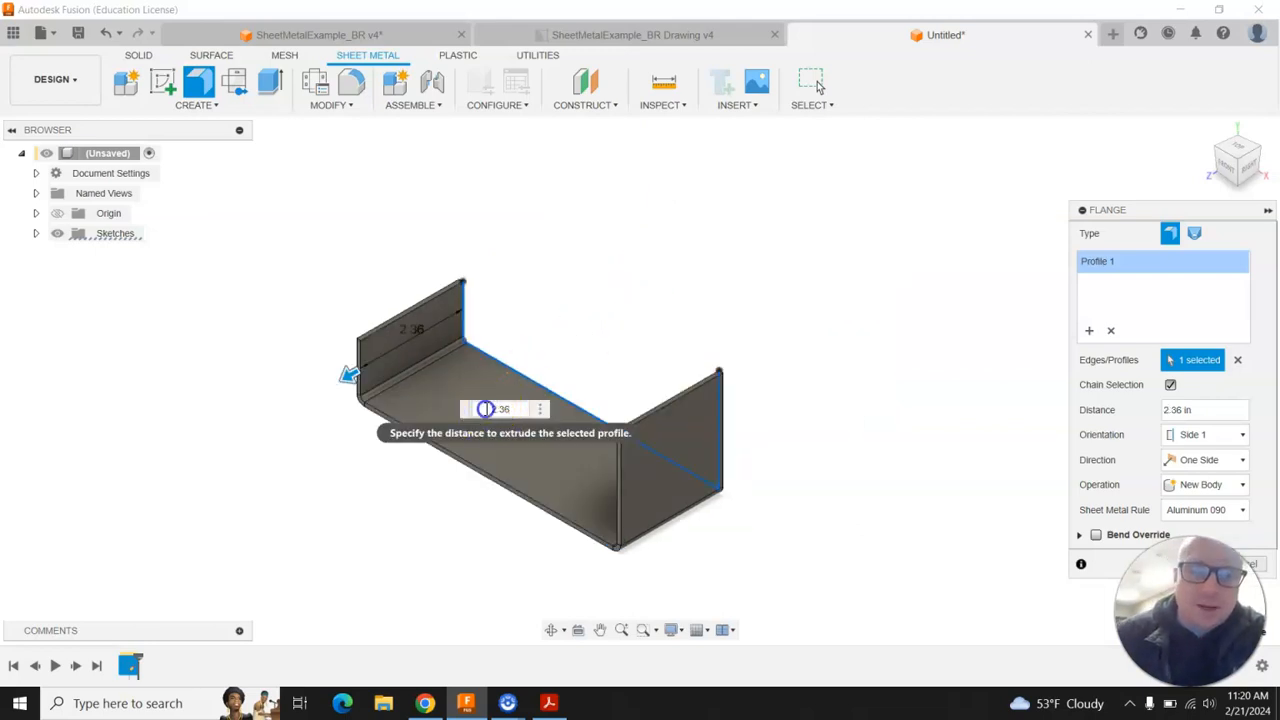
type("-")
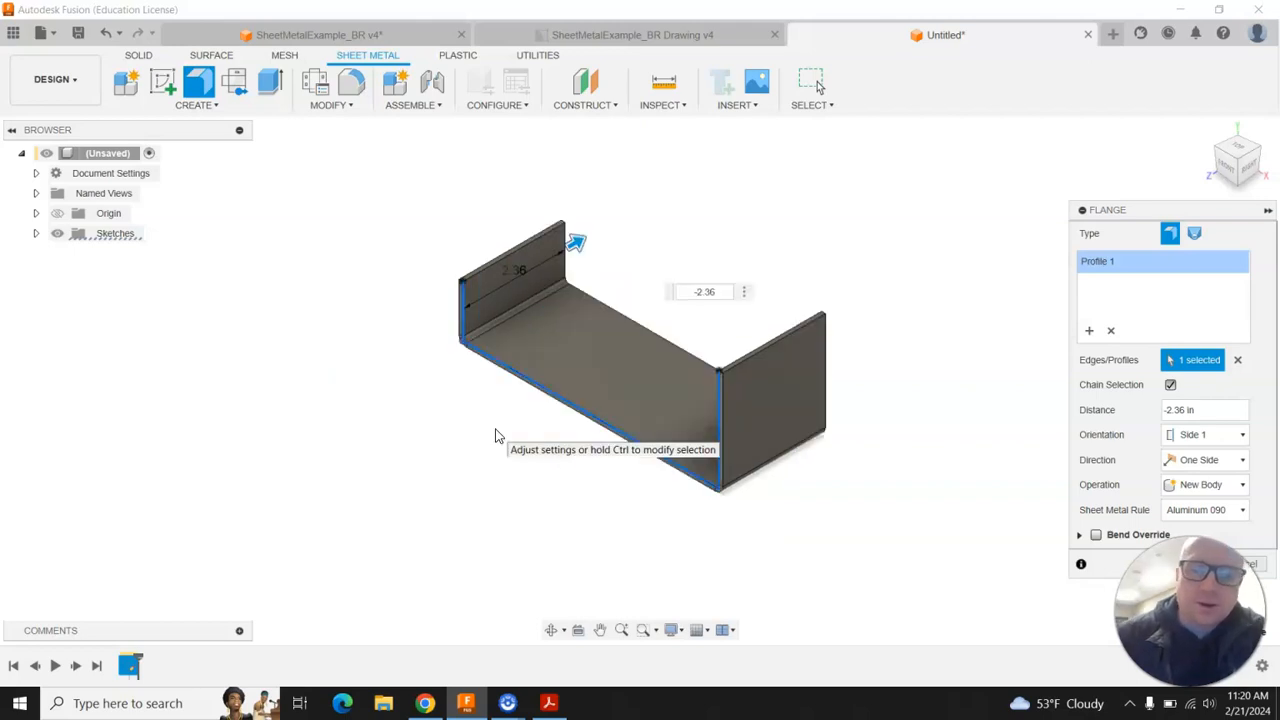
left_click(643, 468)
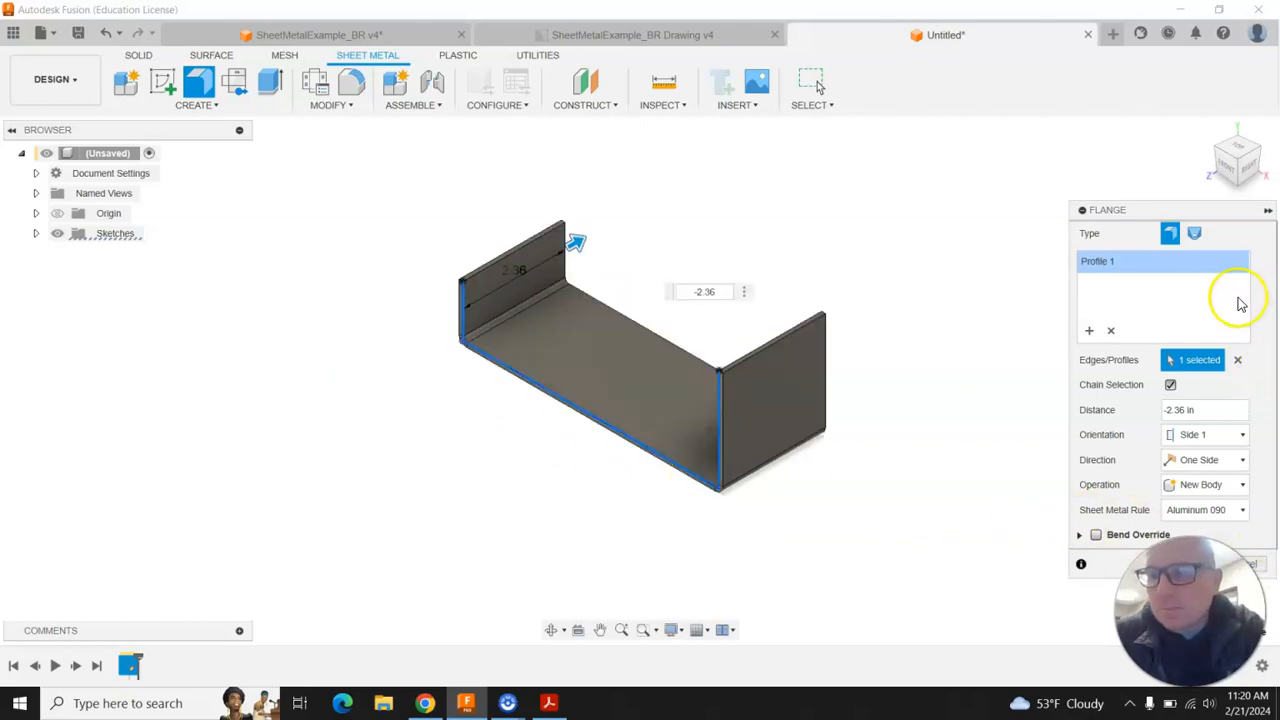
left_click_drag(1138, 212, 1031, 140)
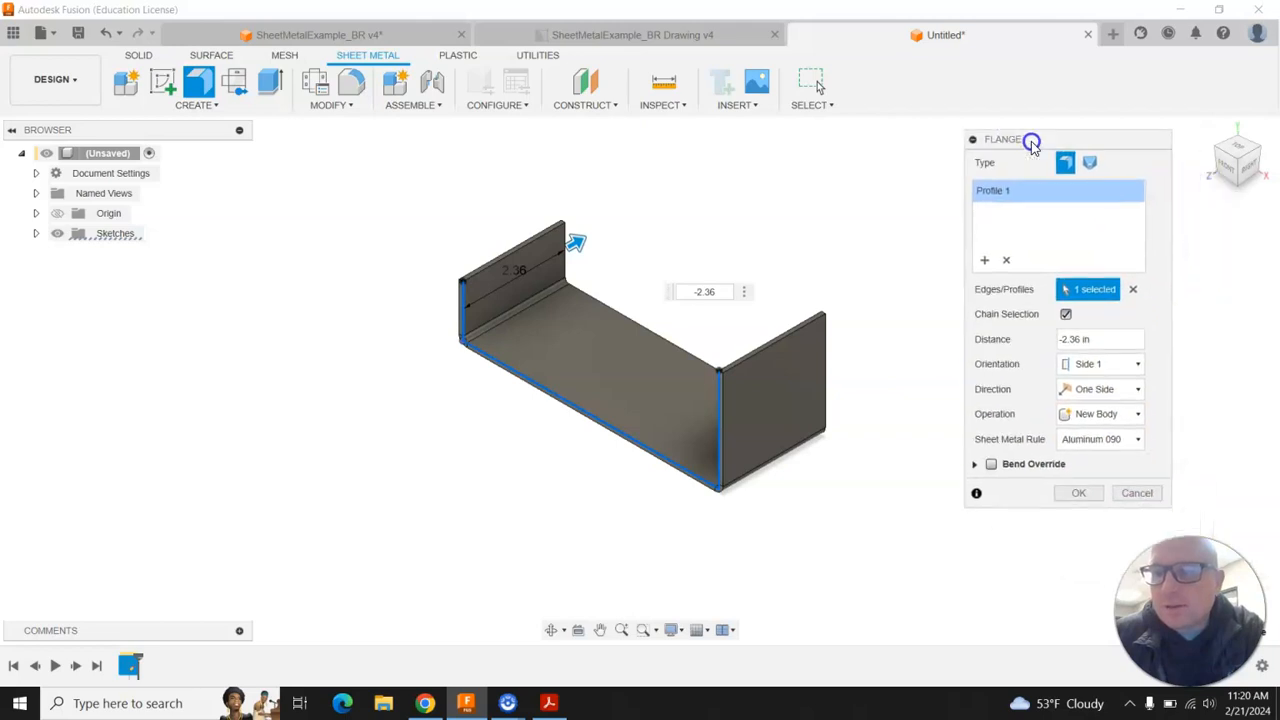
left_click(1078, 492)
- Check the PDF drawing in Acrobat Reader, then return to Fusion and fillet both upper corners of the taller flange with a 1.18 in radius
left_click(551, 704)
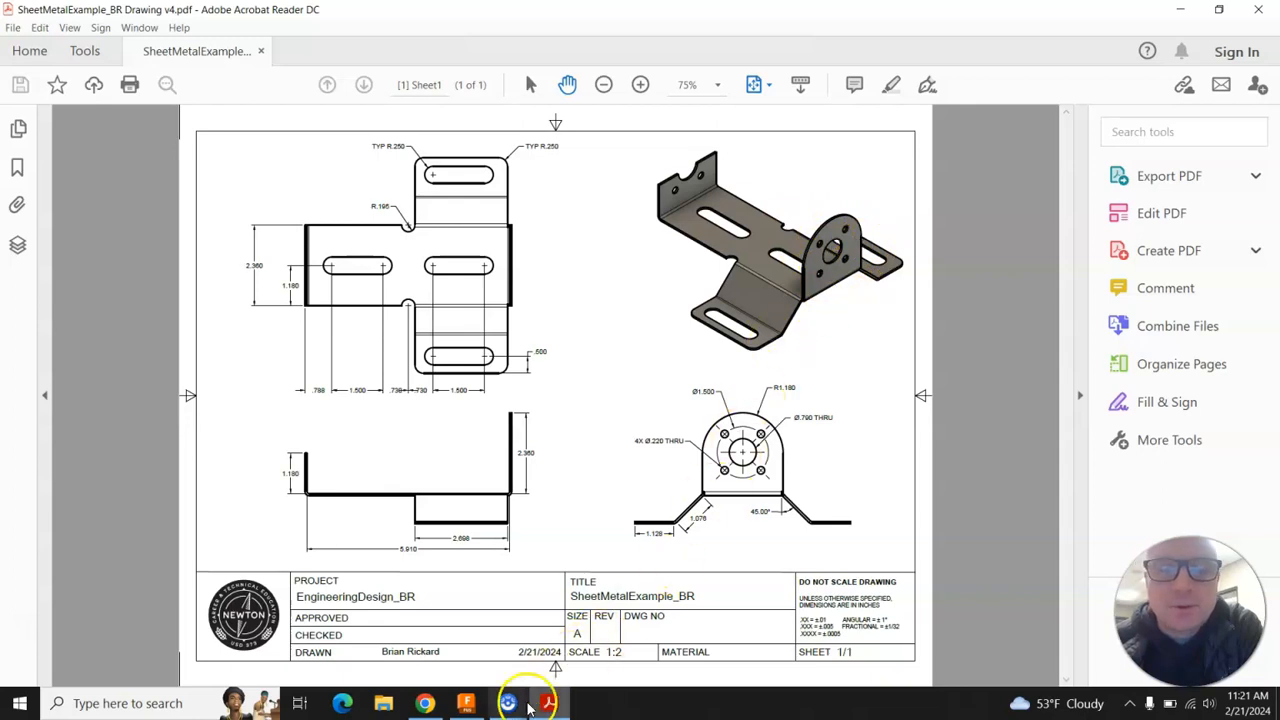
left_click(466, 703)
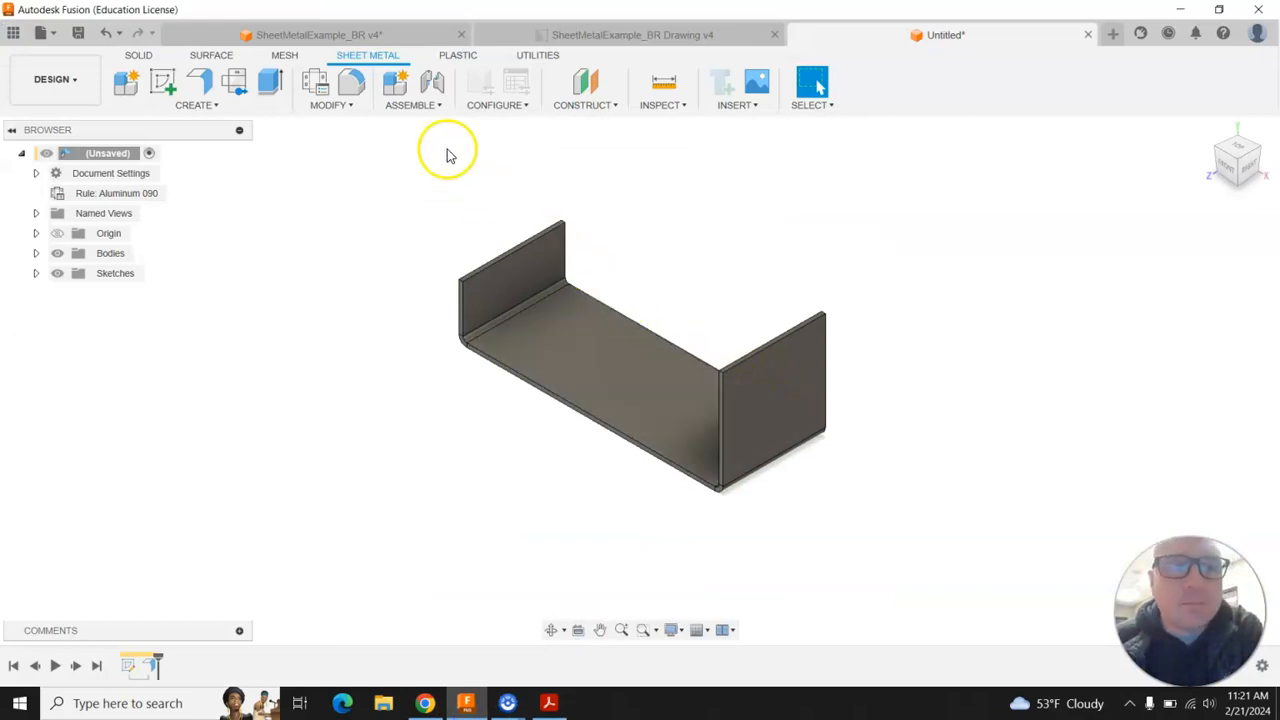
left_click(351, 81)
scroll(765, 355, "up", 3)
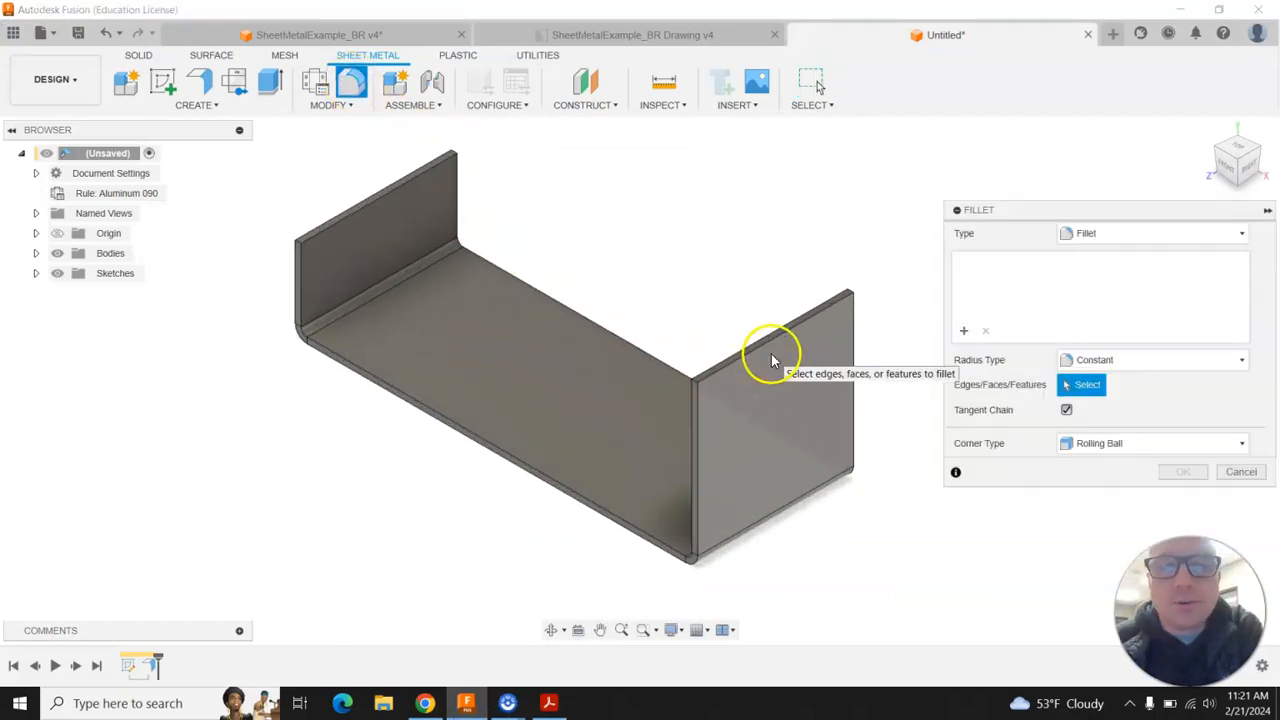
left_click(694, 378)
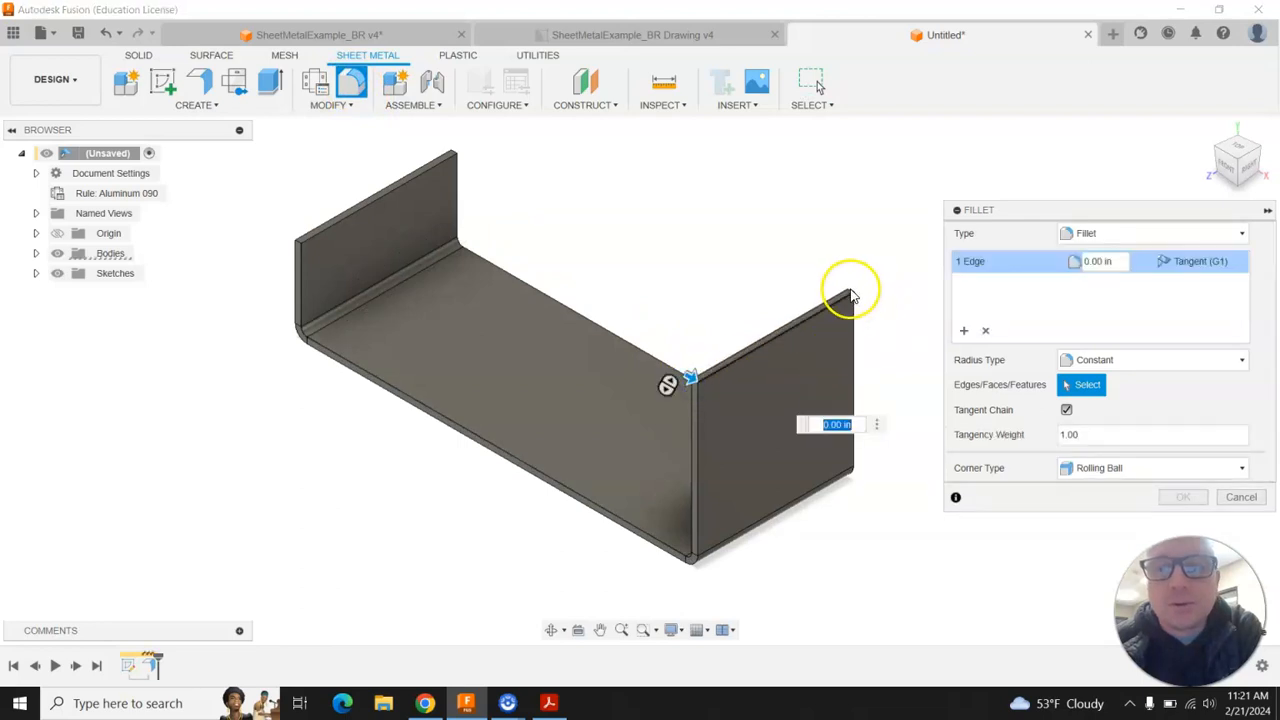
scroll(848, 297, "up", 3)
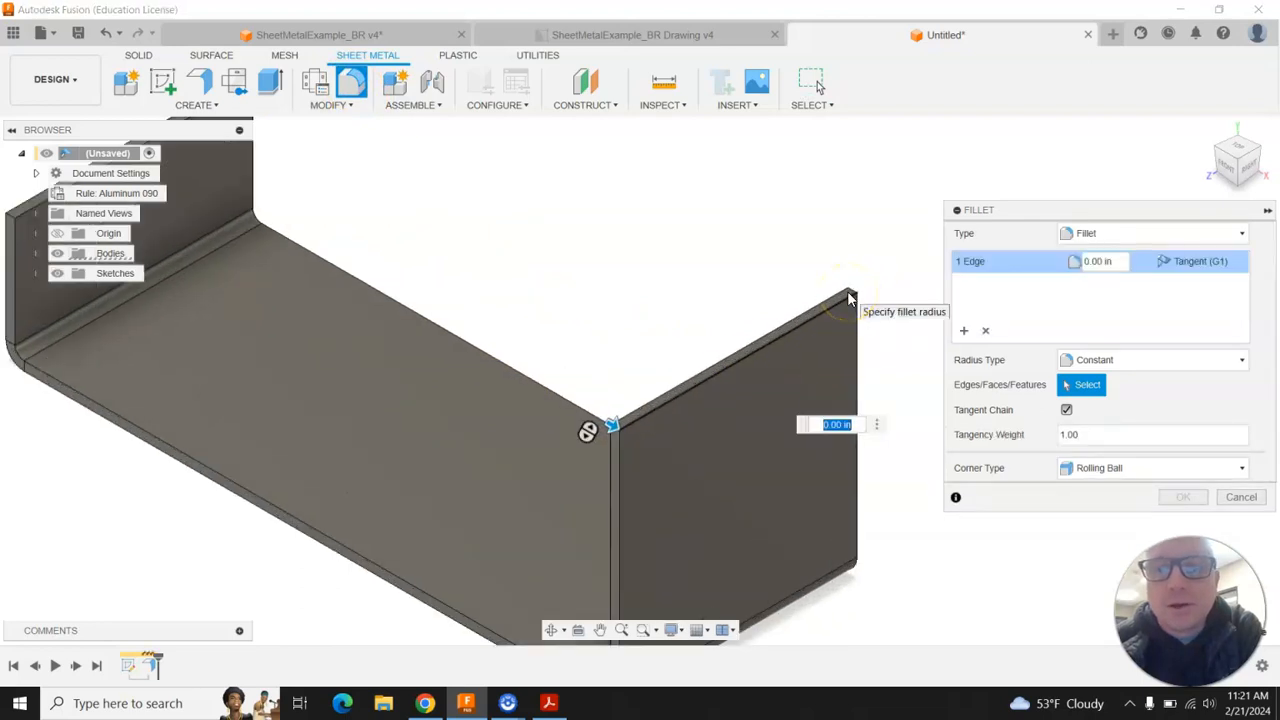
left_click(852, 295)
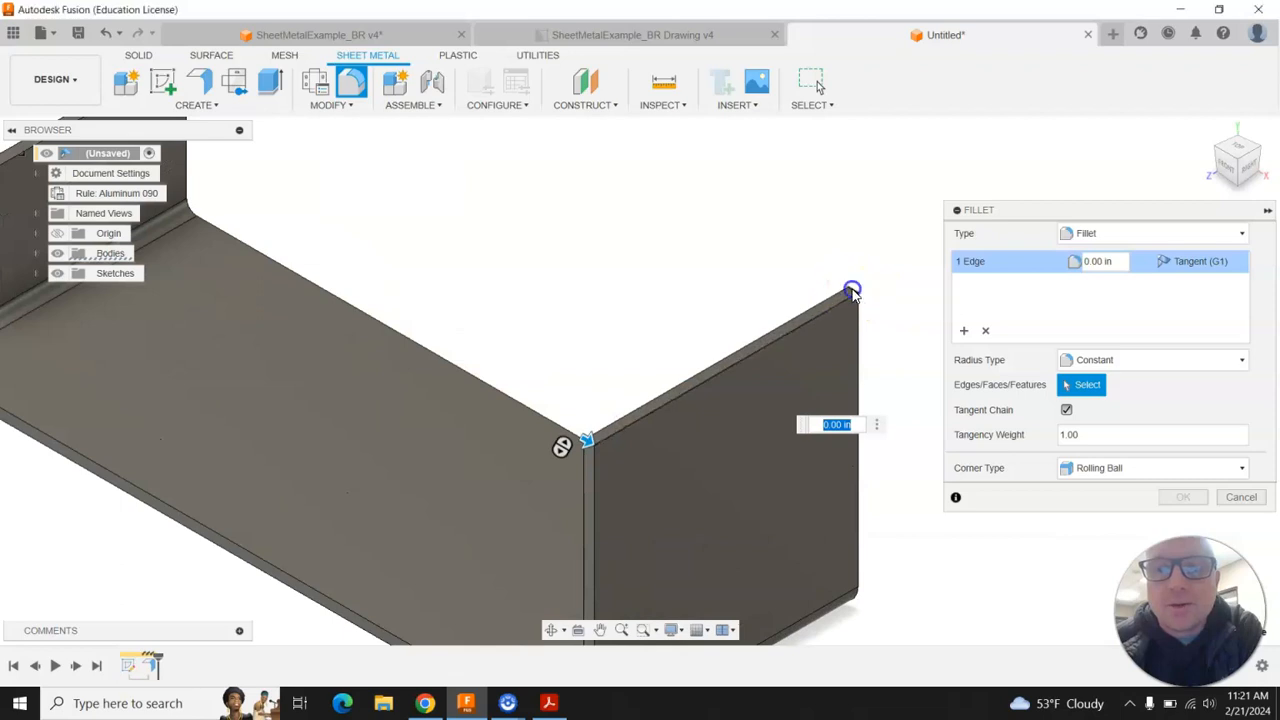
type("1.1")
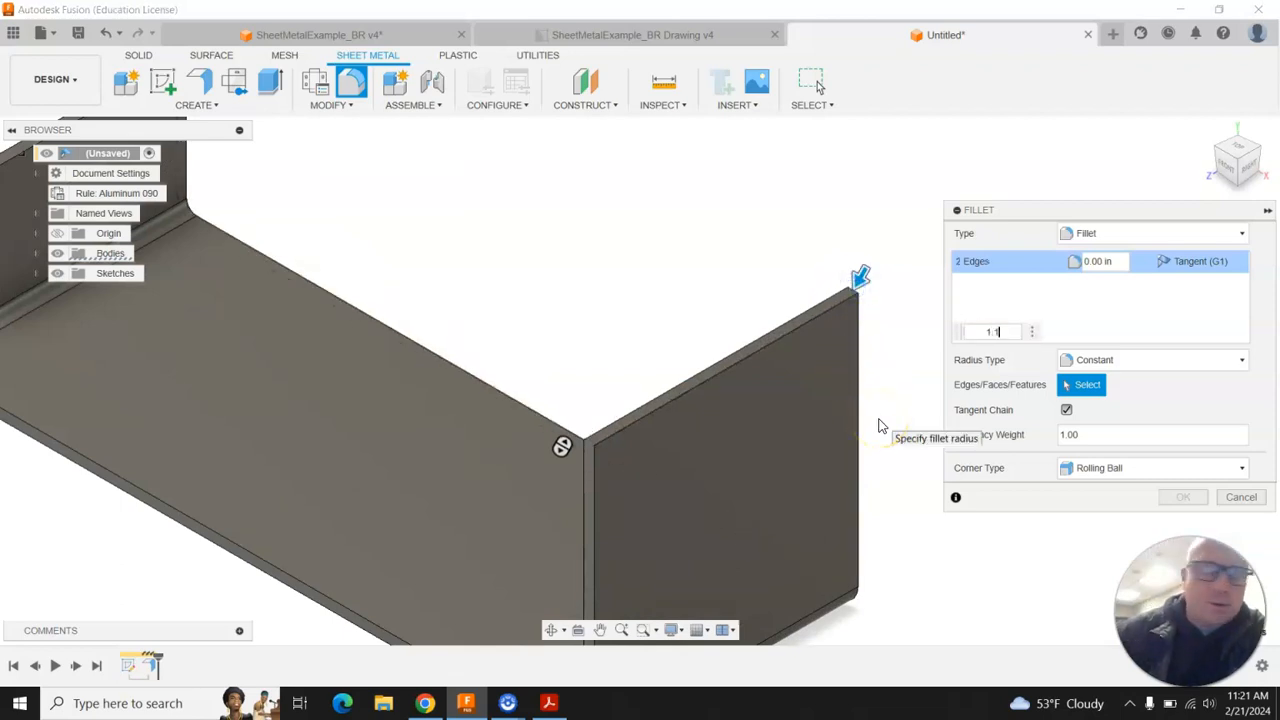
type("8")
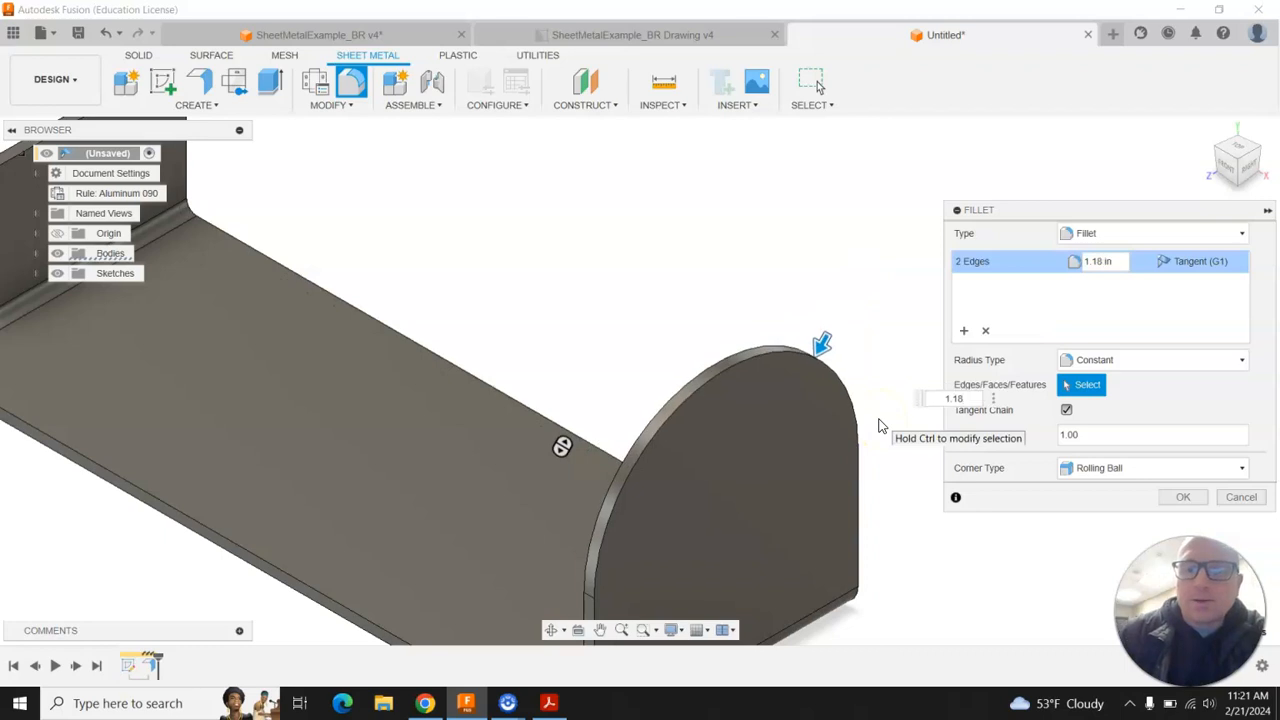
scroll(756, 280, "down", 2)
scroll(758, 282, "down", 1)
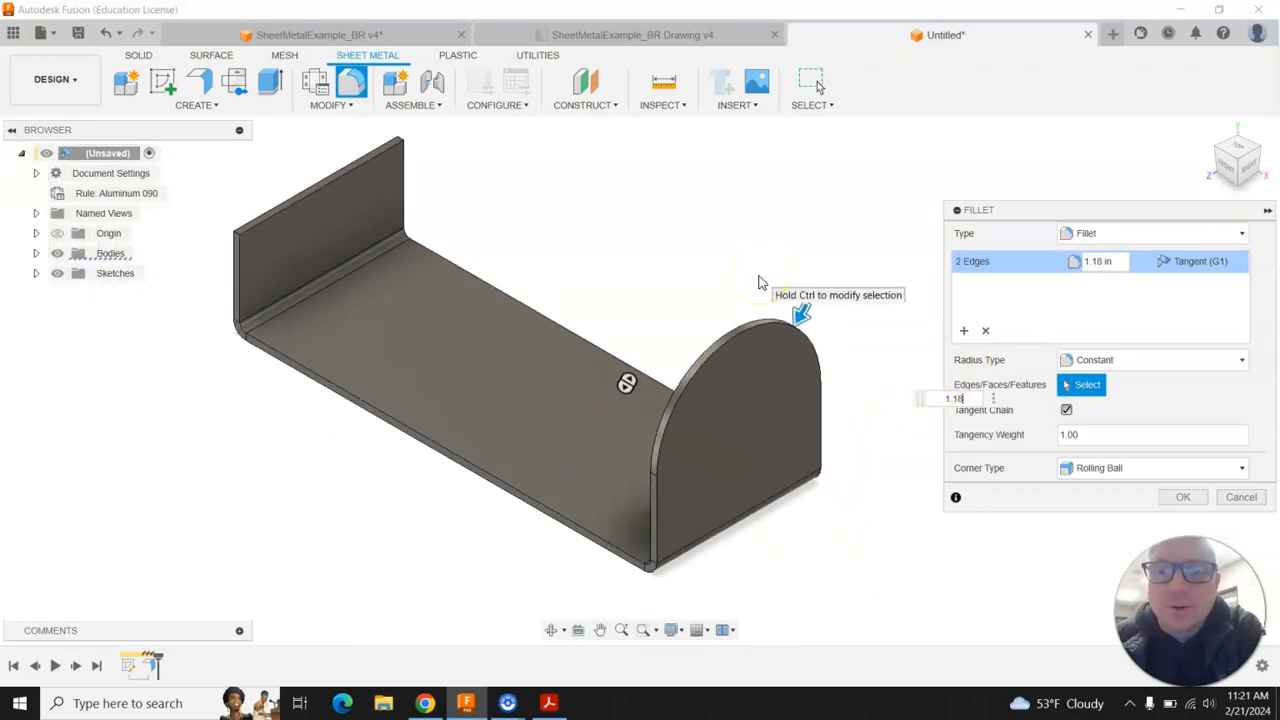
left_click(1184, 499)
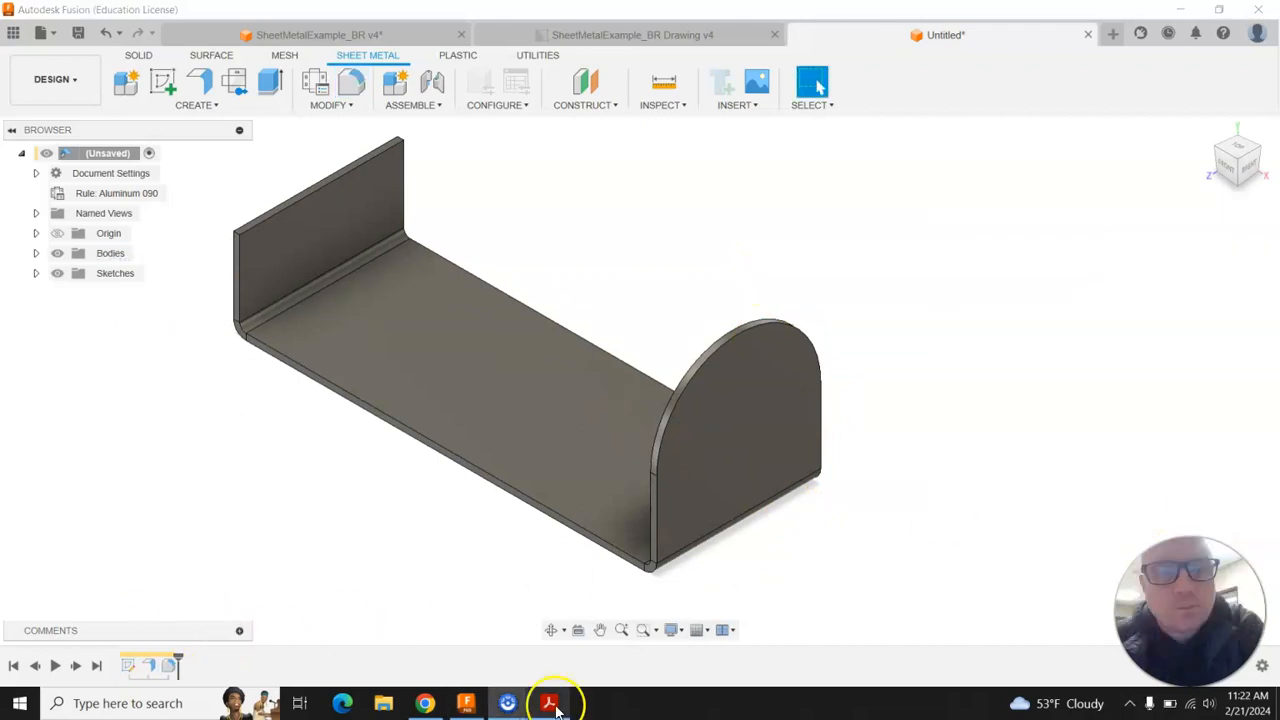
- Consult the PDF drawing in Acrobat Reader for the bracket's remaining features and return to Fusion
left_click(548, 703)
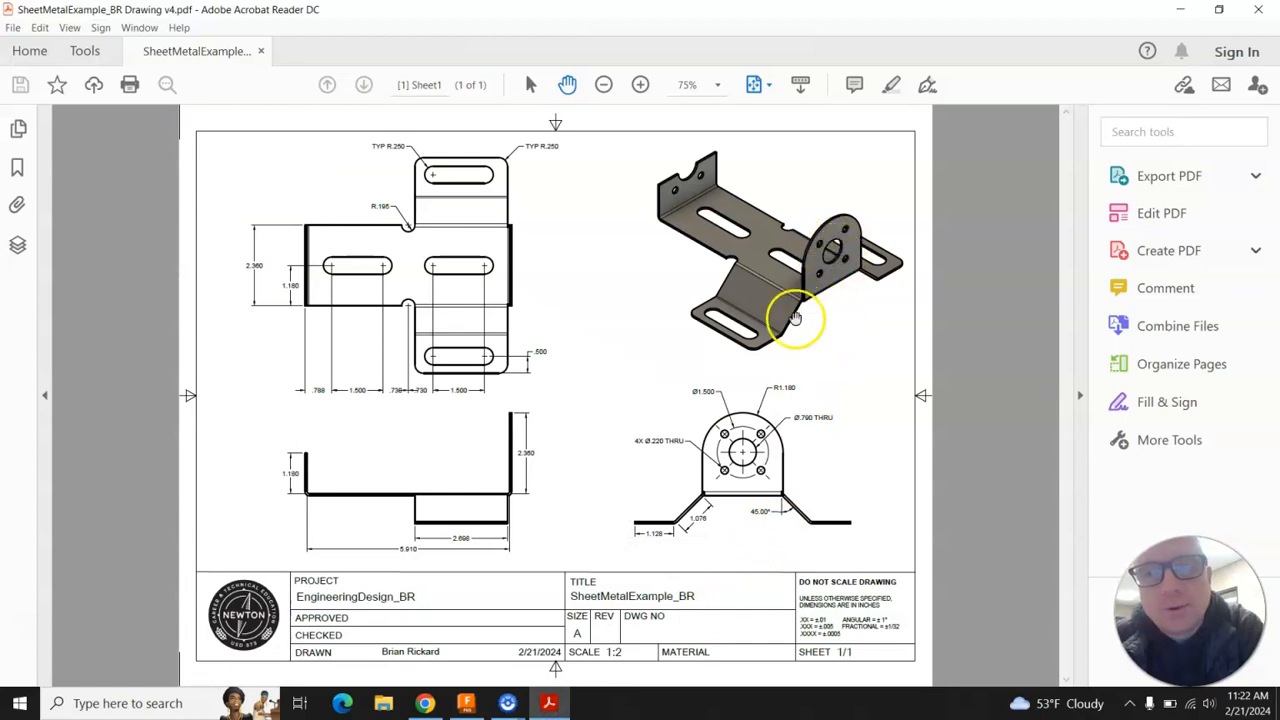
left_click(472, 703)
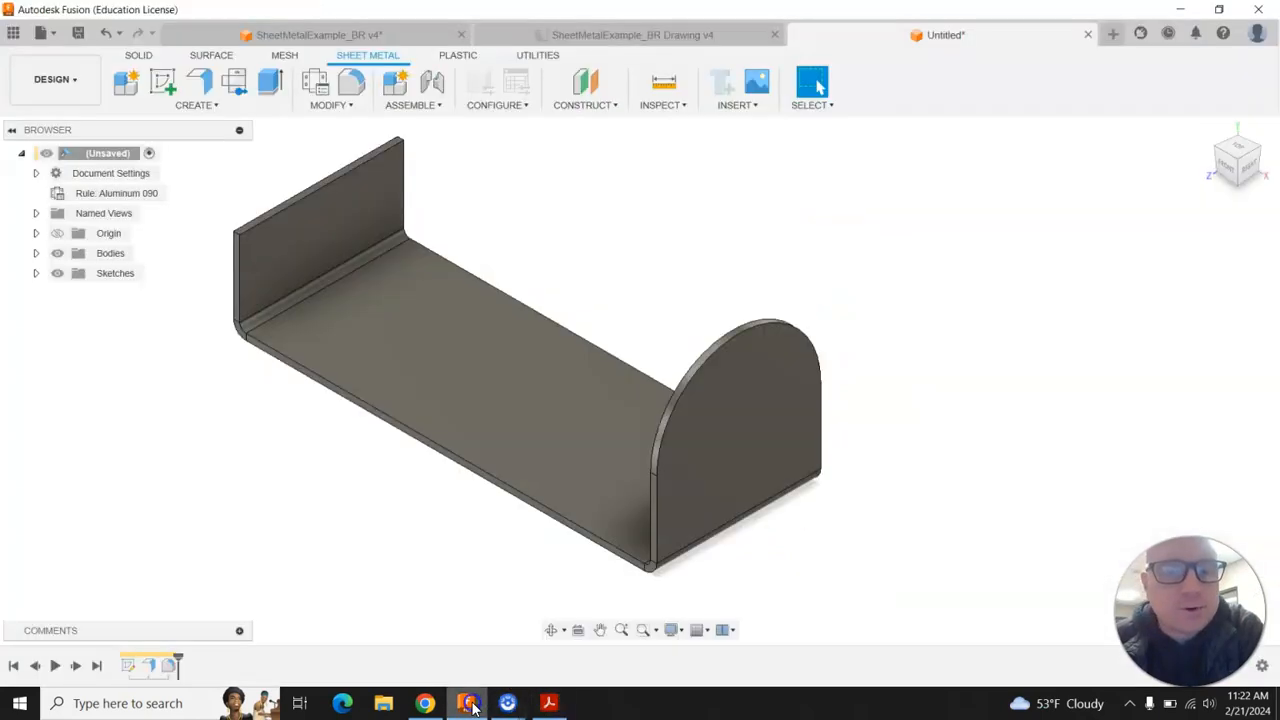
- Start a sketch on the outer face of the rounded flange and project its top arc edge into it
left_click(165, 82)
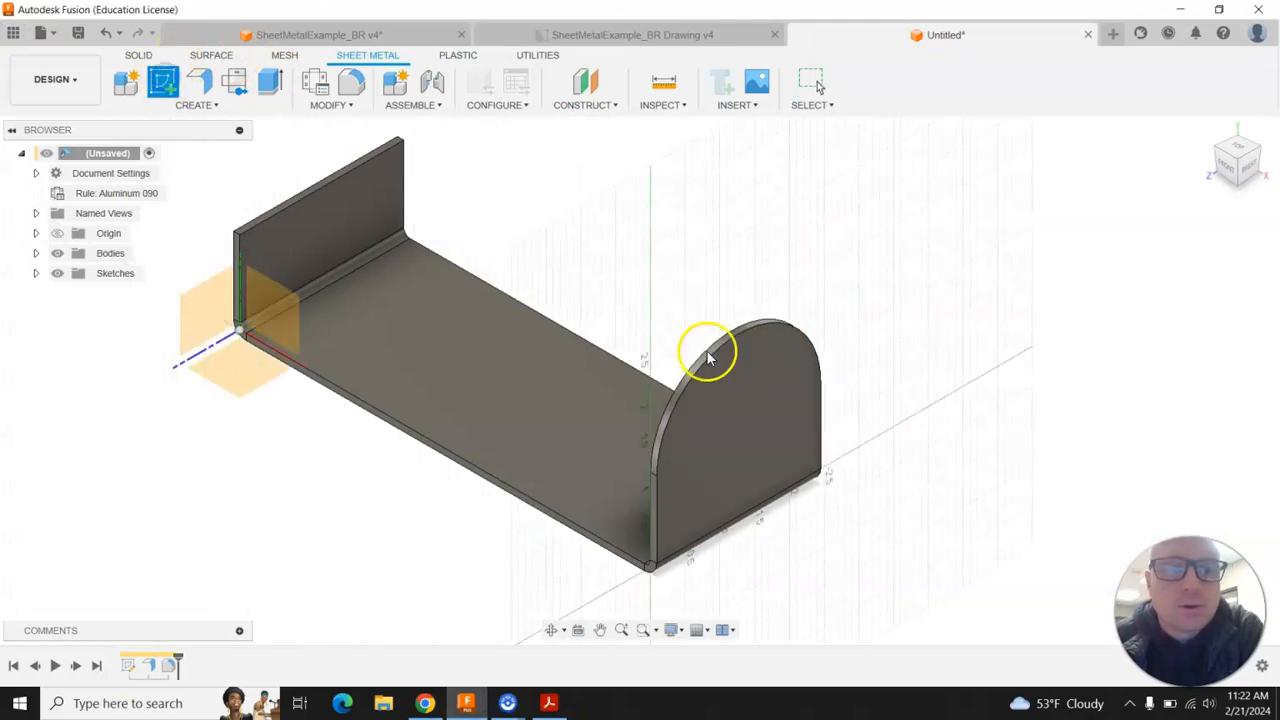
left_click(723, 386)
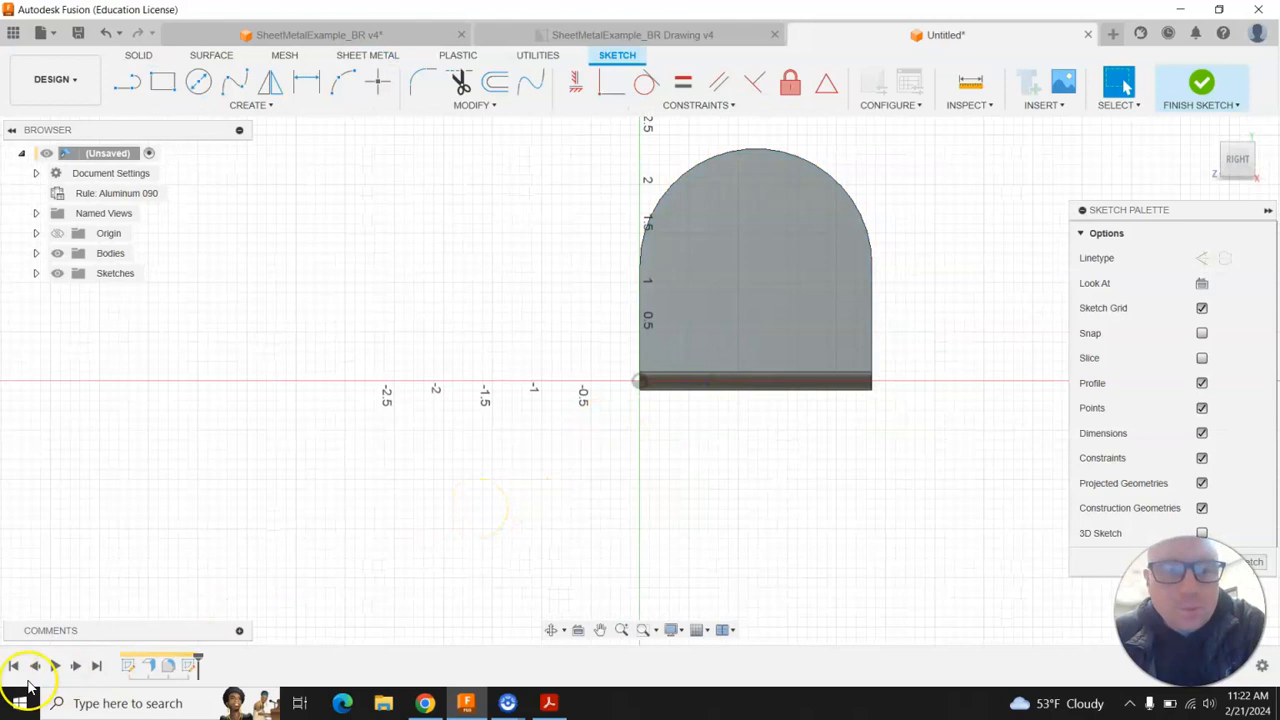
left_click(378, 84)
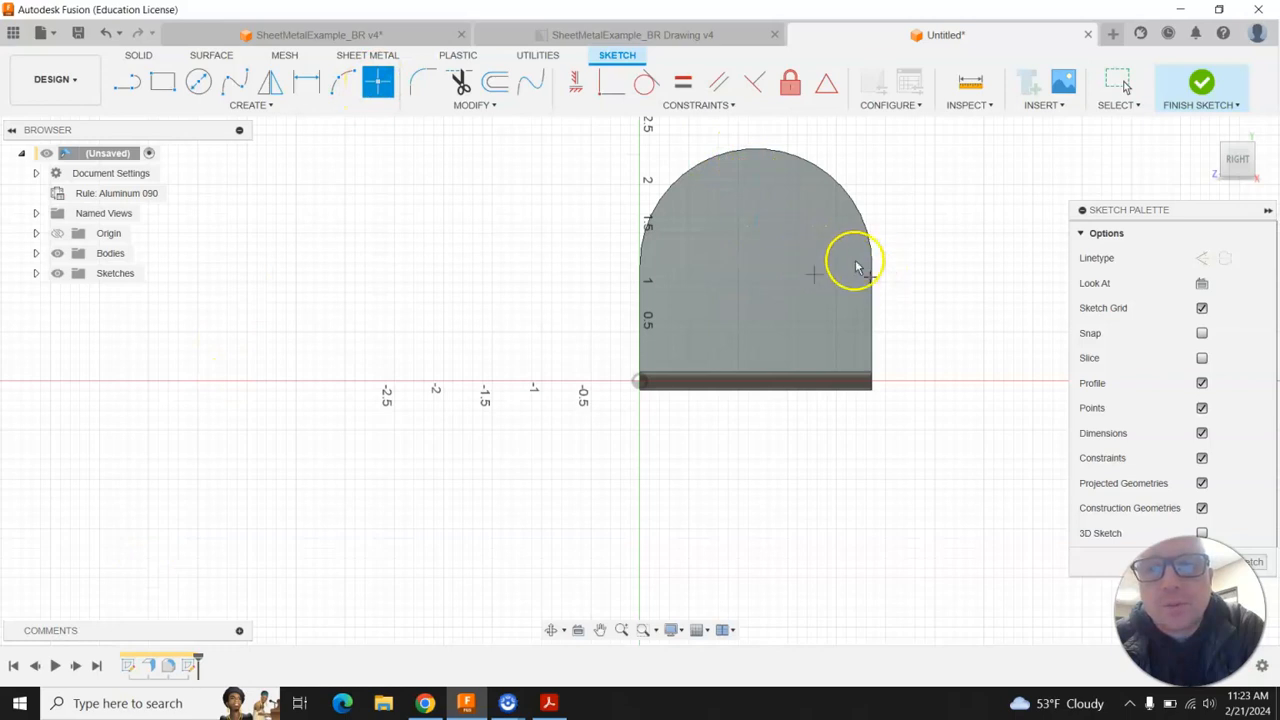
key("Escape")
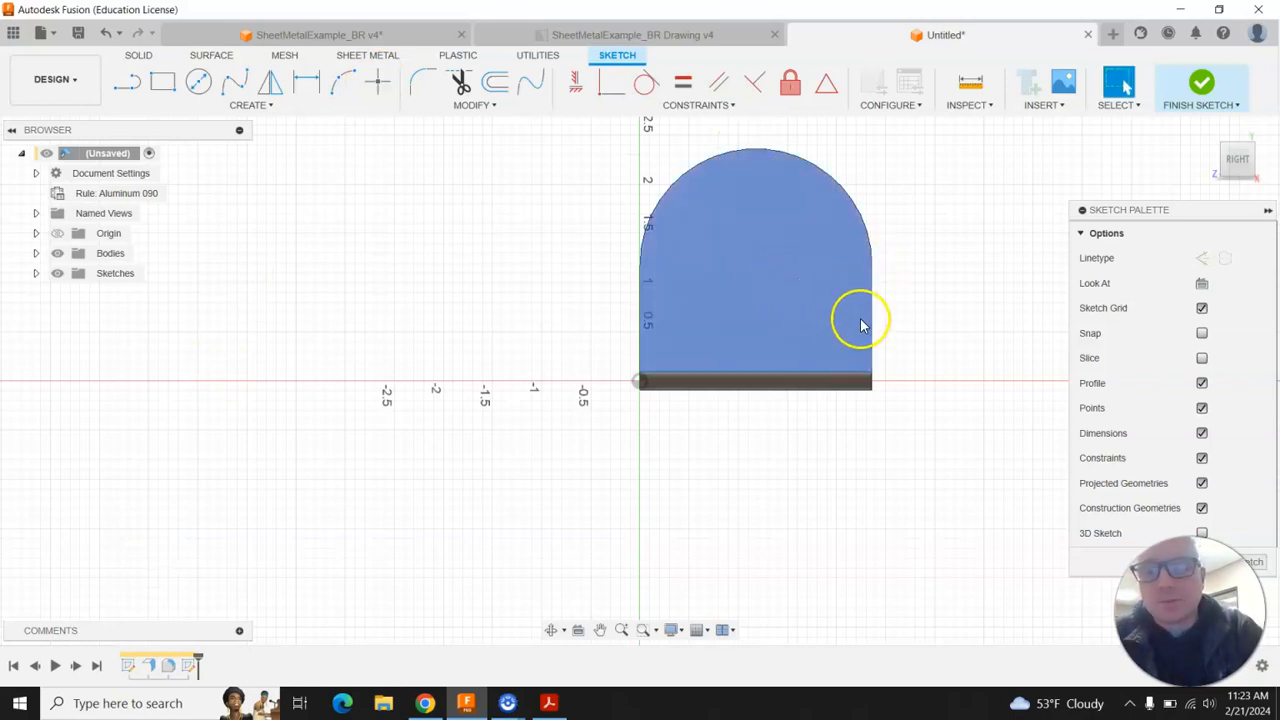
key("p")
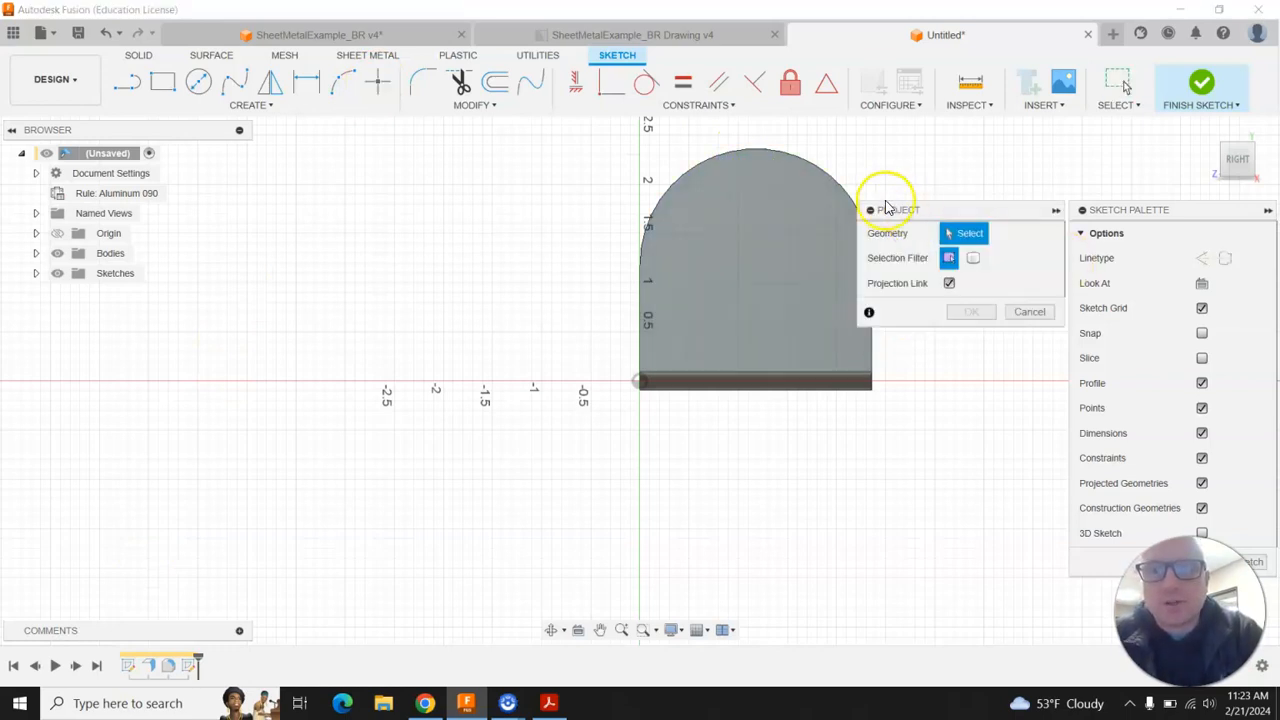
left_click(838, 190)
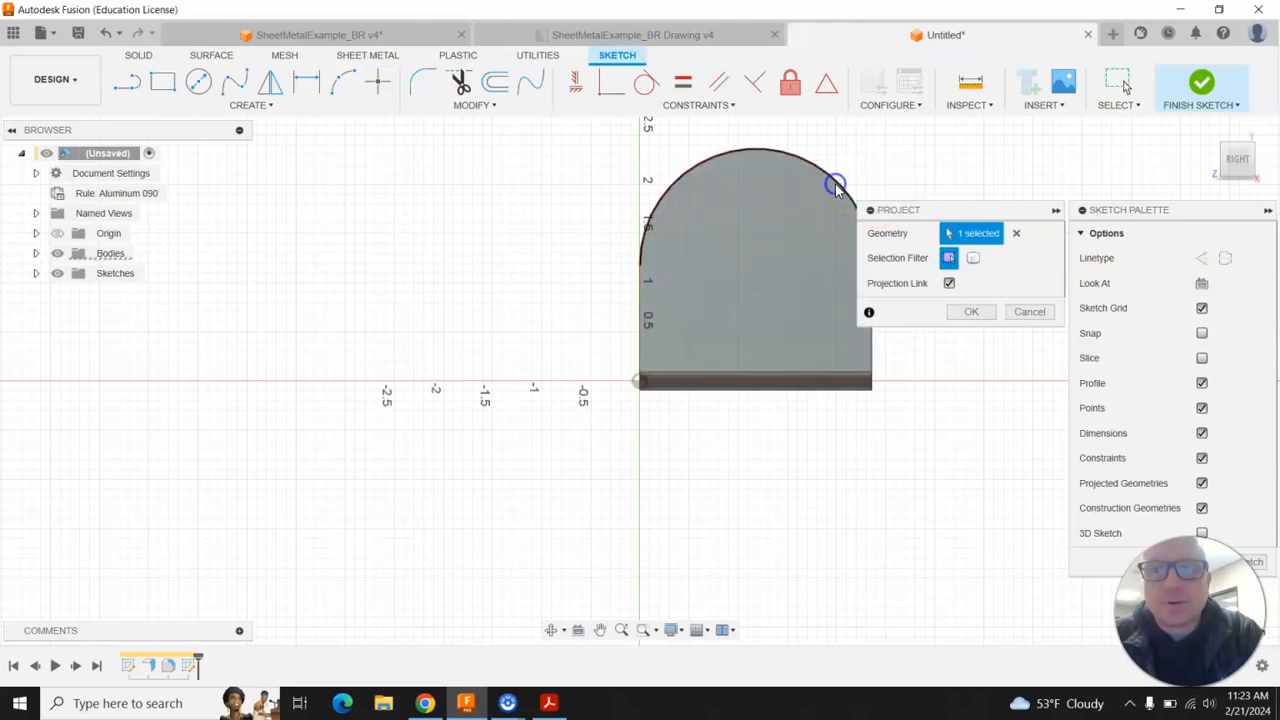
left_click(975, 312)
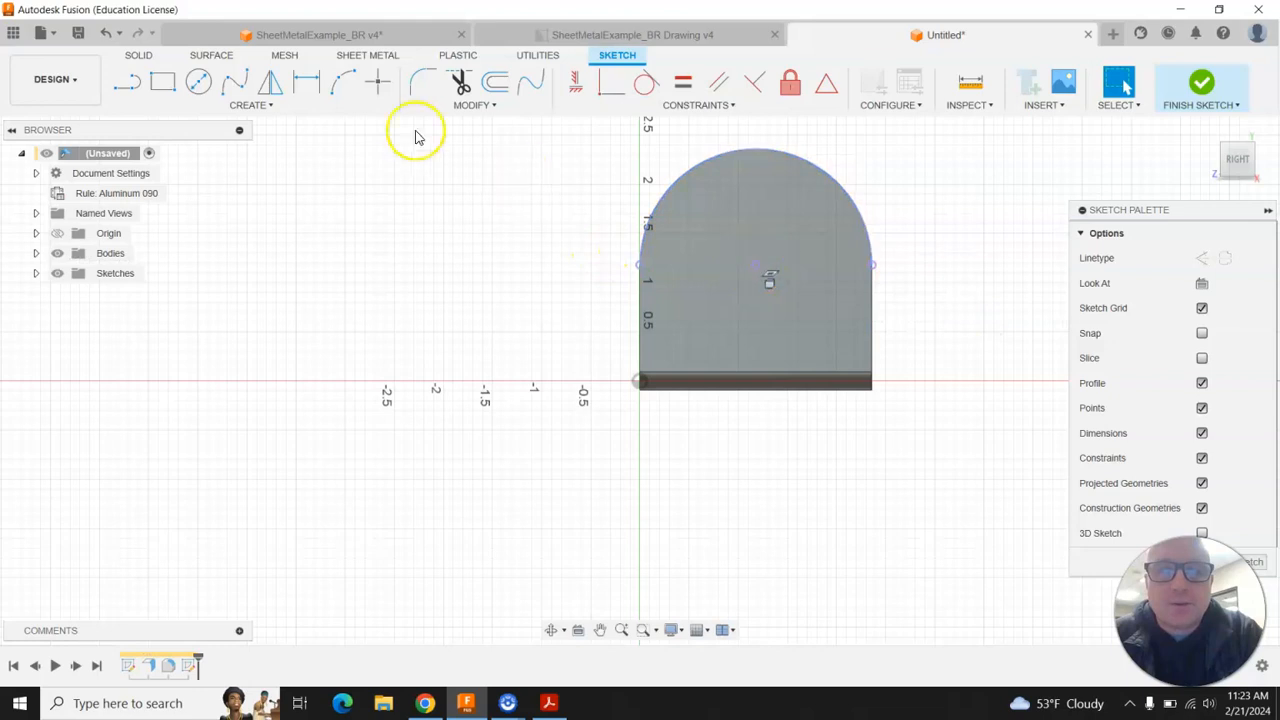
- Place a point at the projected arc's center and draw a 1.5 in diameter construction circle centered on it
left_click(378, 81)
left_click(755, 264)
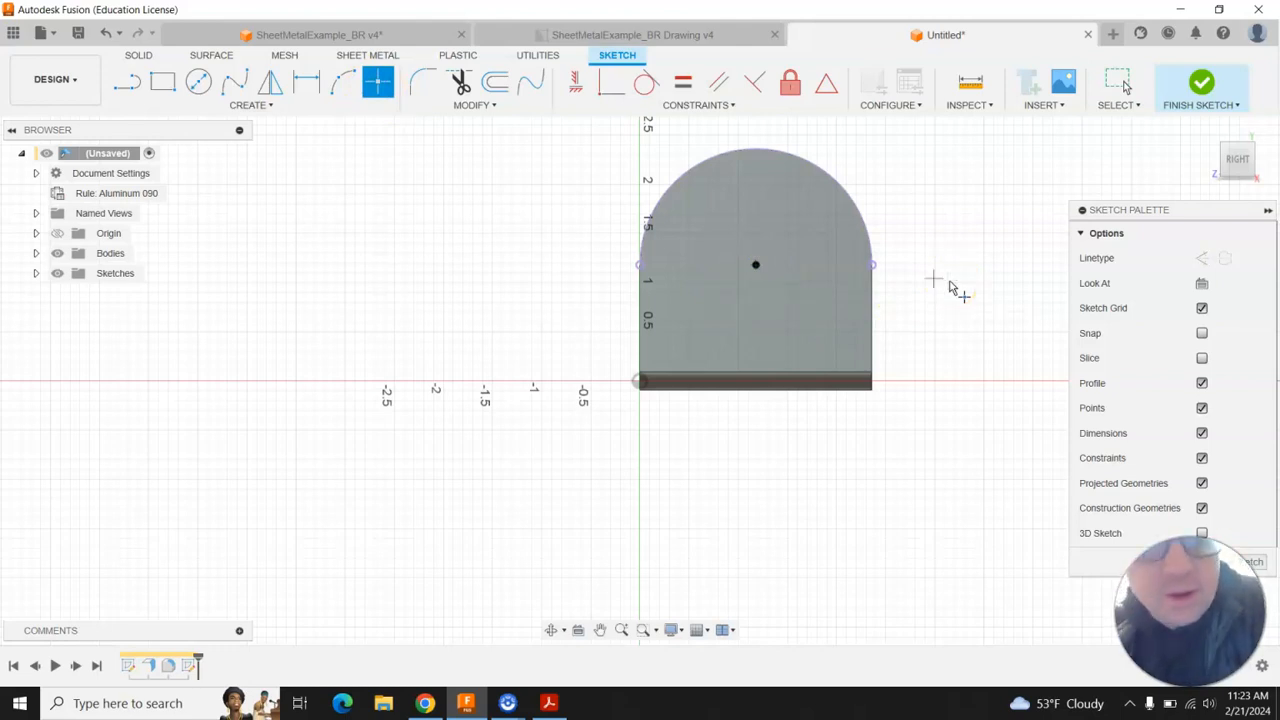
left_click(198, 81)
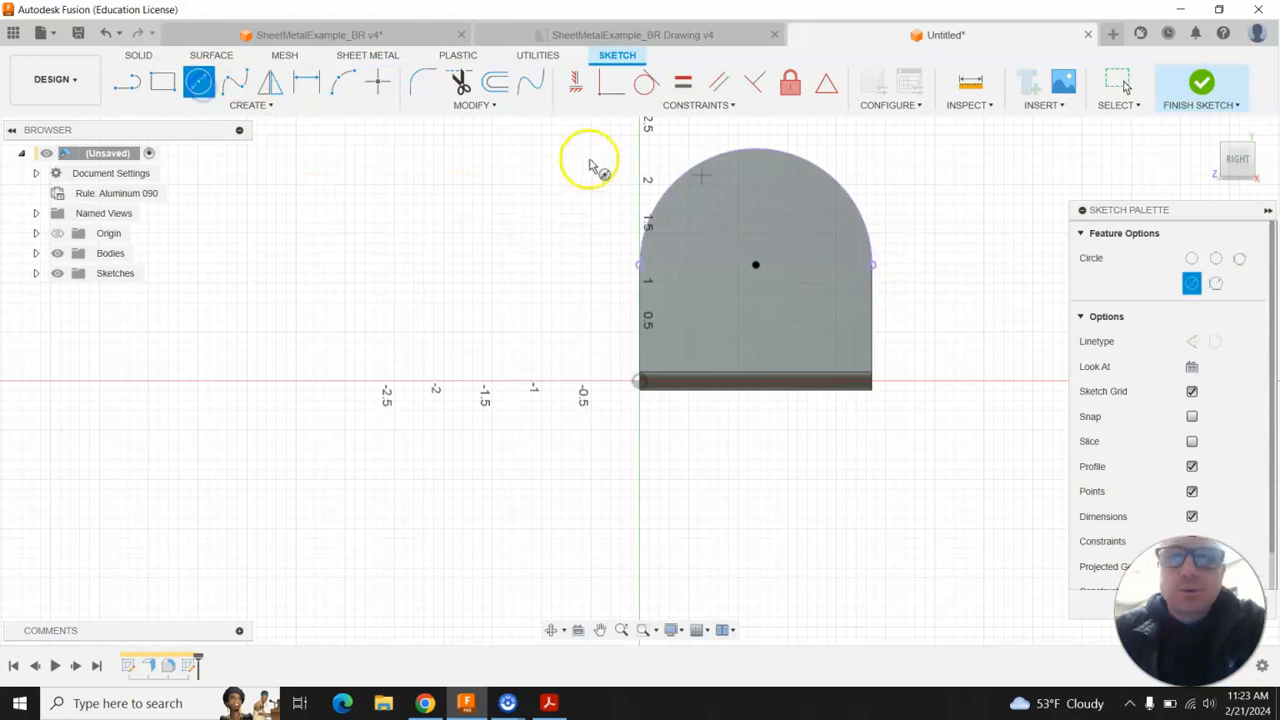
left_click(1191, 341)
left_click(756, 266)
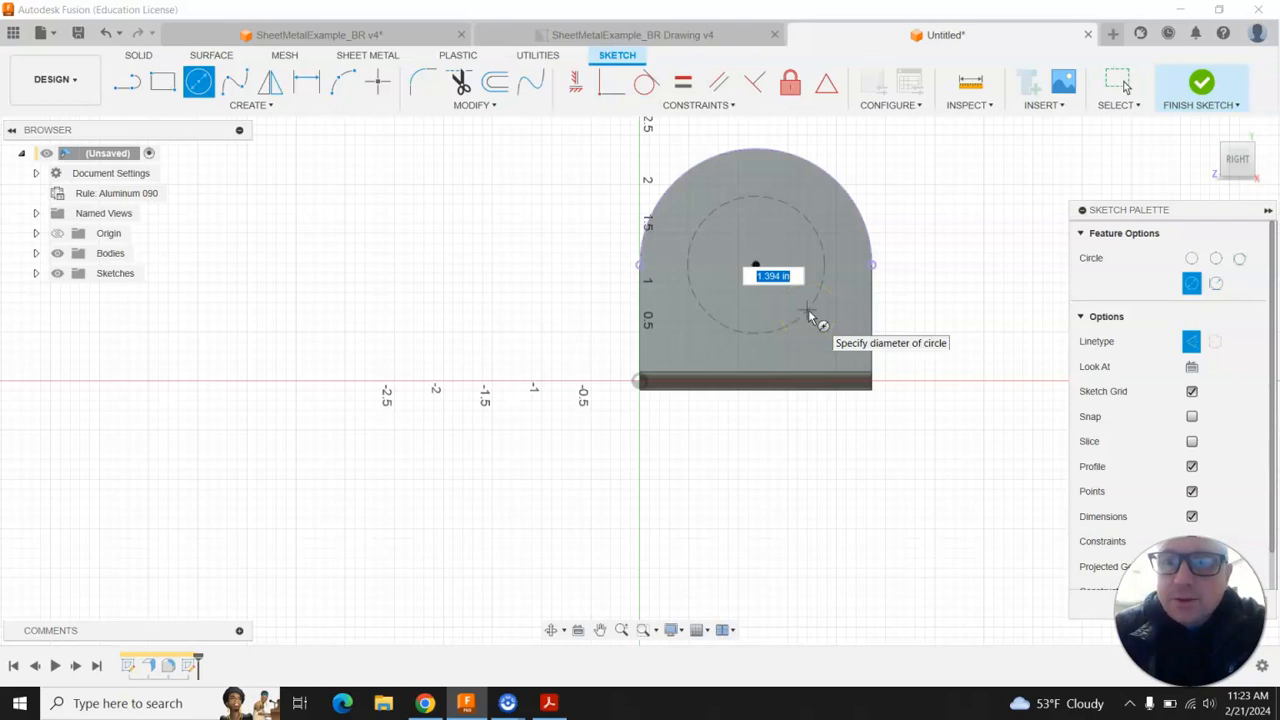
key("Tab")
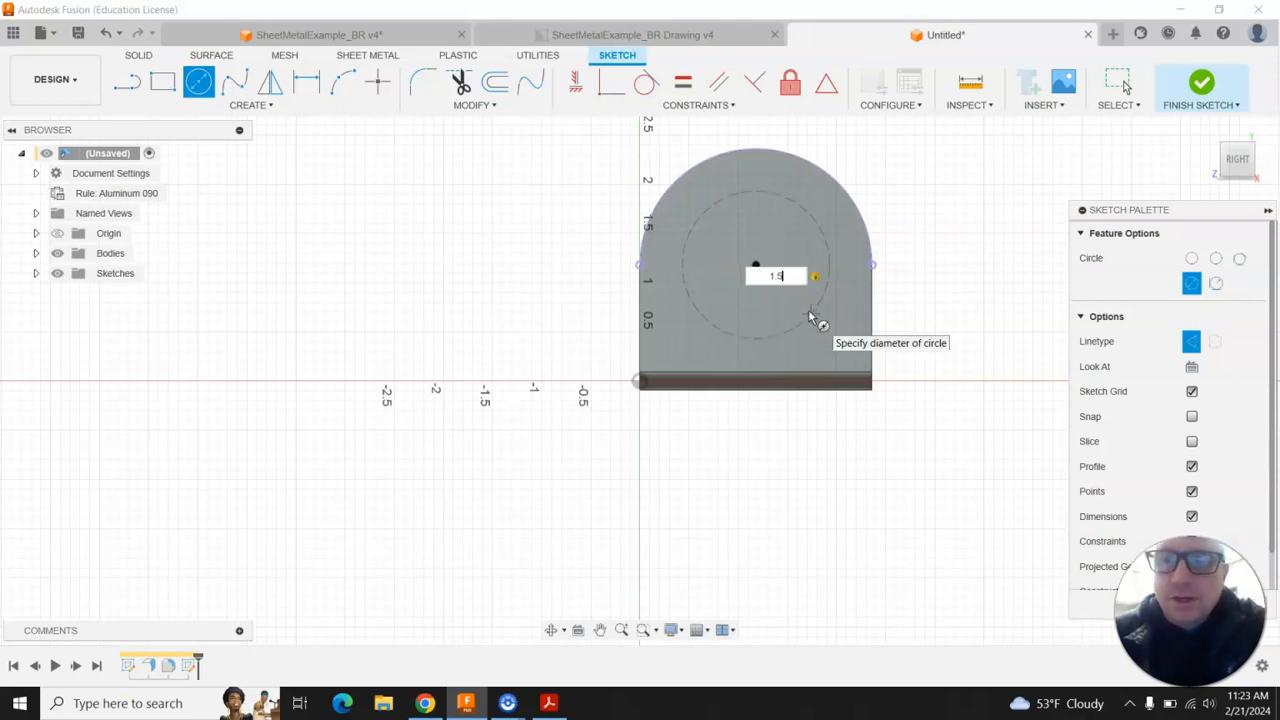
key("Return")
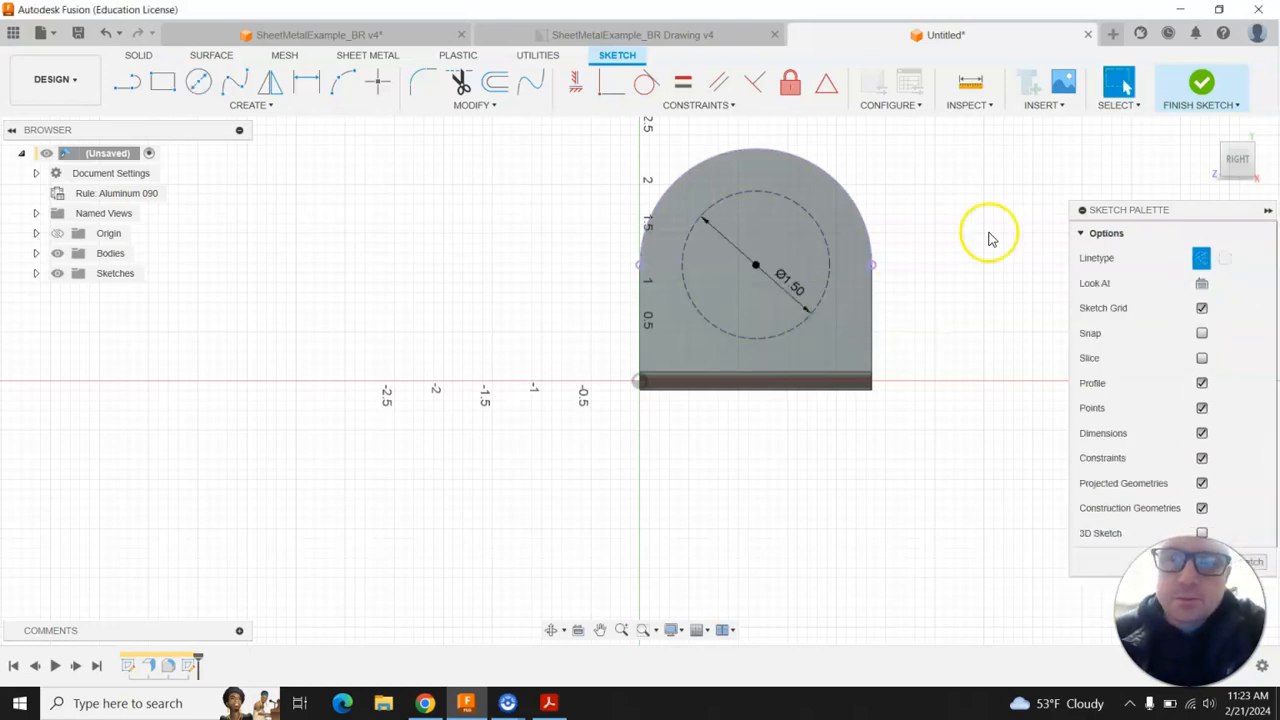
- Draw a horizontal construction line across the circle through its center, plus a construction radius about 55° above it toward the upper-right
left_click(507, 703)
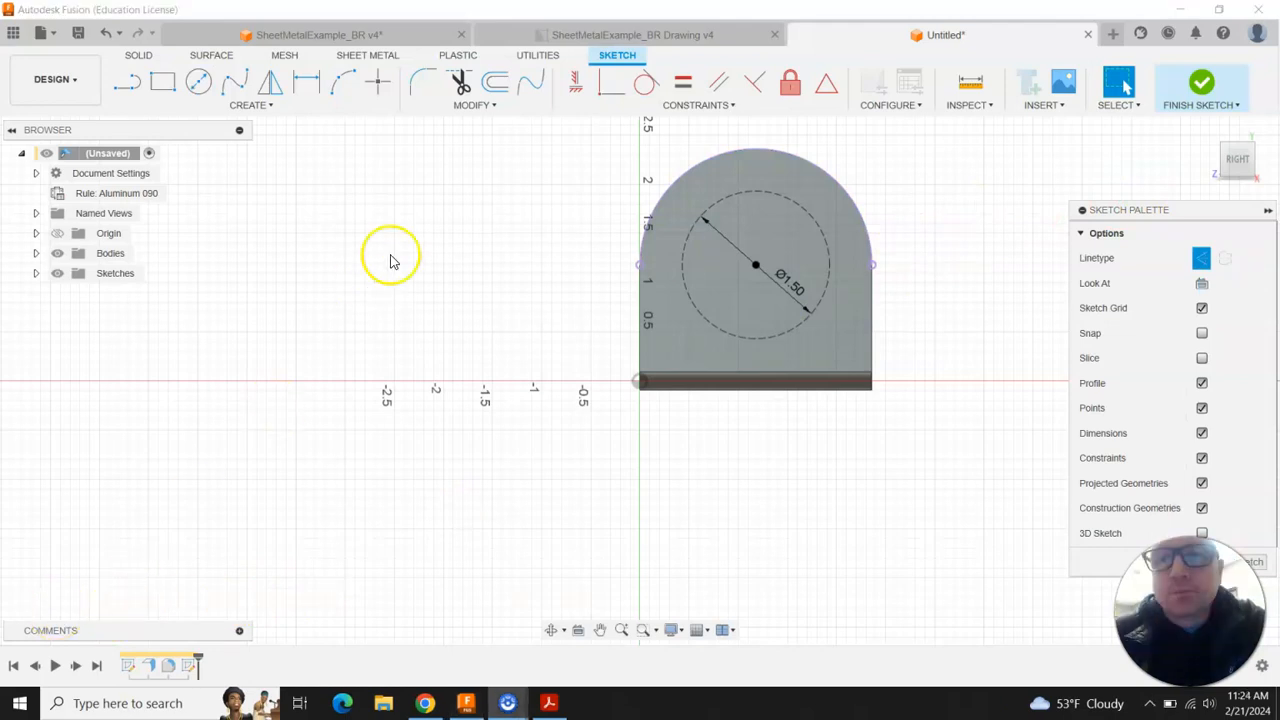
left_click(126, 84)
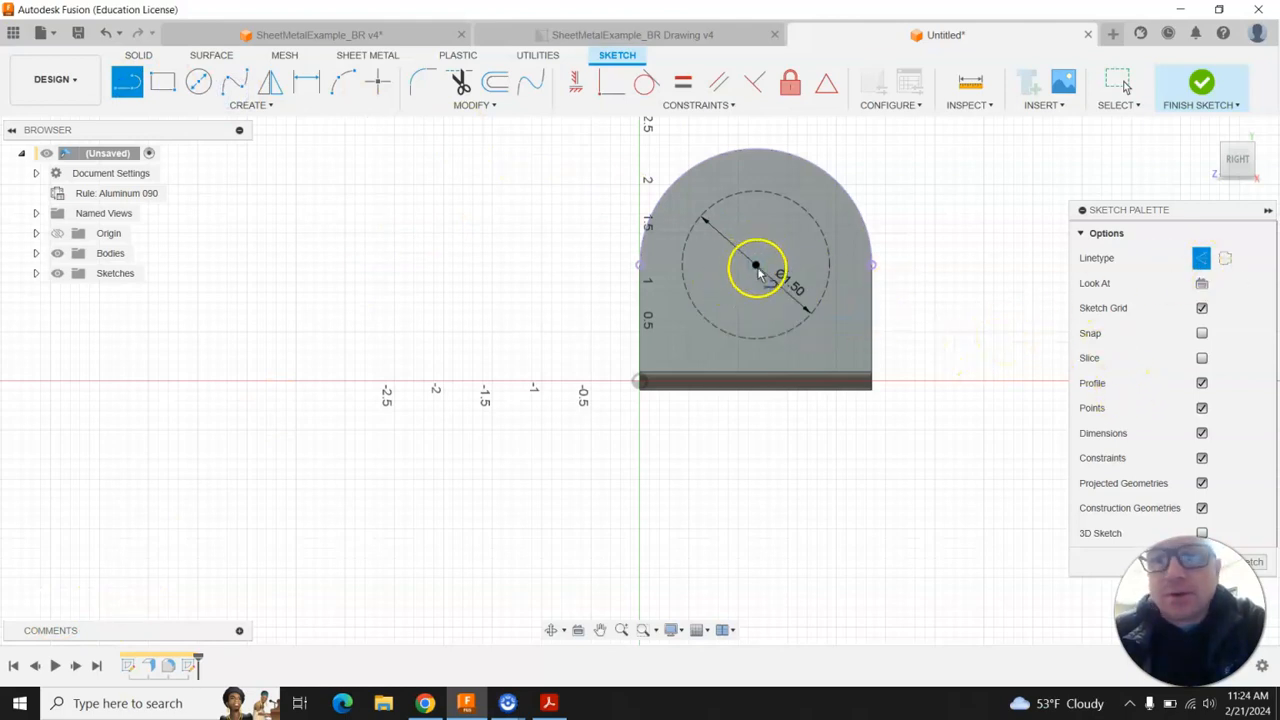
left_click(681, 269)
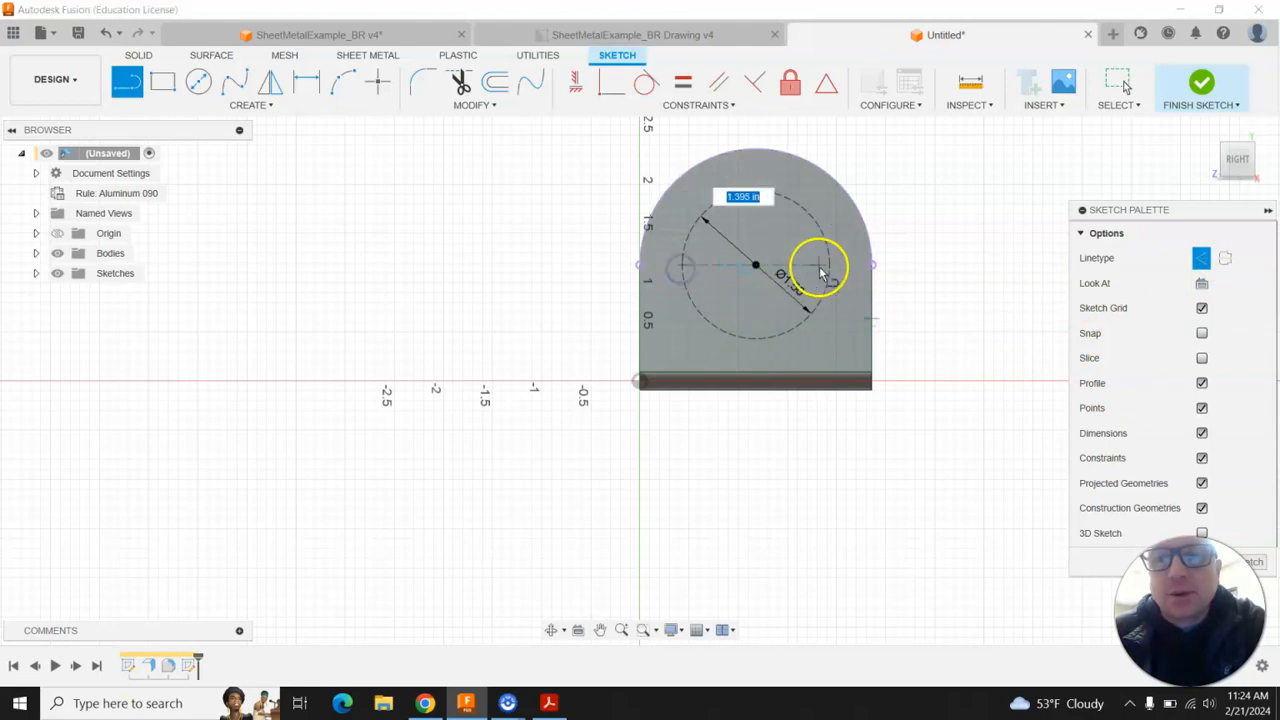
left_click(827, 266)
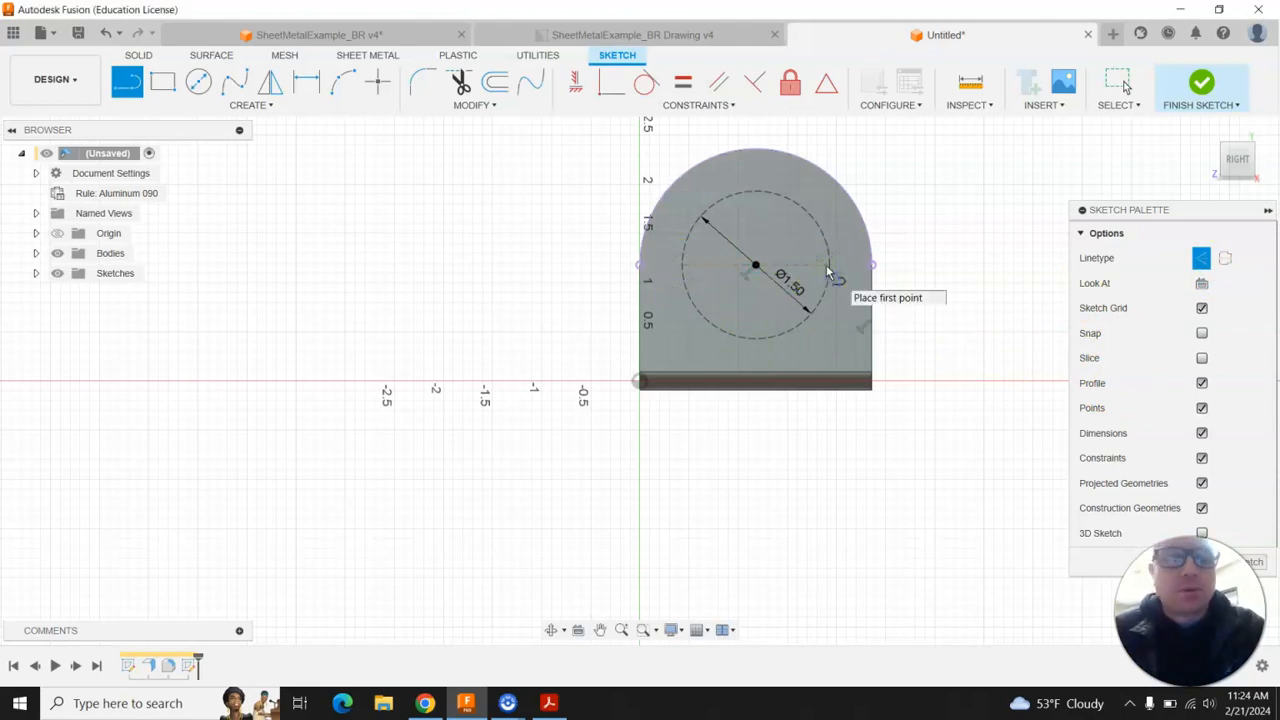
left_click(126, 82)
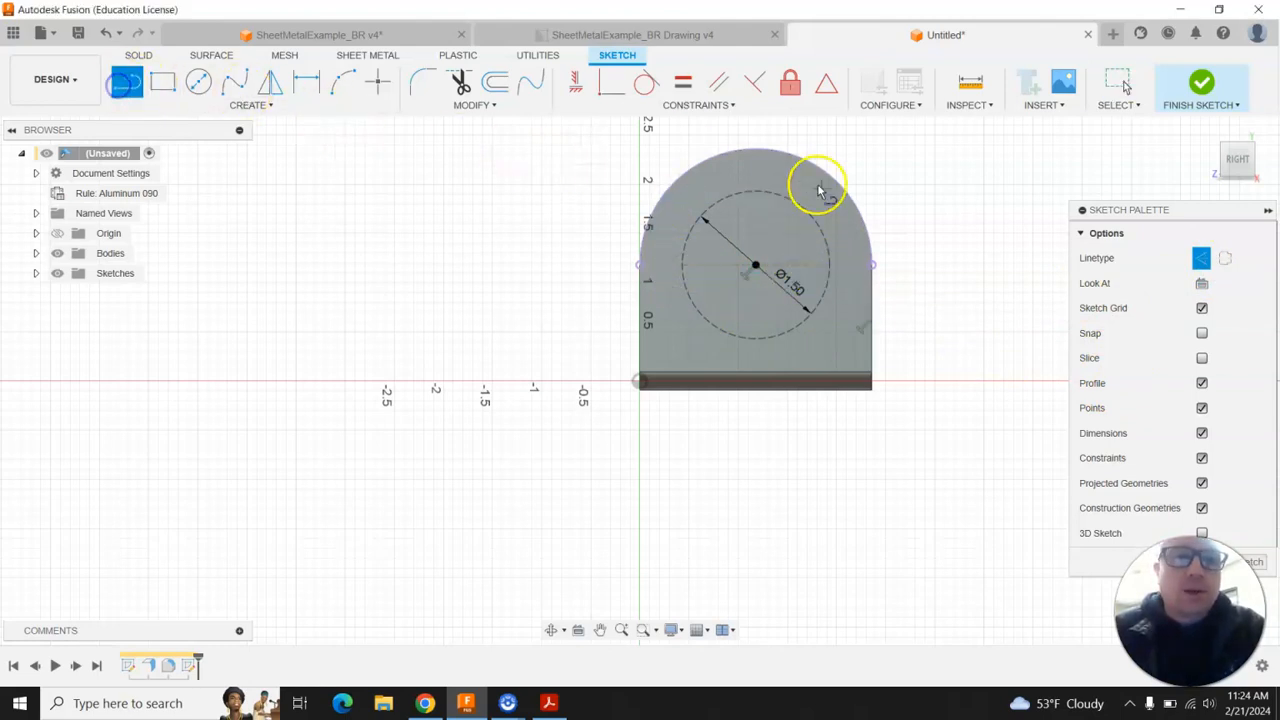
left_click(755, 265)
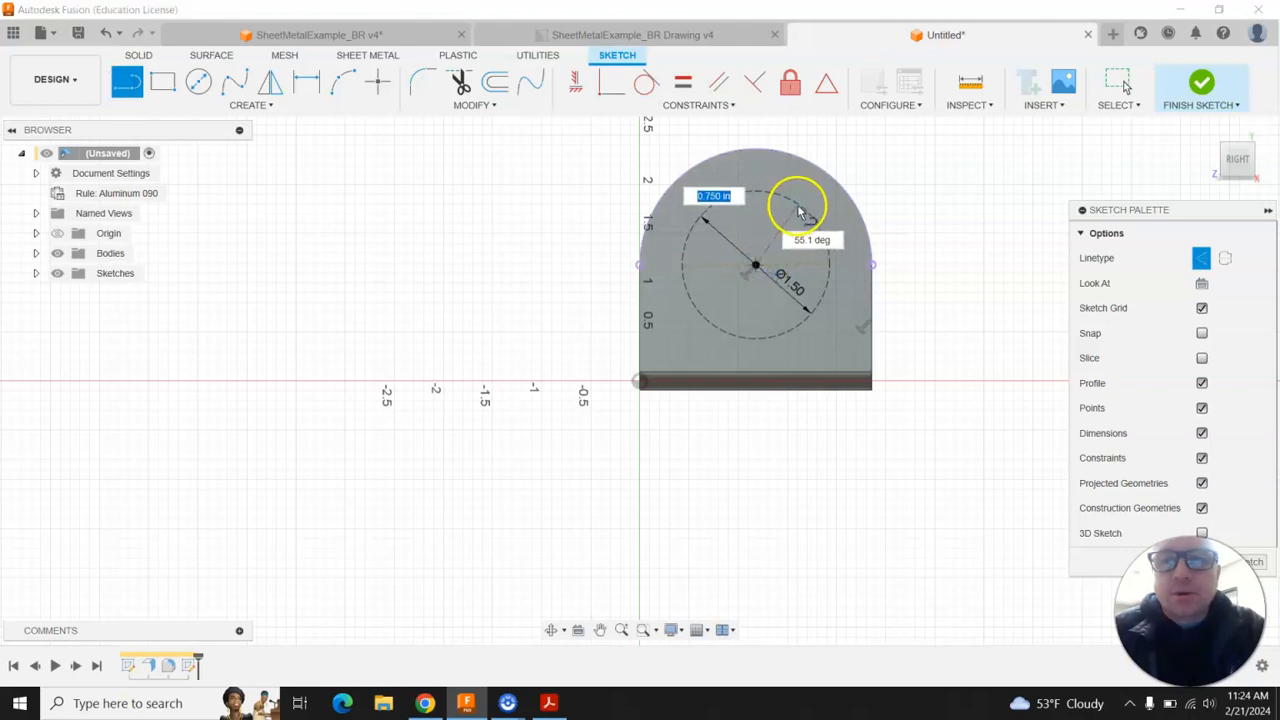
key("Escape")
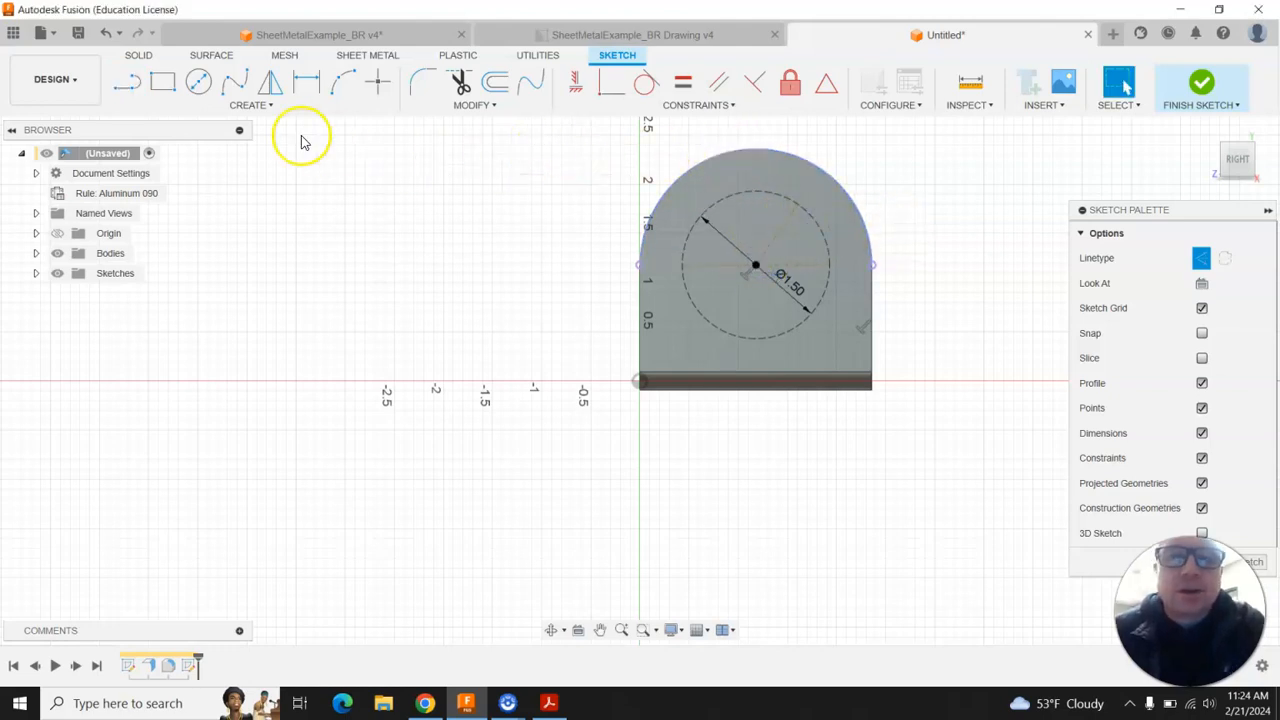
- Dimension the angle between the slanted radius line and the horizontal construction line as 45 degrees
left_click(315, 86)
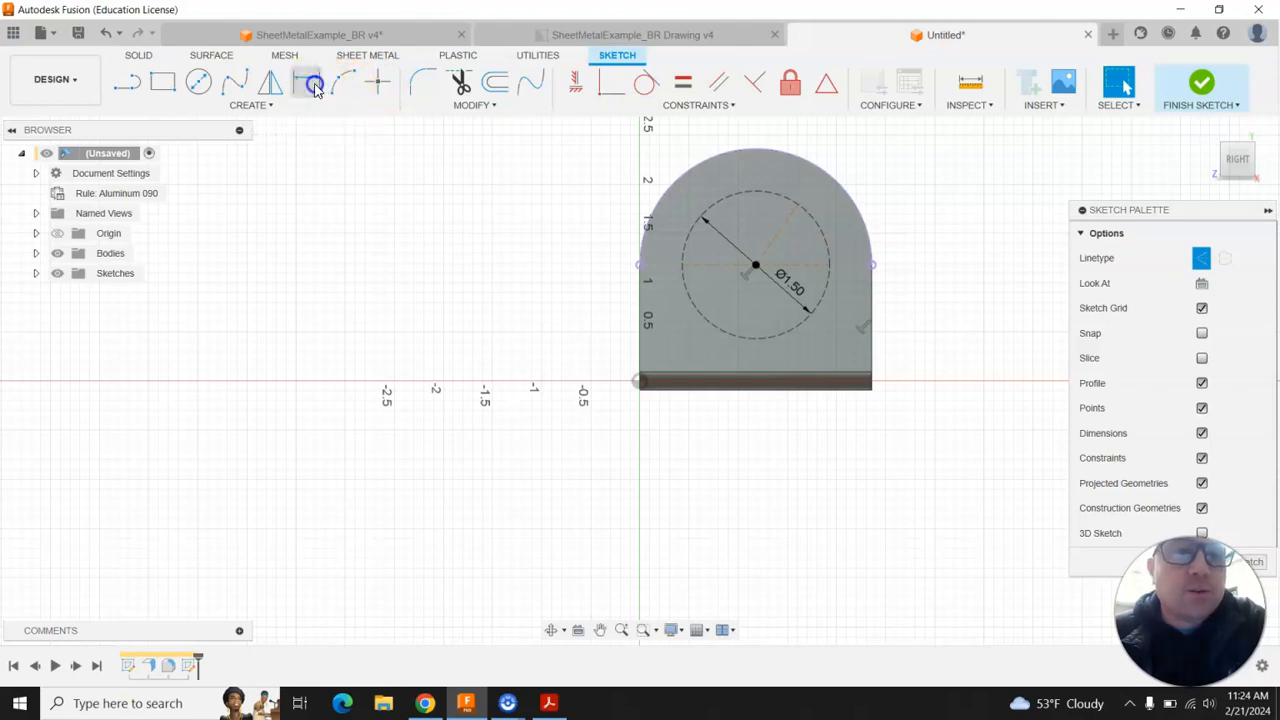
left_click(795, 250)
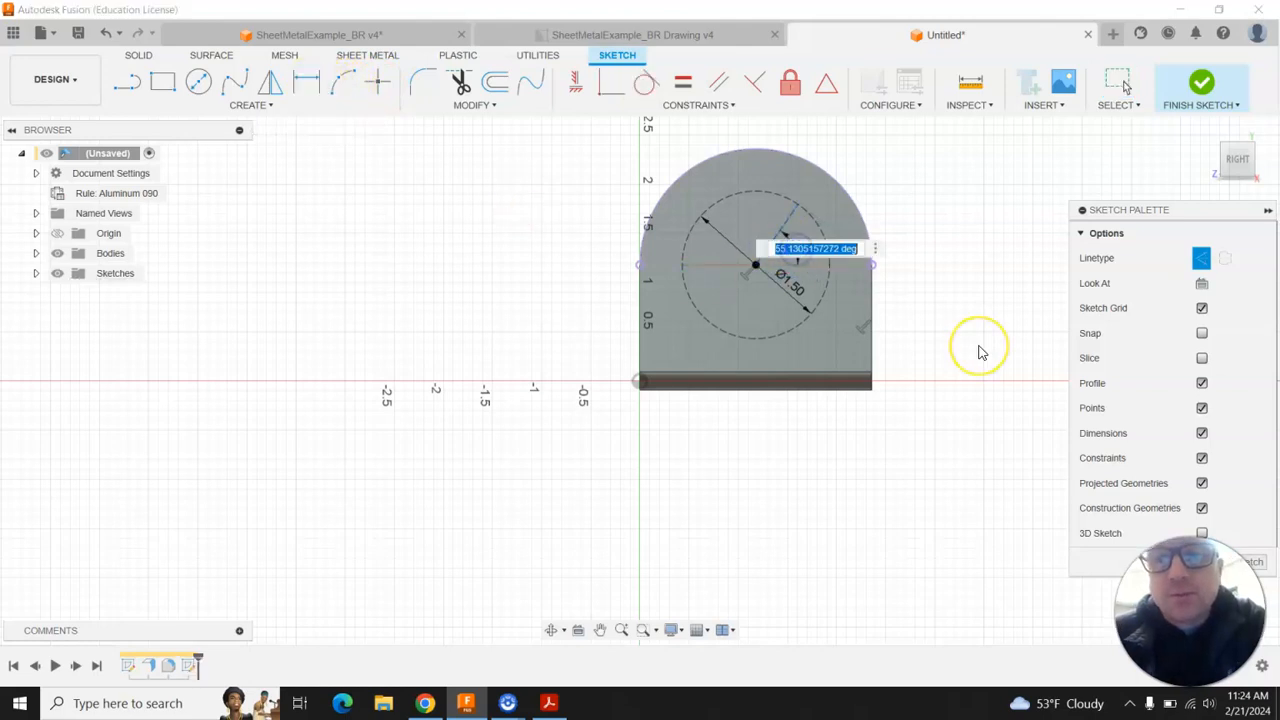
type("45")
key("Return")
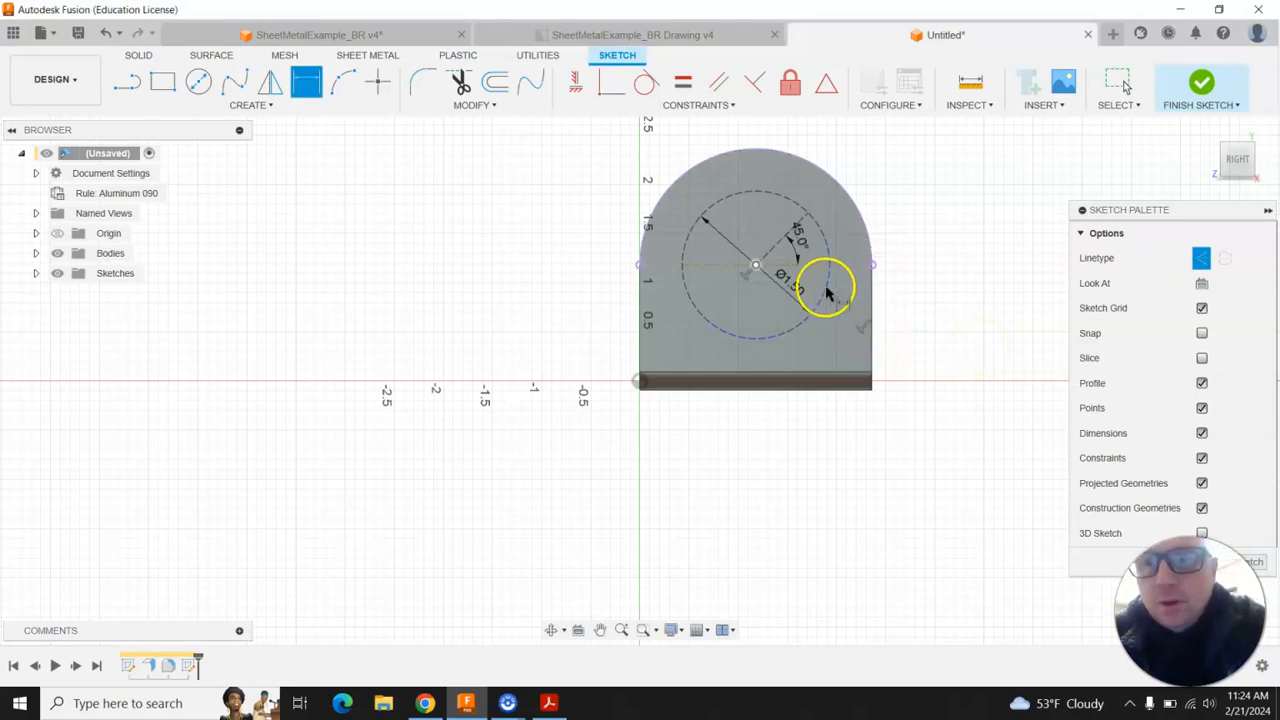
- Try to apply a Horizontal/Vertical constraint to the construction line across the circle
left_click(575, 82)
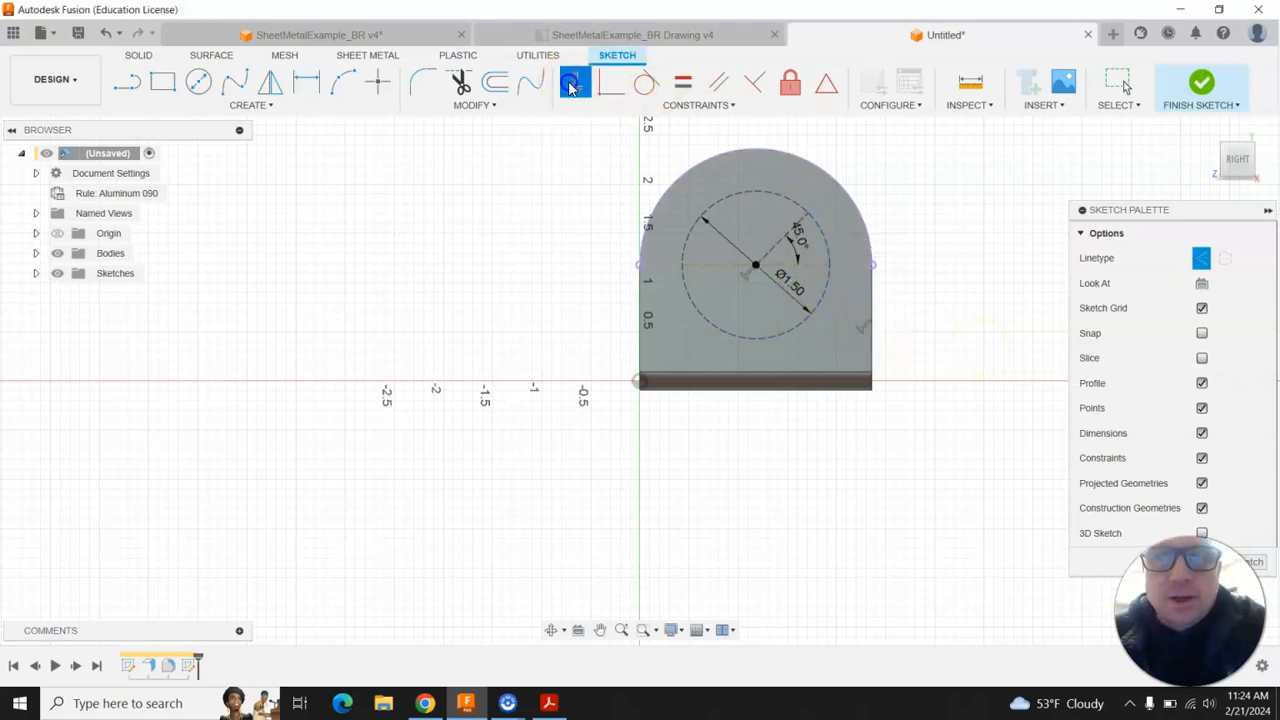
left_click(707, 268)
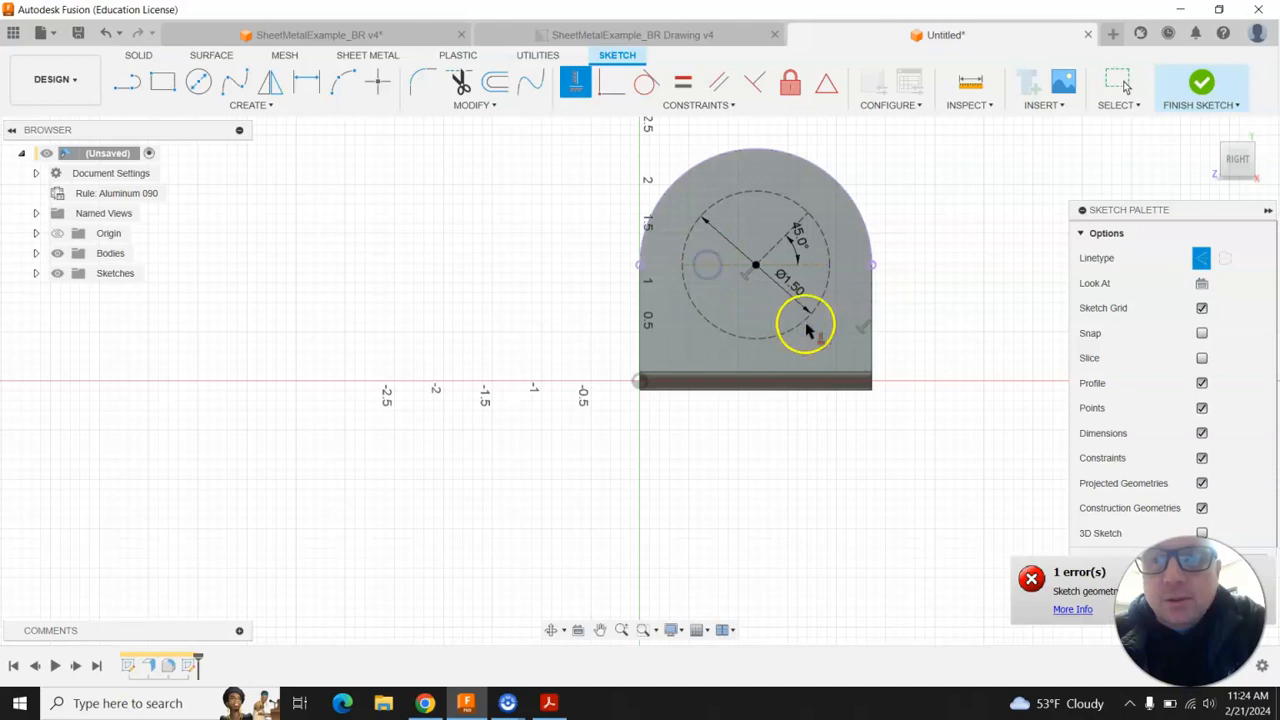
key("Escape")
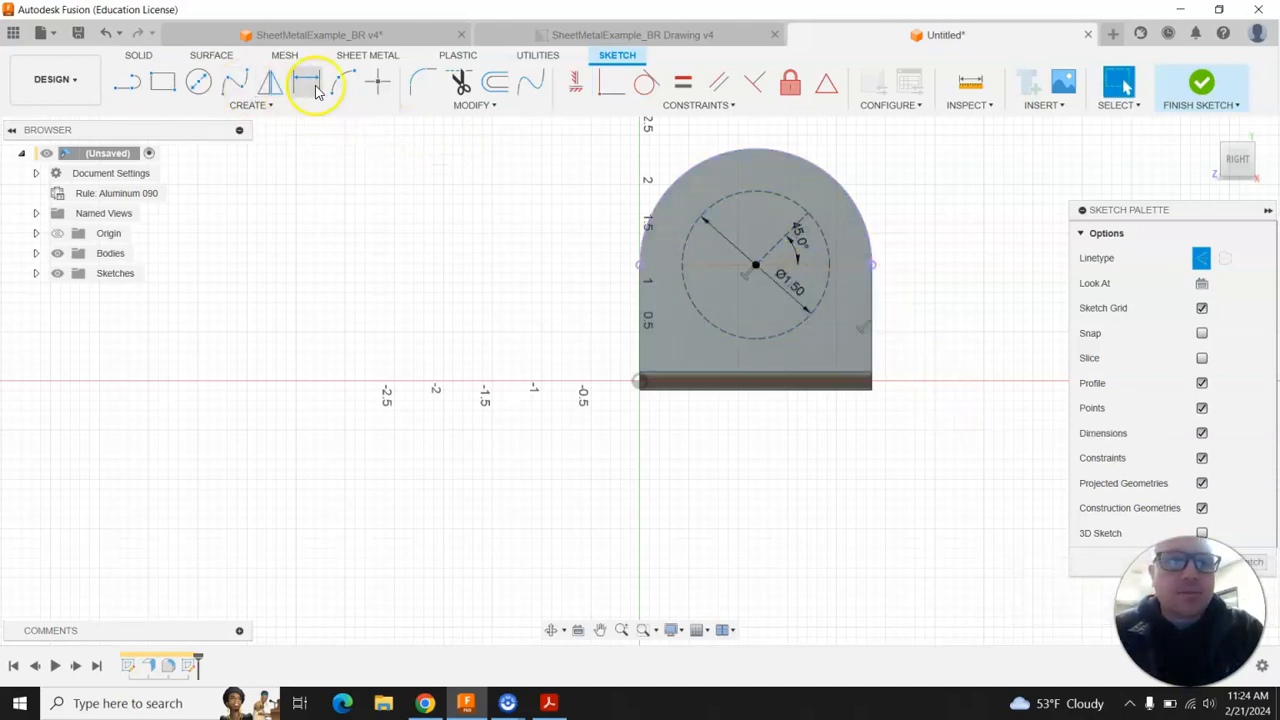
- Place a sketch point where the 45-degree construction line meets the circle and finish the sketch
left_click(378, 82)
left_click(807, 211)
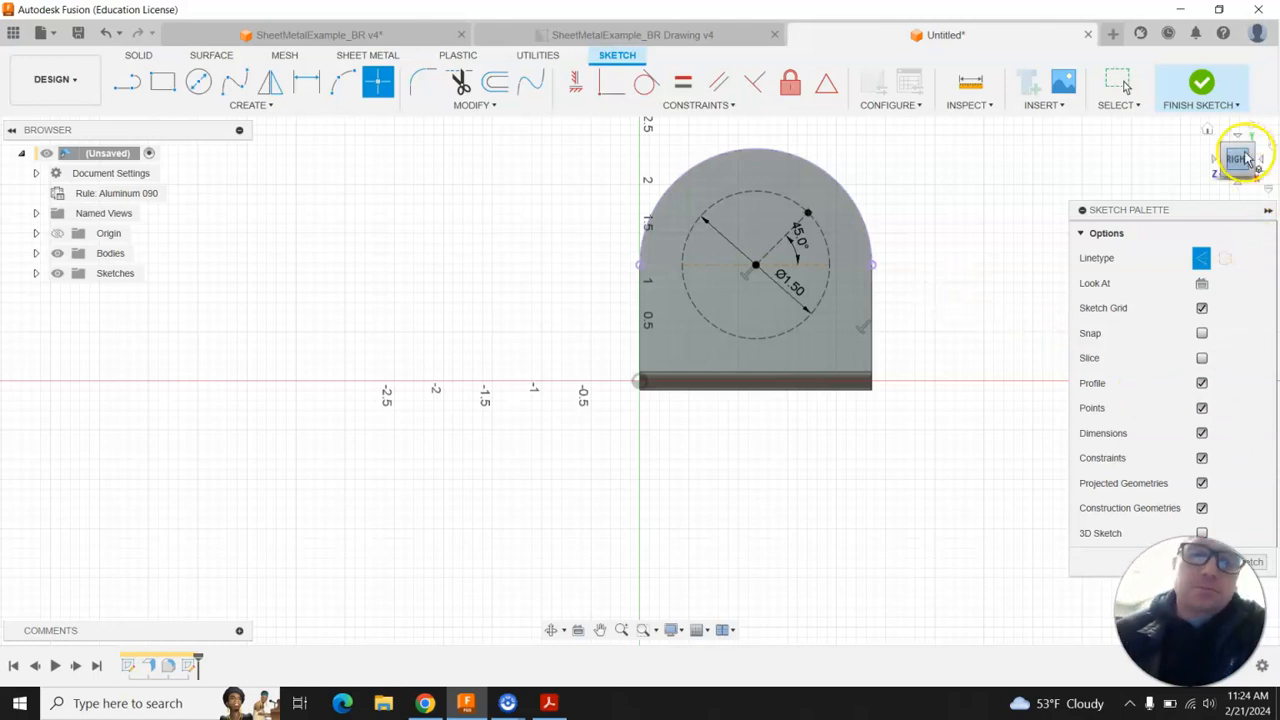
left_click(1203, 90)
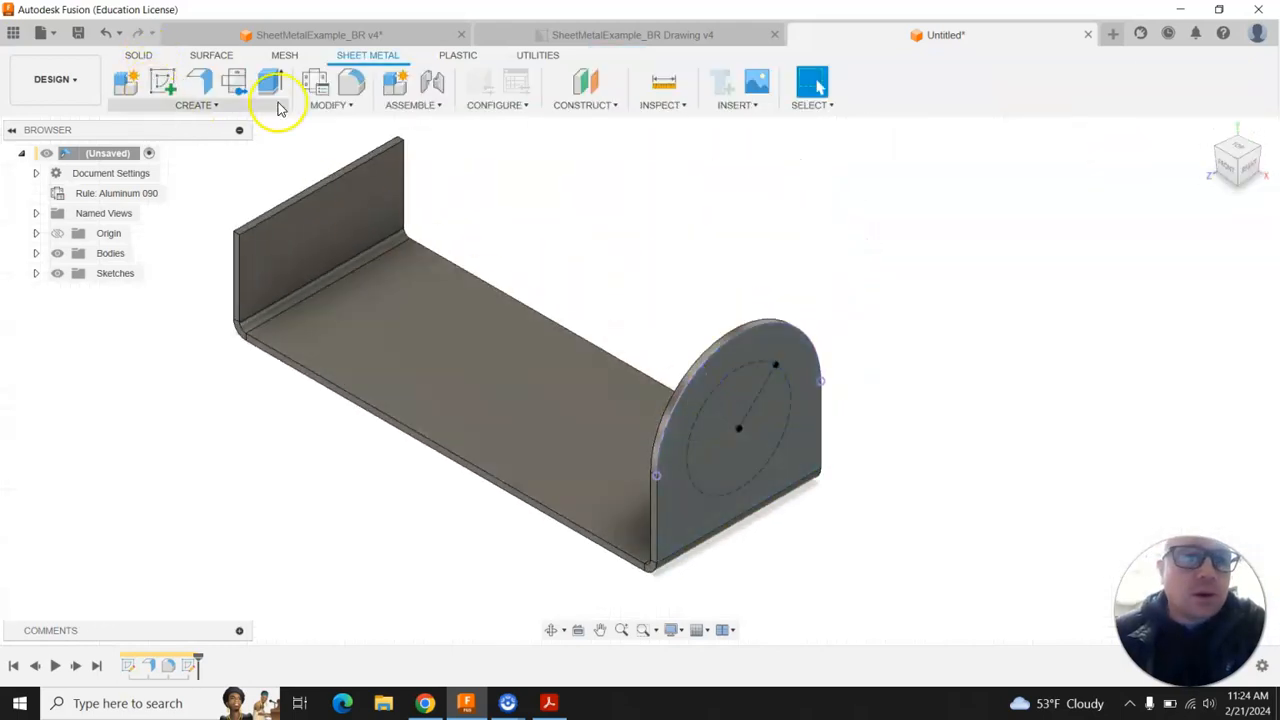
- Create a simple 1.00 in diameter hole at the circle's center point with its extents set to All
left_click(215, 106)
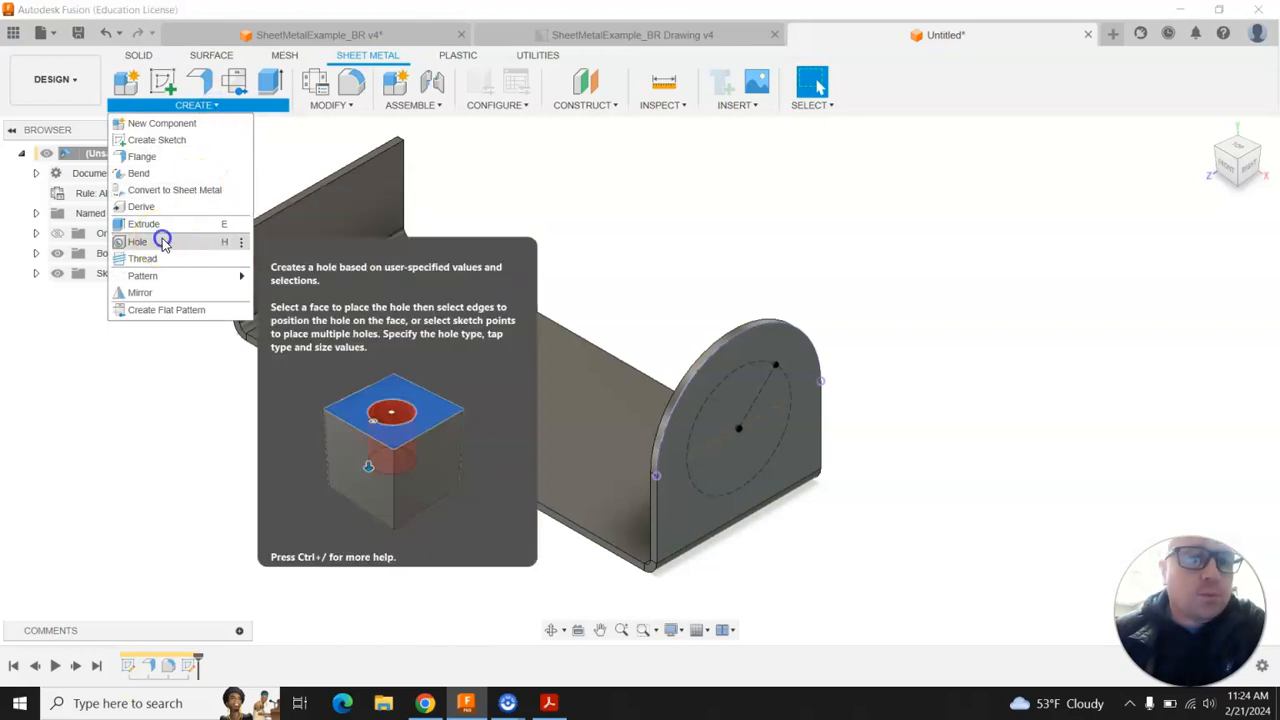
left_click(163, 241)
left_click(738, 428)
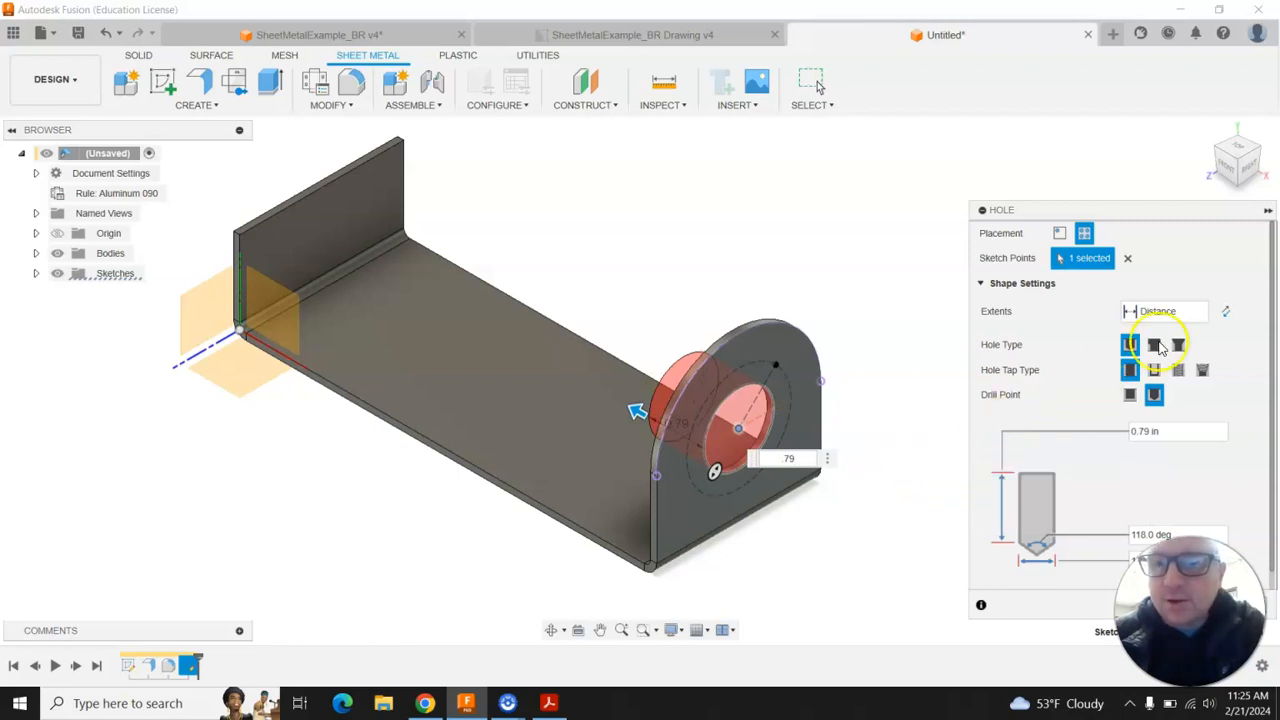
left_click(1203, 315)
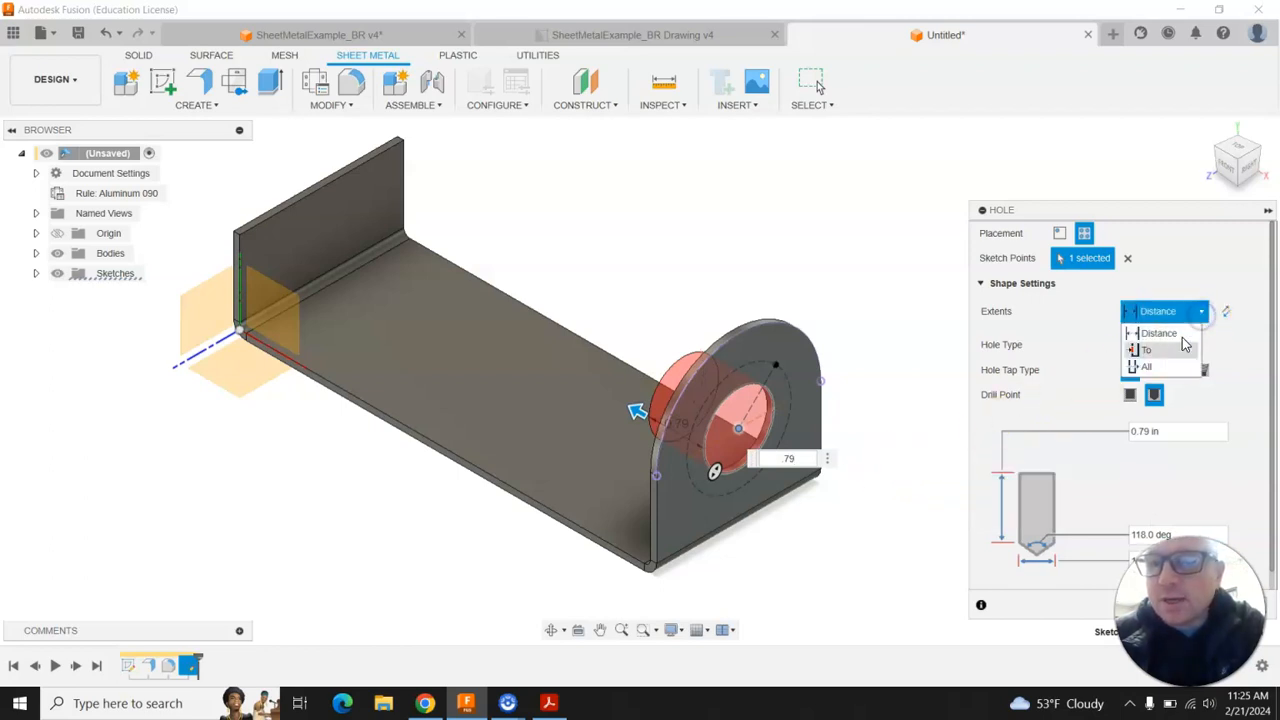
left_click(1163, 368)
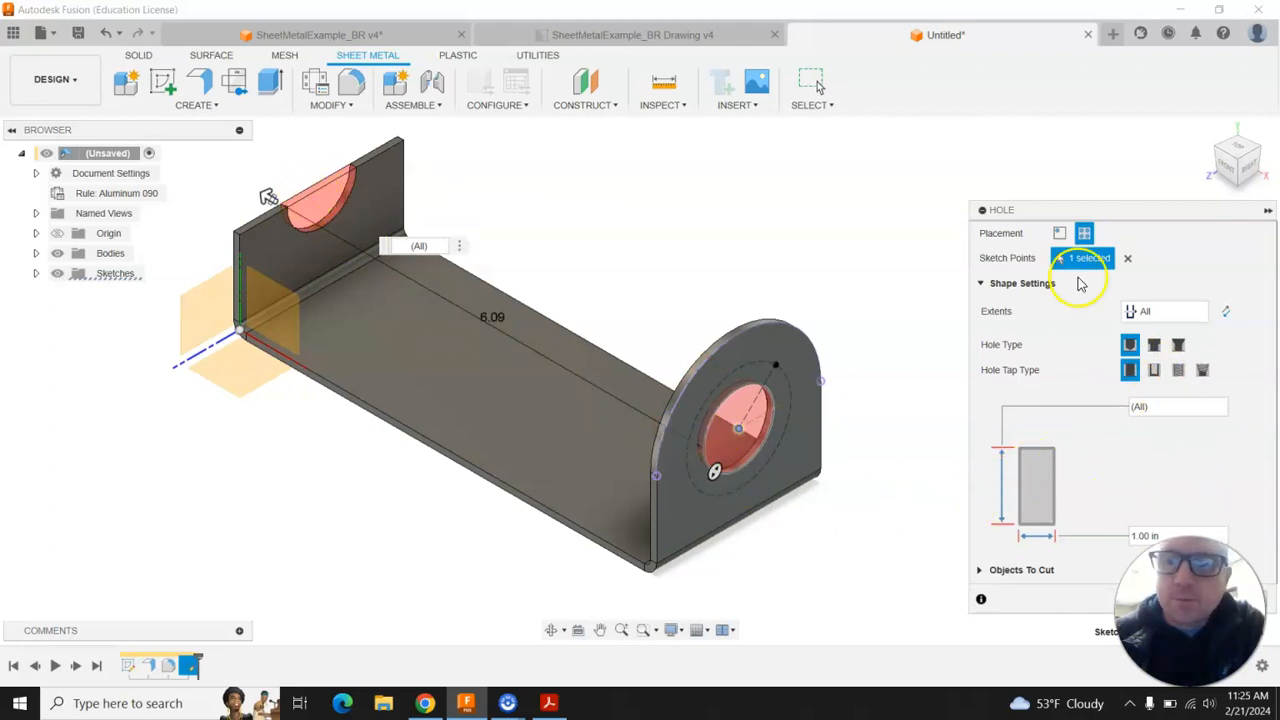
left_click_drag(1060, 210, 977, 137)
left_click(1098, 533)
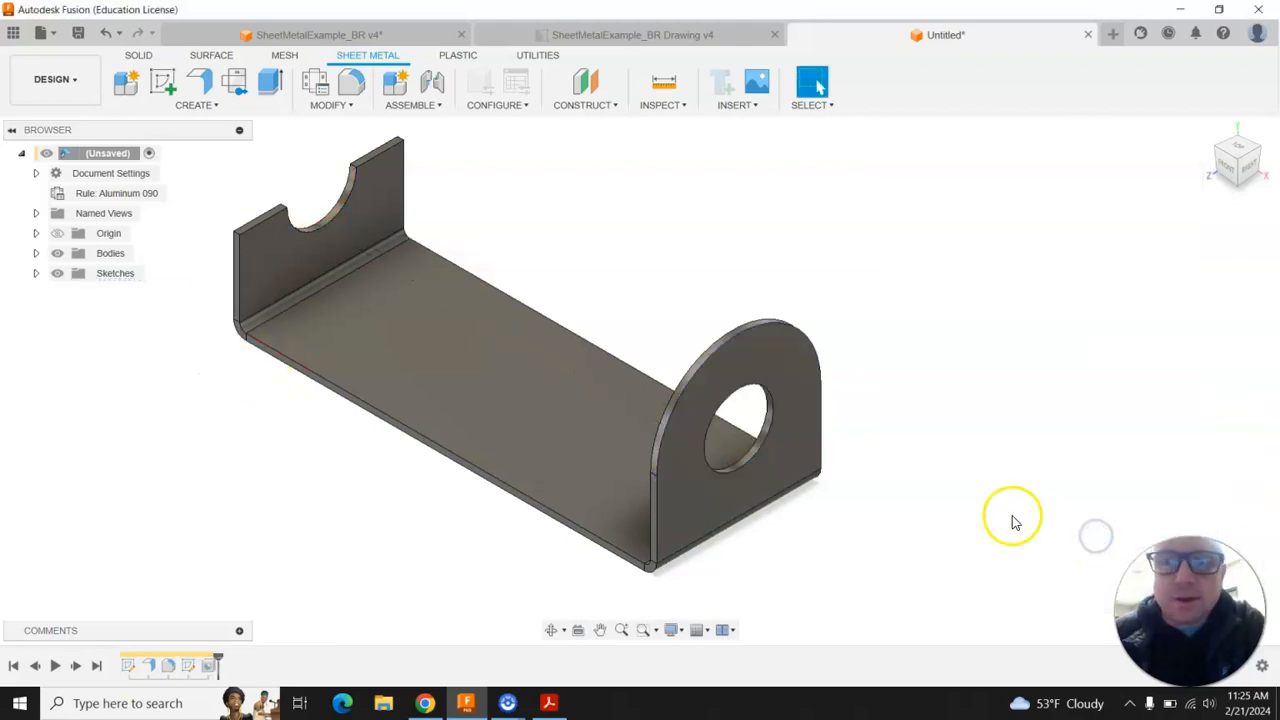
- Show the second sketch and create a simple 0.22 in hole at its bolt-circle point with the extents set to All
left_click(35, 277)
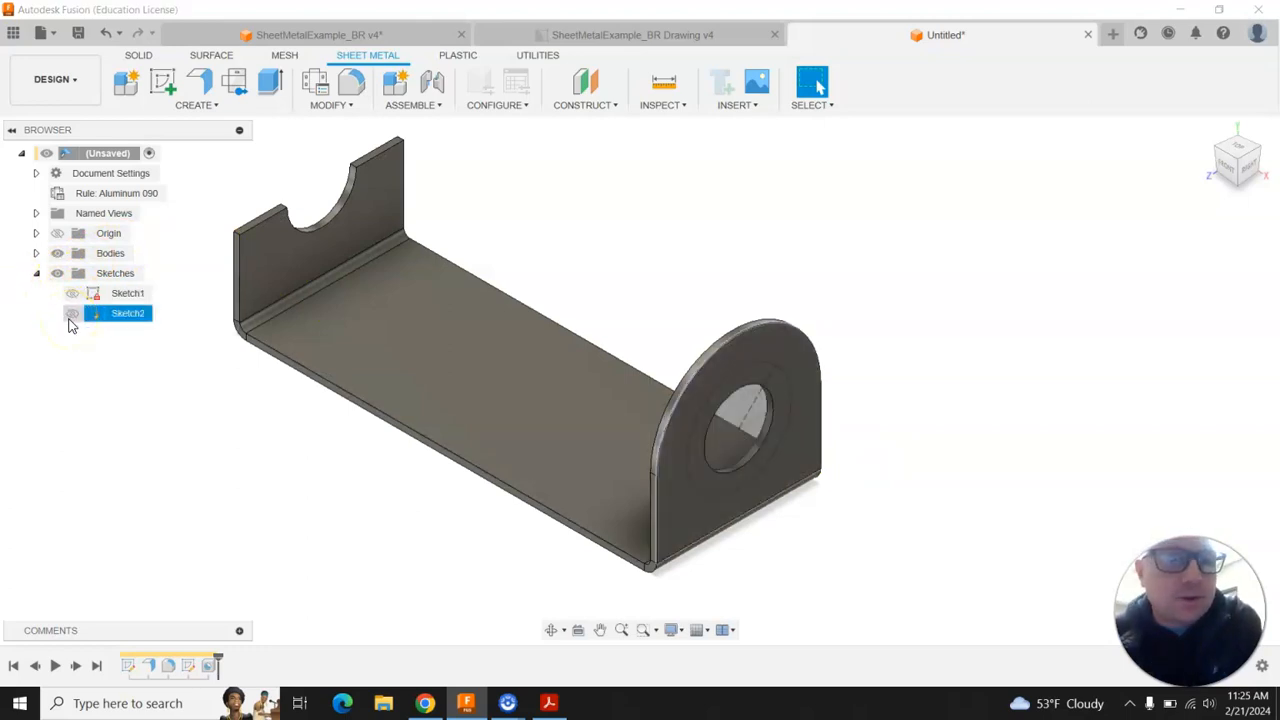
left_click(71, 314)
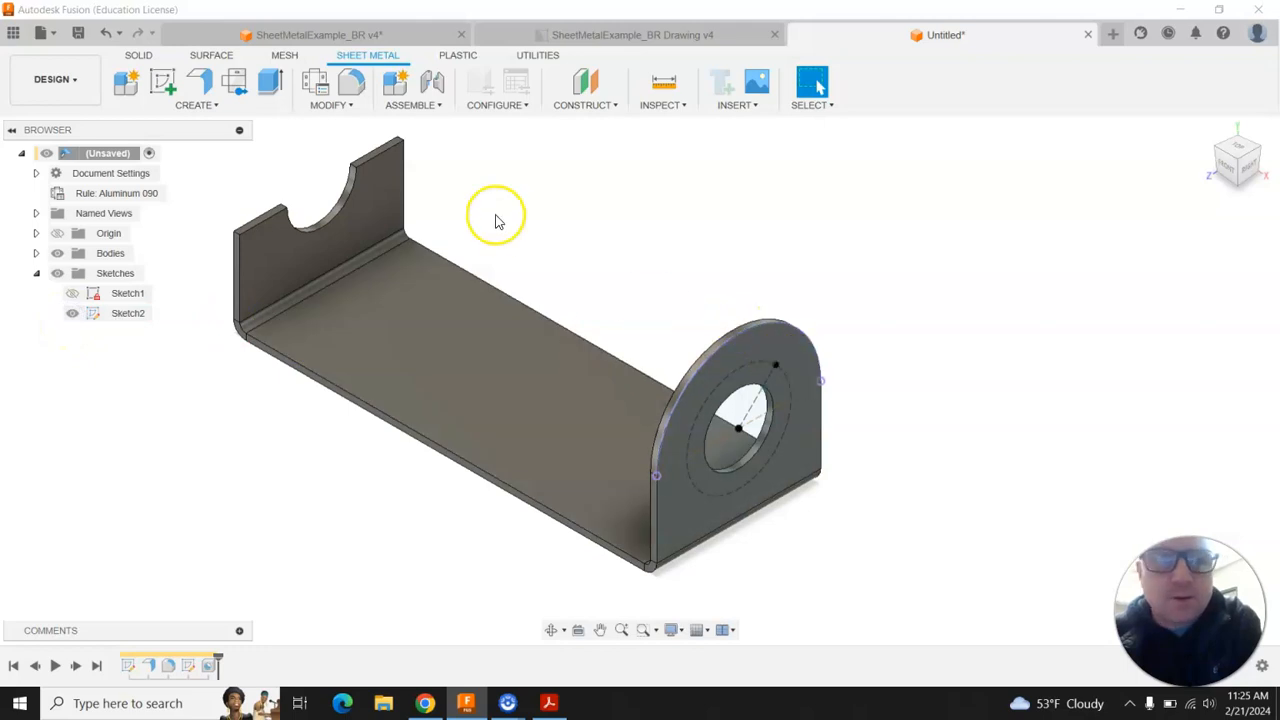
left_click(200, 104)
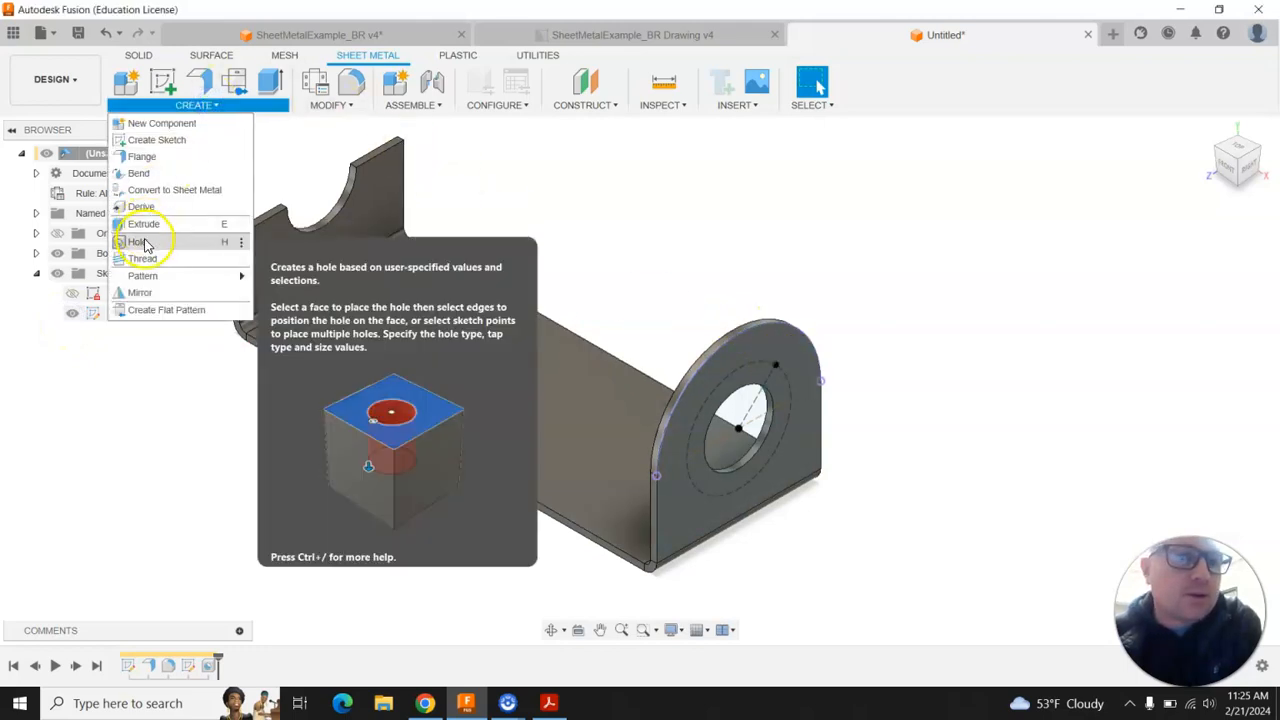
left_click(137, 242)
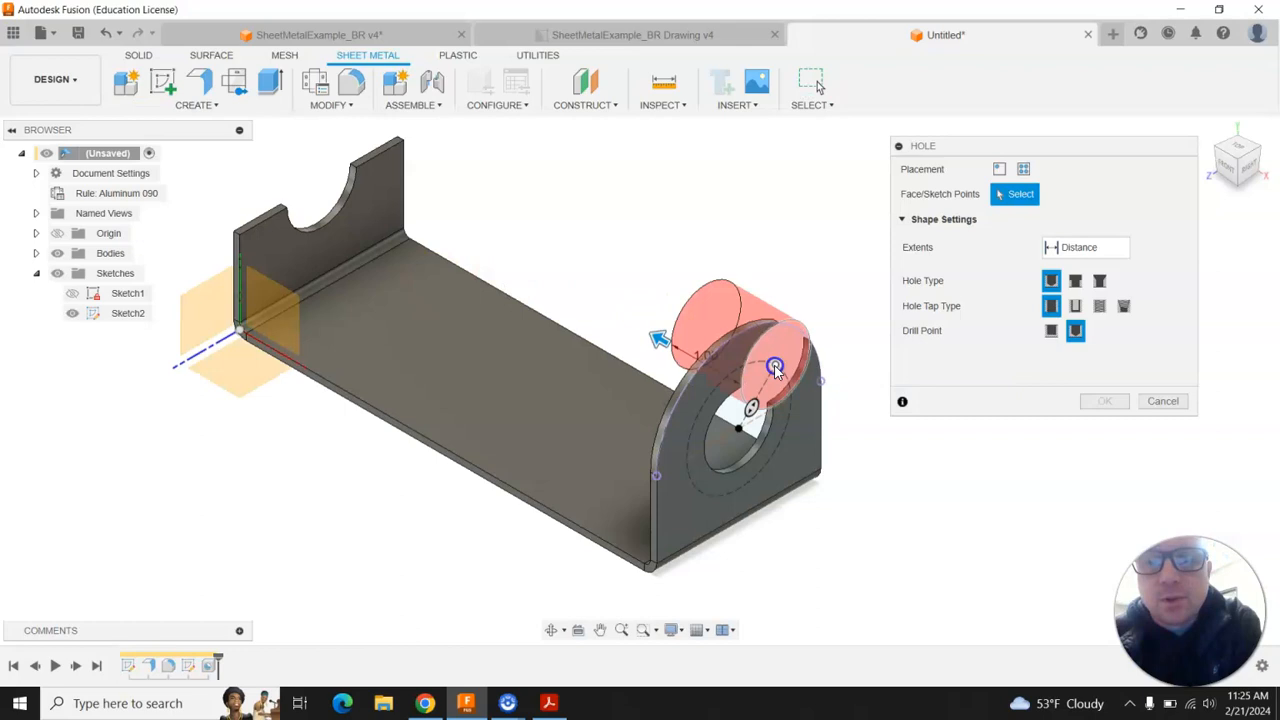
left_click(775, 366)
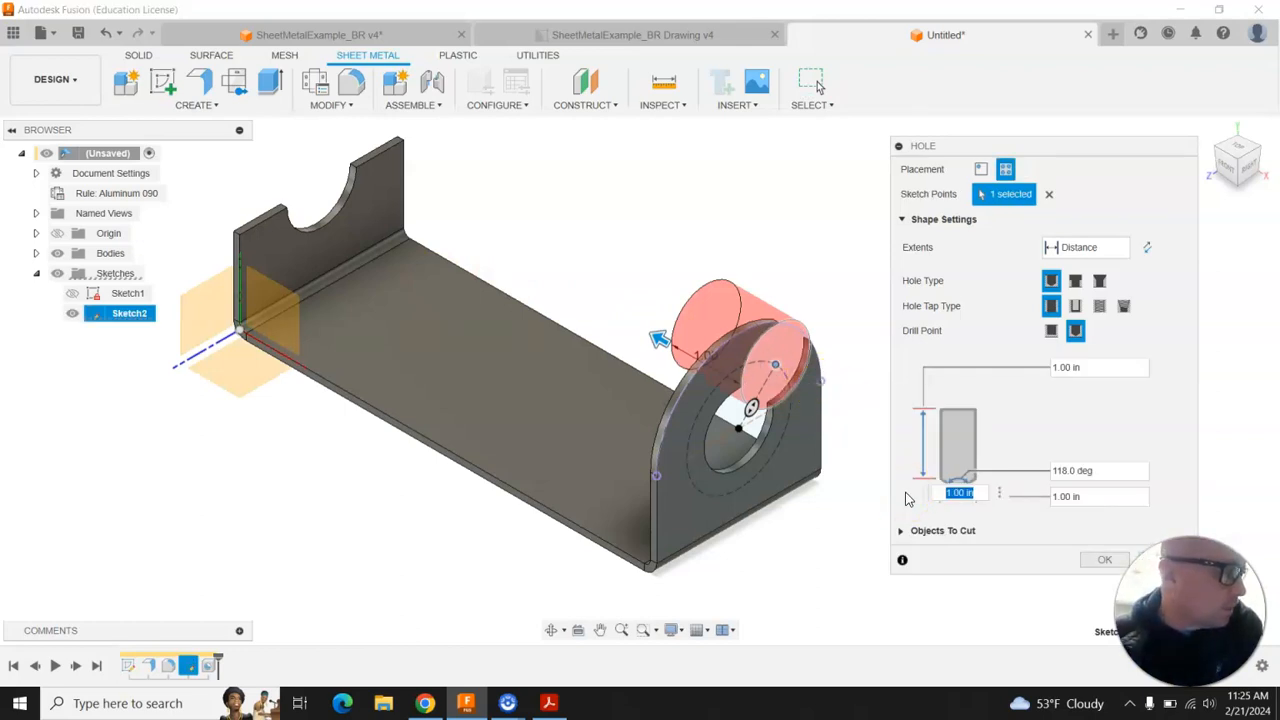
type("22")
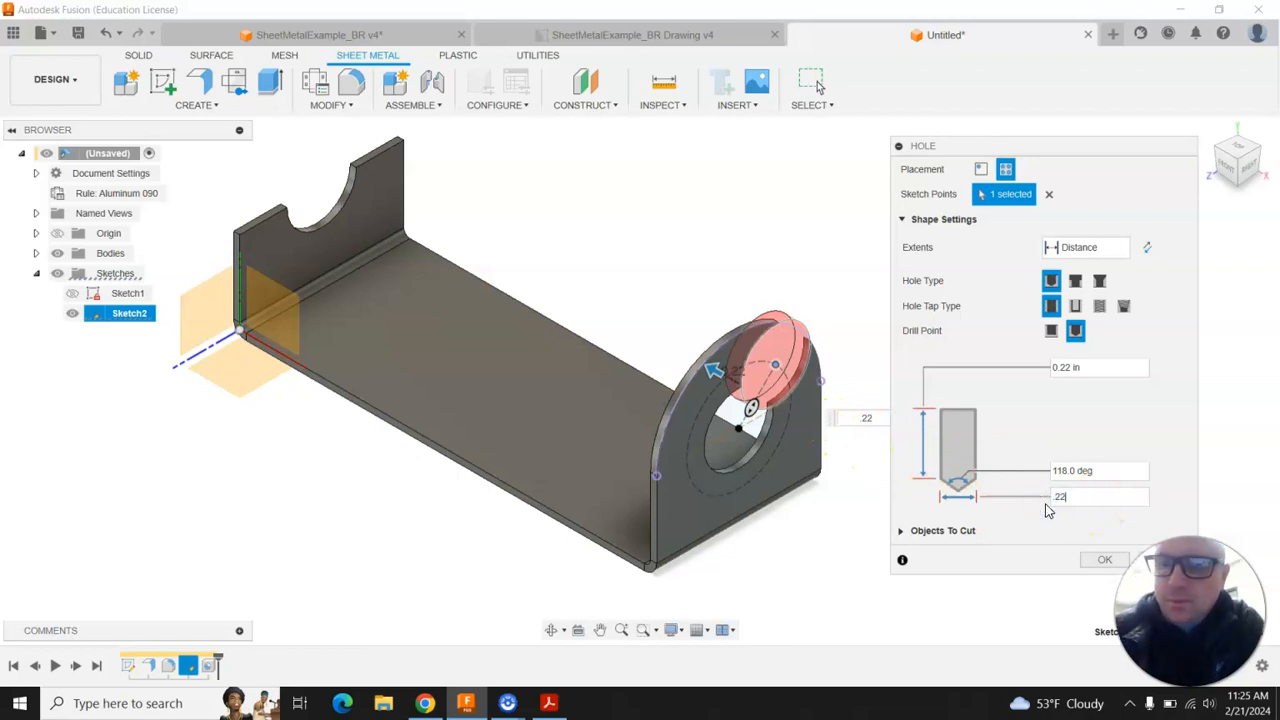
key("Return")
left_click(1118, 249)
left_click(1099, 305)
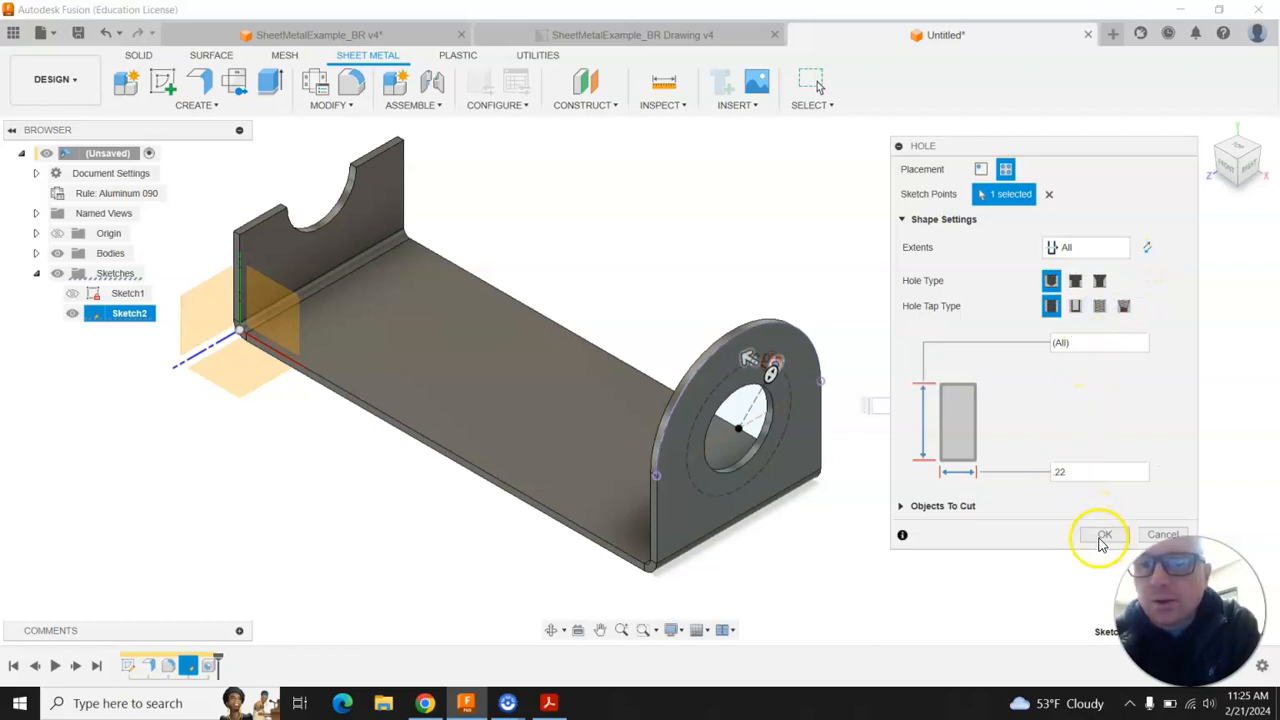
left_click(1102, 535)
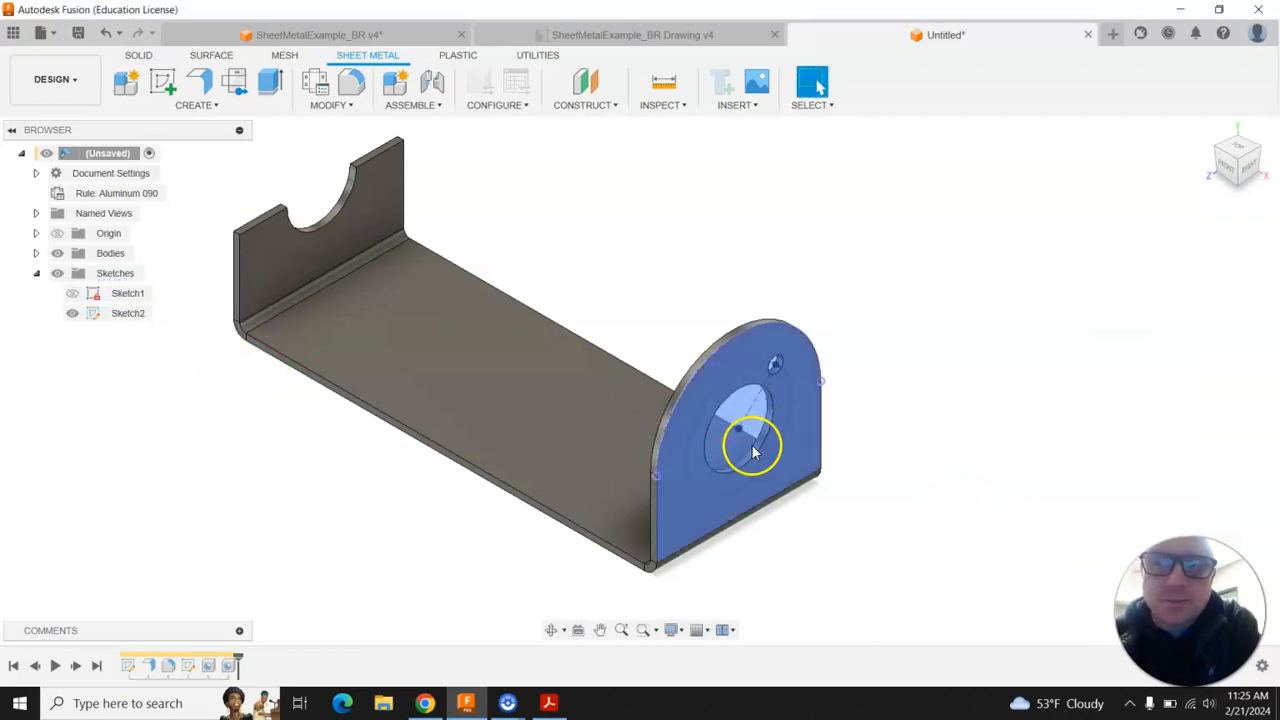
- Set up a circular feature pattern of the 0.22 in hole, using the sketched construction circle as the axis
left_click(71, 318)
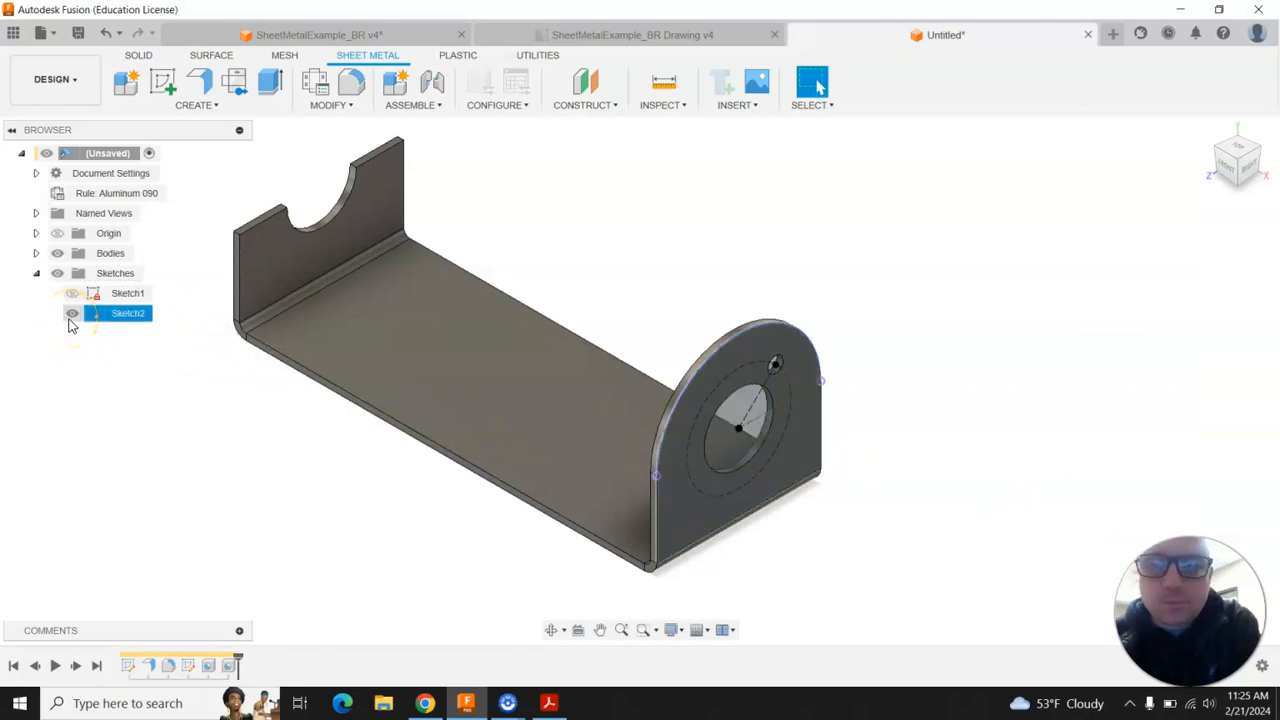
scroll(897, 468, "down", 2)
scroll(805, 558, "up", 3)
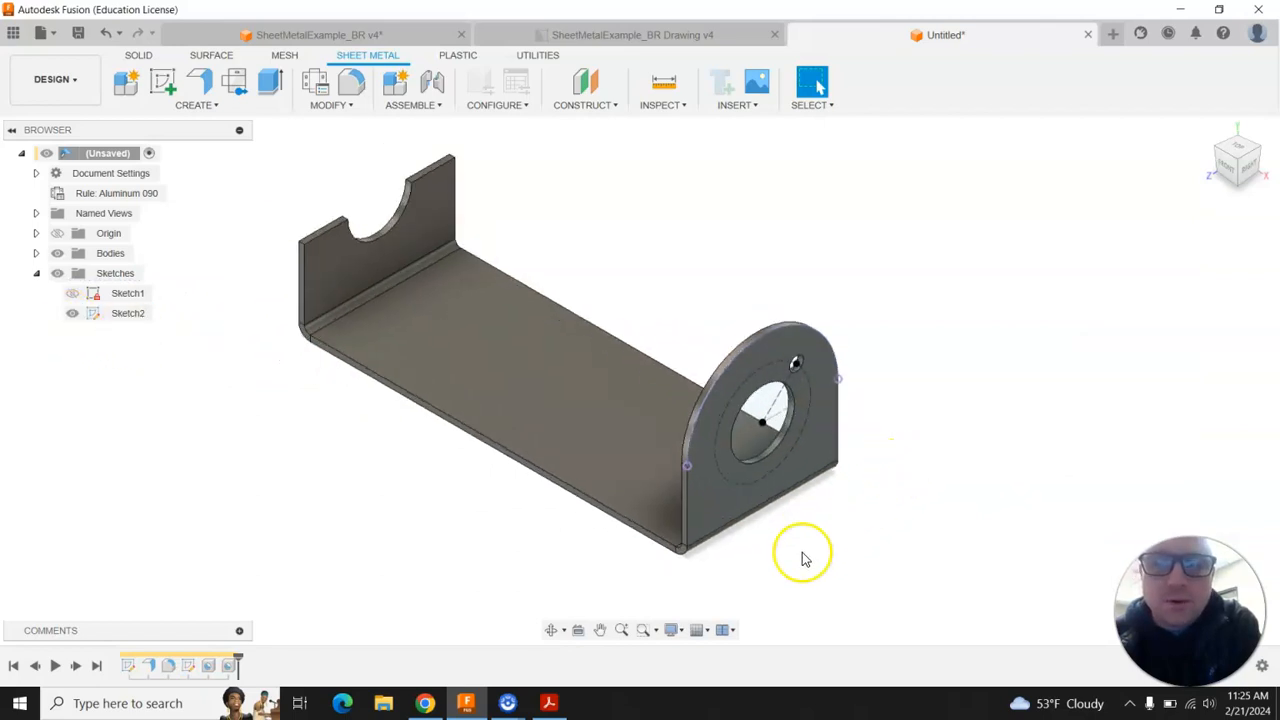
left_click(762, 322)
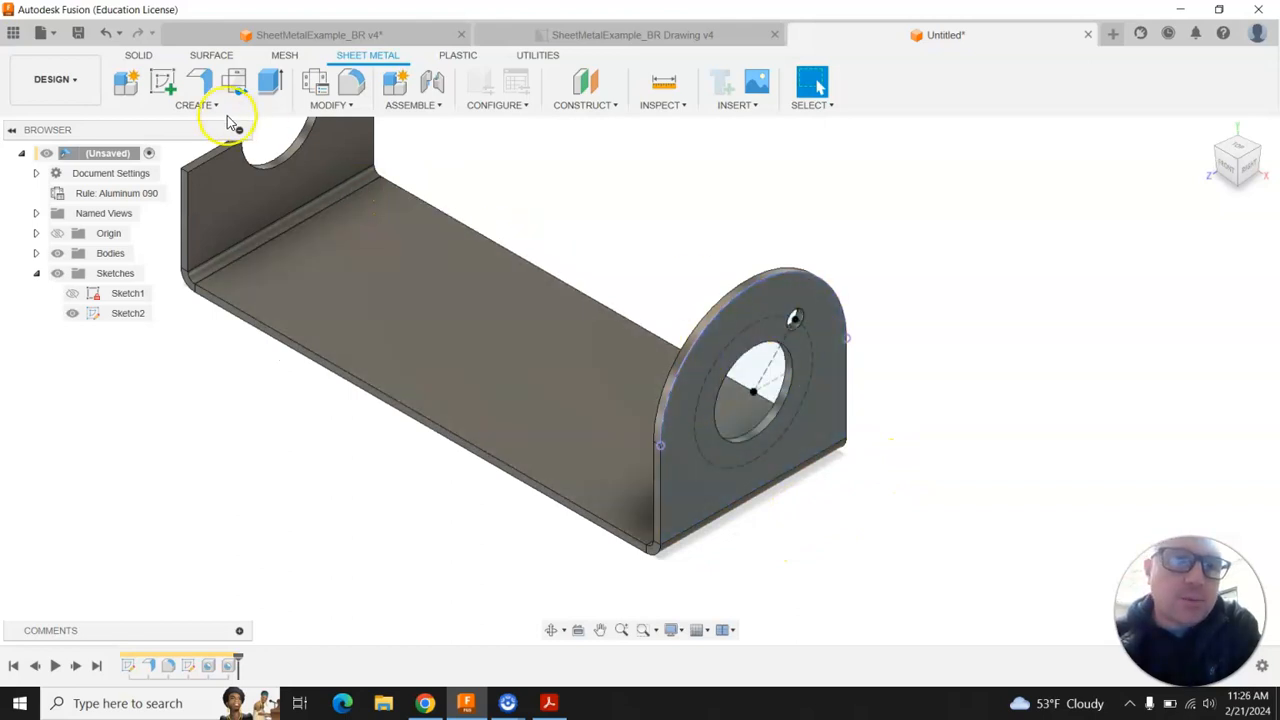
left_click(212, 110)
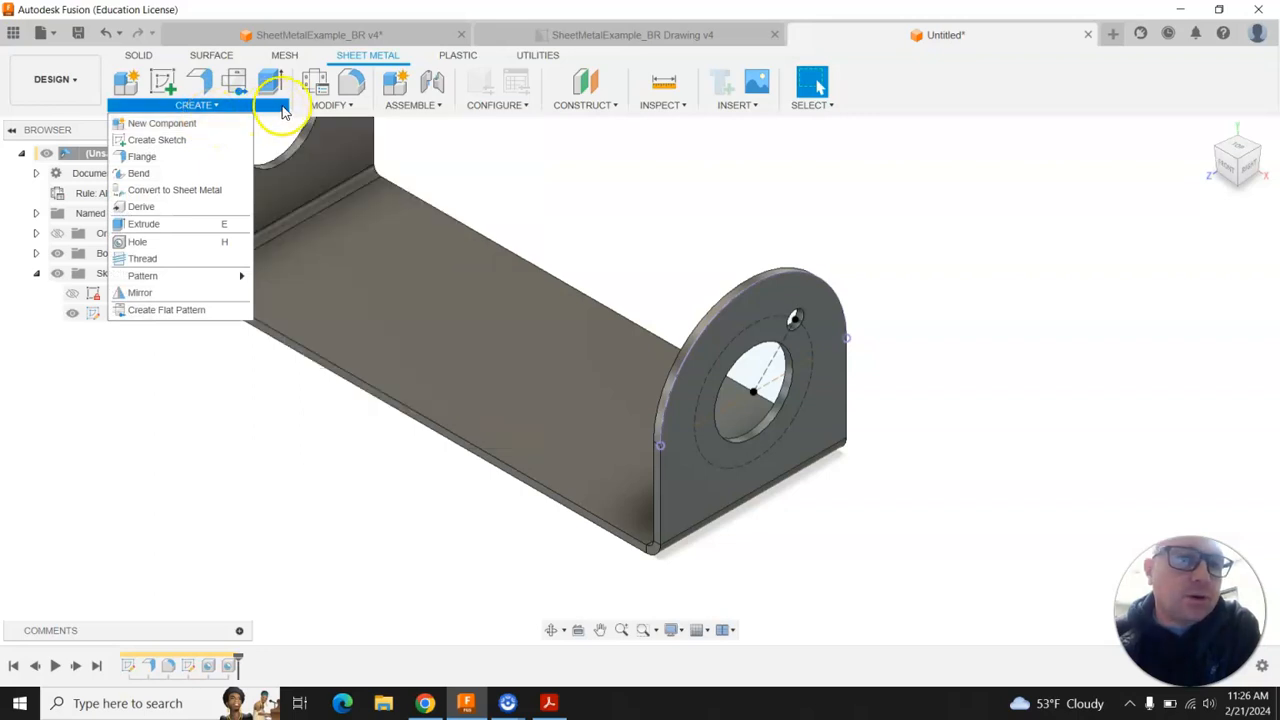
left_click(322, 106)
left_click(237, 110)
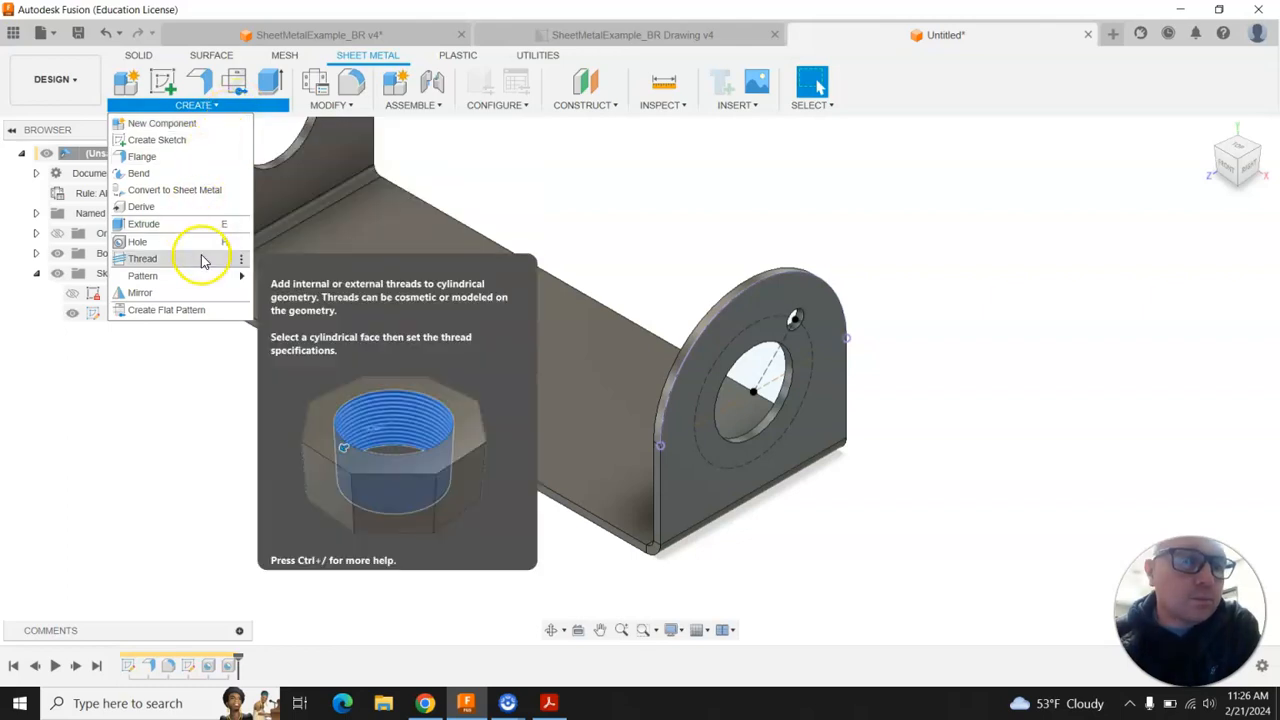
mouse_move(203, 280)
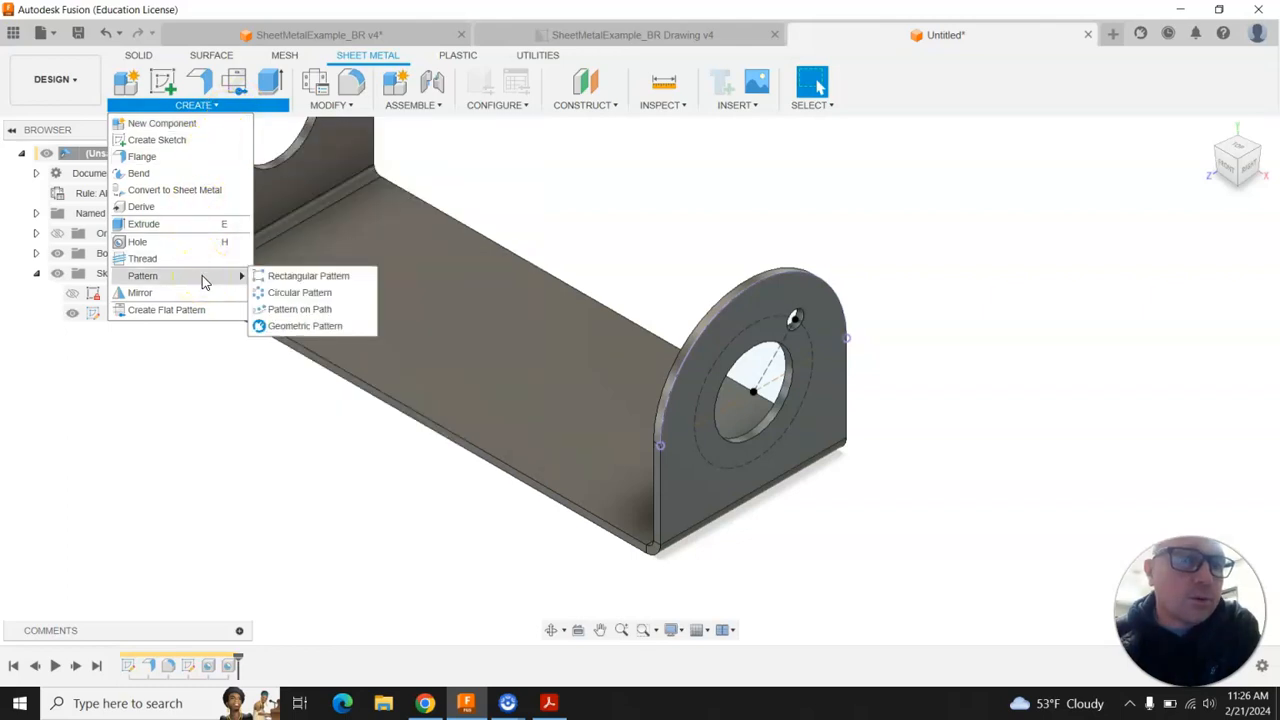
left_click(279, 292)
left_click(1203, 257)
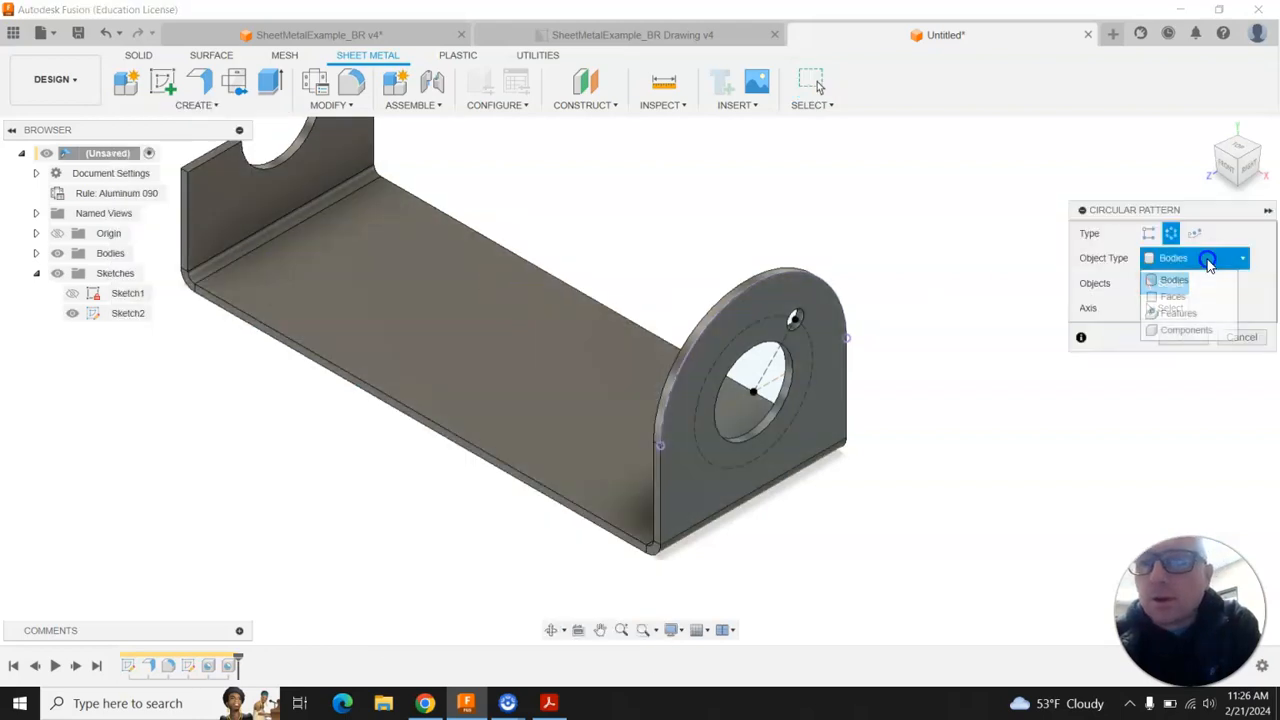
left_click(1182, 313)
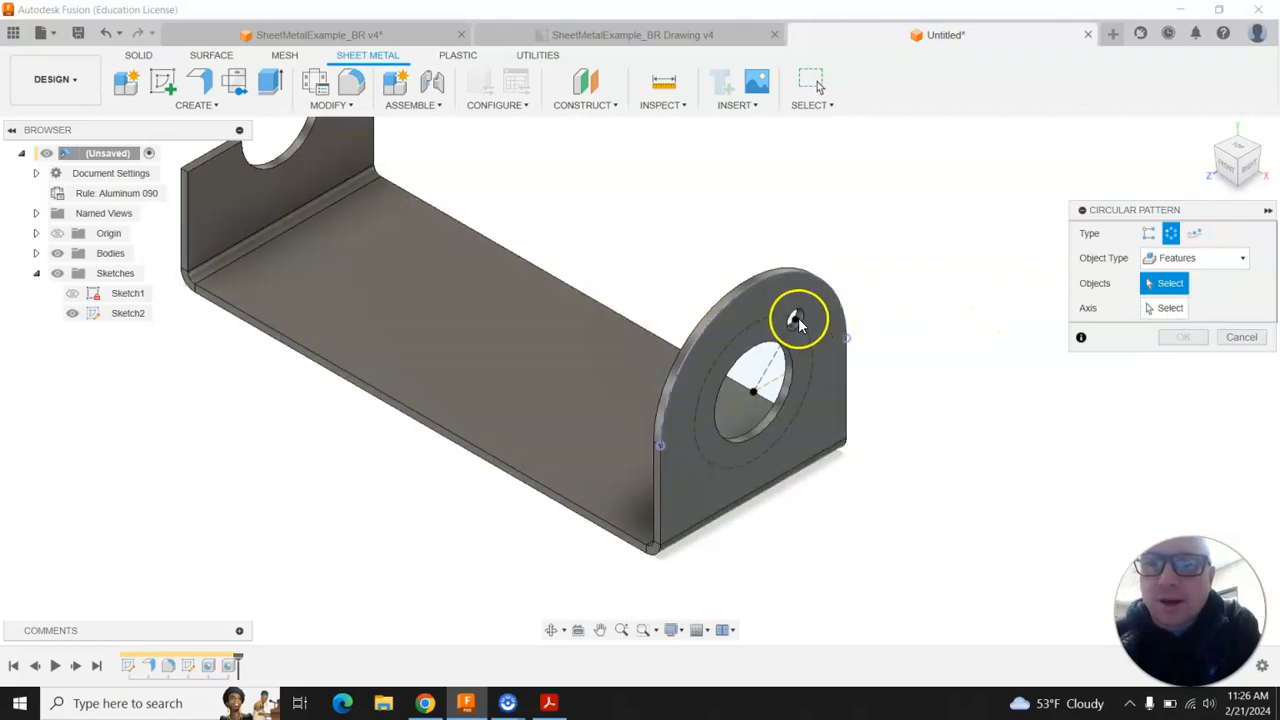
scroll(797, 319, "up", 2)
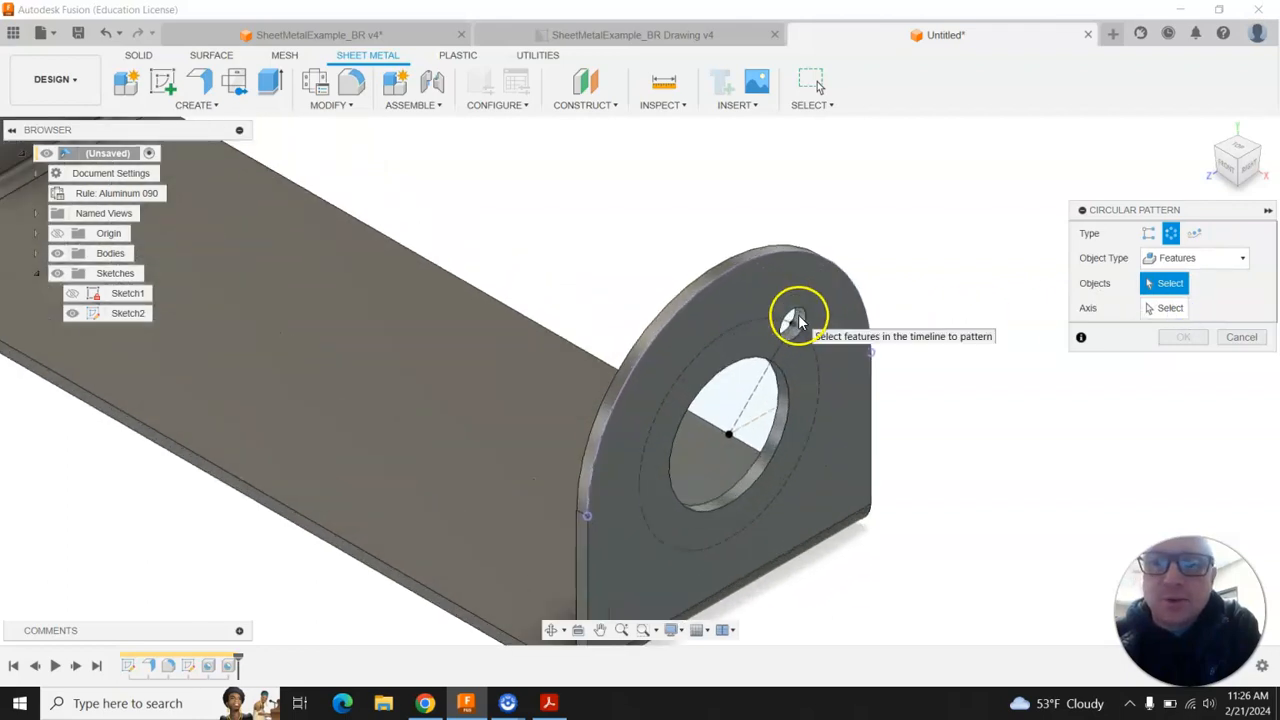
left_click(797, 319)
left_click(1176, 311)
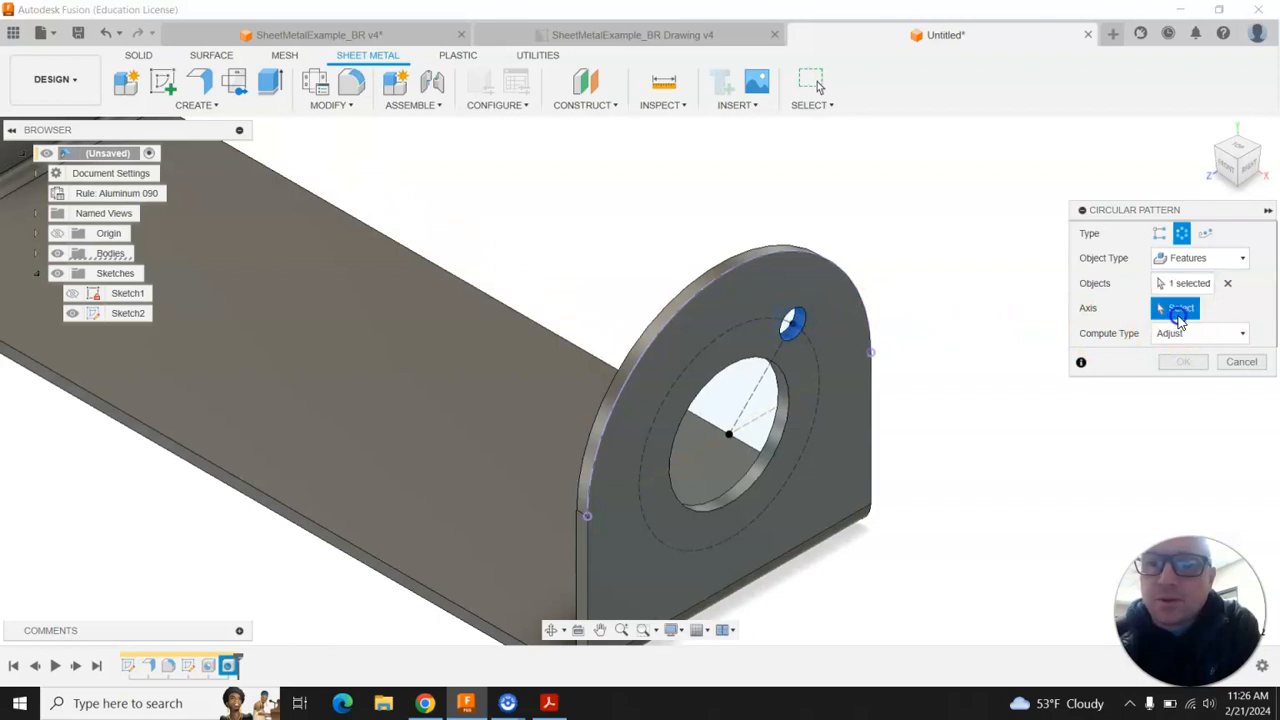
left_click(818, 358)
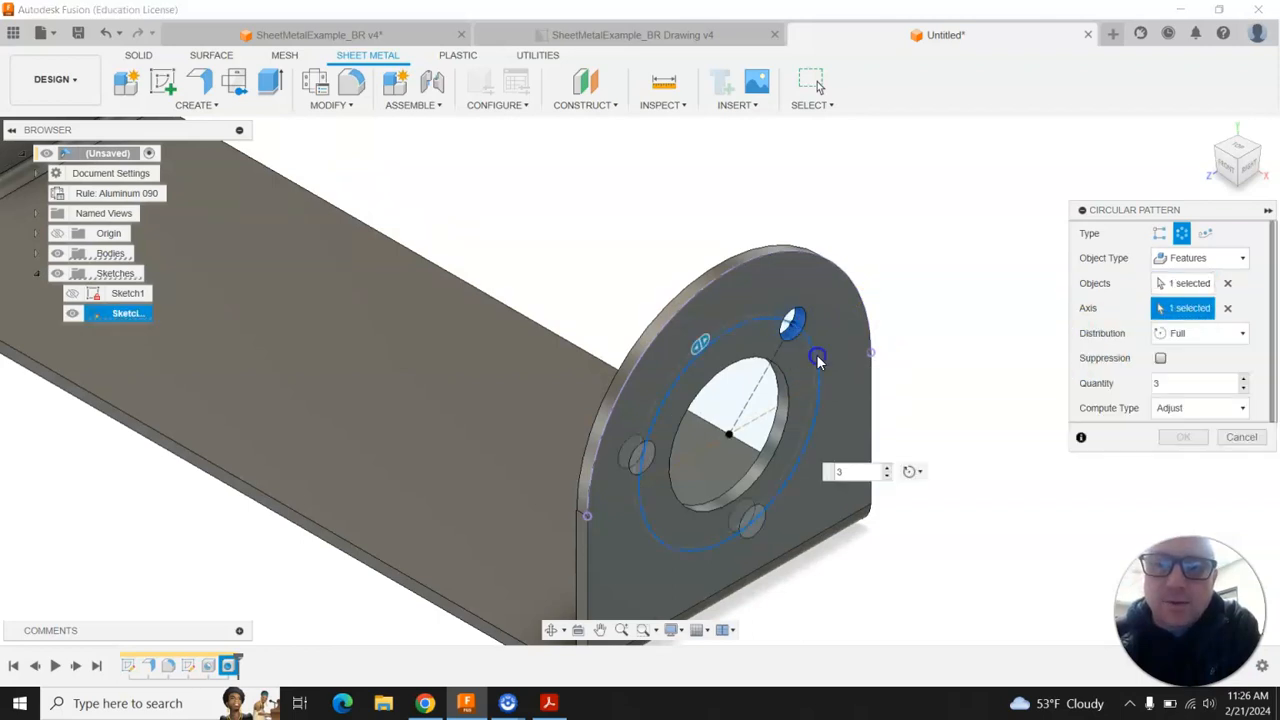
- Set the circular pattern's quantity to 4 and create the pattern
scroll(866, 362, "down", 3)
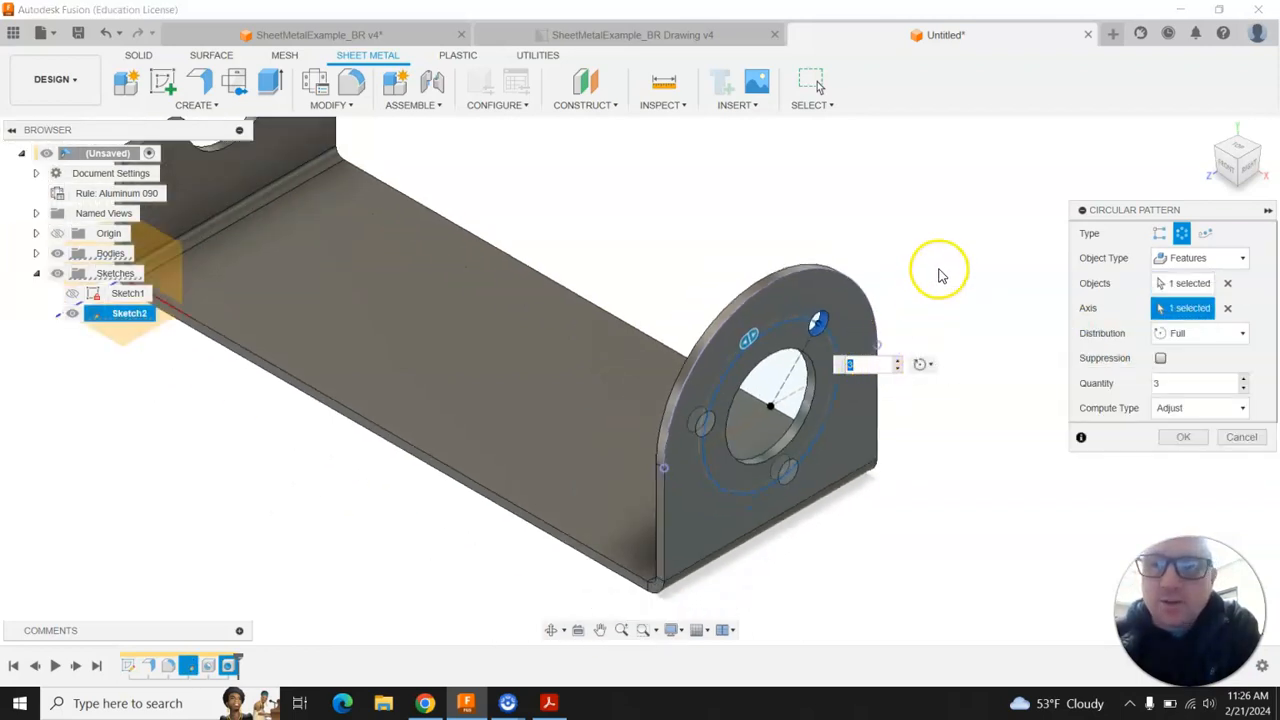
left_click(1244, 378)
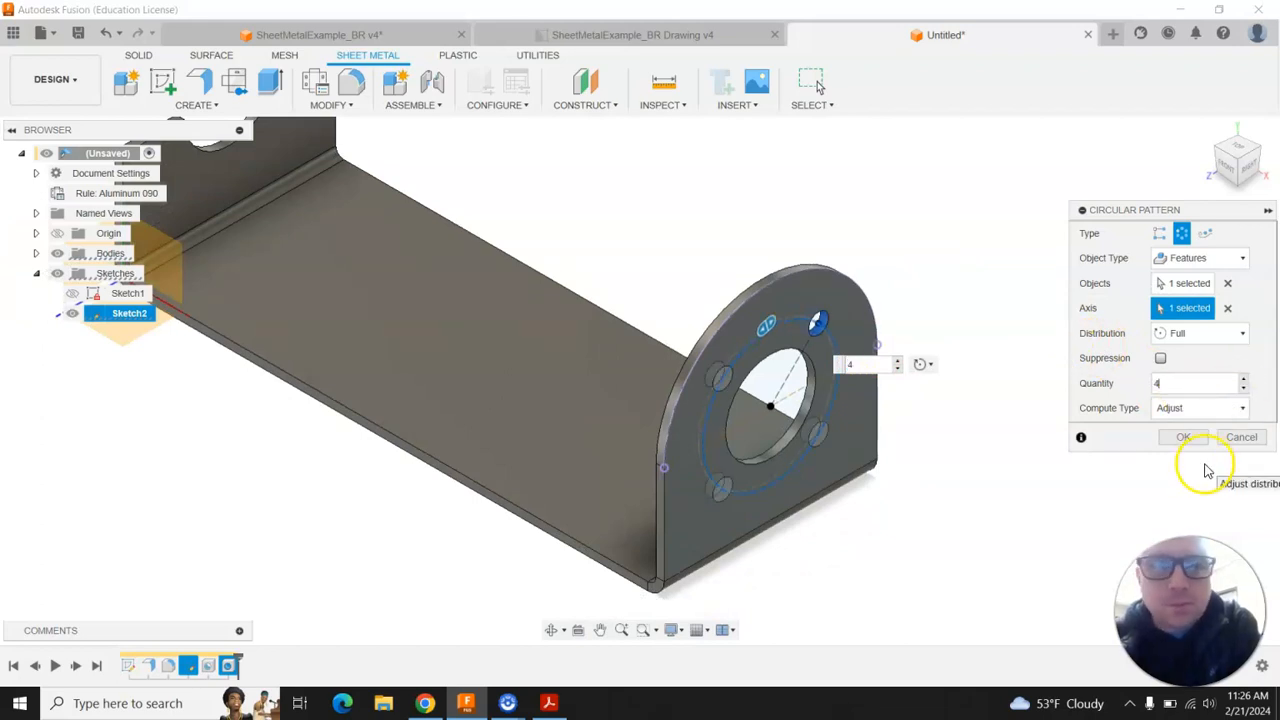
scroll(1100, 486, "down", 3)
scroll(1043, 500, "up", 3)
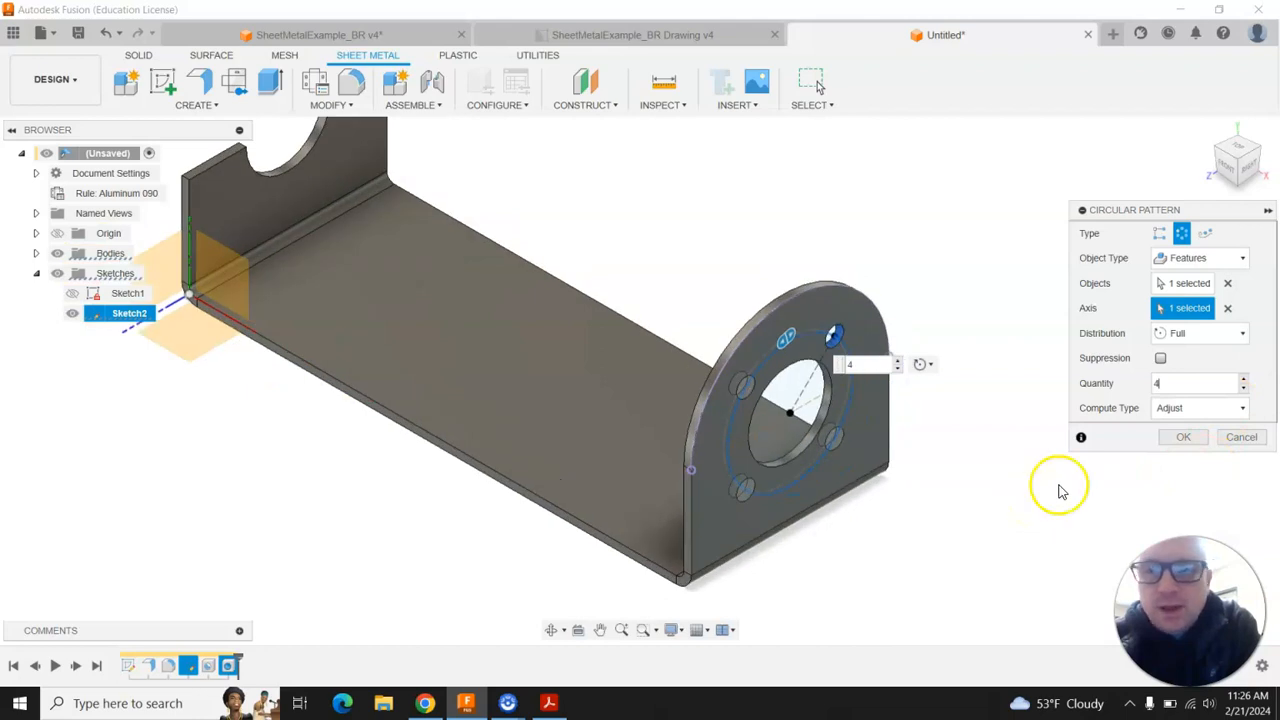
left_click(1180, 438)
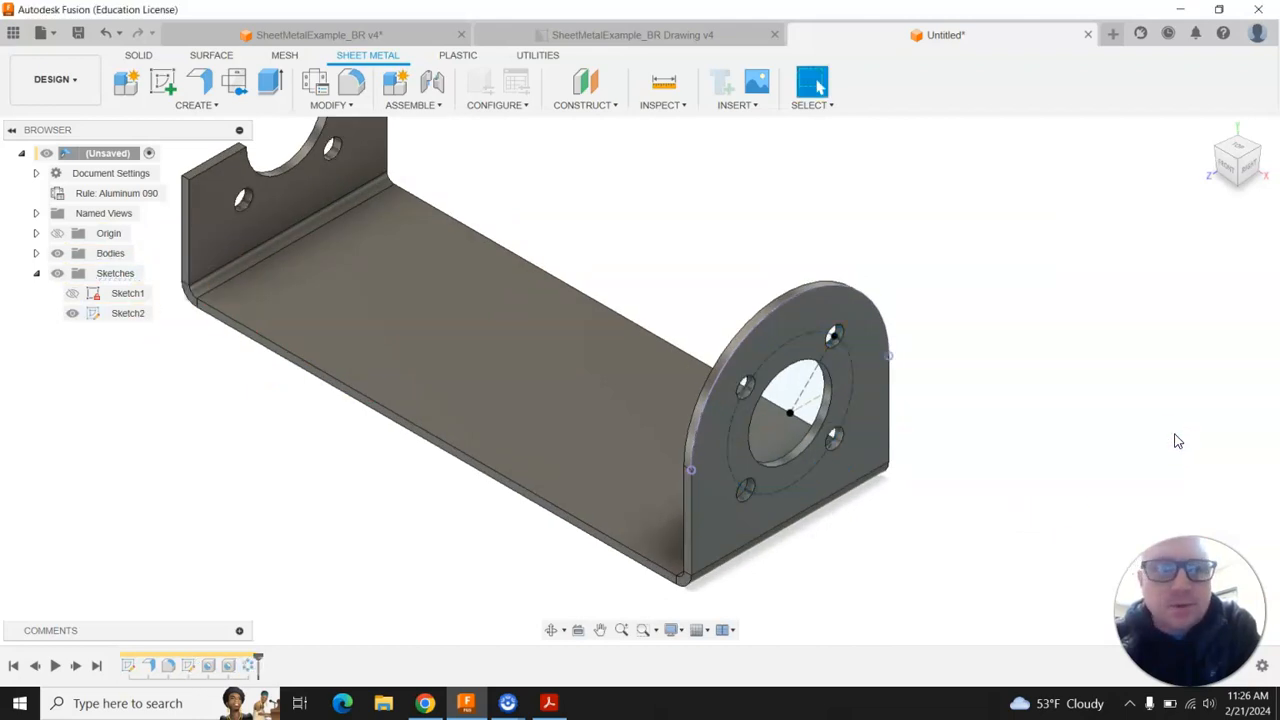
- Hide the second sketch and collapse the Sketches folder
scroll(393, 366, "down", 2)
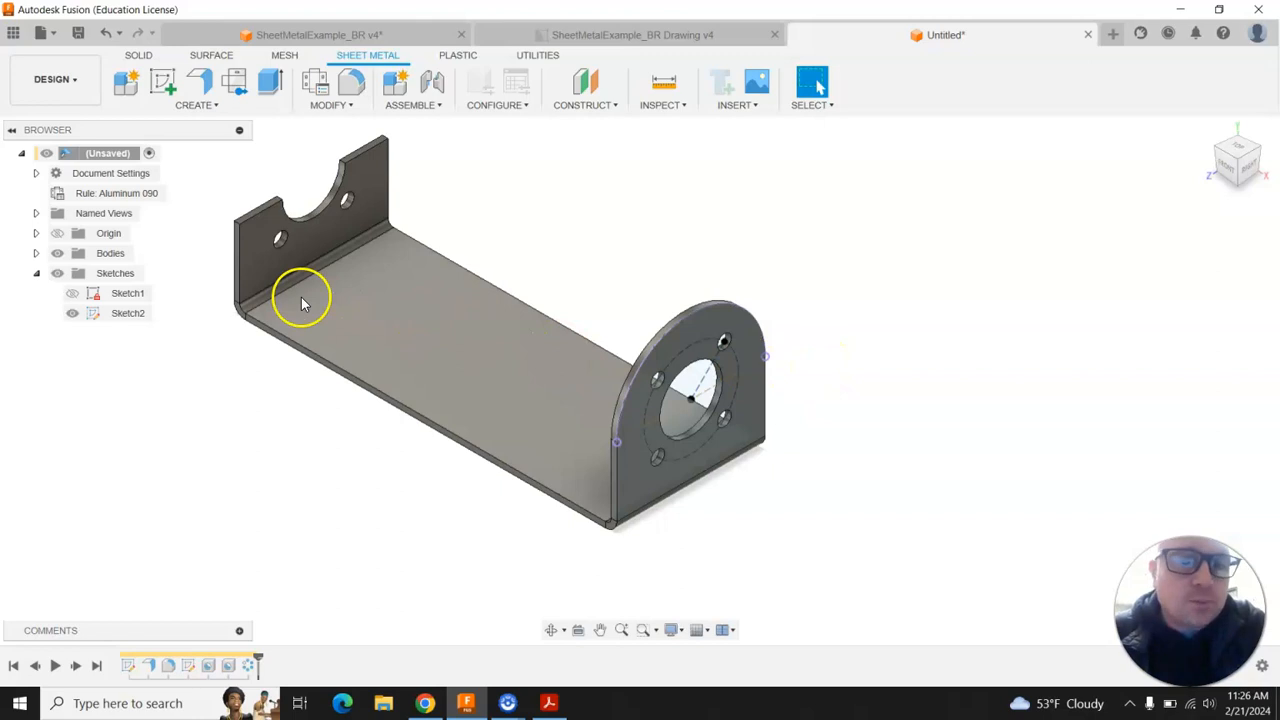
left_click(72, 315)
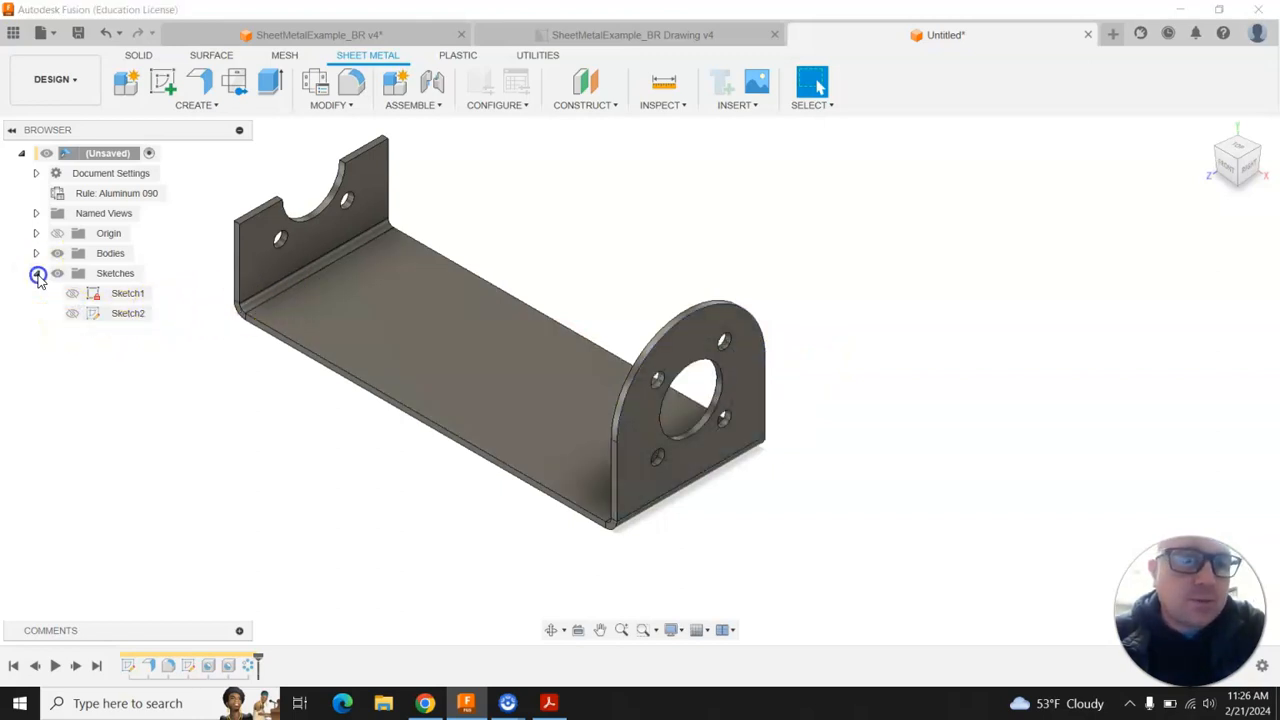
left_click(36, 273)
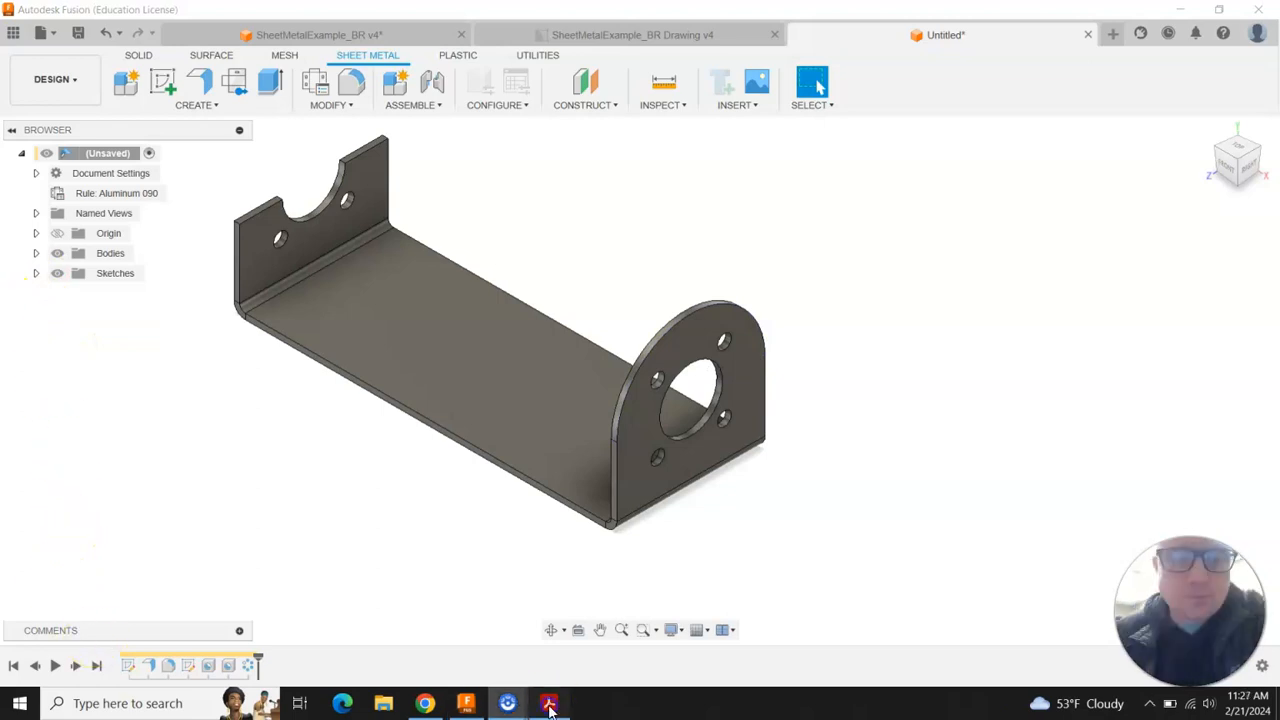
- Consult the bracket's PDF drawing in Acrobat Reader, return to Fusion and start a sketch on the base plate's upper face
left_click(550, 707)
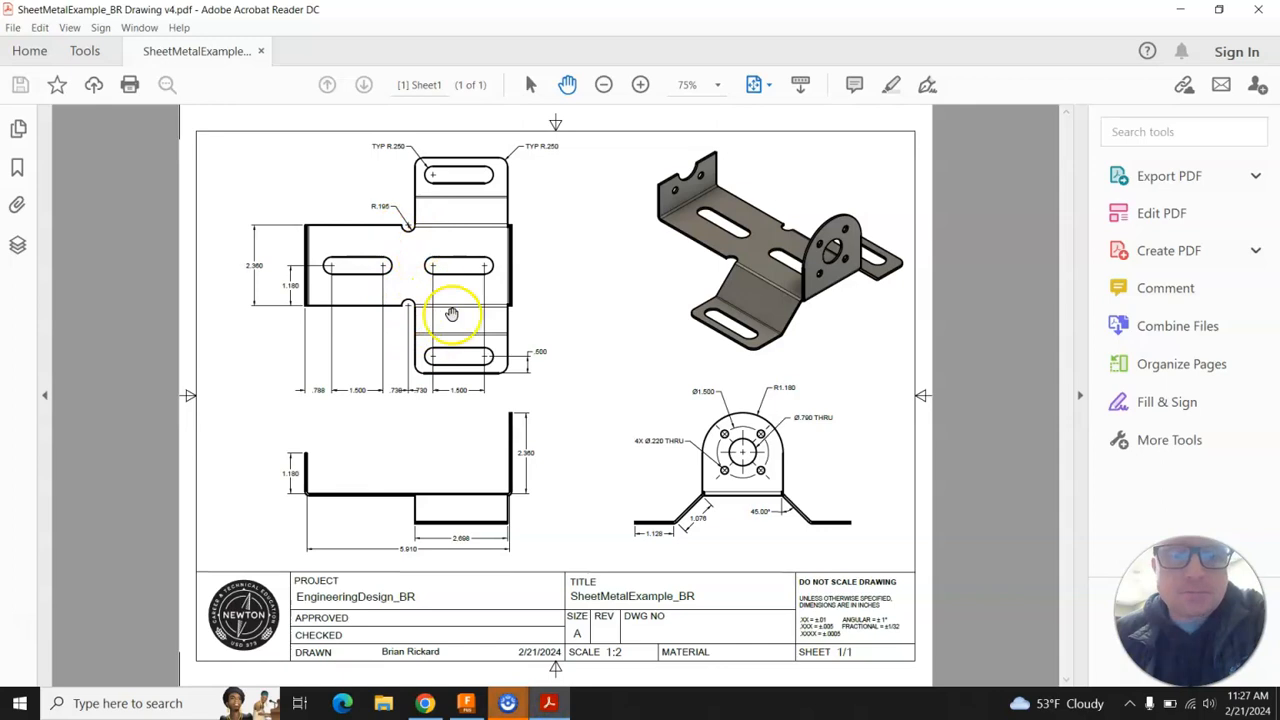
left_click(466, 703)
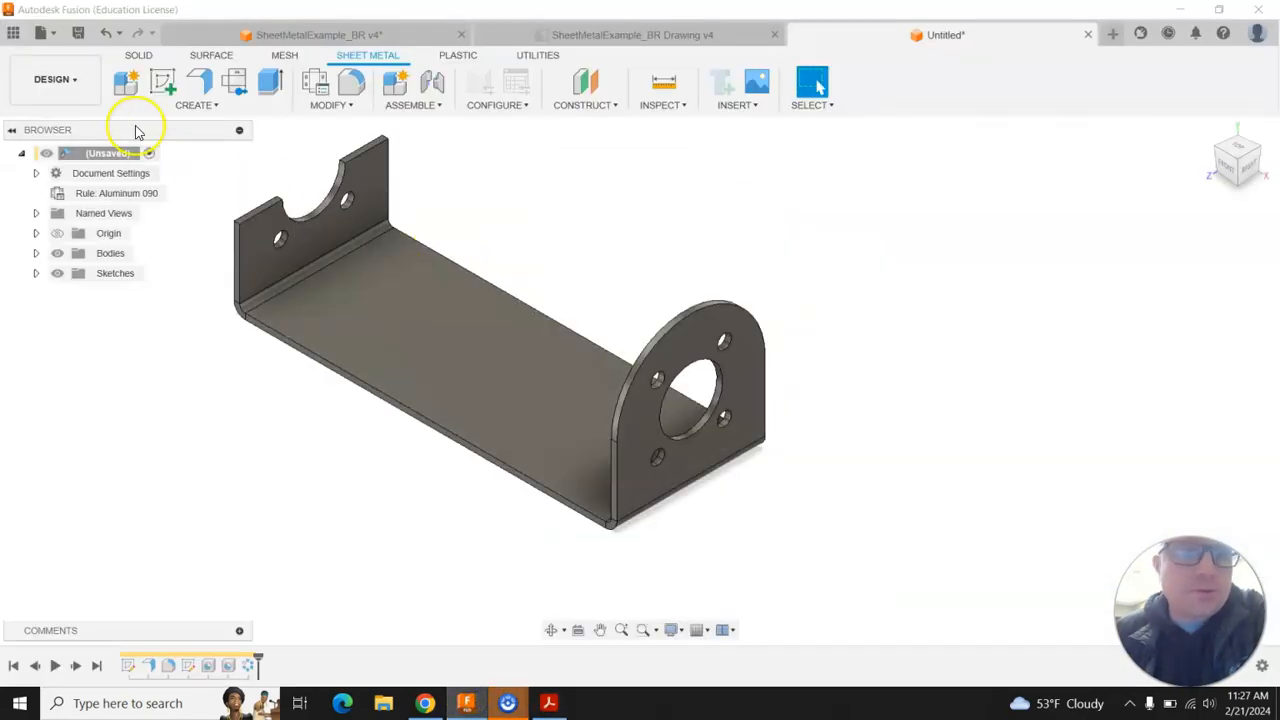
left_click(162, 82)
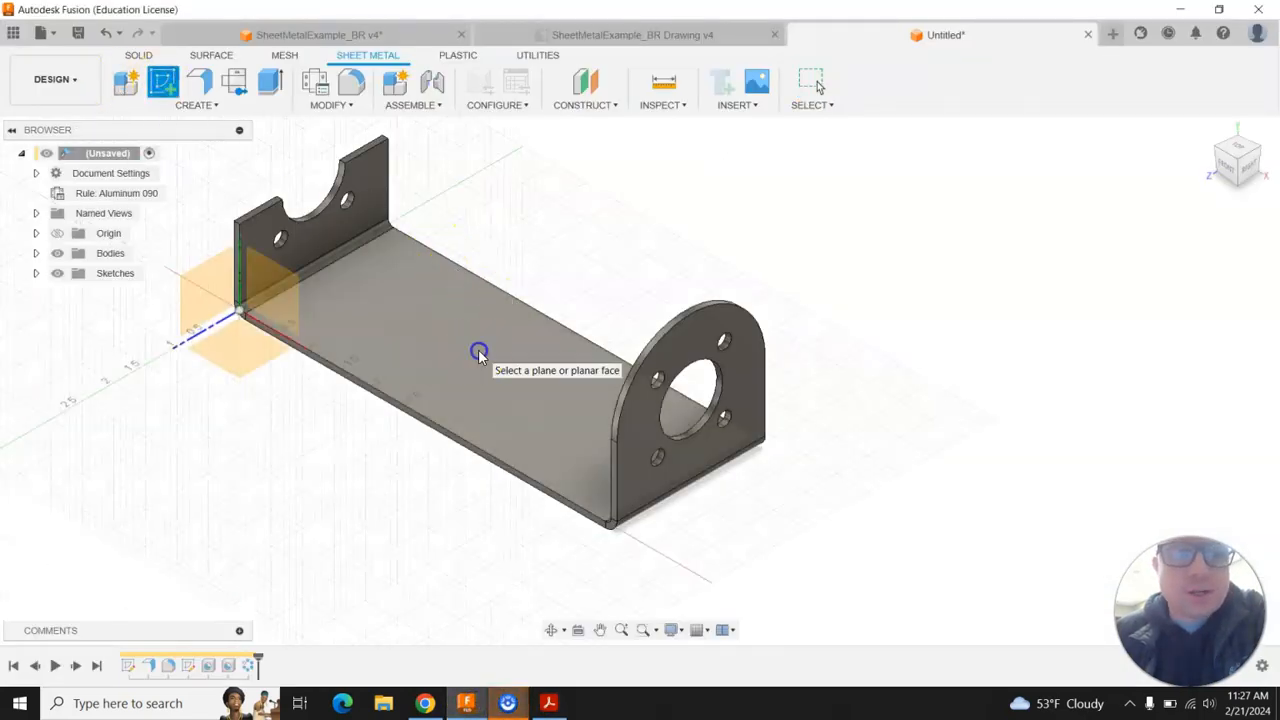
left_click(480, 354)
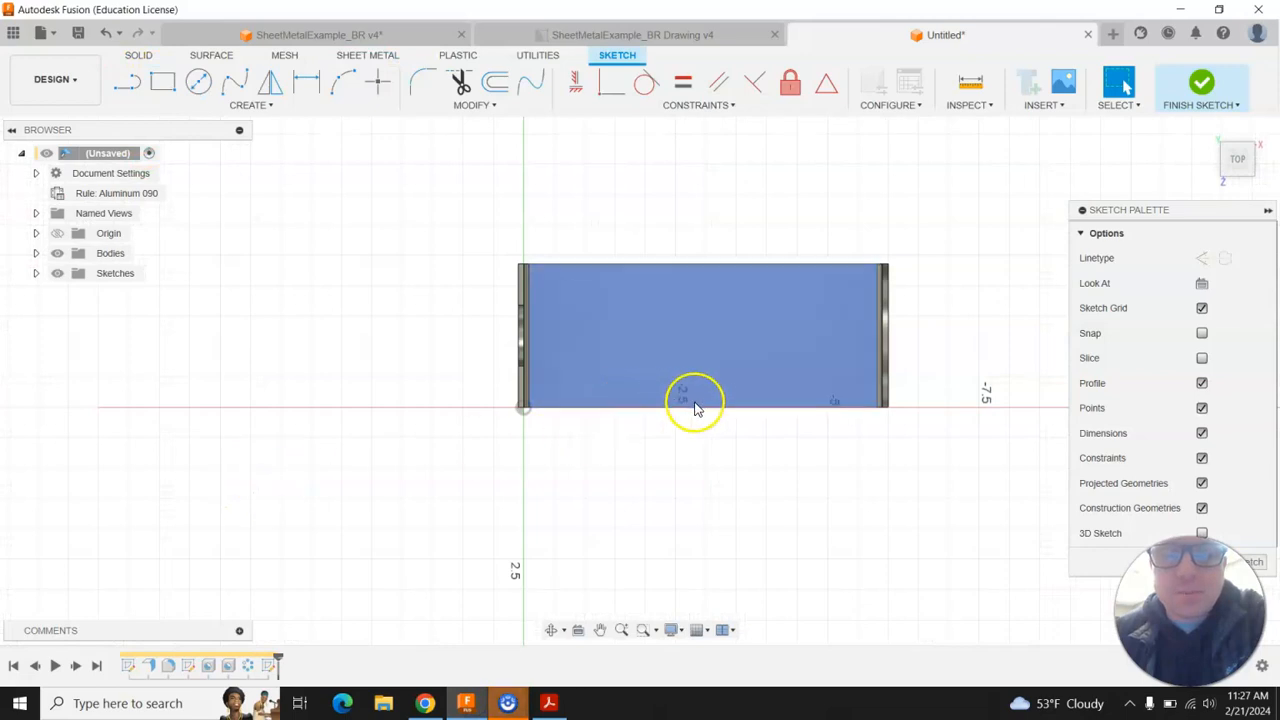
- Draw a circle with diameter .195*2 centered on the midpoint of the base plate's long edge
left_click(199, 82)
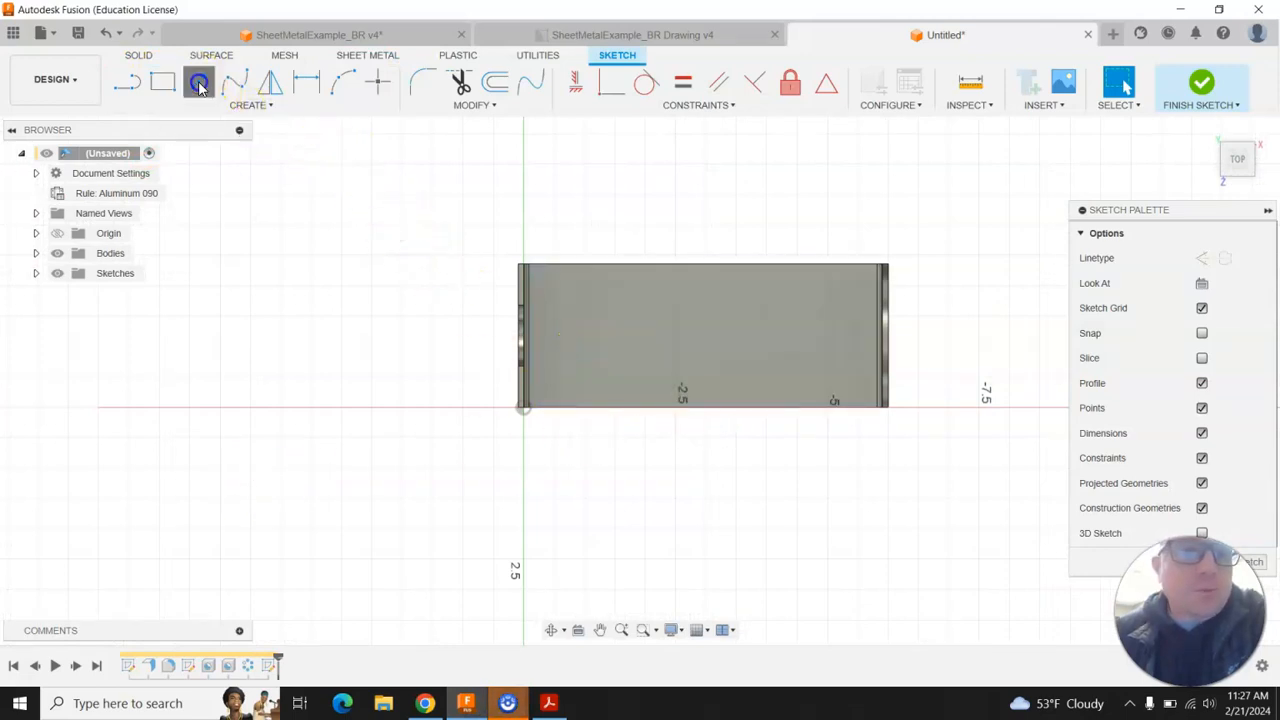
left_click(705, 414)
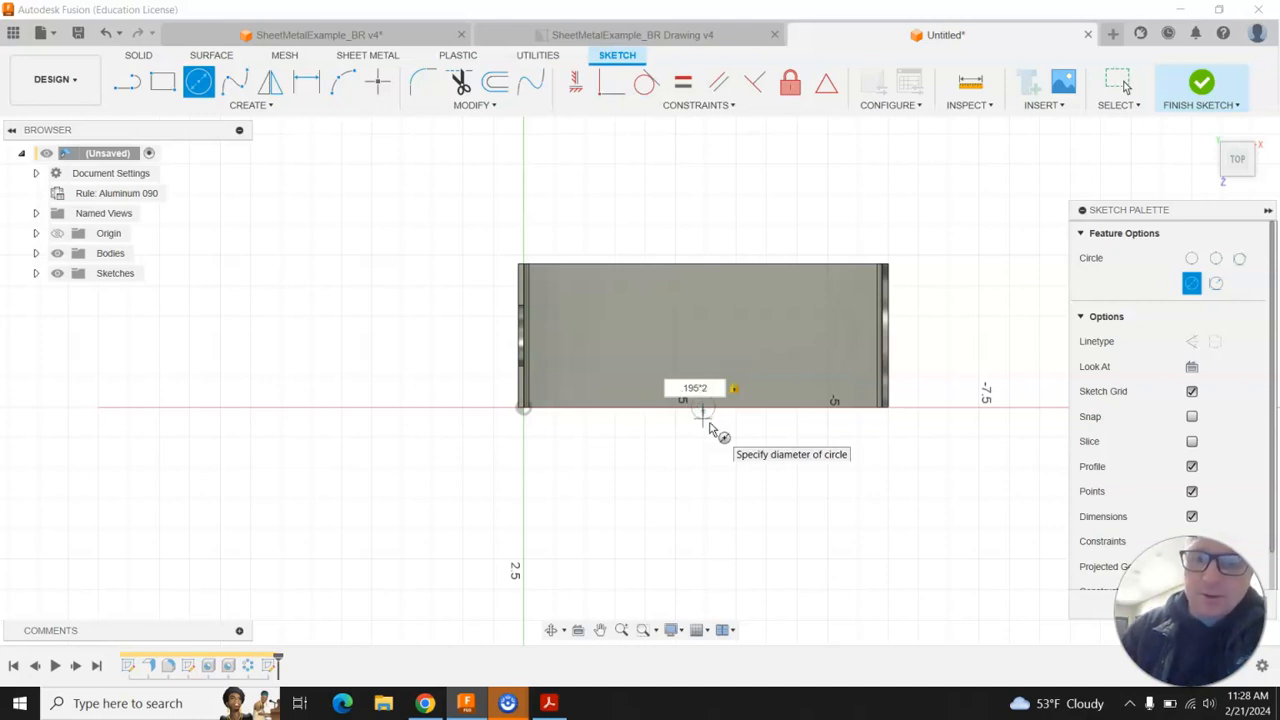
key("Return")
key("Escape")
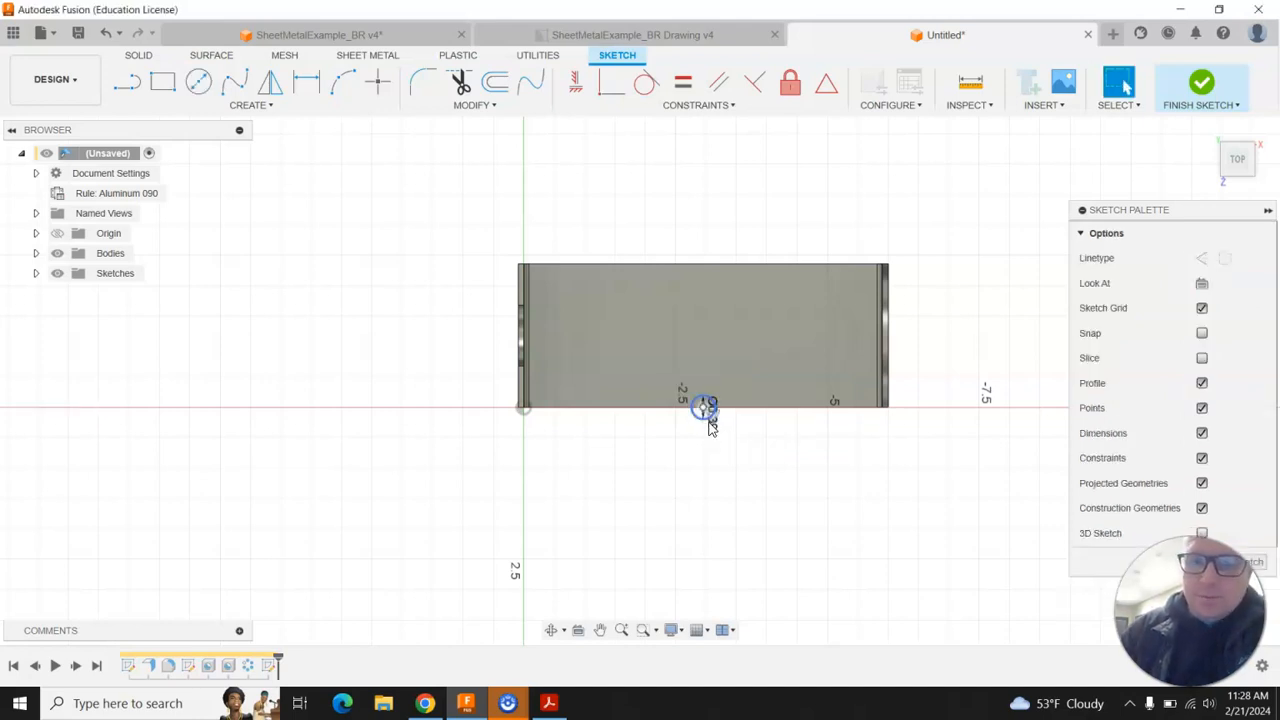
- Draw a circle with diameter .195*2 centered on the midpoint of the base plate's opposite long edge
scroll(734, 402, "up", 2)
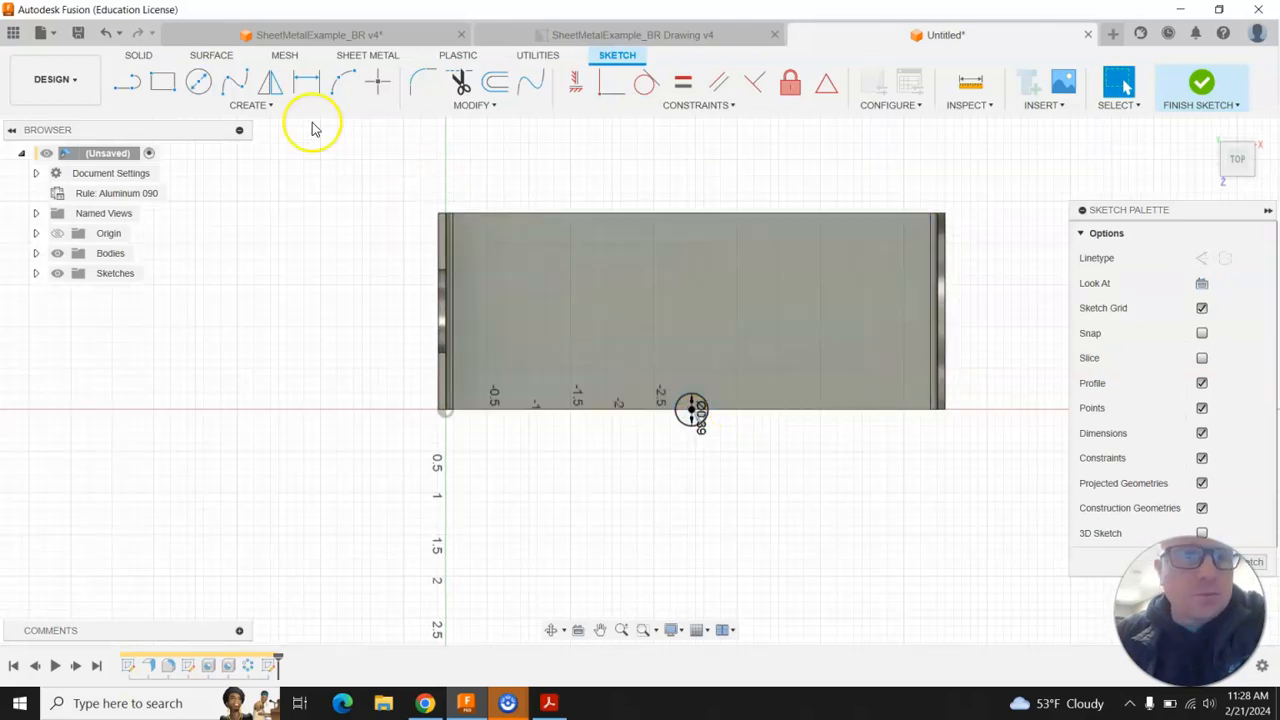
left_click(196, 84)
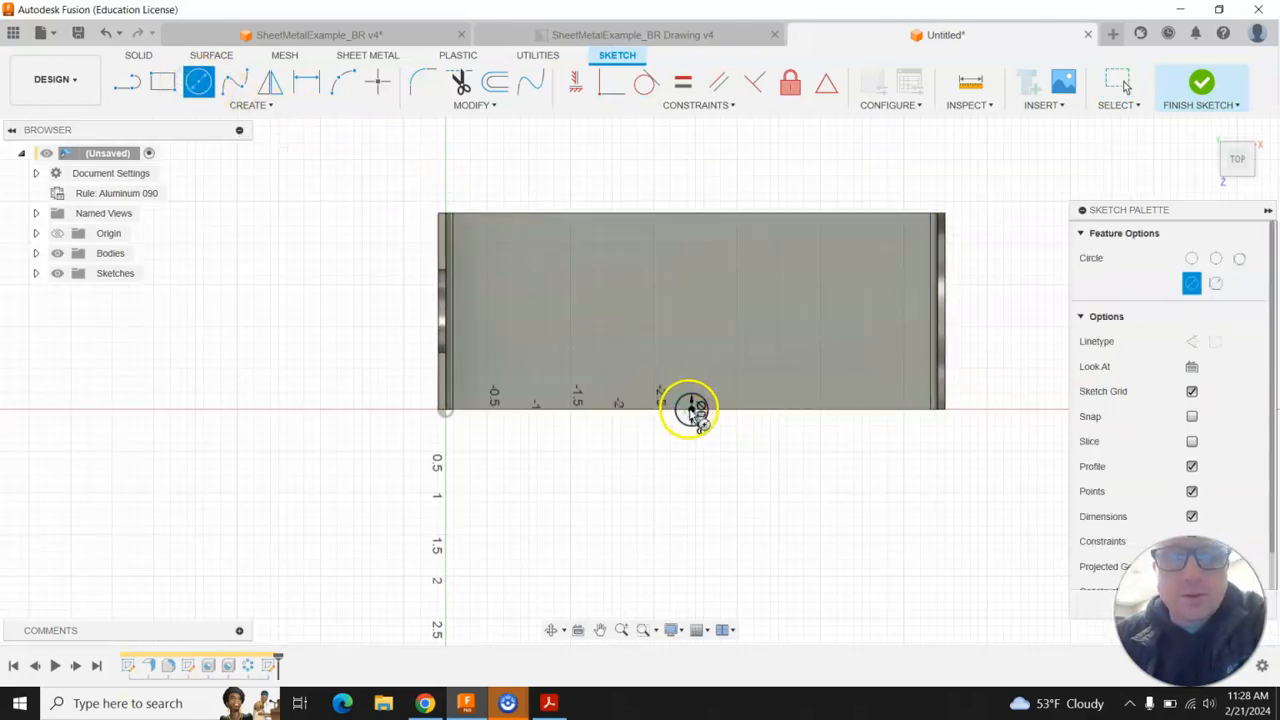
left_click(690, 216)
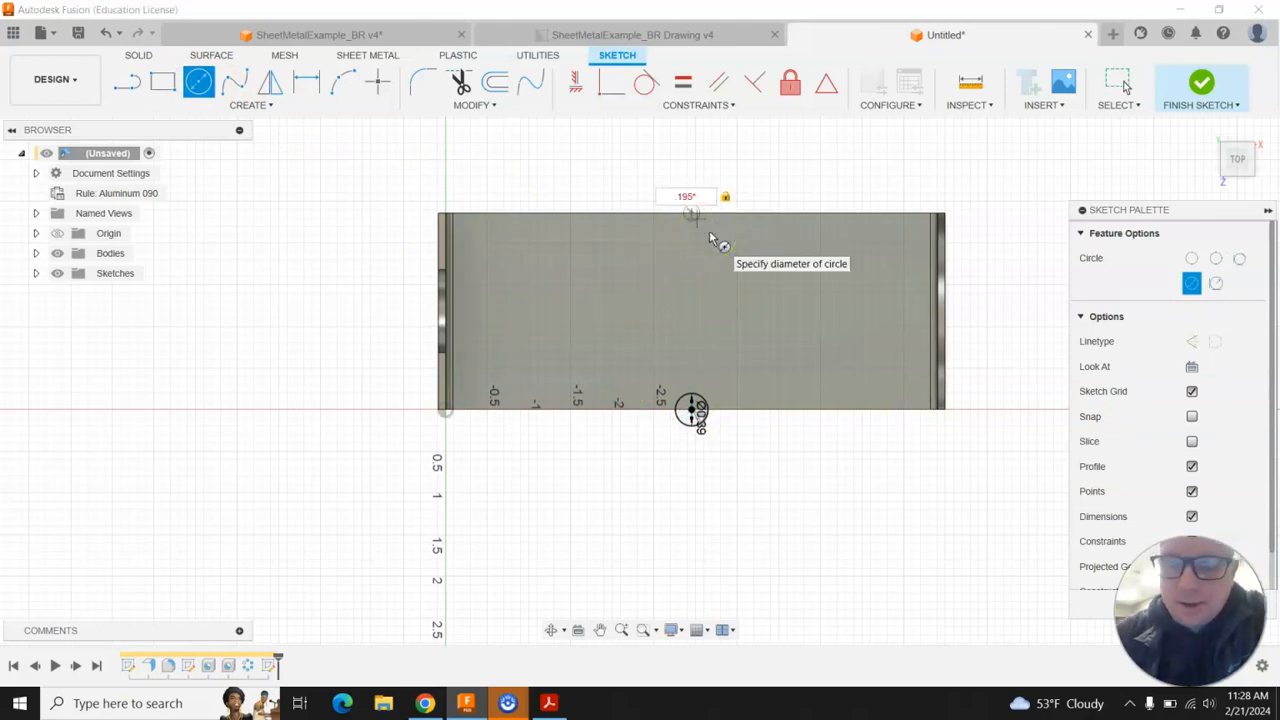
key("Return")
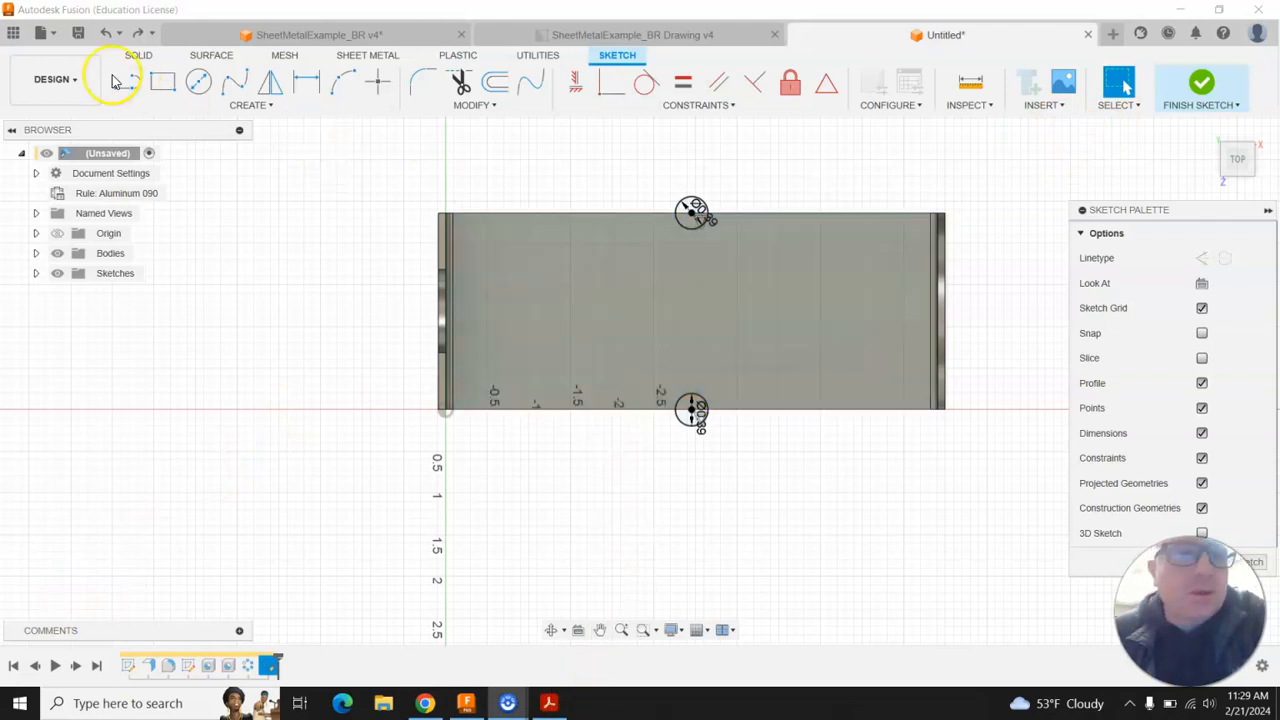
- Sketch a horizontal center-to-center slot near the plate's origin end, with 1.5 in between centers and a .5 in width
left_click(232, 108)
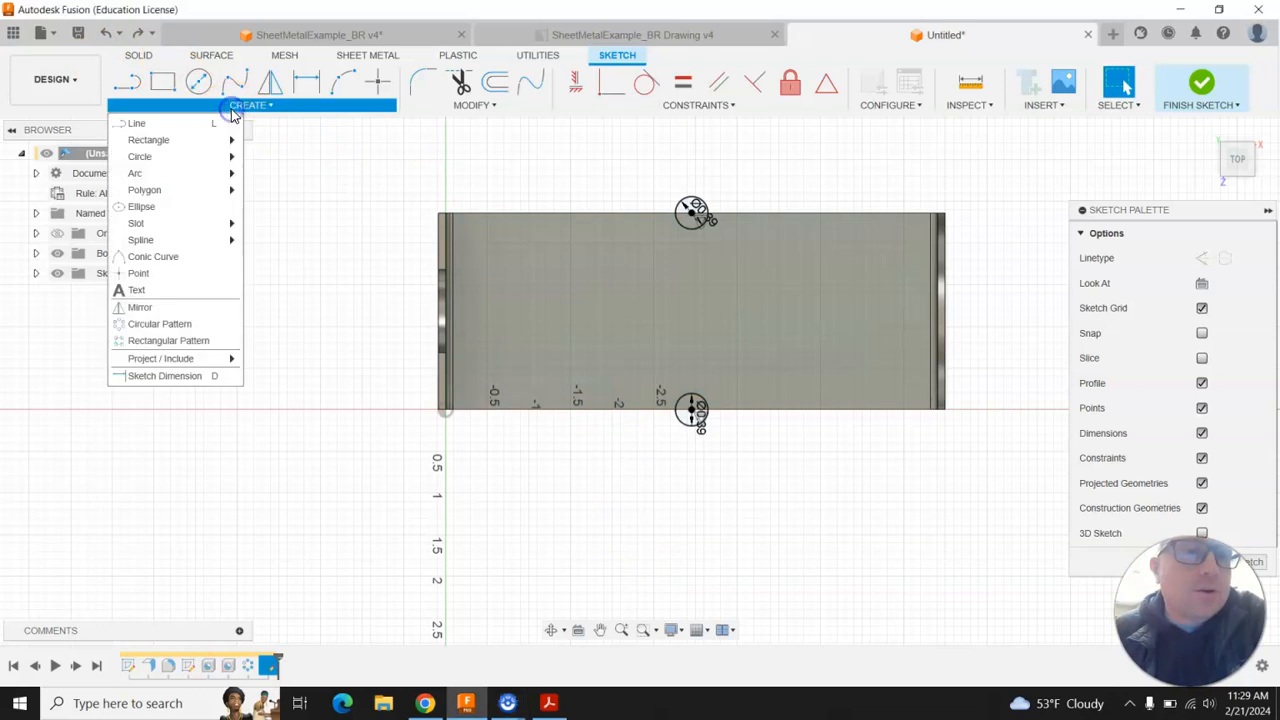
mouse_move(192, 230)
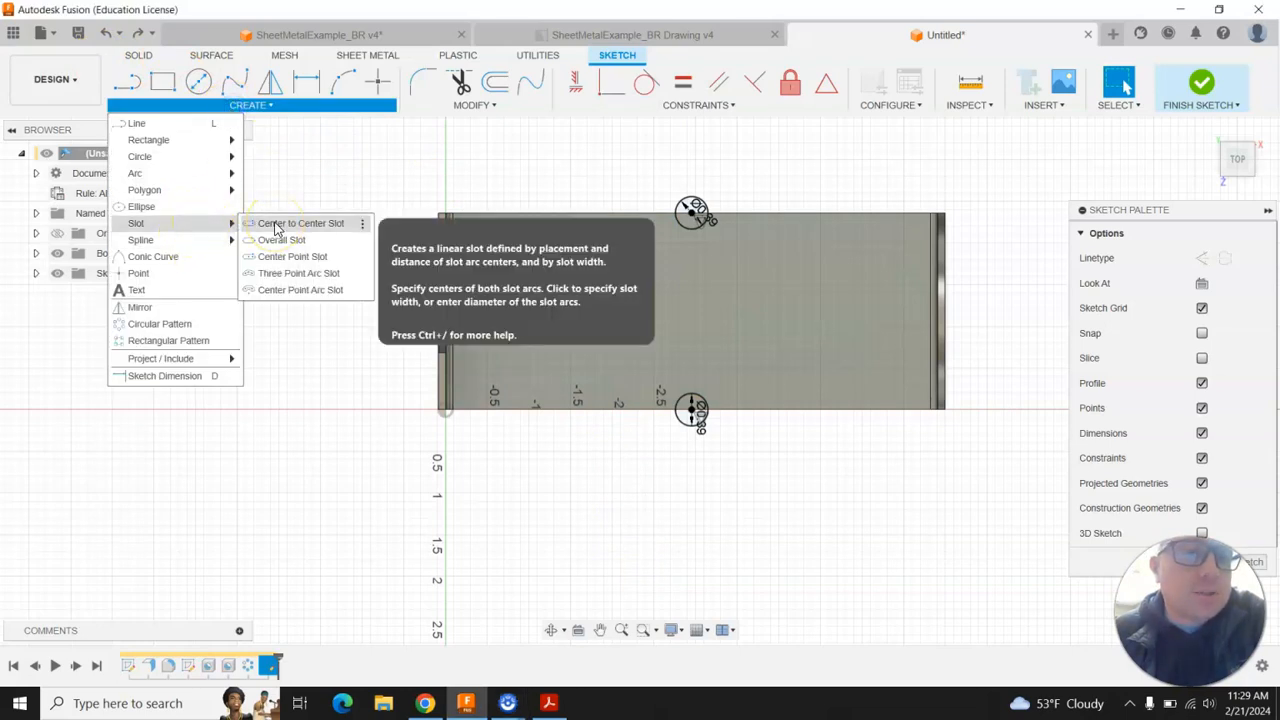
left_click(276, 226)
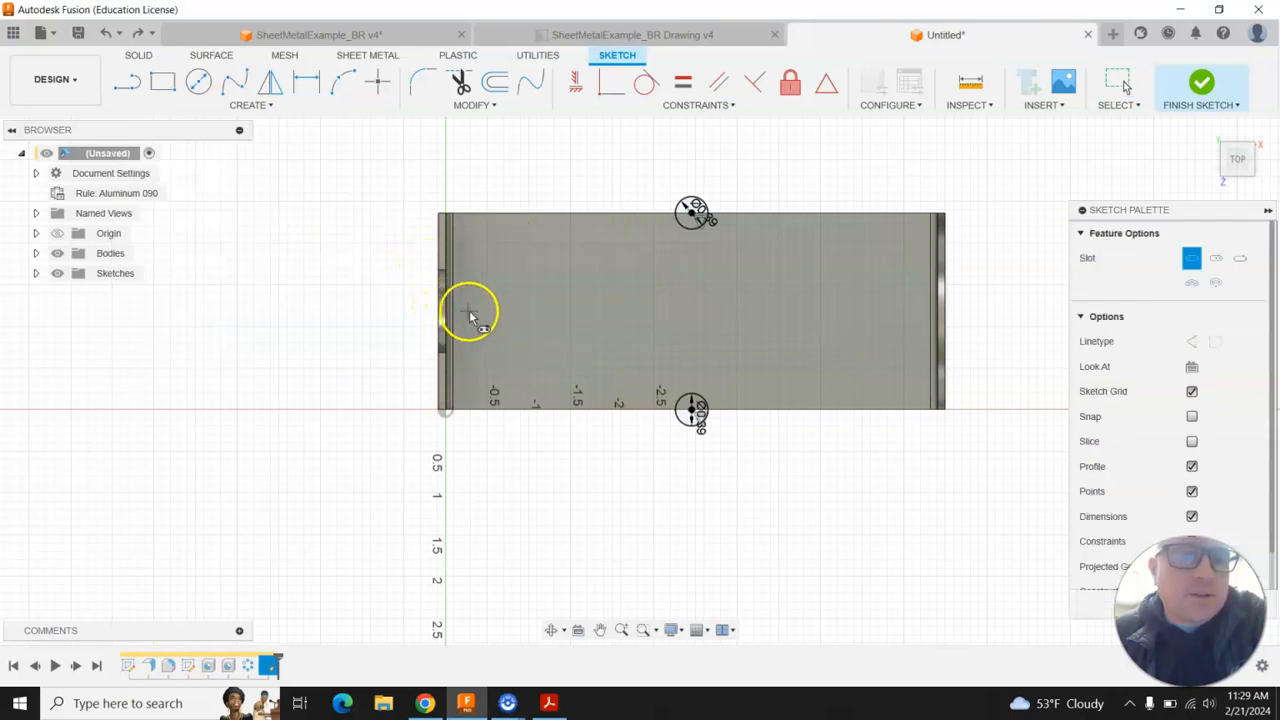
left_click(514, 312)
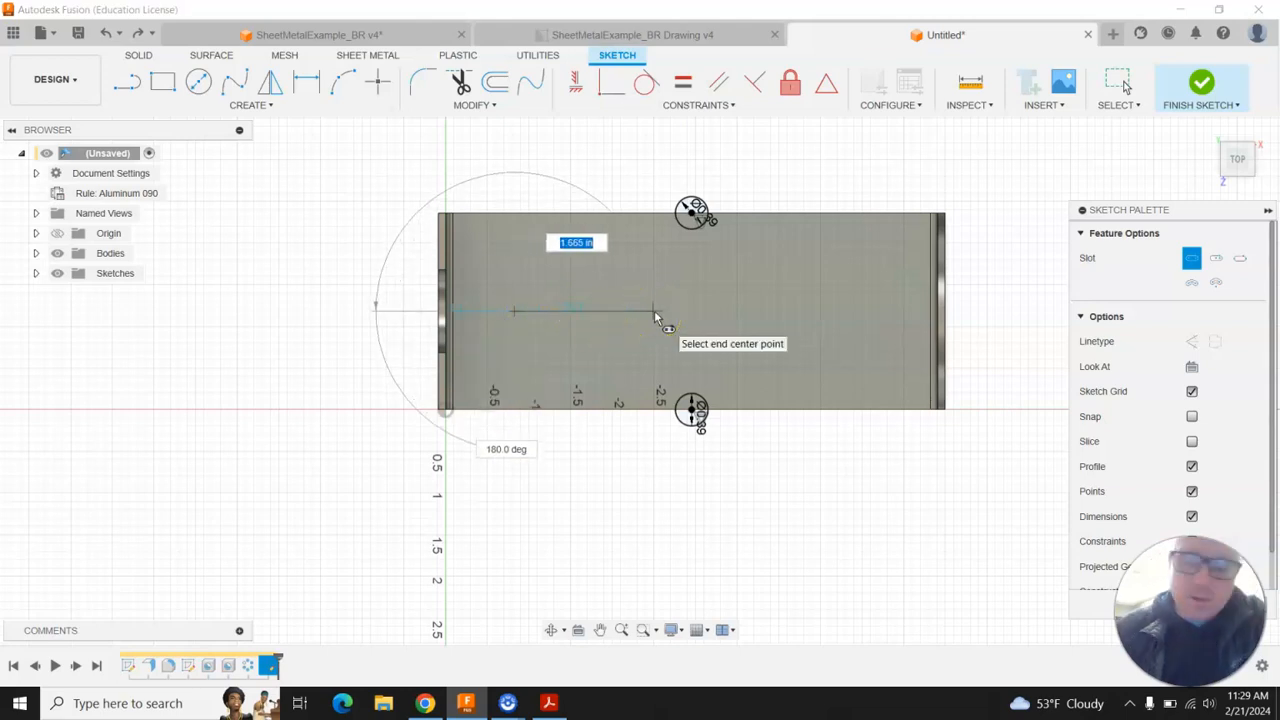
type("1.5")
key("Tab")
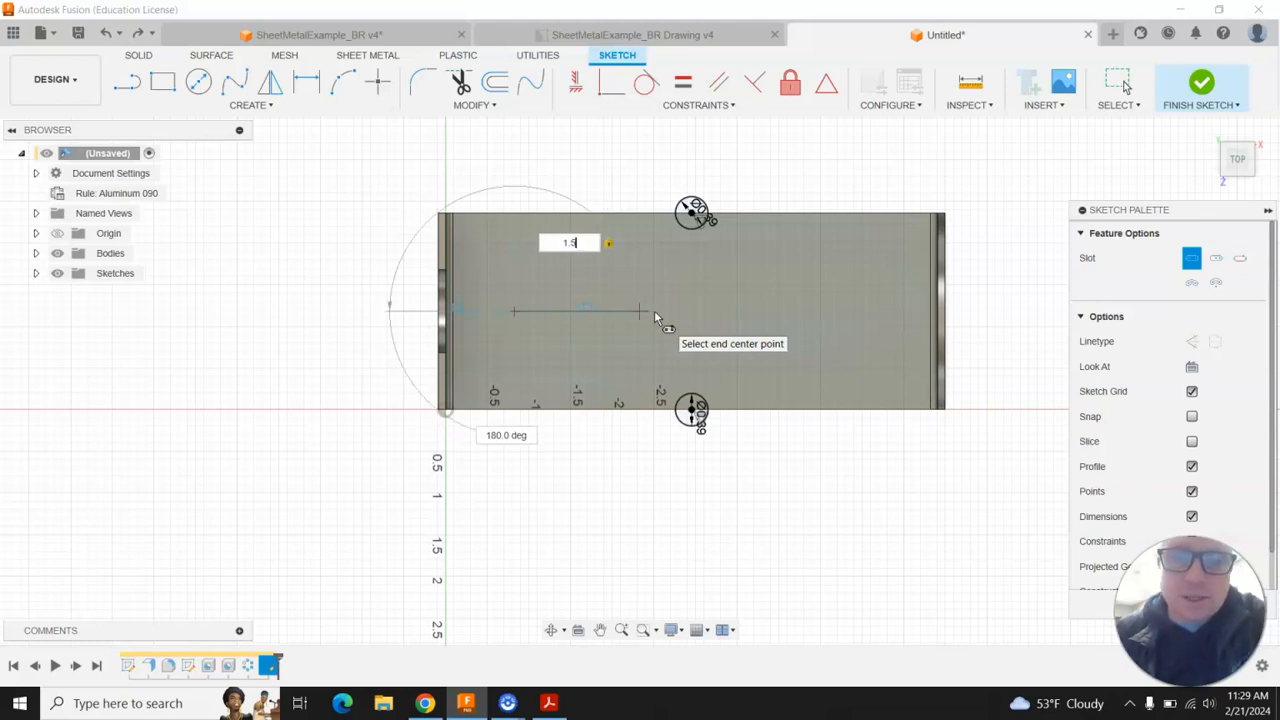
key("Tab")
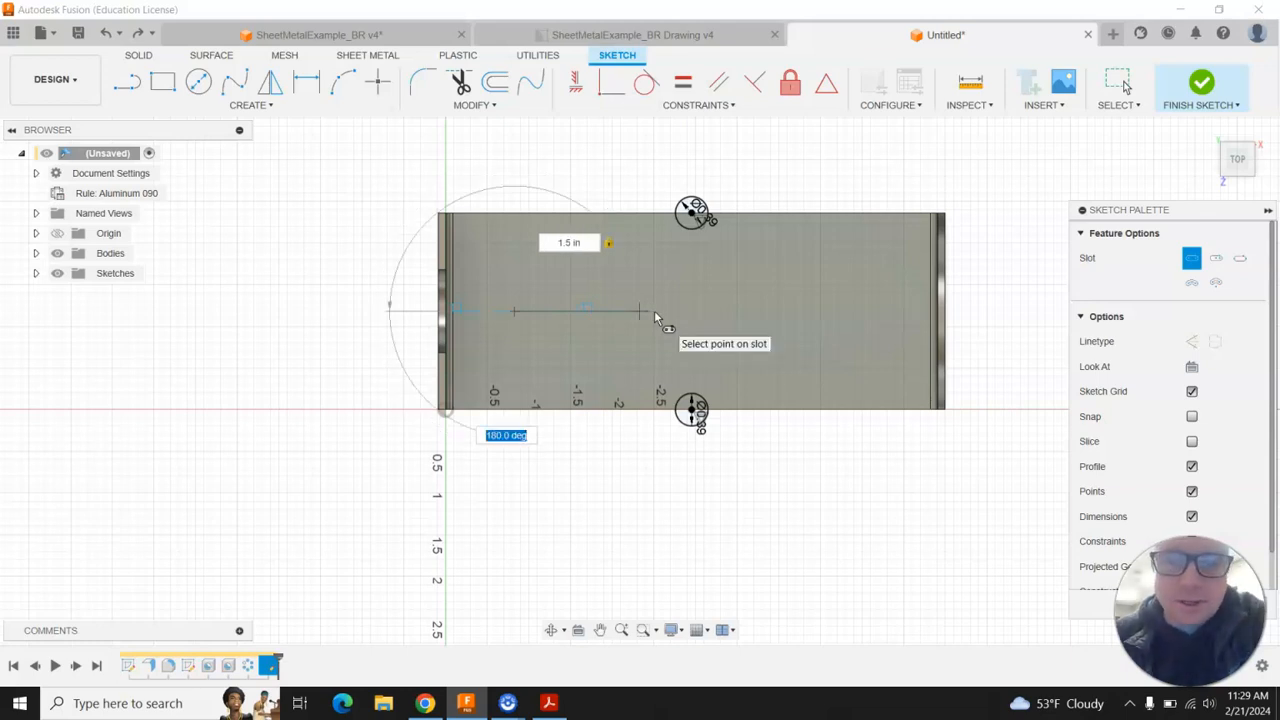
left_click(636, 326)
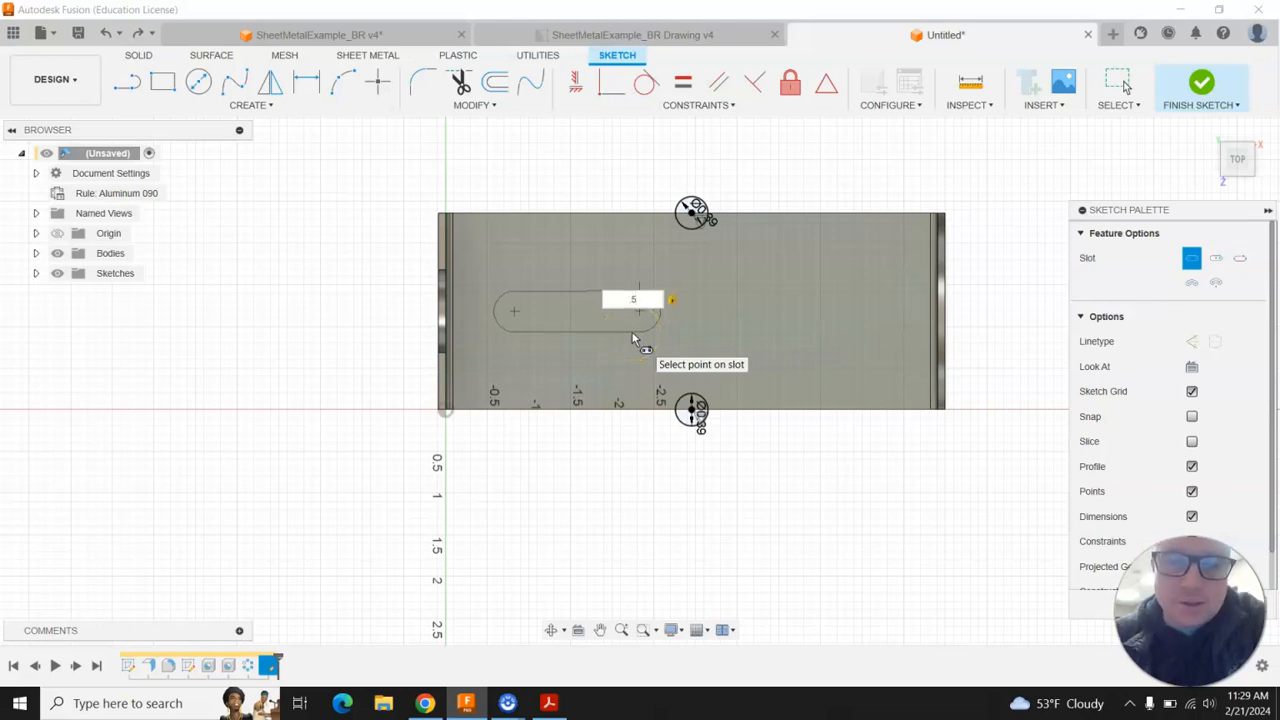
type(".5")
key("Return")
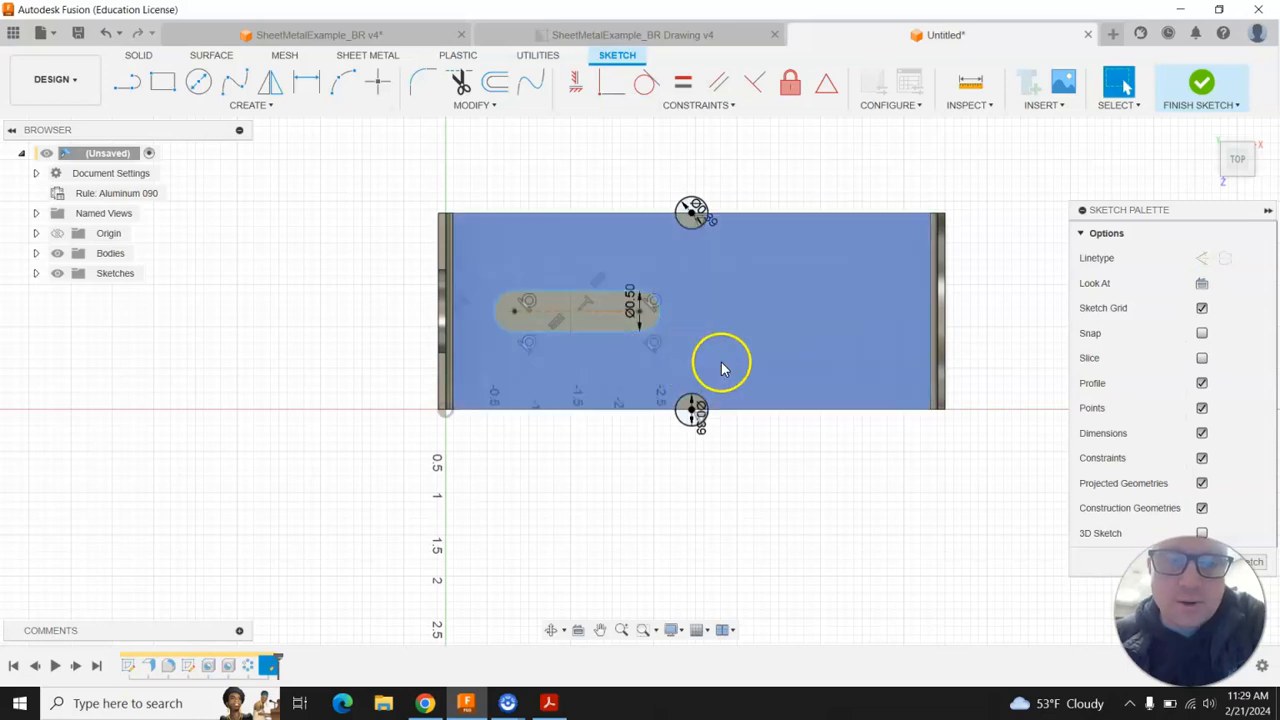
scroll(548, 458, "up", 2)
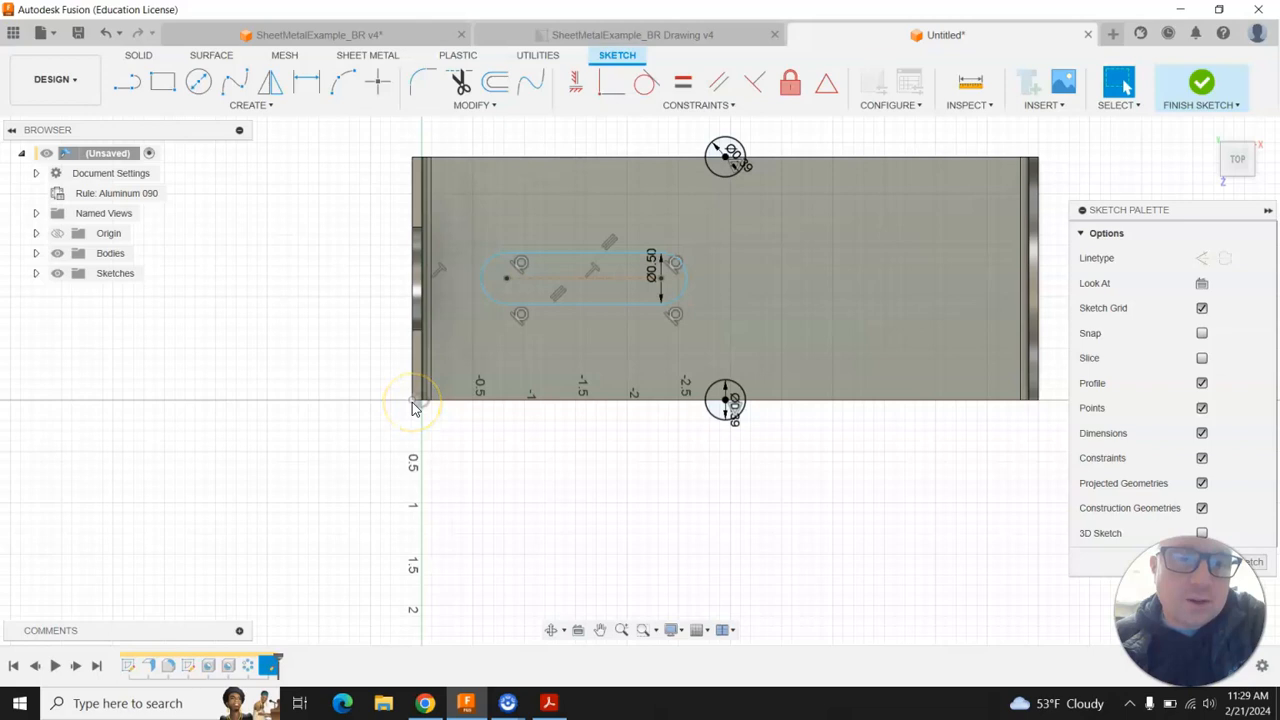
left_click(507, 282)
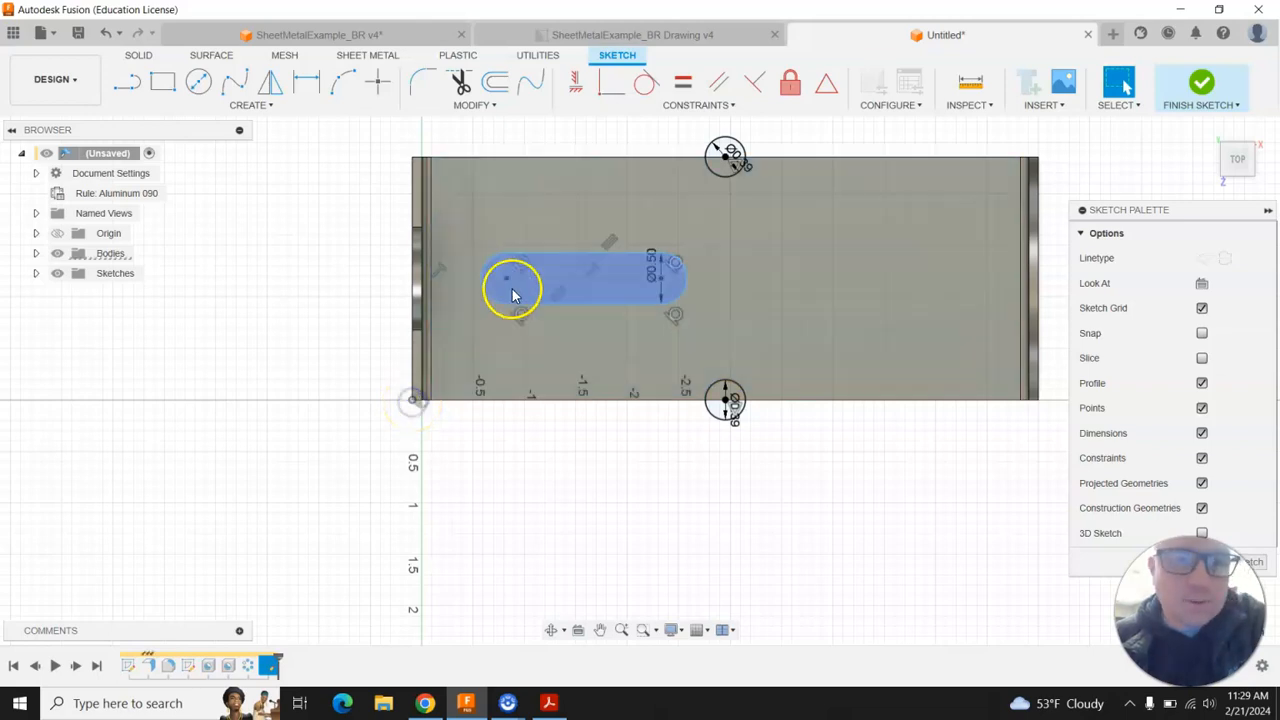
left_click(437, 480)
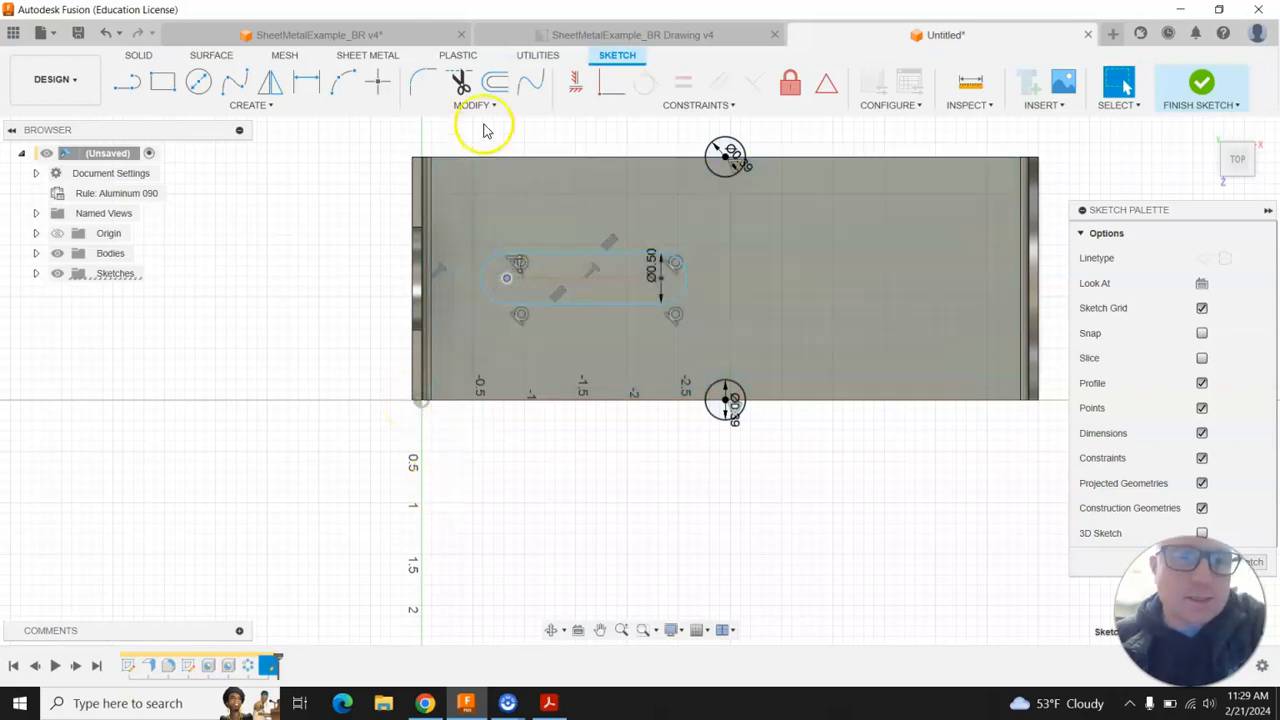
left_click(303, 82)
left_click(413, 400)
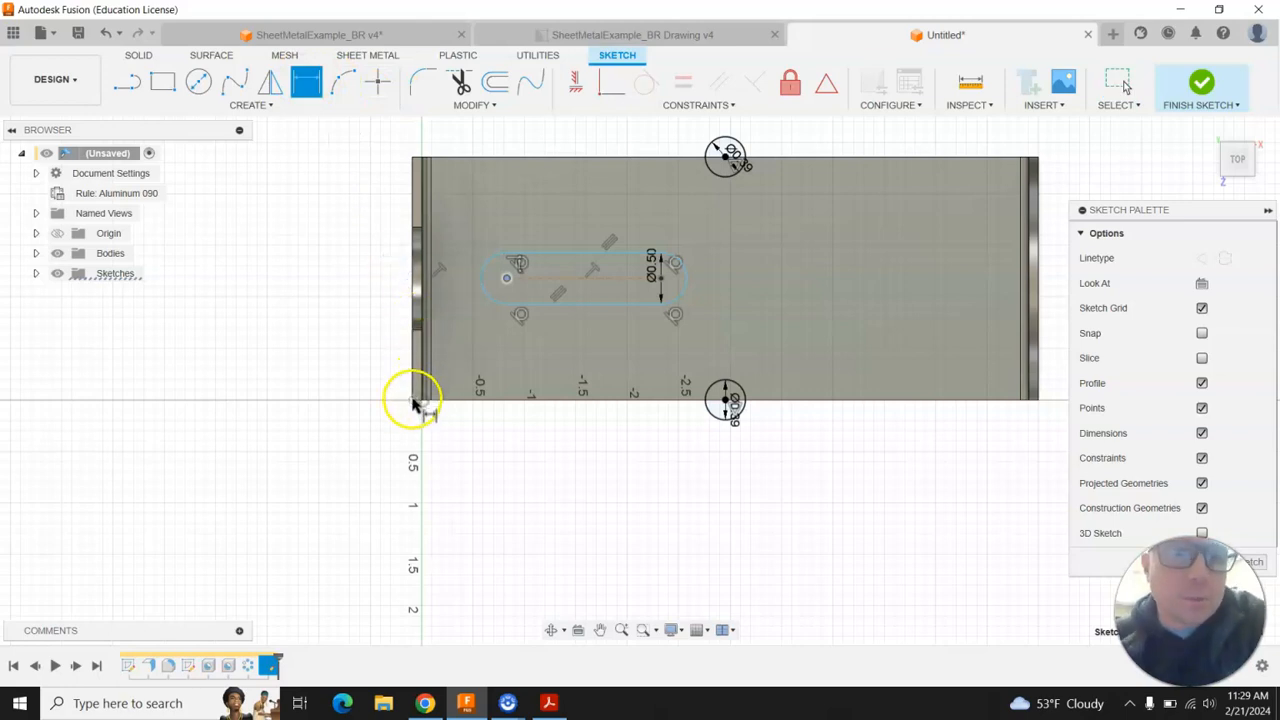
left_click(503, 283)
left_click(466, 423)
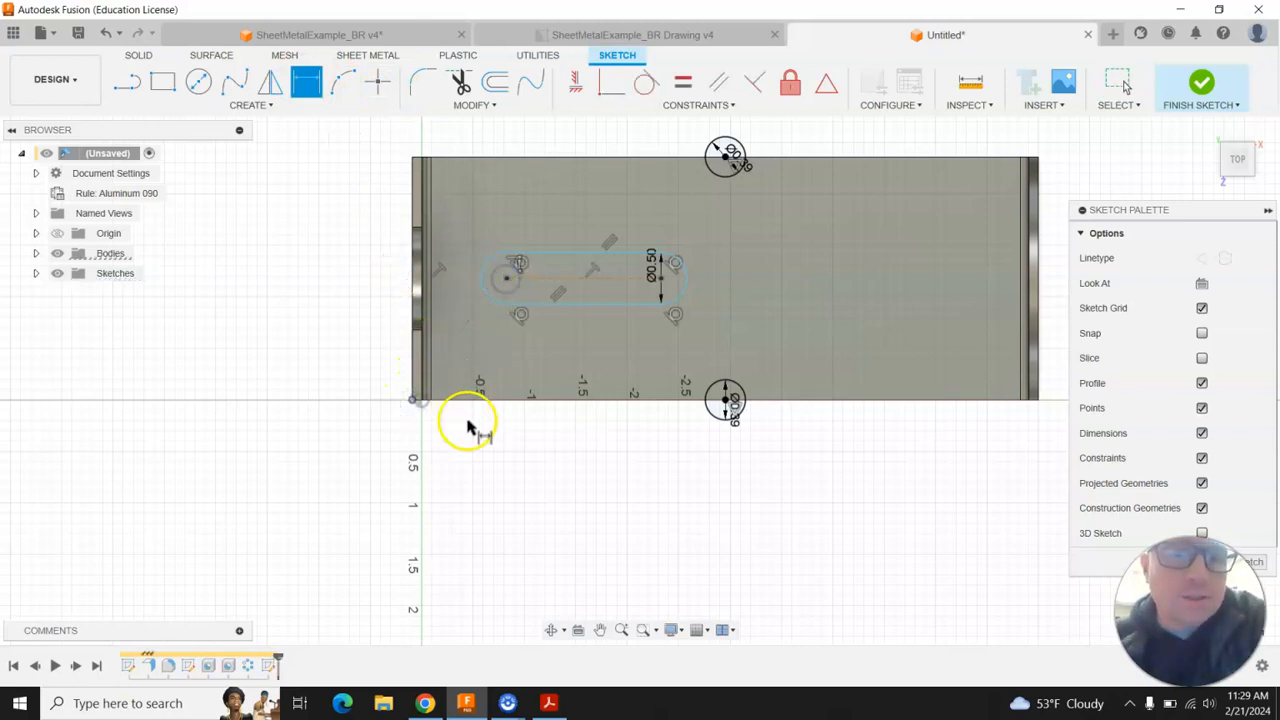
key("Escape")
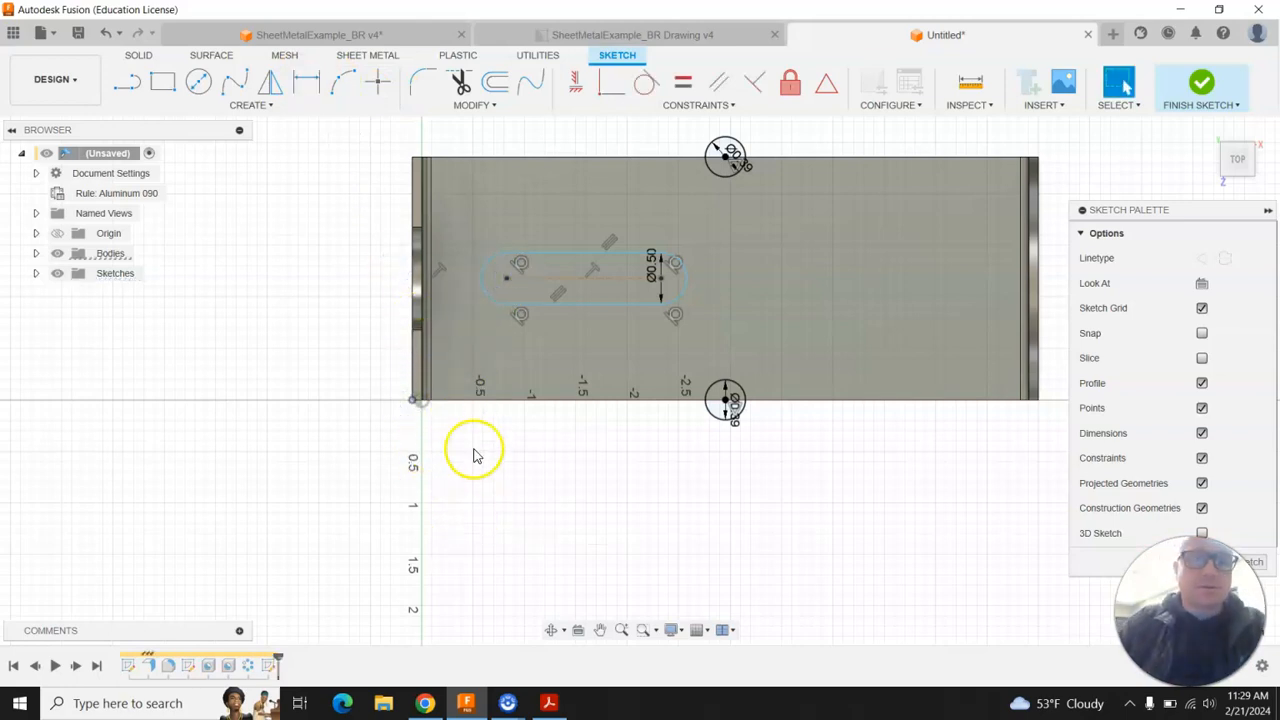
- Dimension the horizontal distance from the plate's corner at the origin end to the slot's nearer arc center as .788
left_click(306, 82)
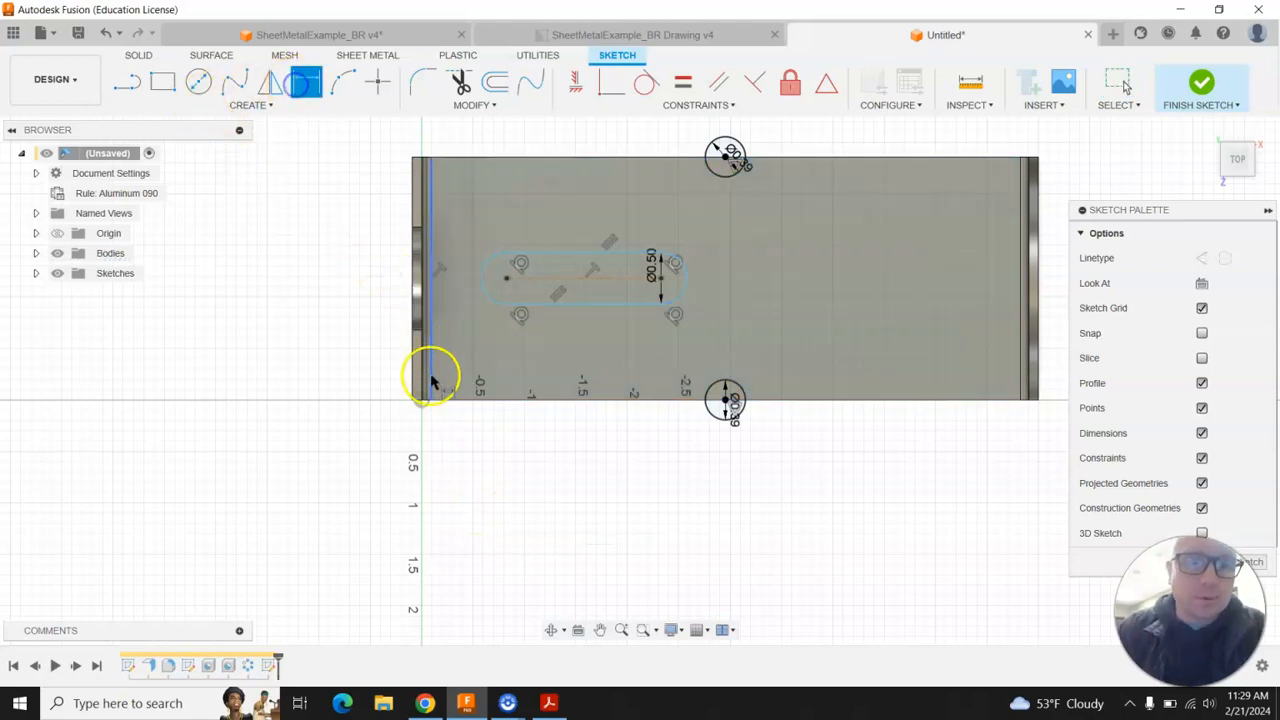
left_click(412, 401)
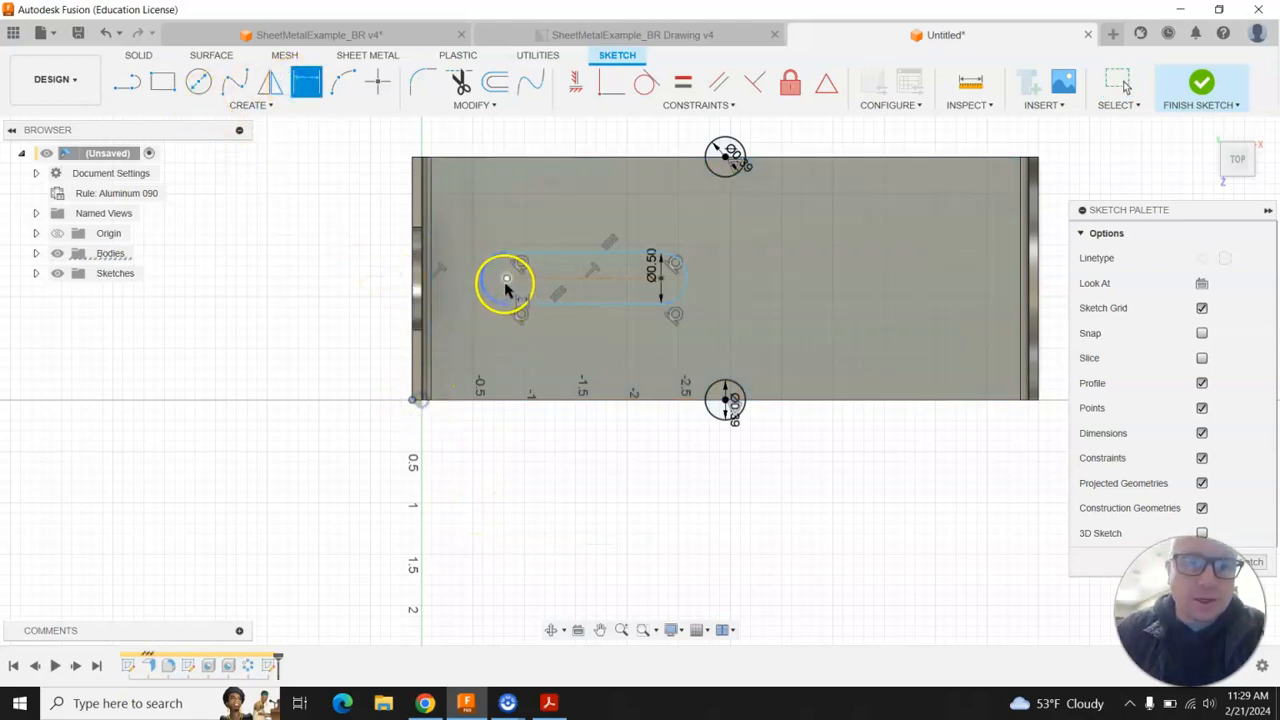
left_click(506, 278)
left_click(458, 460)
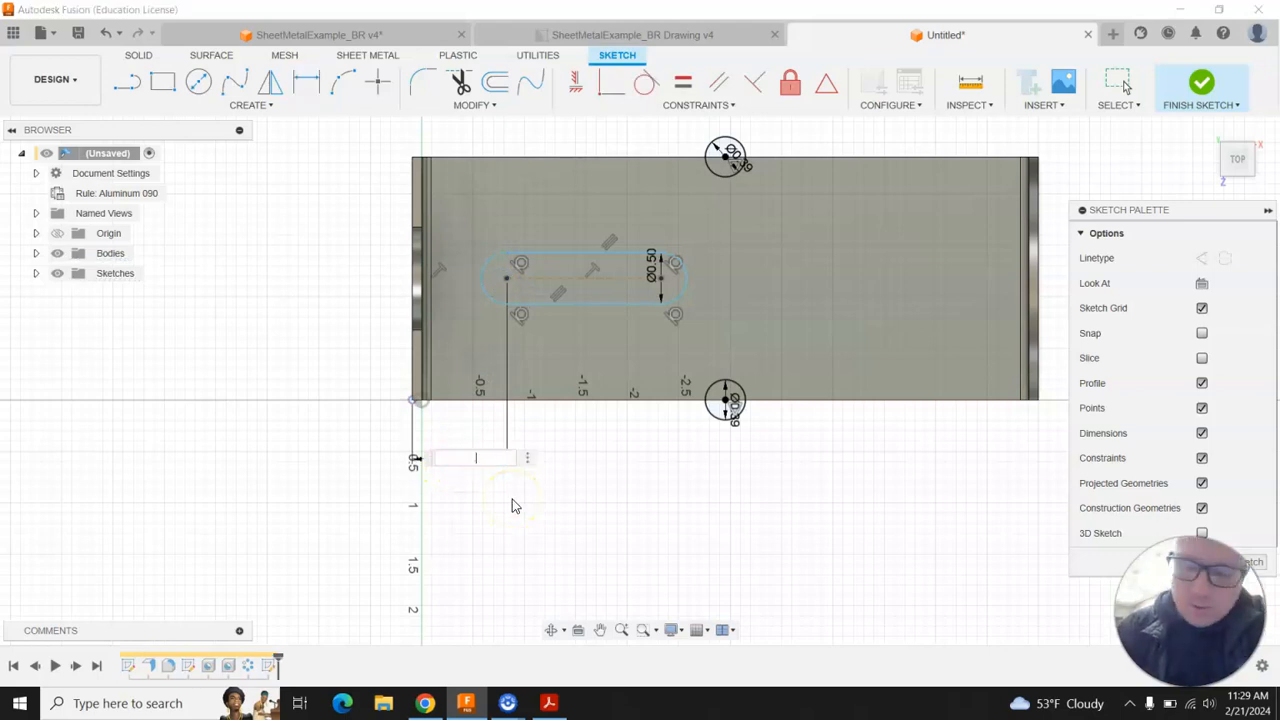
type(".788")
key("Return")
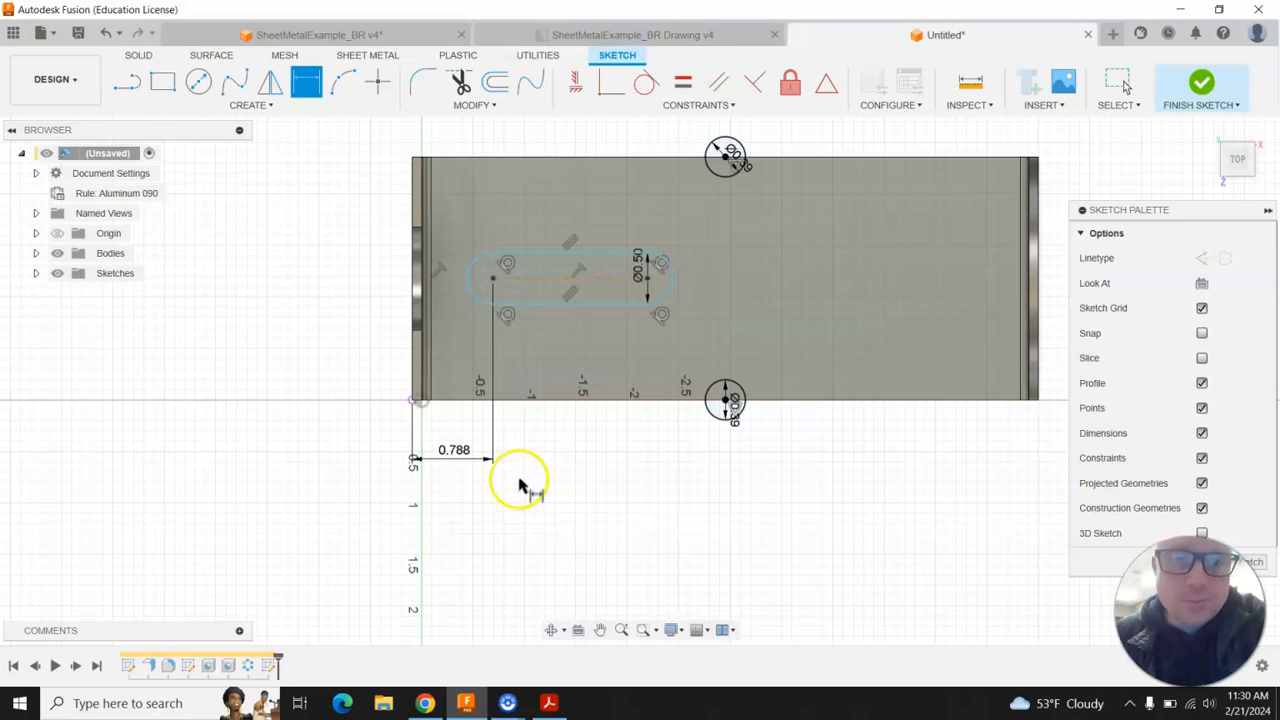
- Dimension the distance between the slot's two arc centers as 1.50 in
left_click(492, 282)
left_click(645, 277)
left_click(572, 460)
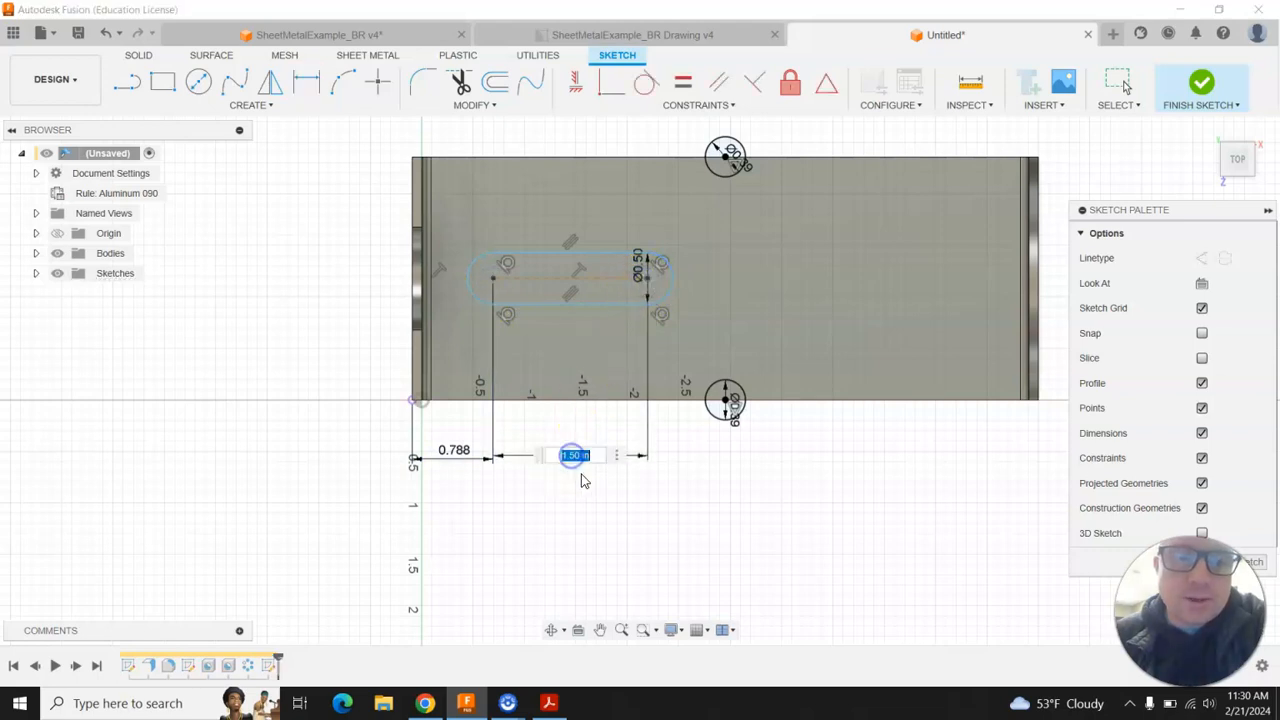
key("Return")
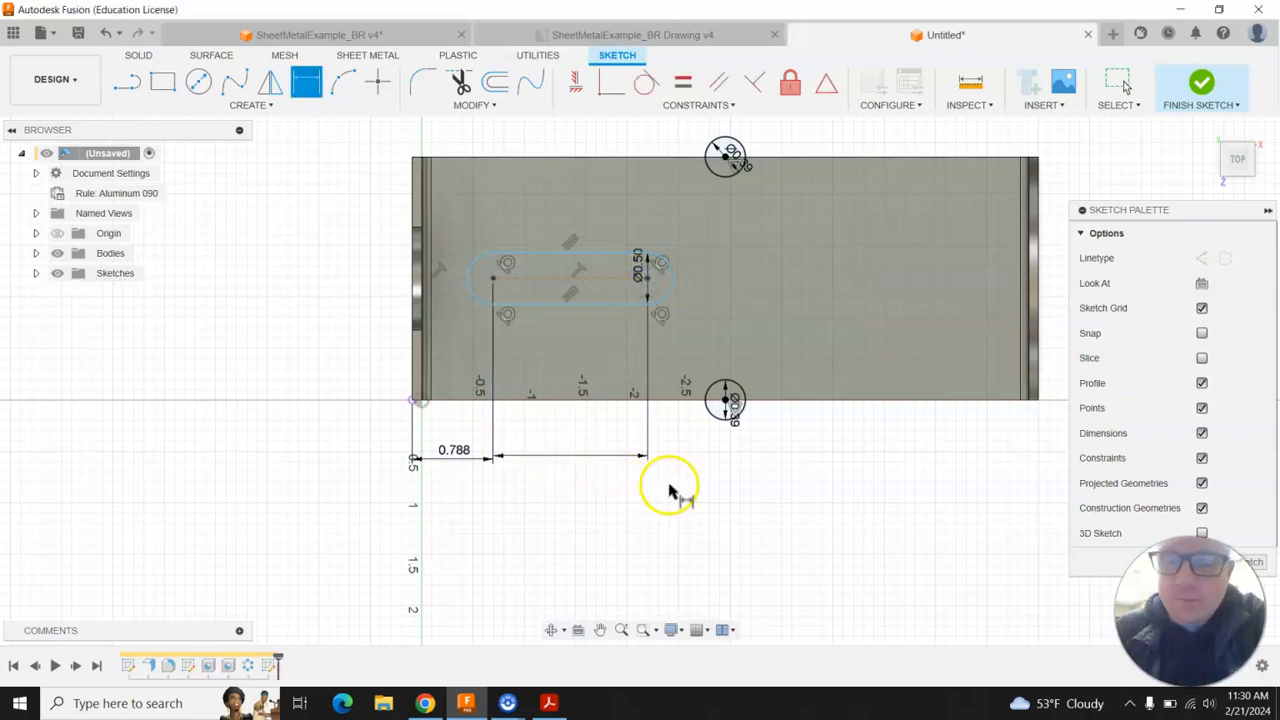
- Dimension the vertical distance from the plate's corner to the slot's arc center as 1.18
left_click(412, 401)
left_click(493, 278)
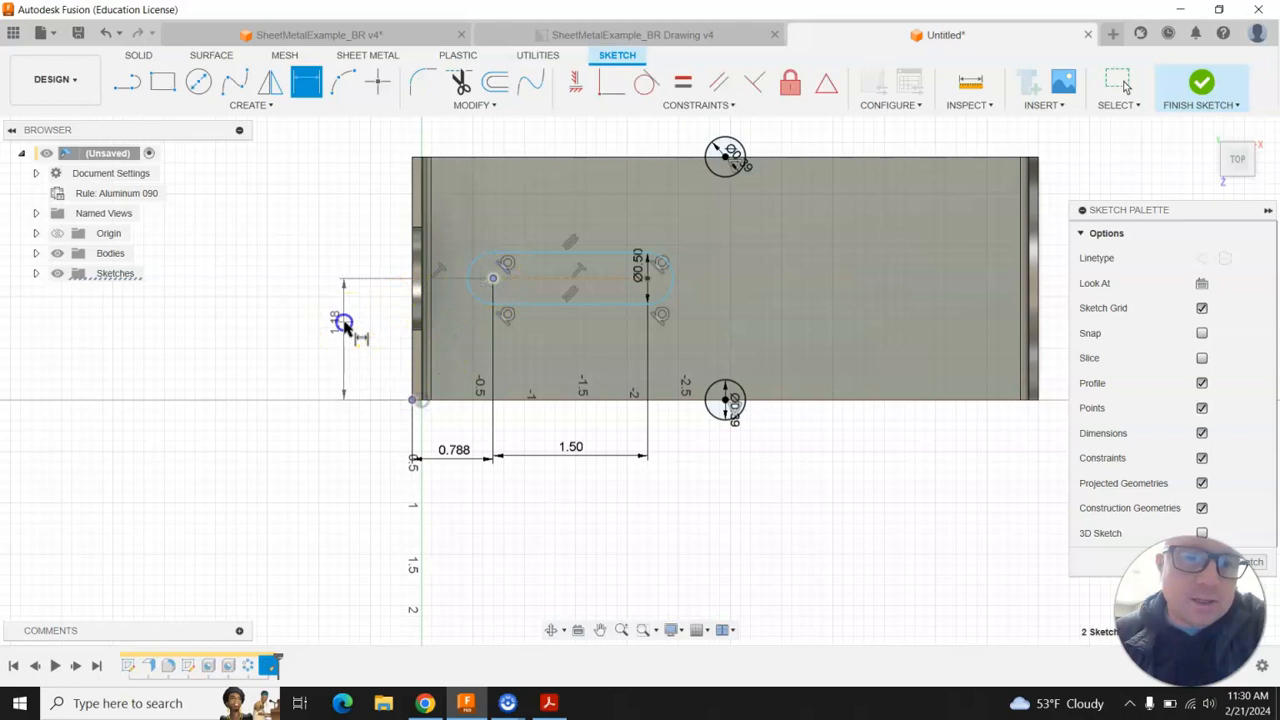
left_click(343, 321)
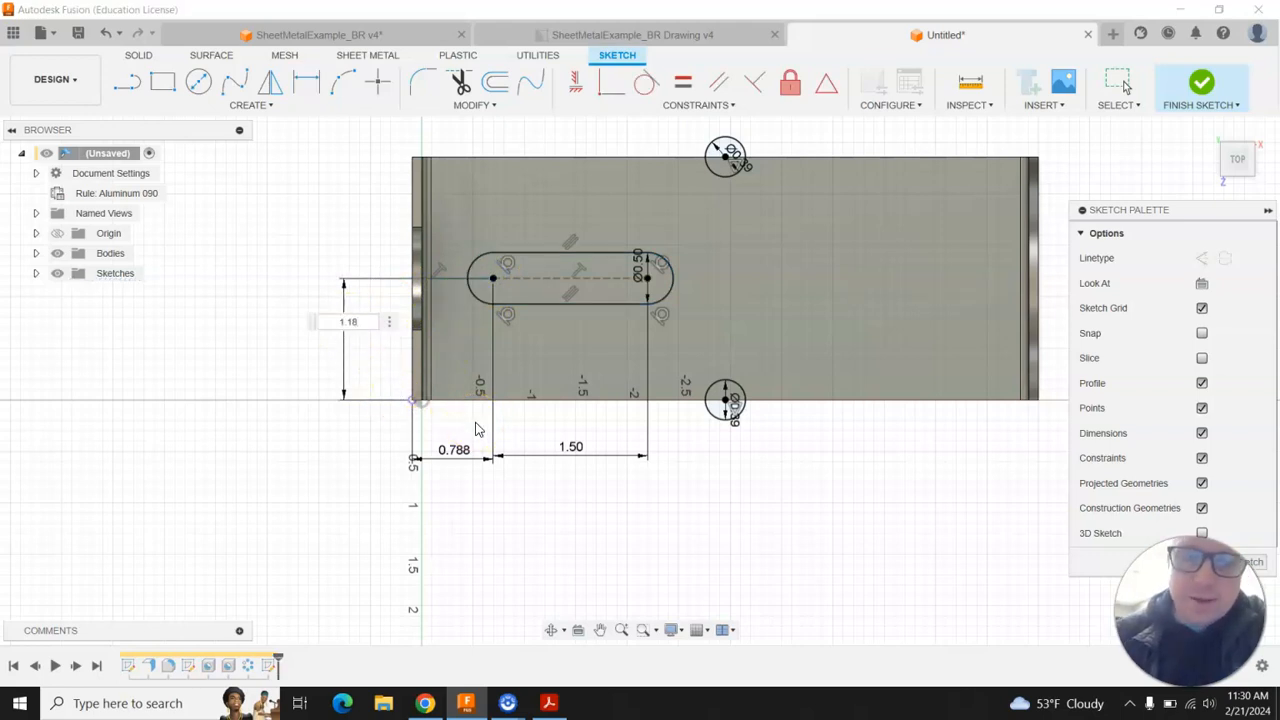
key("Return")
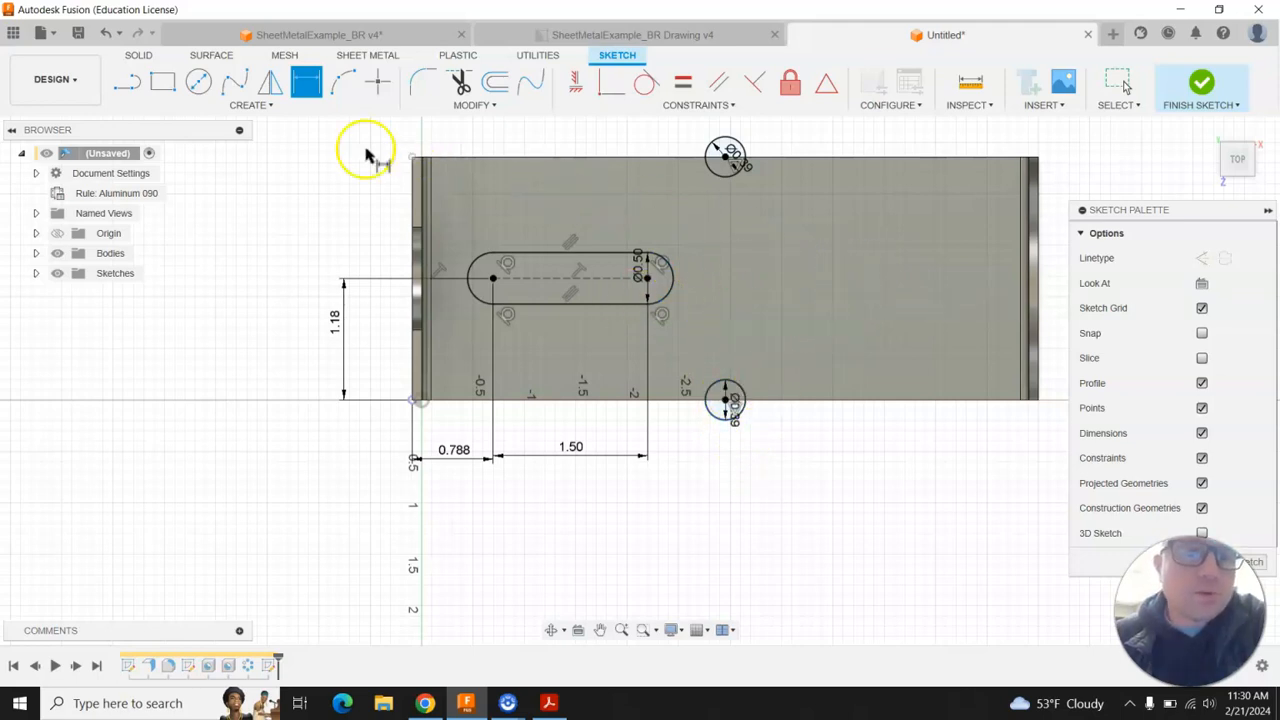
- Sketch a second center-to-center slot in line with the first toward the plate's far end, 1.5 in between centers and .5 in wide
left_click(250, 108)
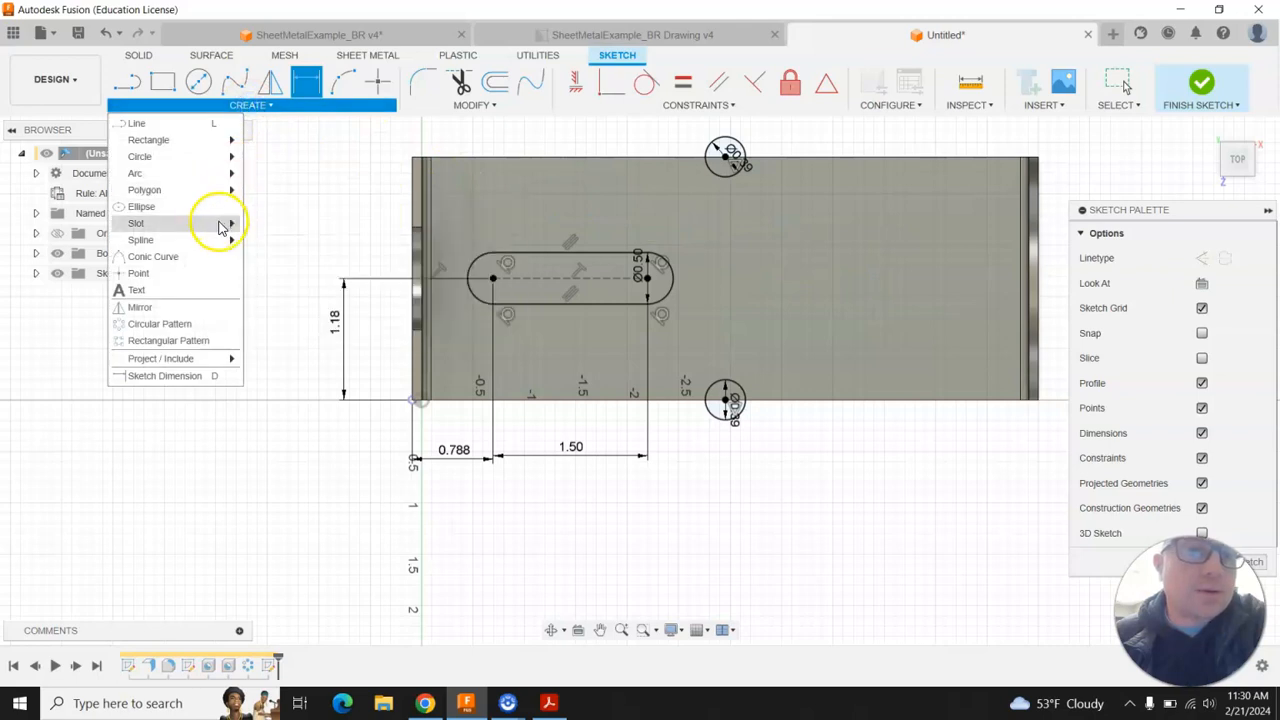
left_click(258, 226)
left_click(493, 278)
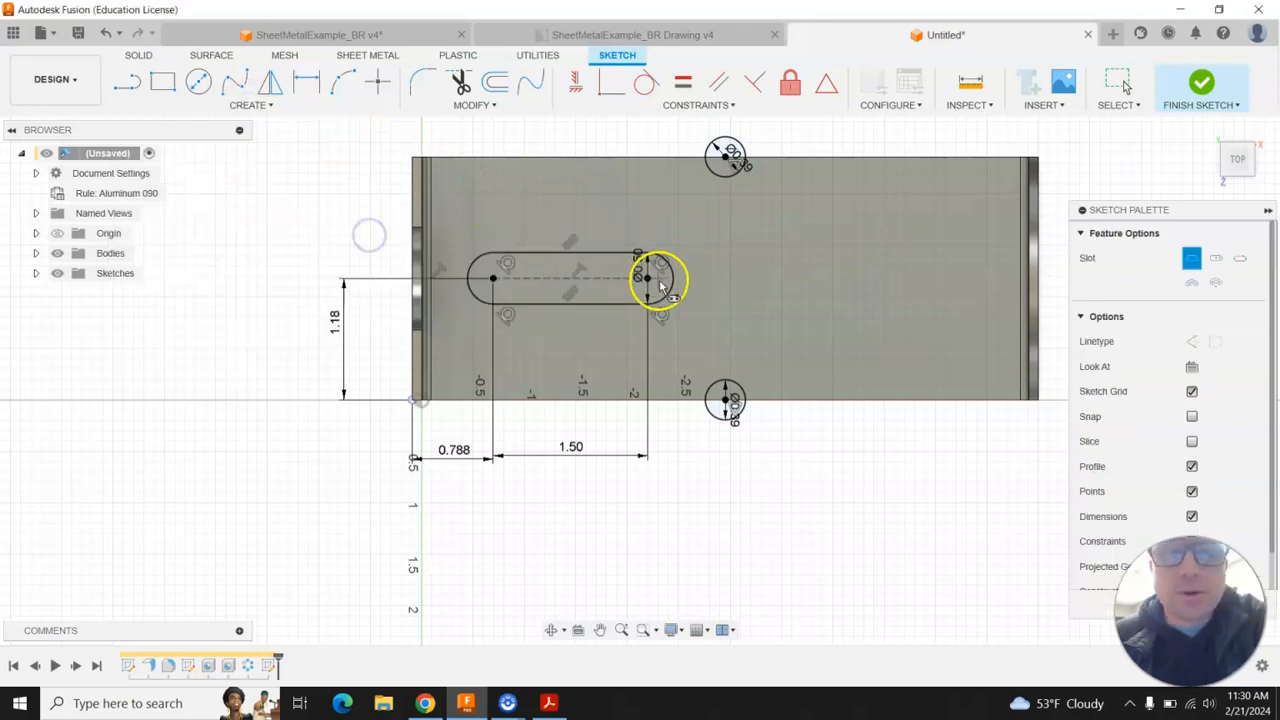
left_click(648, 279)
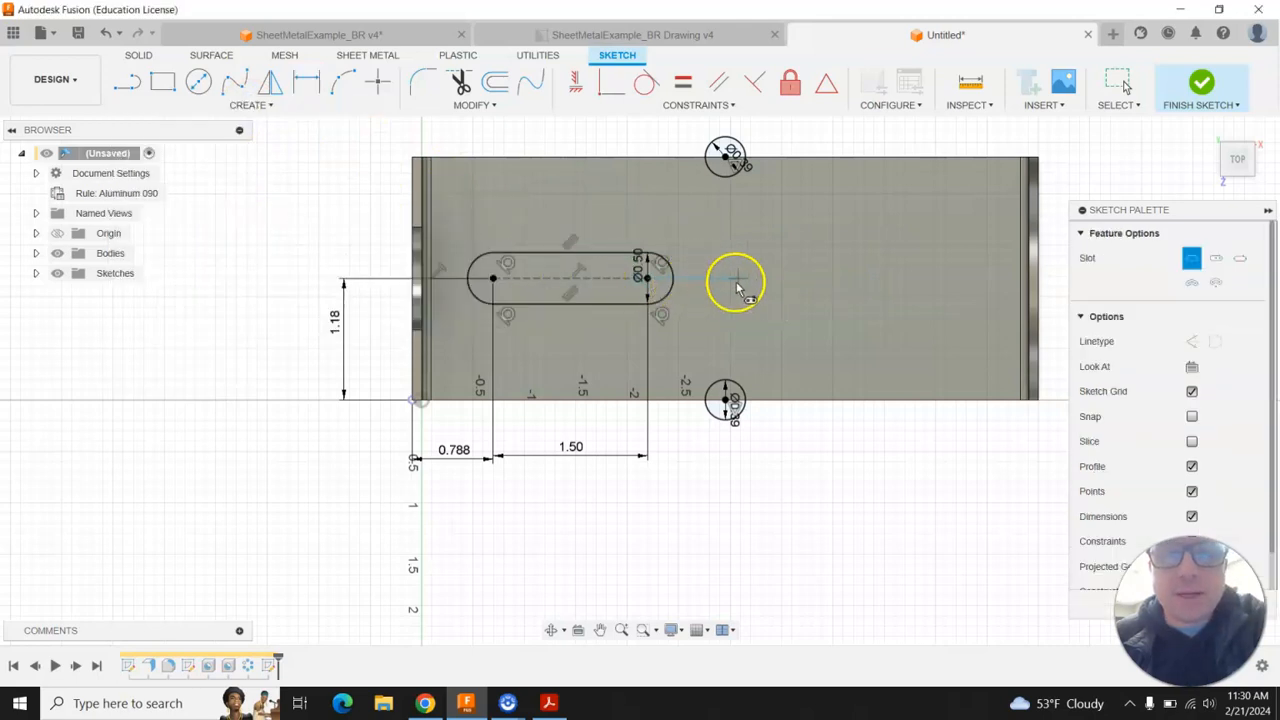
left_click(779, 279)
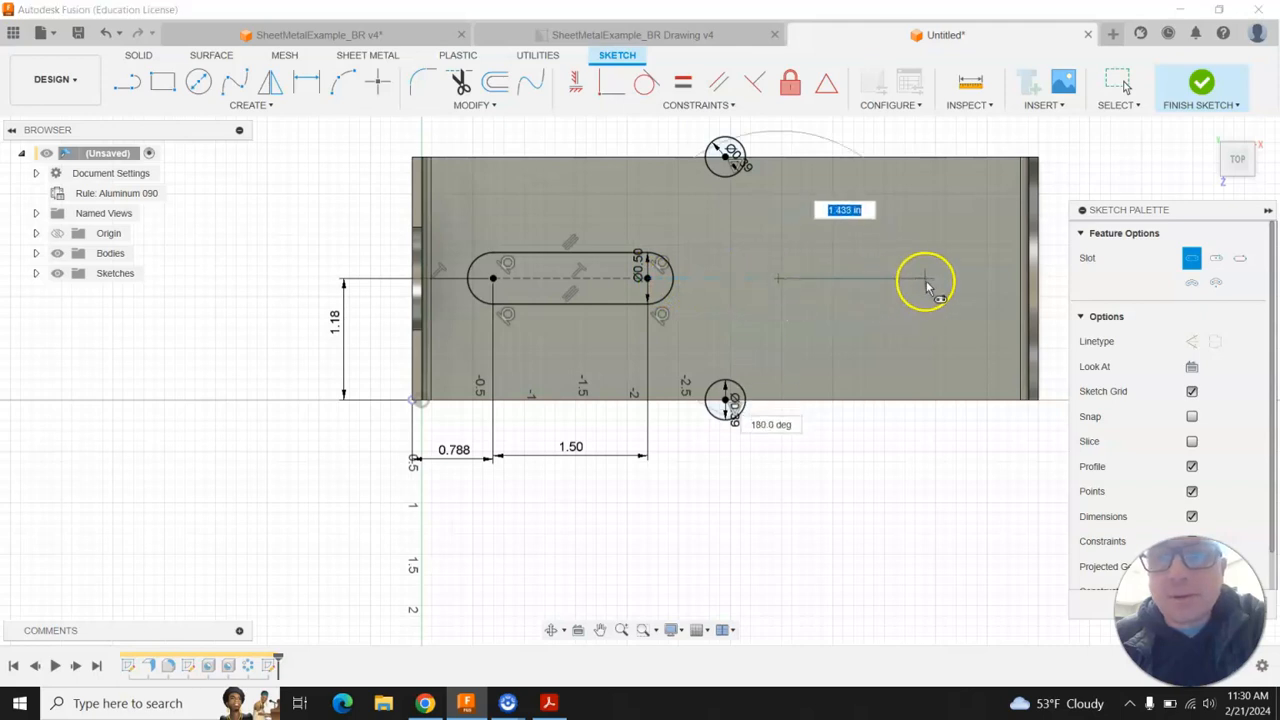
type("1.5")
key("Tab")
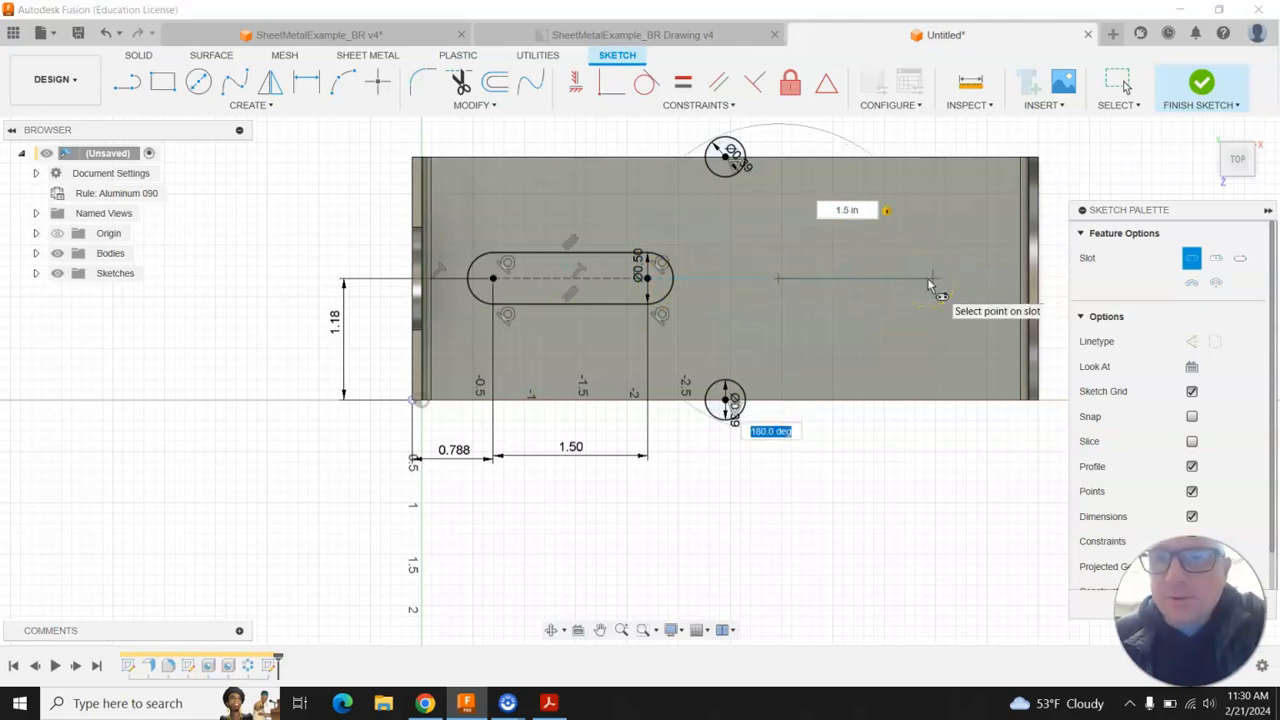
key("Tab")
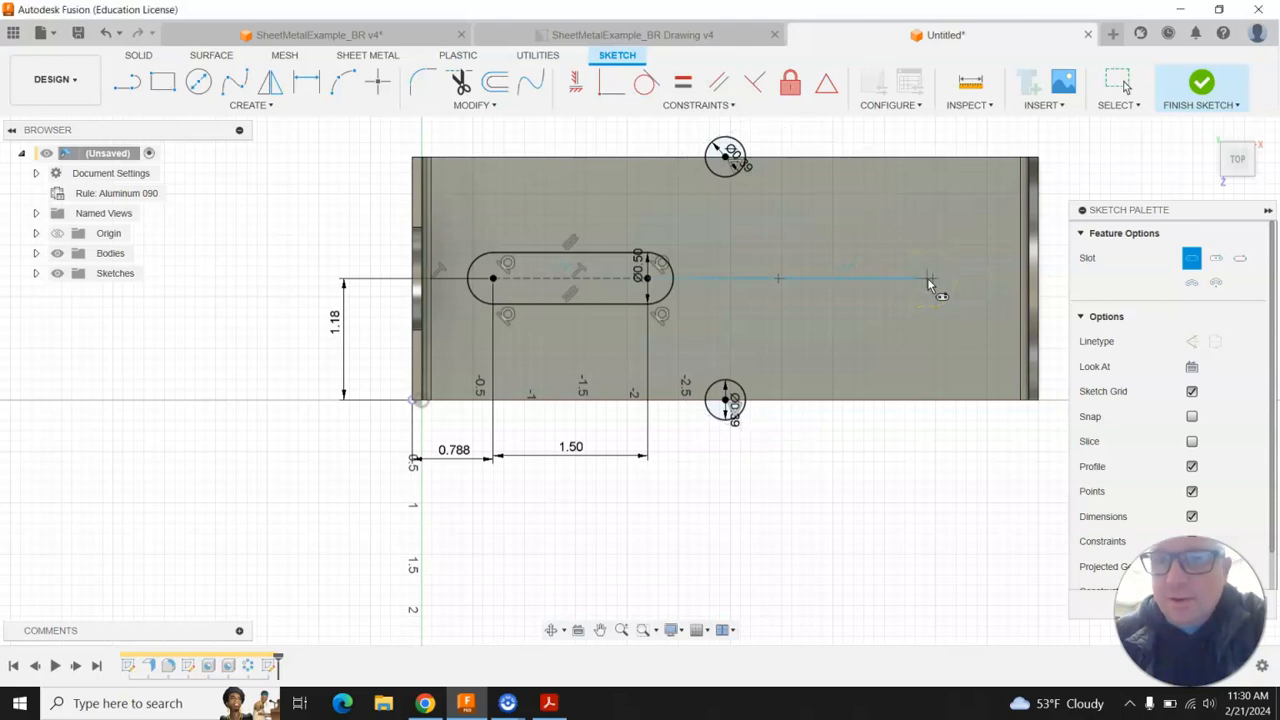
left_click(937, 307)
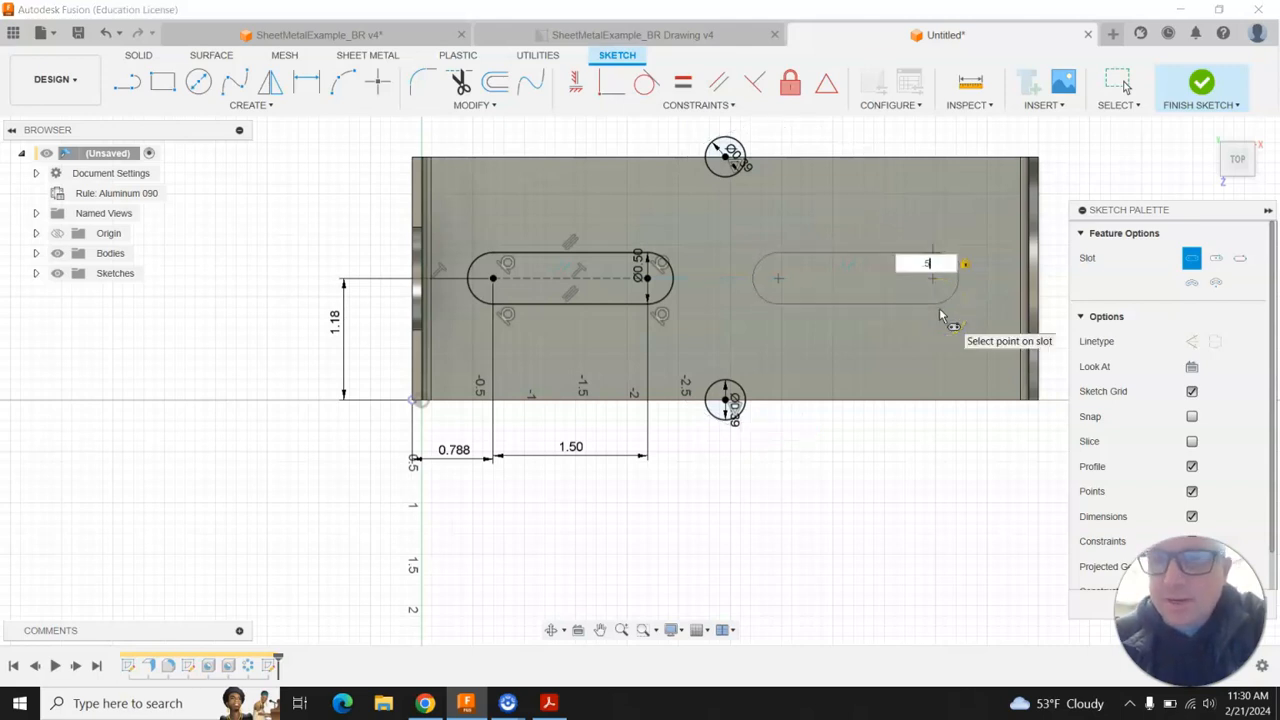
key("Return")
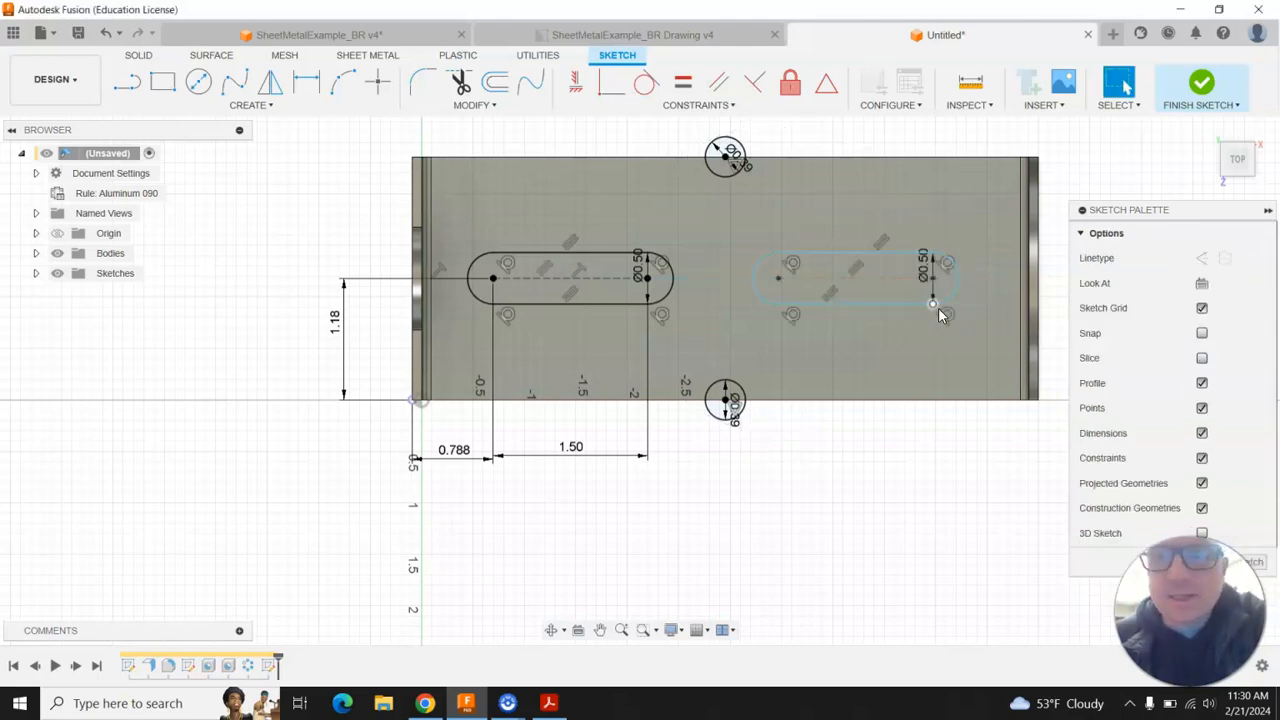
- Try to dimension the distance from the first slot's far arc center to the center of the edge relief circle on the origin side
left_click(731, 306)
left_click(635, 288)
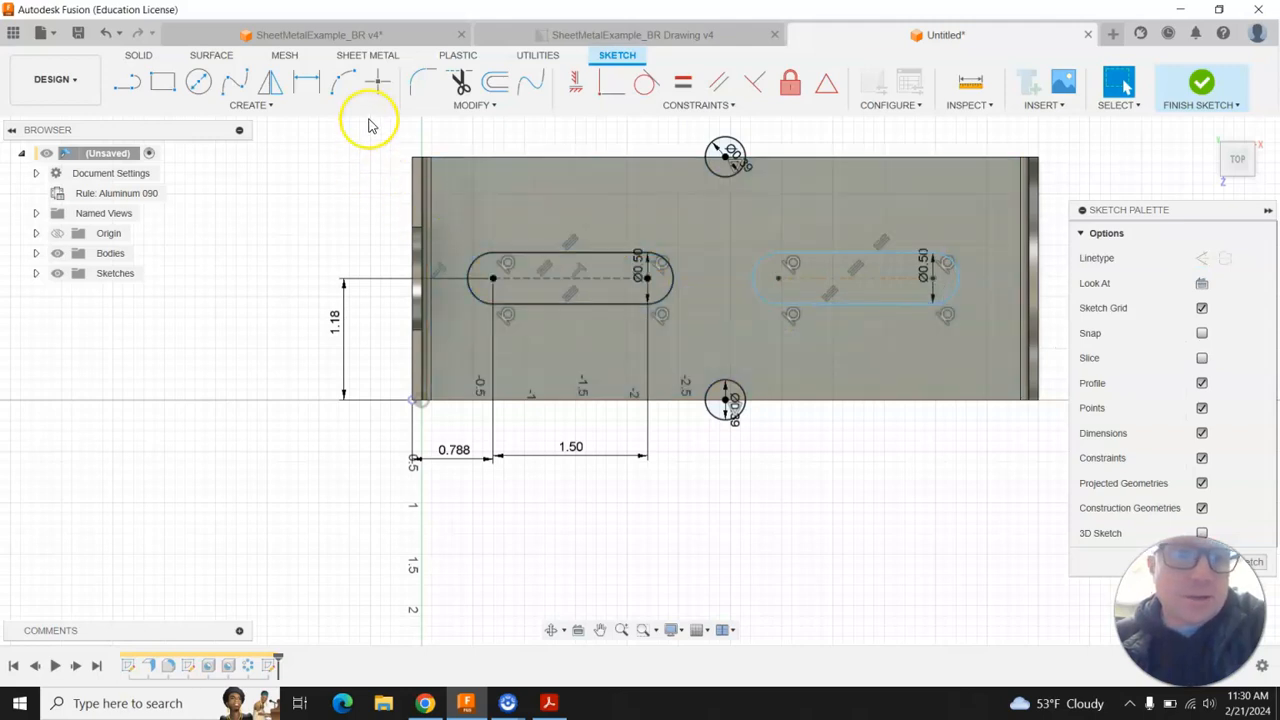
left_click(308, 83)
left_click(647, 279)
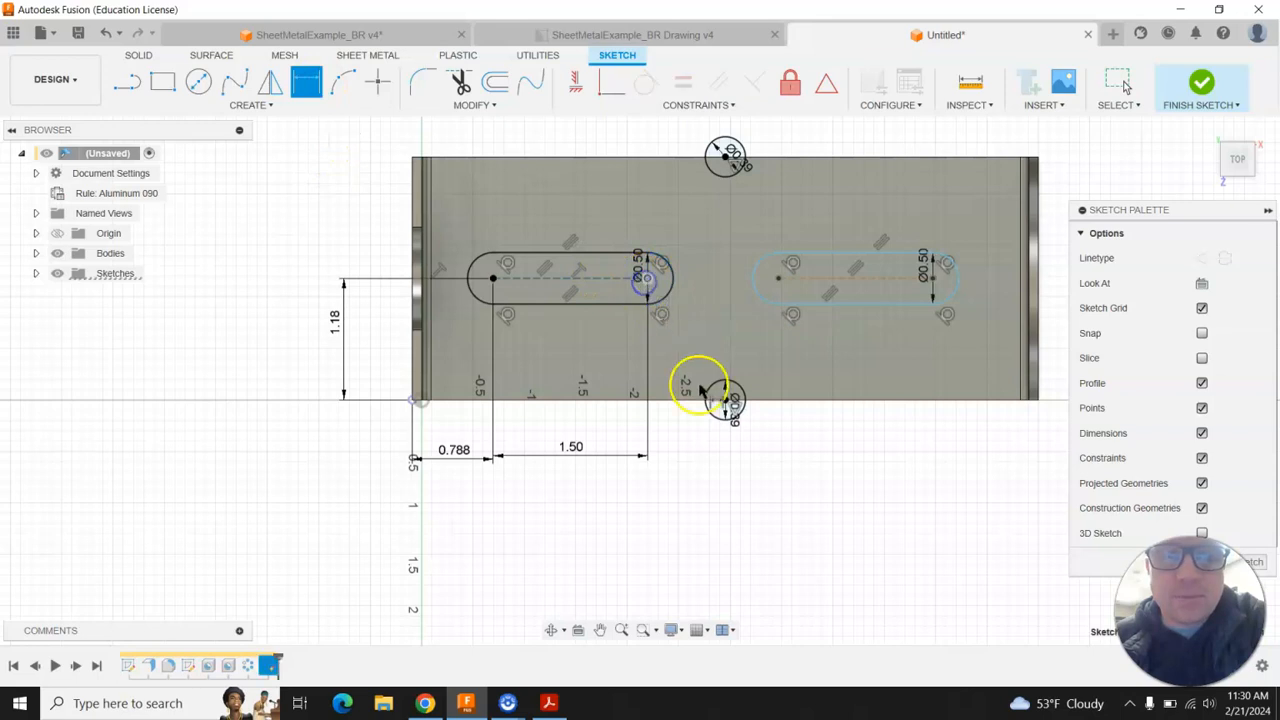
left_click(727, 400)
left_click(707, 450)
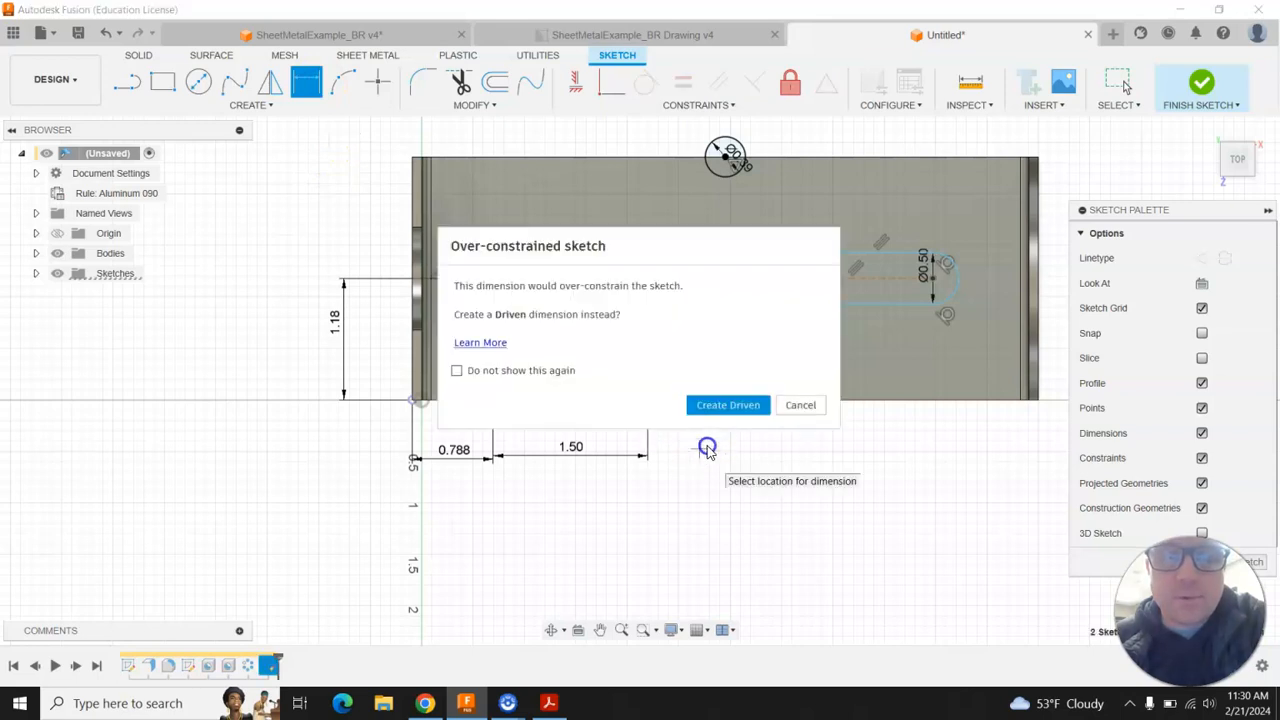
left_click(790, 406)
- Dimension the horizontal distance from the relief circle's center on the origin-side edge to the second slot's nearer arc center as .73
left_click(736, 400)
left_click(788, 316)
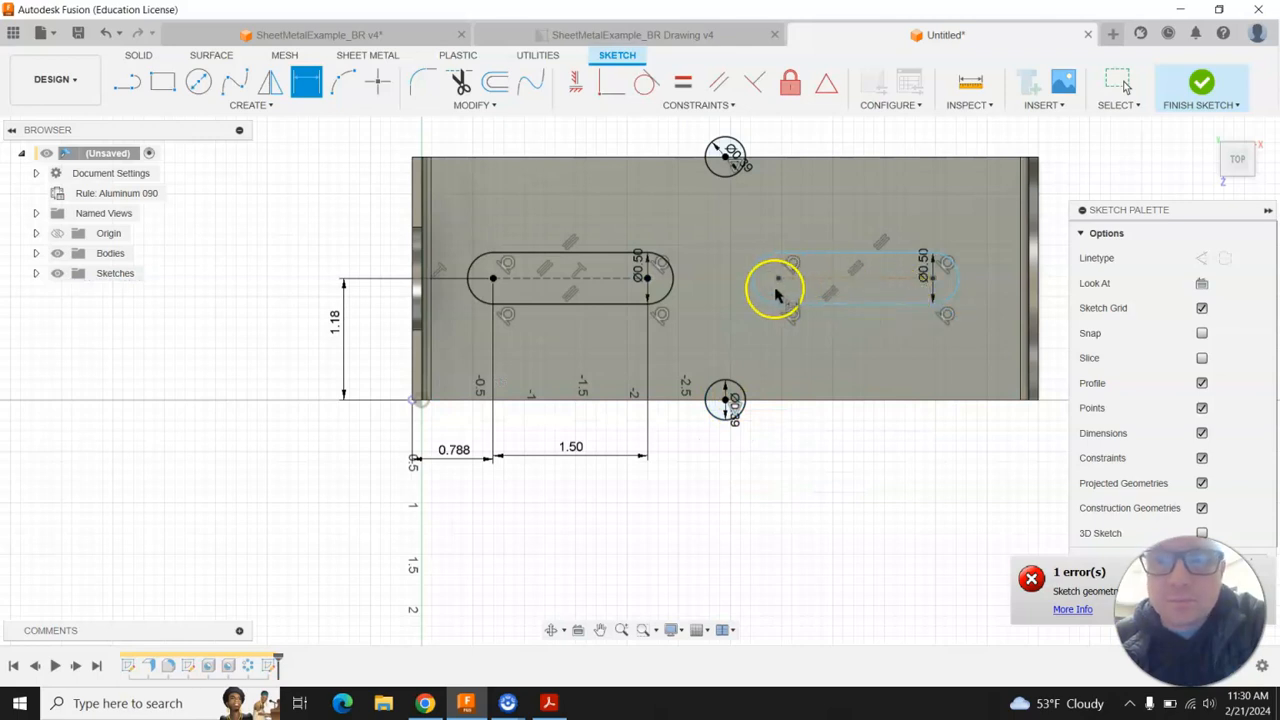
left_click(729, 398)
left_click(778, 278)
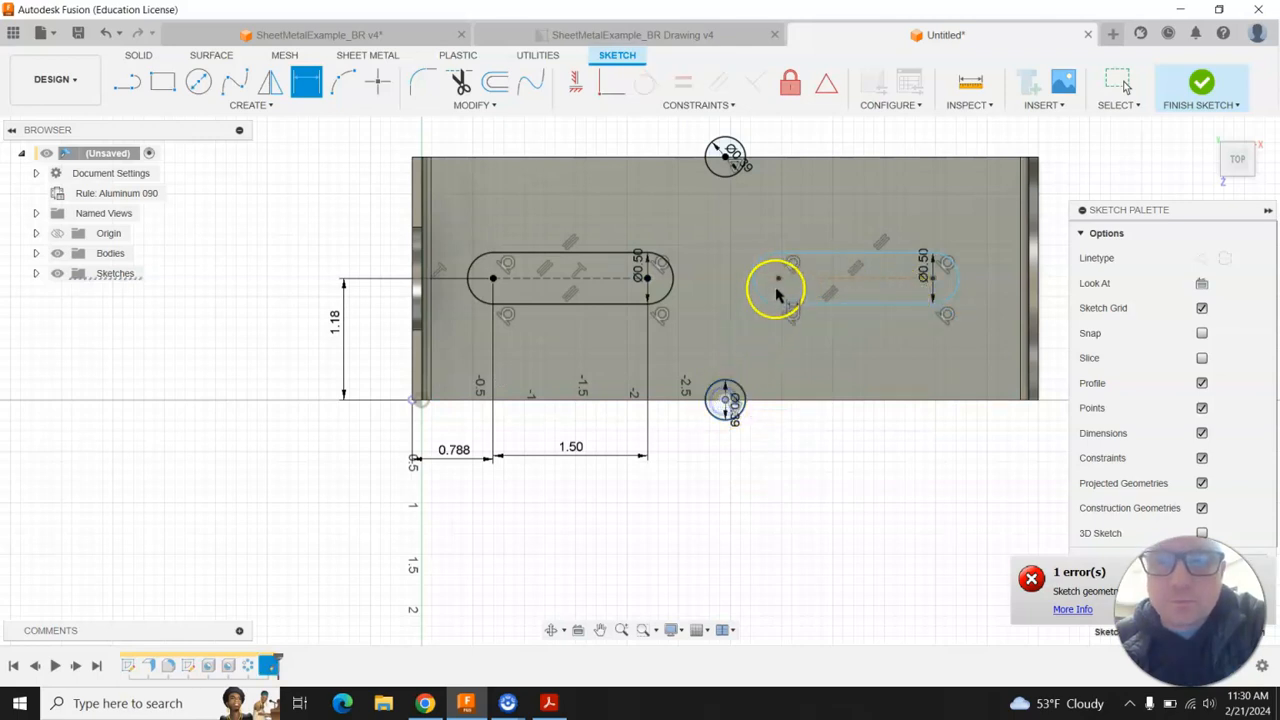
left_click(768, 510)
key("BackSpace")
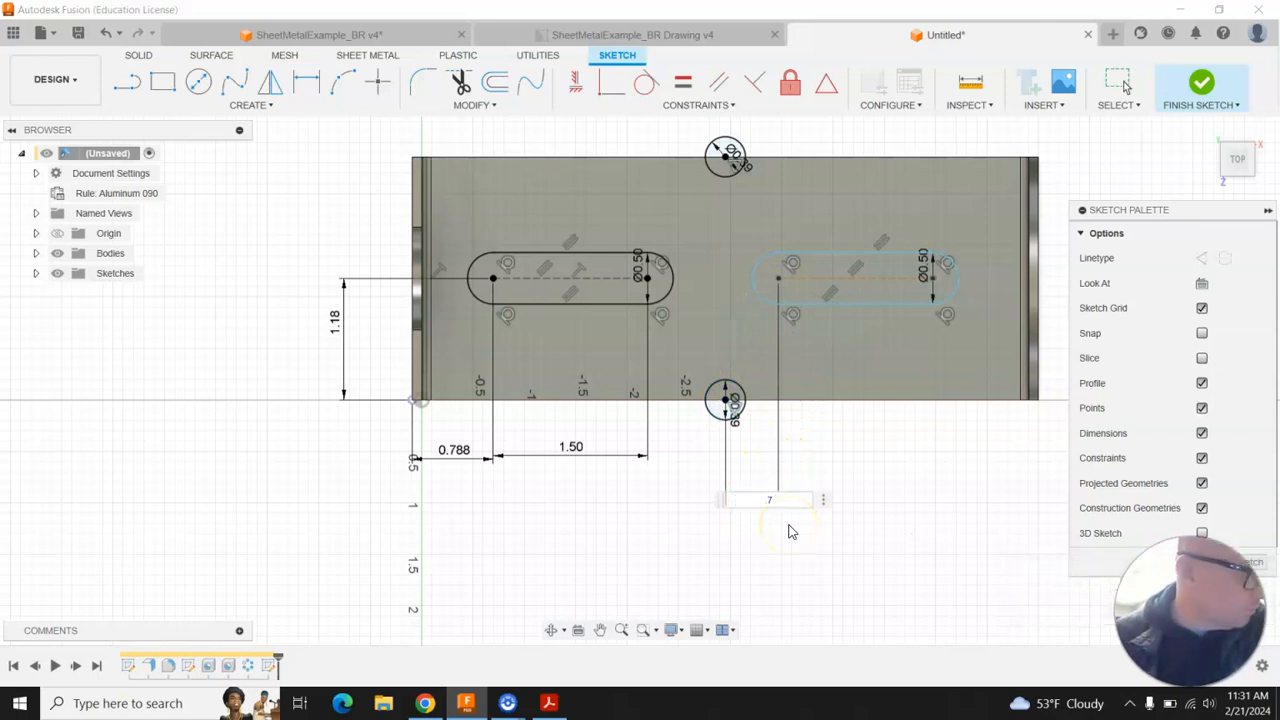
type(".73")
key("Return")
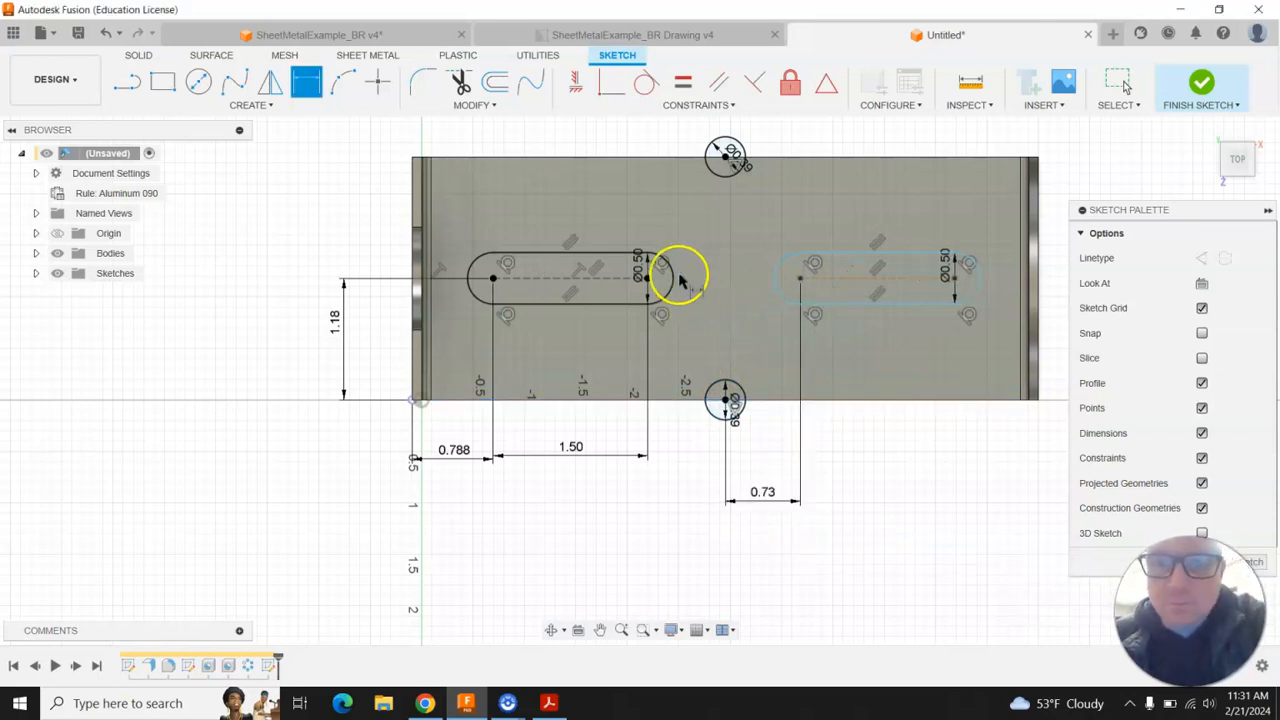
- Try to dimension the vertical distance from the plate's far corner to the second slot's outer arc center
left_click(1020, 400)
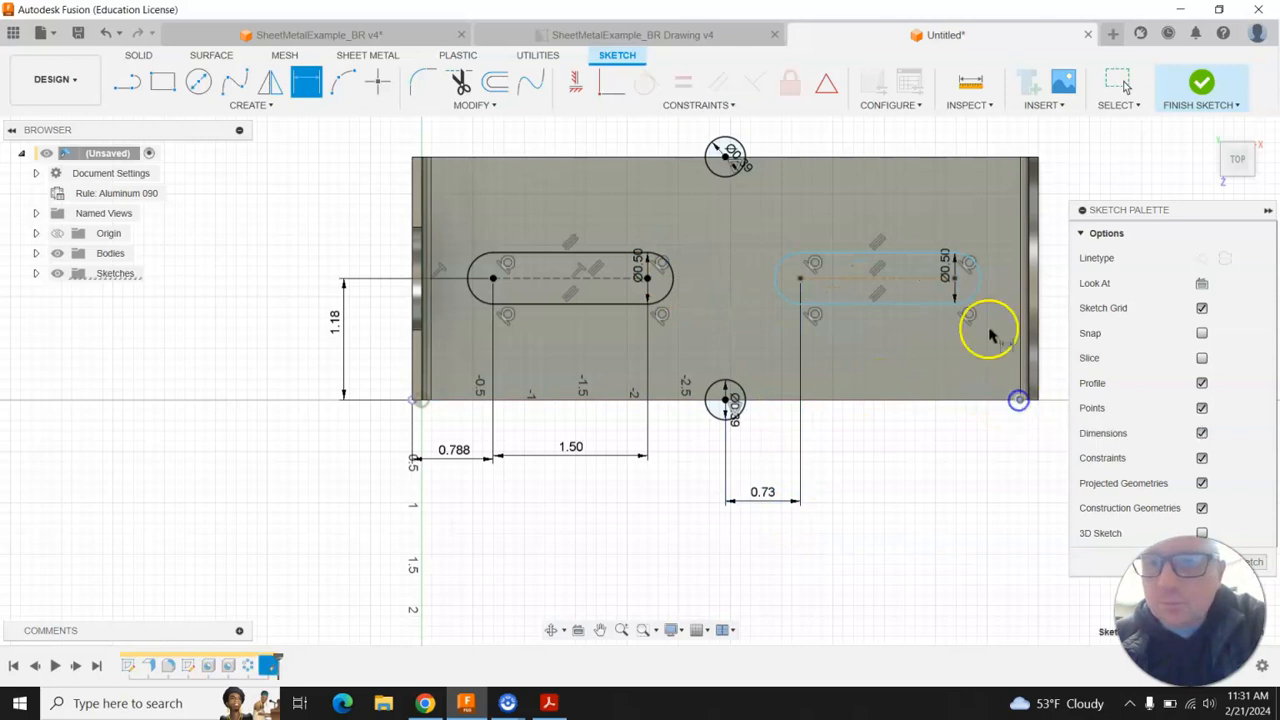
left_click(957, 283)
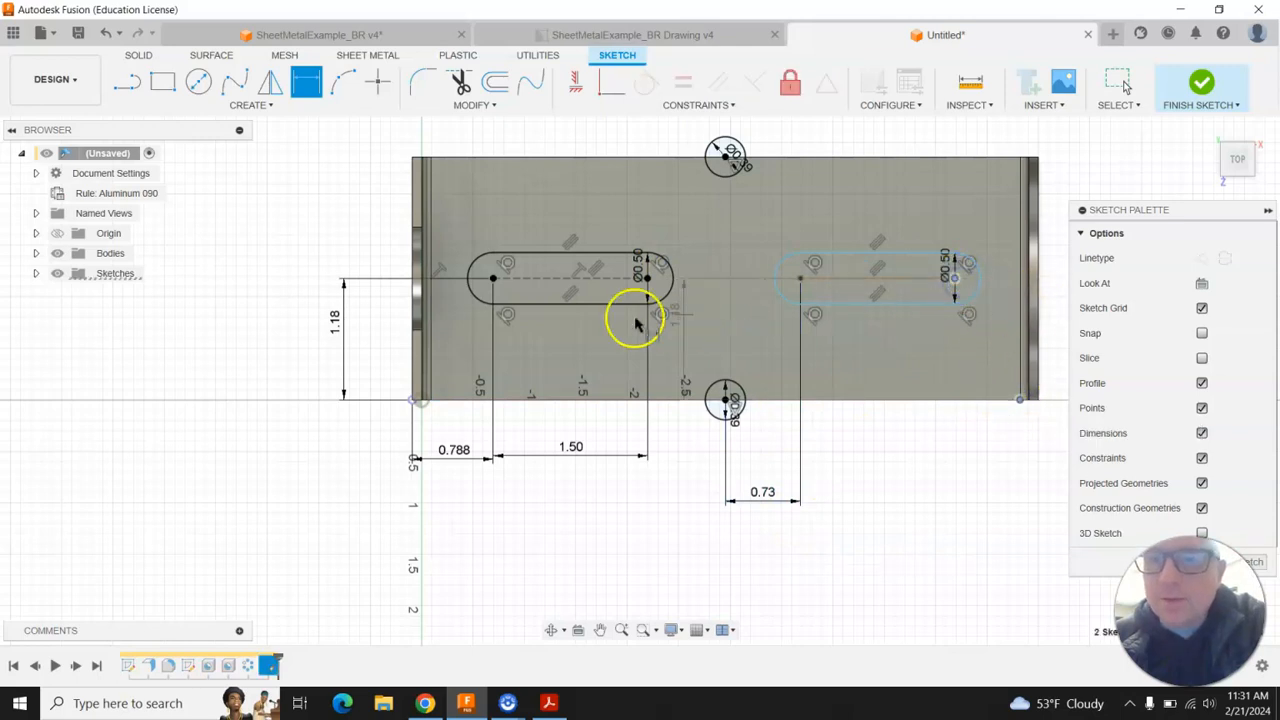
scroll(634, 314, "down", 2)
left_click(970, 318)
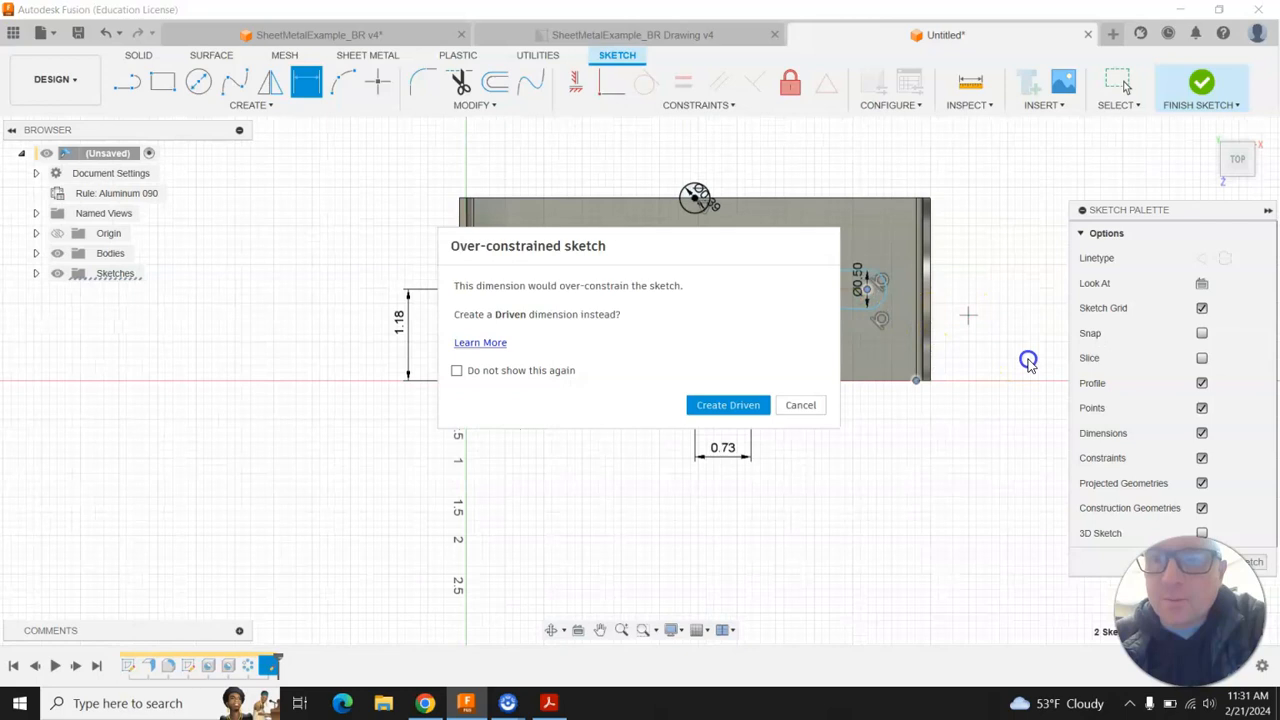
left_click(790, 404)
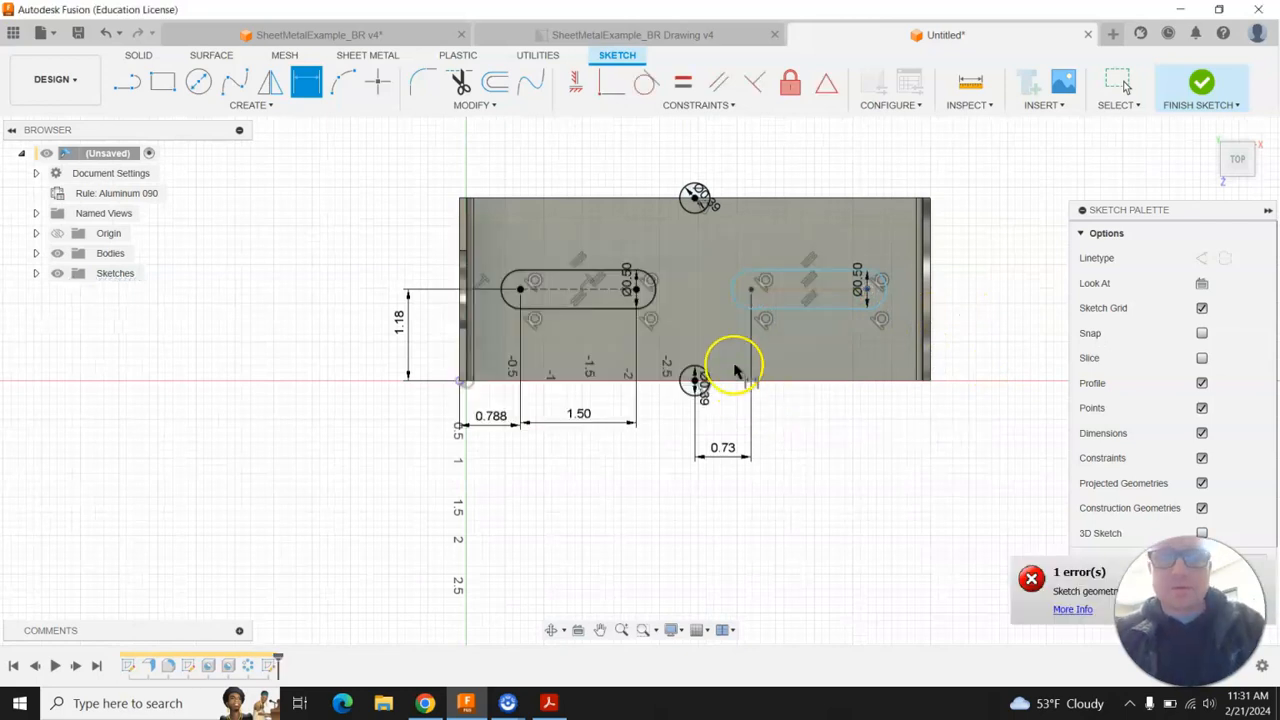
- Dimension the distance between the second slot's two arc centers as 1.50 in
left_click(752, 290)
left_click(866, 287)
left_click(820, 432)
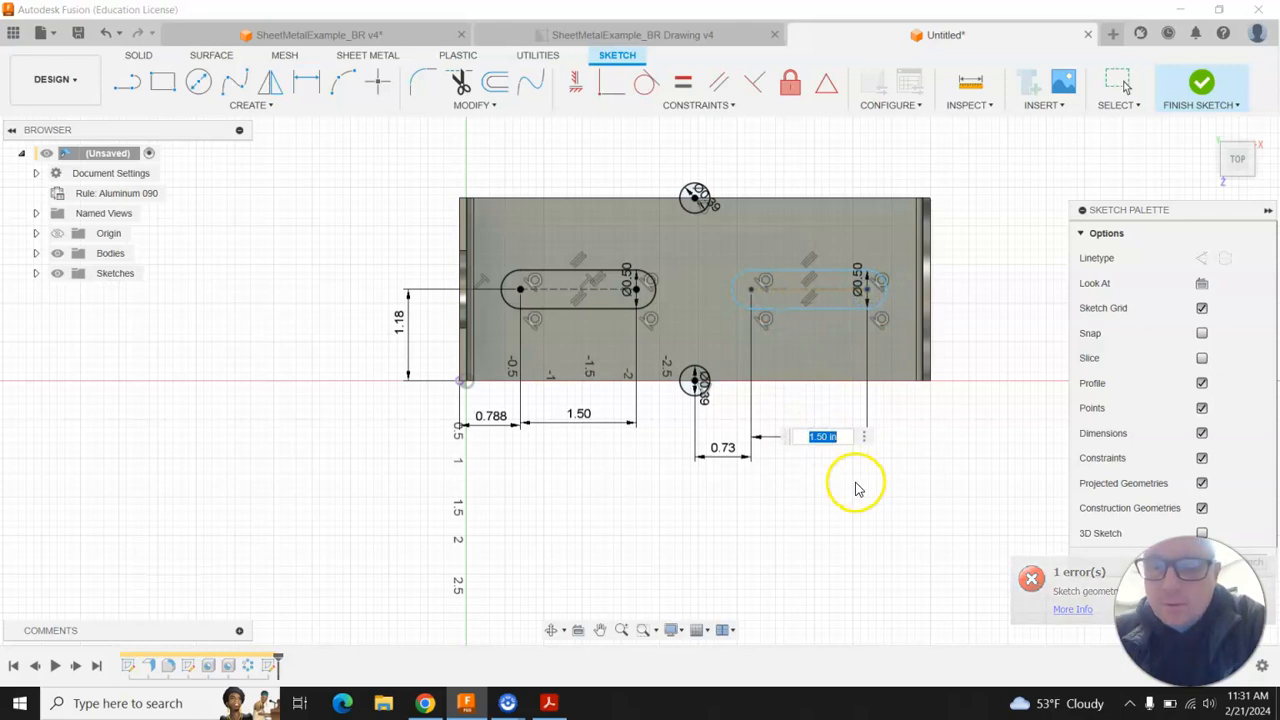
key("Return")
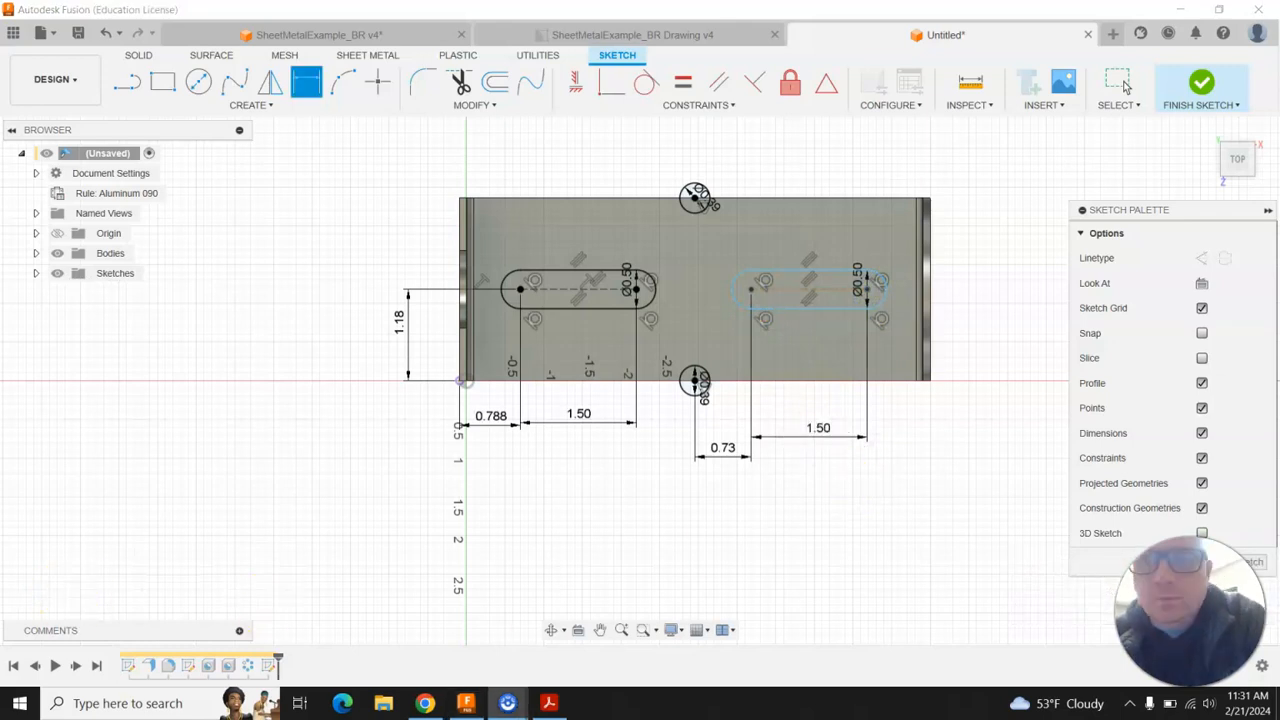
- Try again to dimension the second slot's outer arc center vertically from the plate's far corner
left_click(916, 380)
left_click(984, 318)
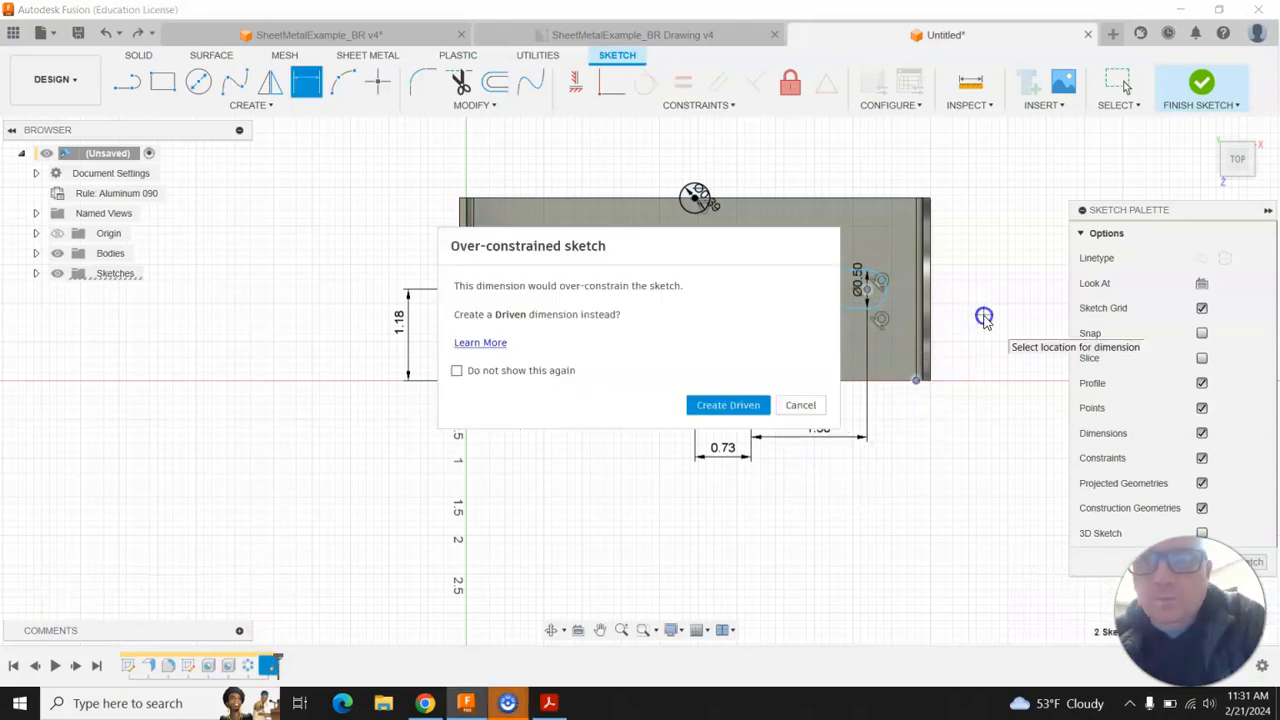
left_click(818, 408)
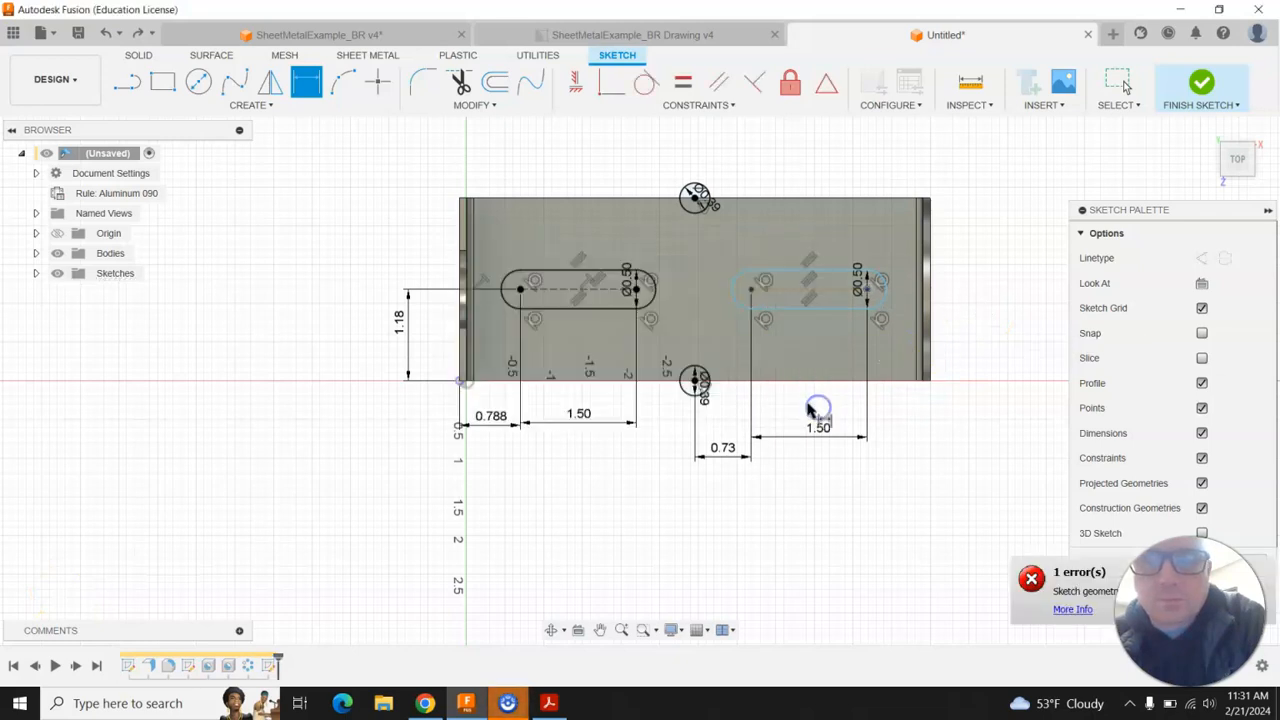
- Dimension the vertical distance from the origin-side relief circle's center to the second slot's nearer arc center as 1.18 and finish the sketch
left_click(751, 290)
left_click(692, 303)
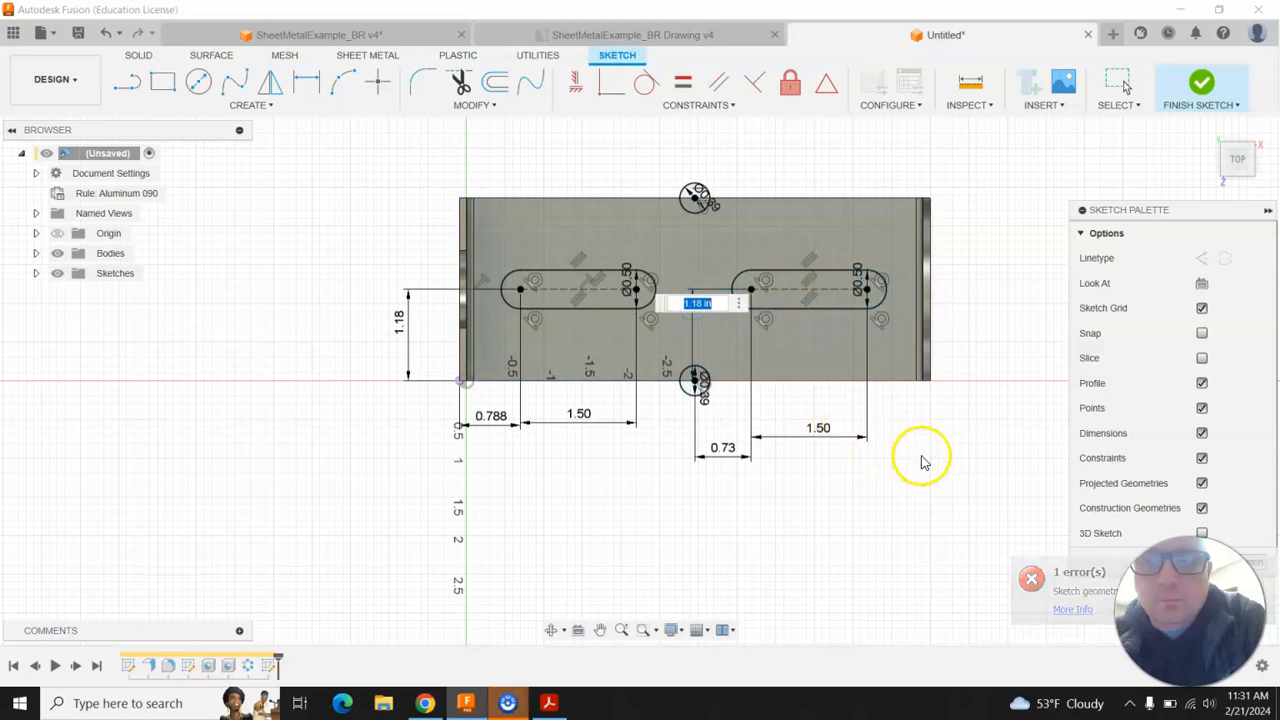
key("Return")
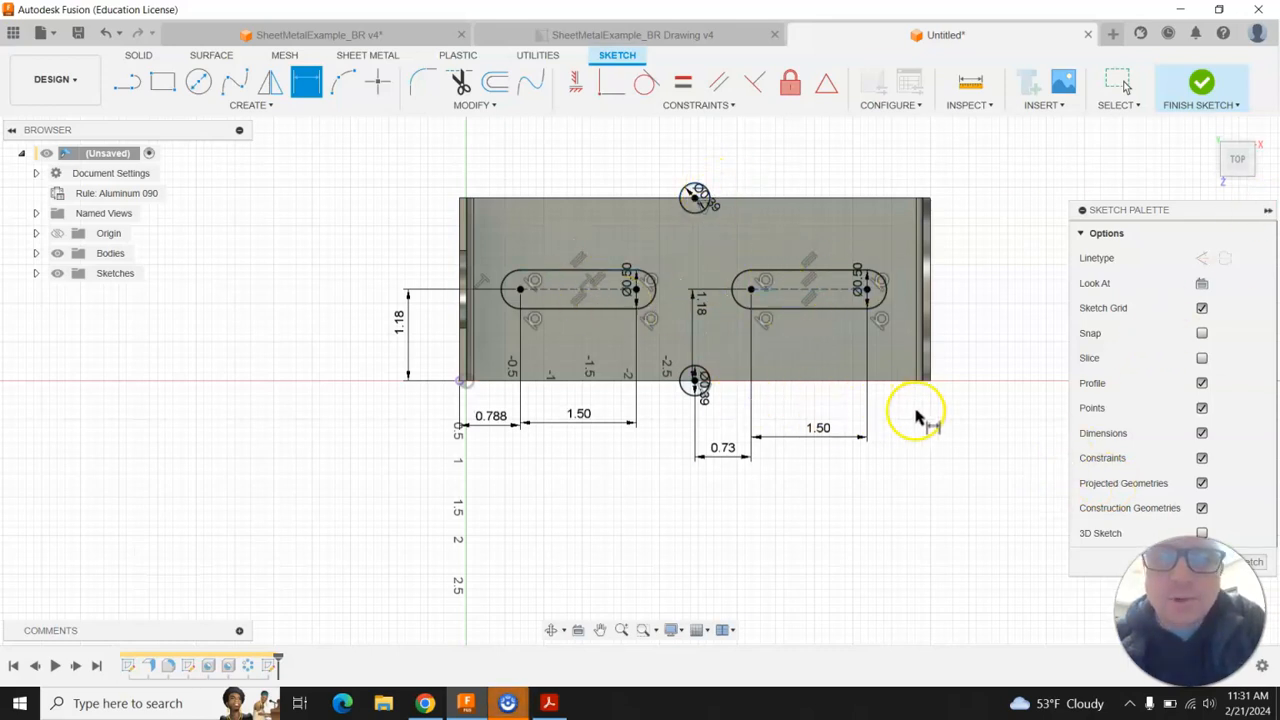
left_click(1201, 84)
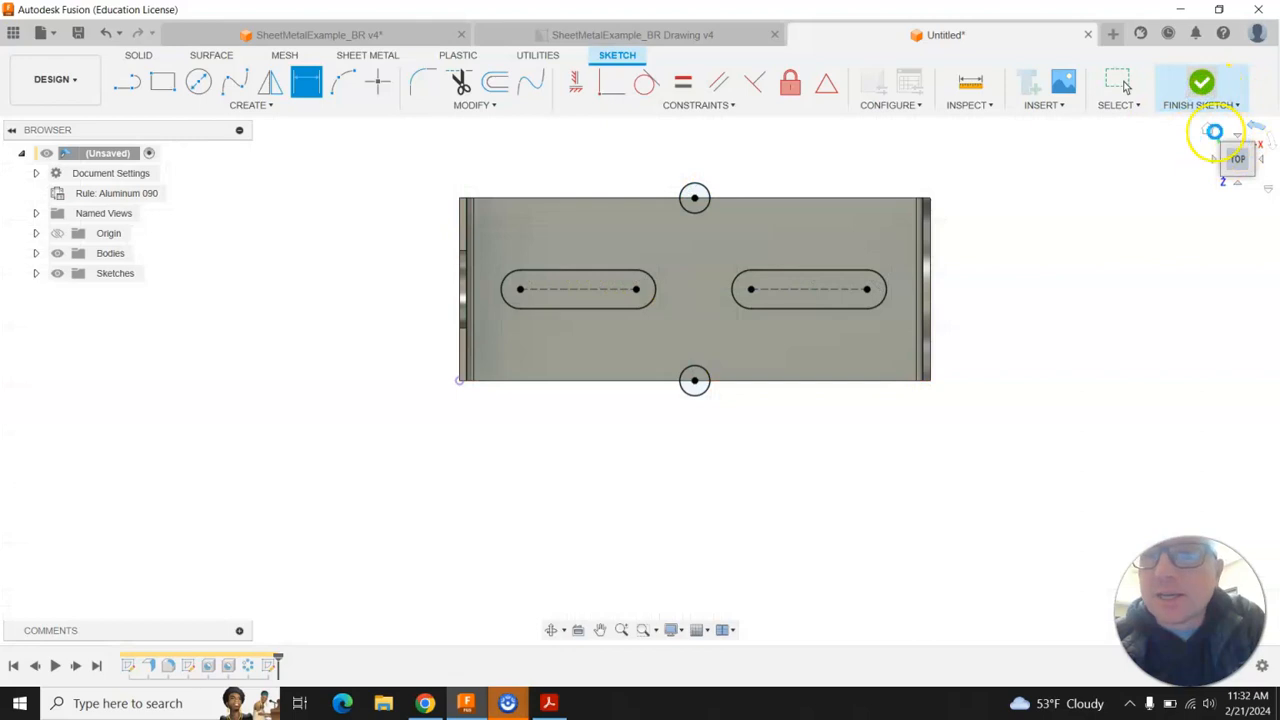
left_click(1209, 134)
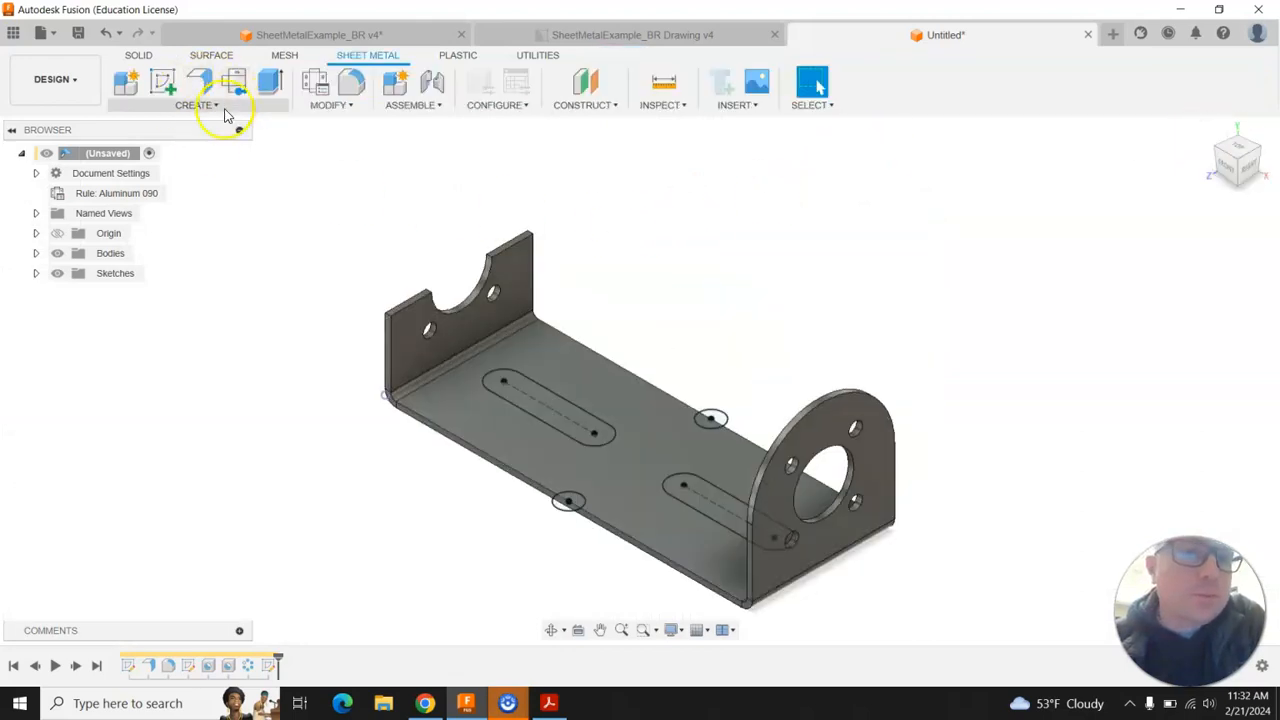
- Extrude the two slots and both edge relief circles as a cut with the extent set to All
left_click(271, 84)
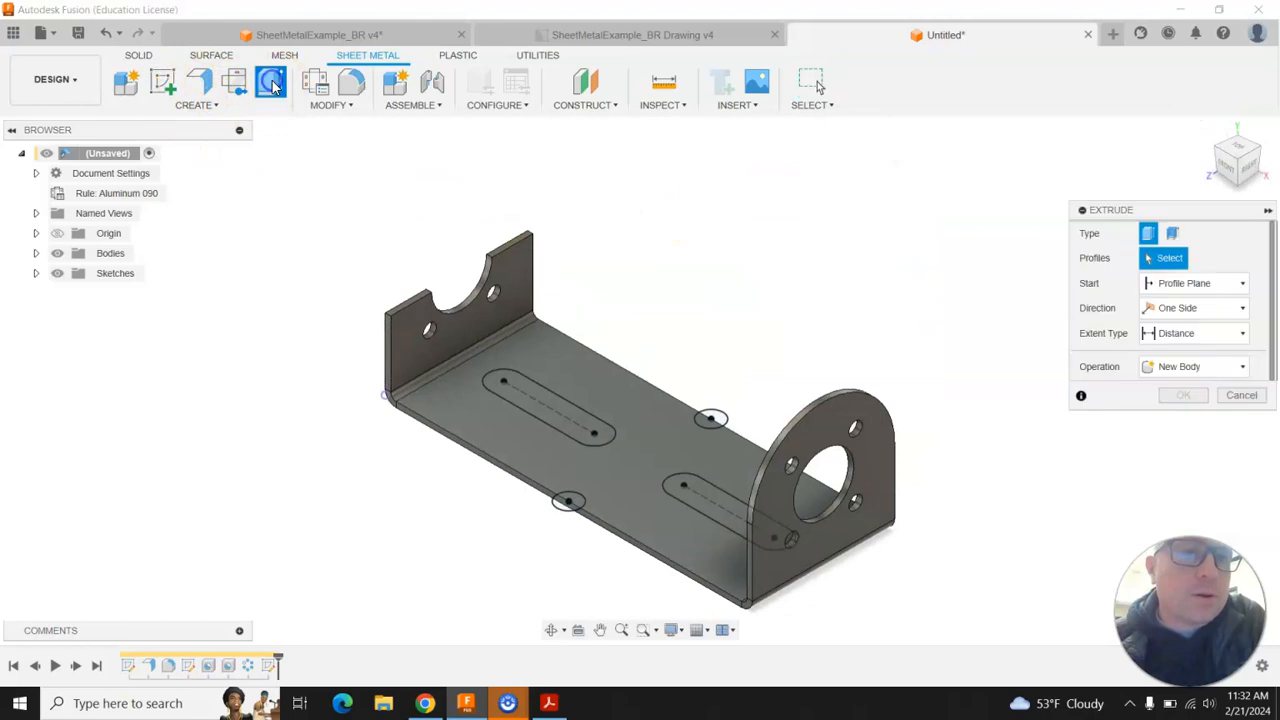
left_click(566, 414)
left_click(720, 508)
left_click(712, 420)
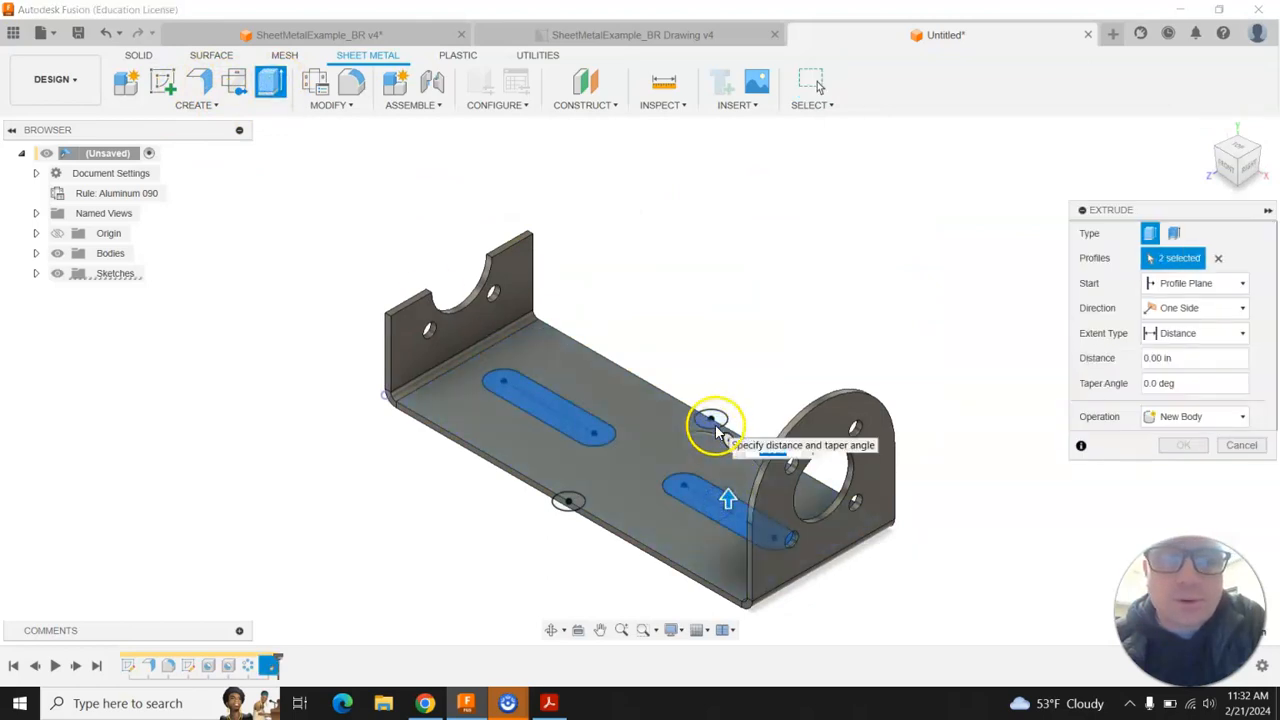
left_click(570, 502)
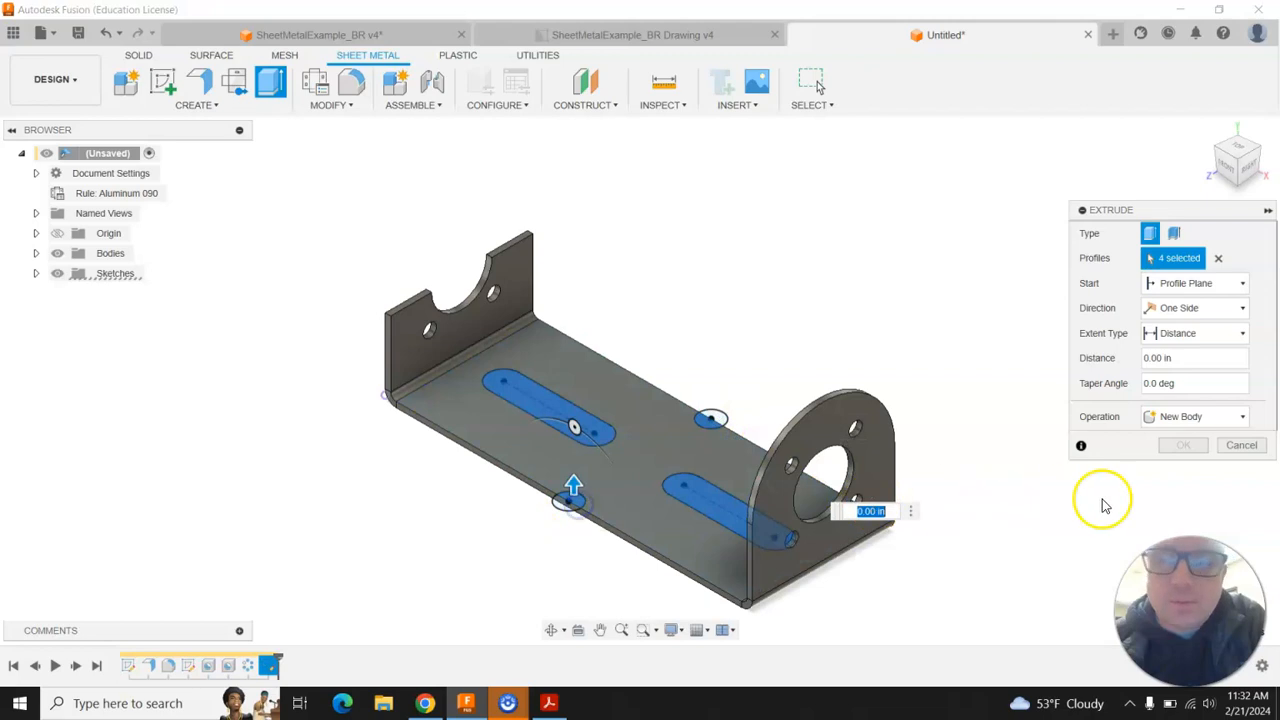
left_click(1163, 420)
left_click(1168, 454)
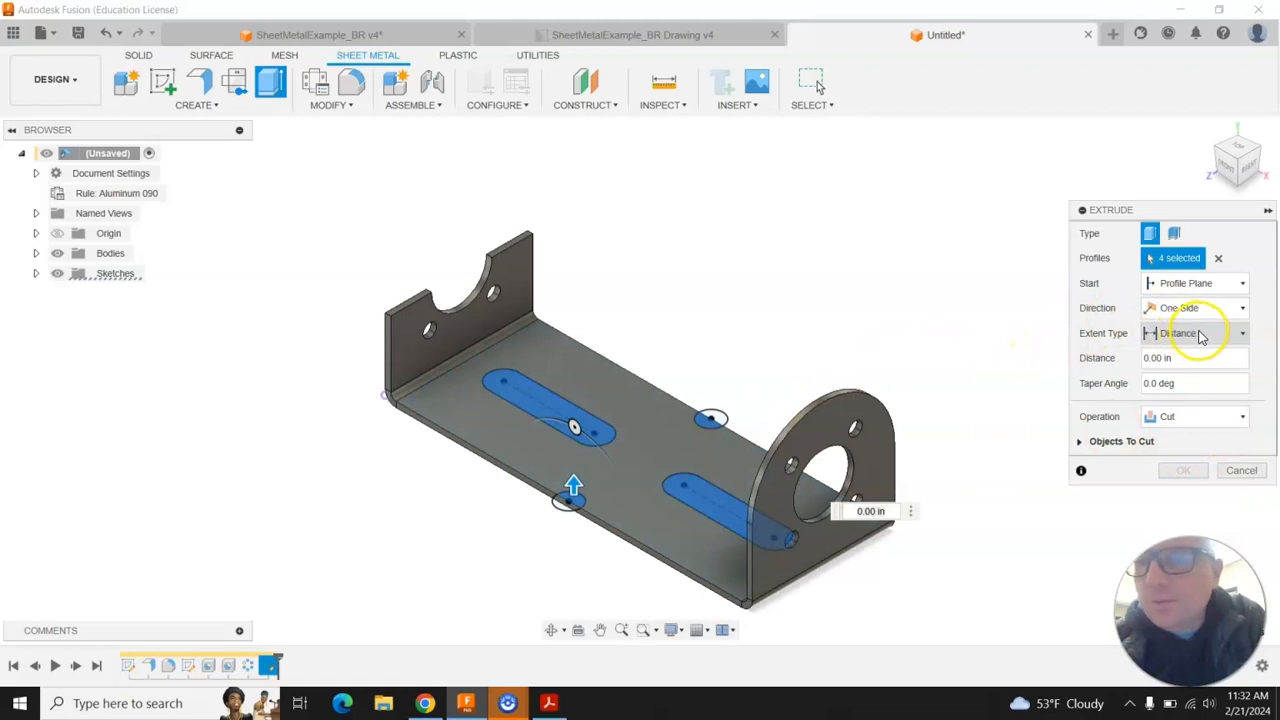
left_click(1201, 337)
left_click(1189, 385)
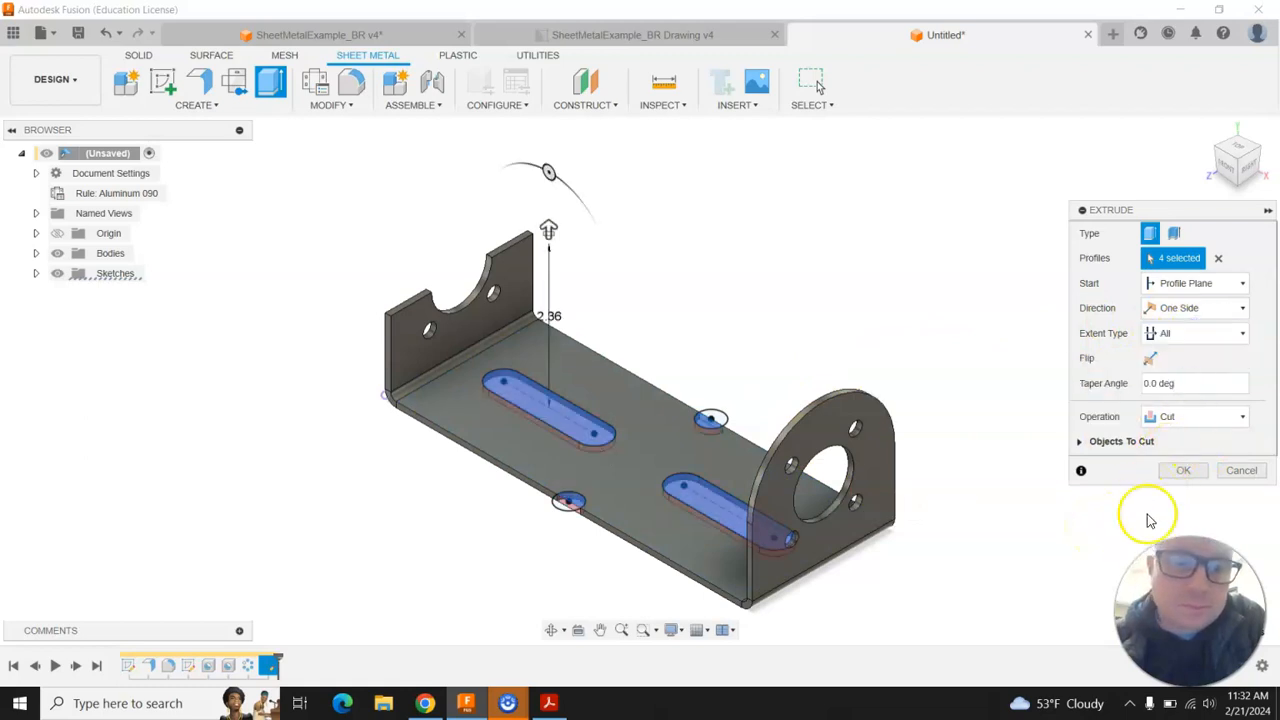
left_click(1184, 471)
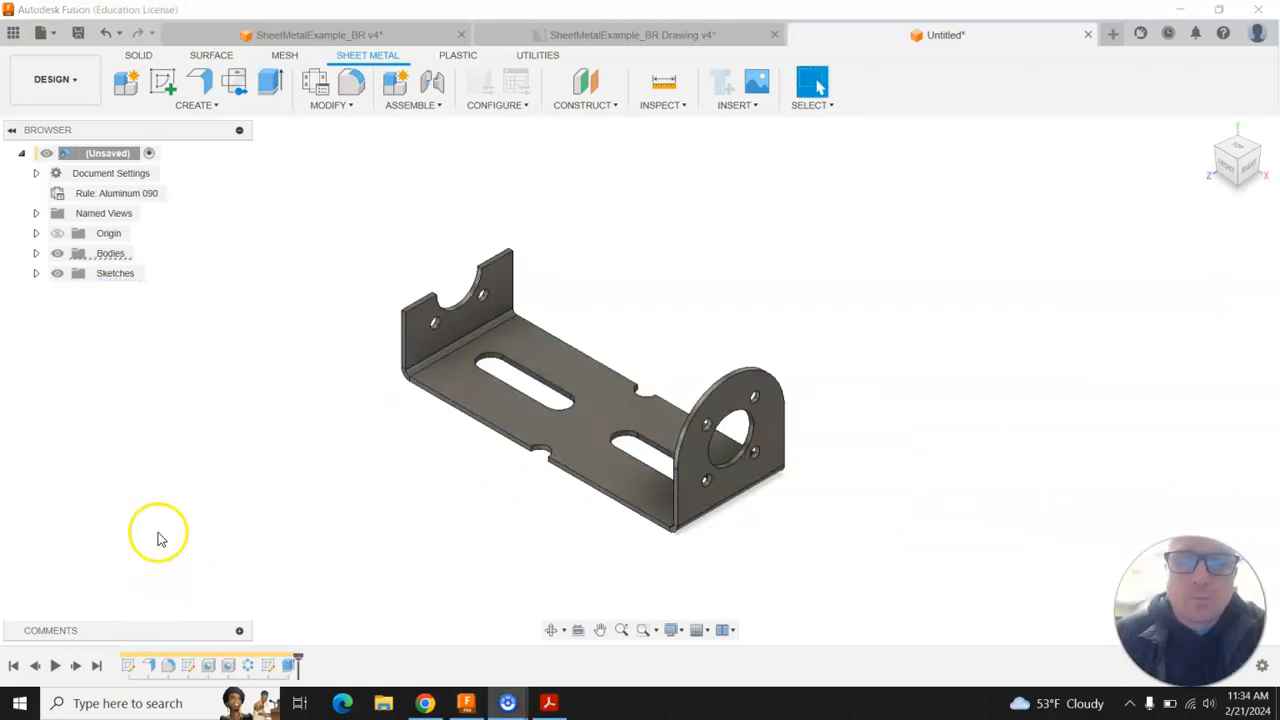
- Consult the bracket's PDF drawing and add a 1.18 in flange at -45 degrees on the plate's front edge between the relief and the round-topped flange
left_click(548, 703)
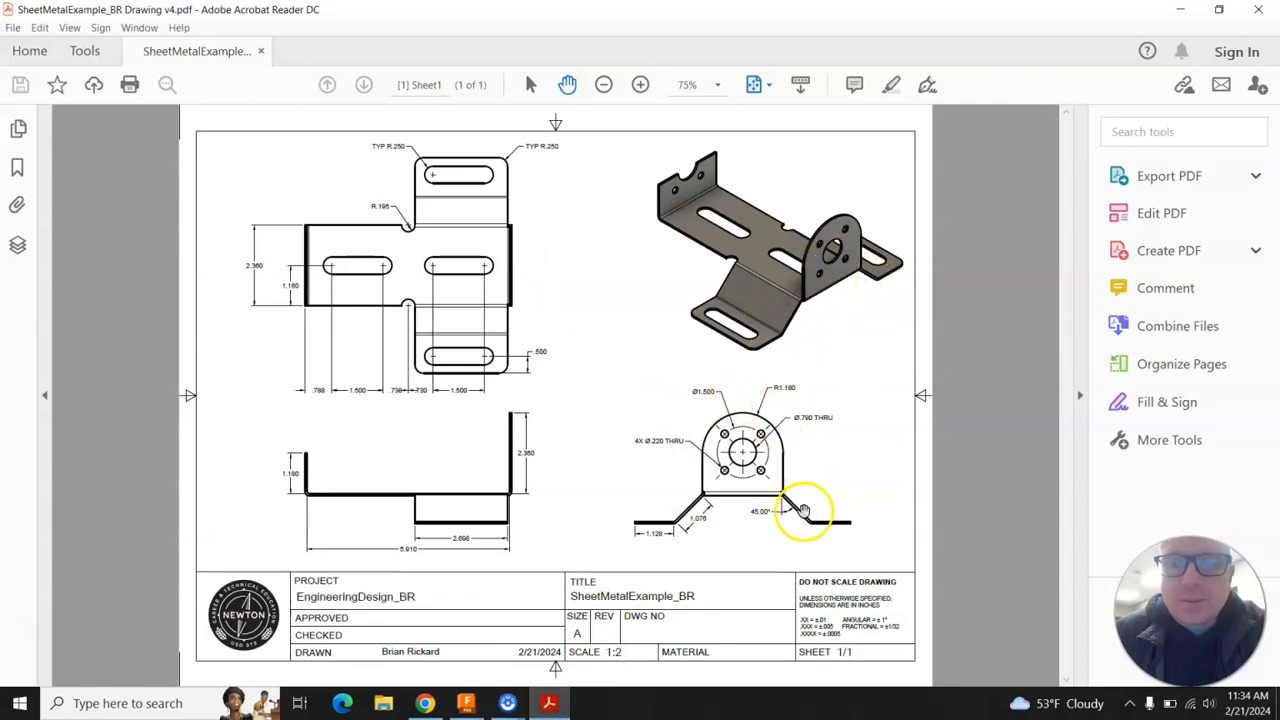
left_click(466, 703)
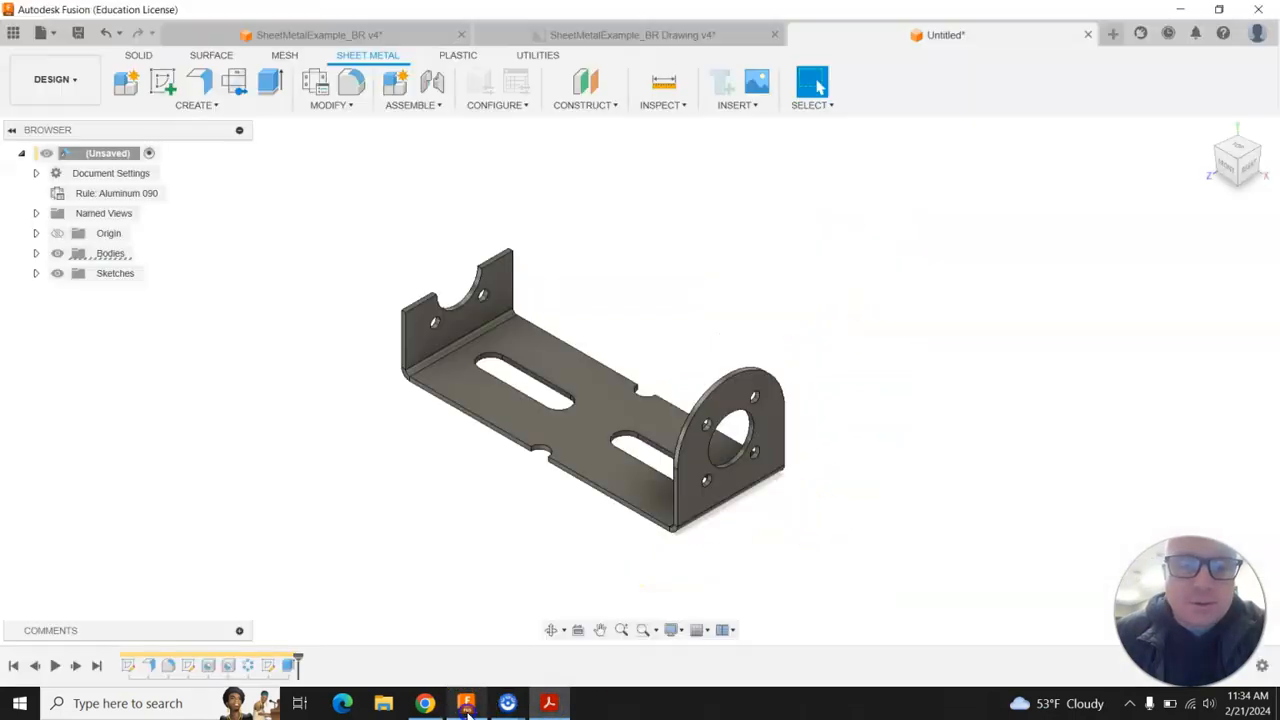
left_click(199, 83)
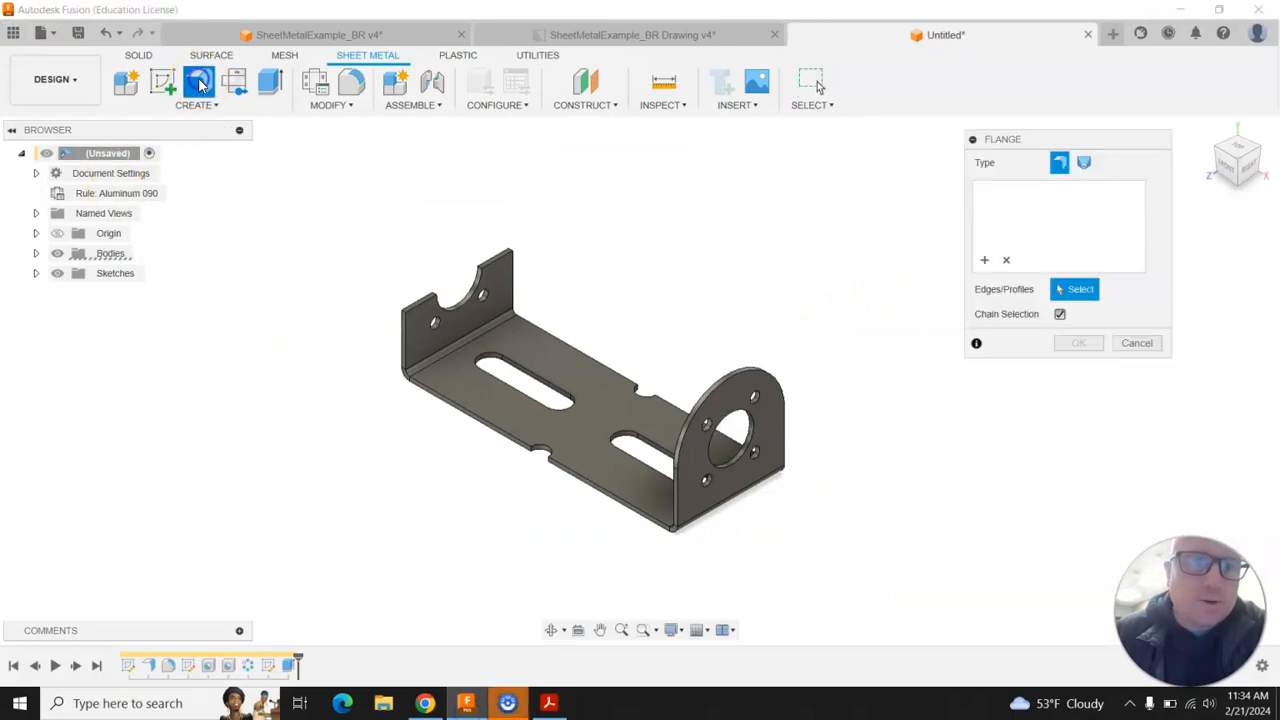
left_click(604, 498)
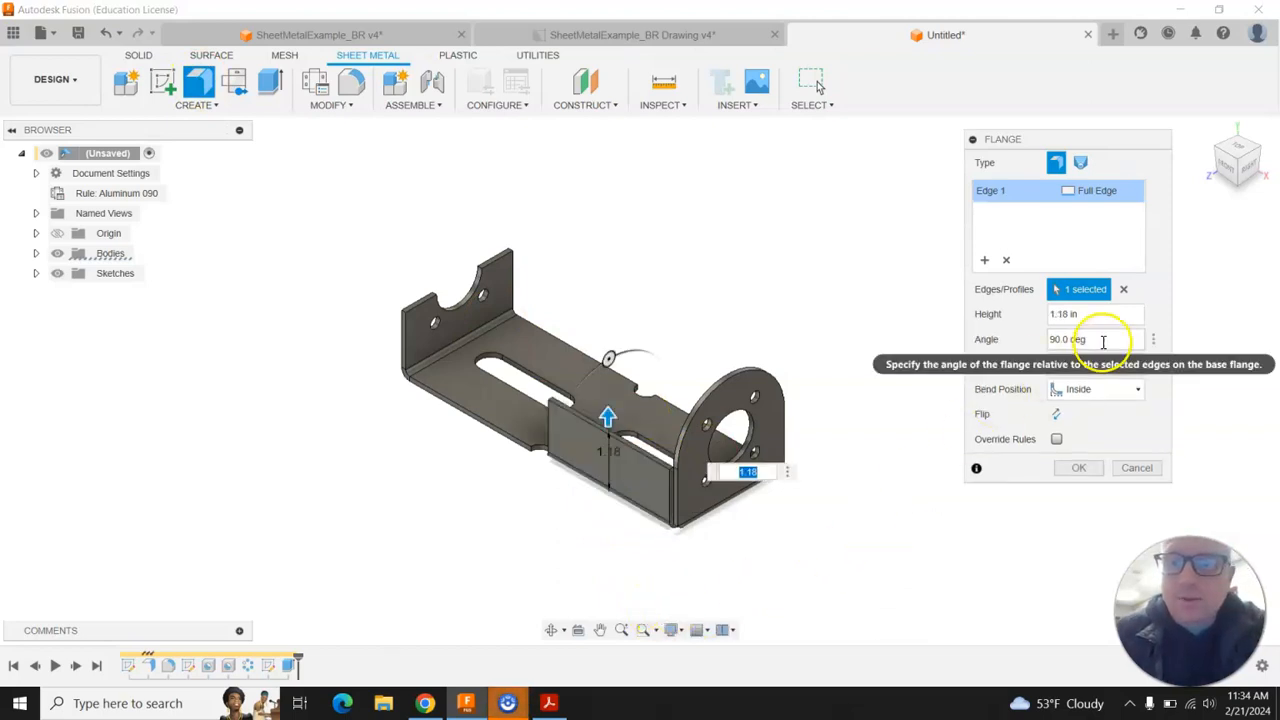
left_click(1100, 339)
key("Return")
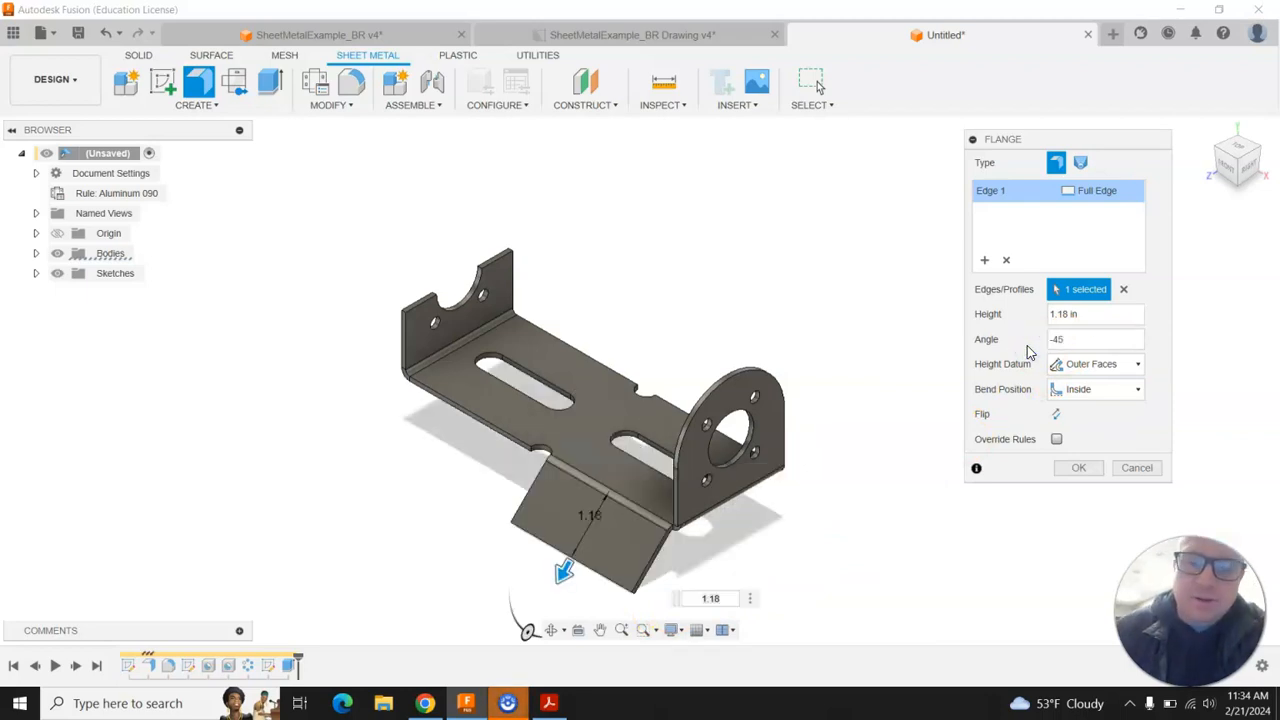
scroll(457, 343, "down", 2)
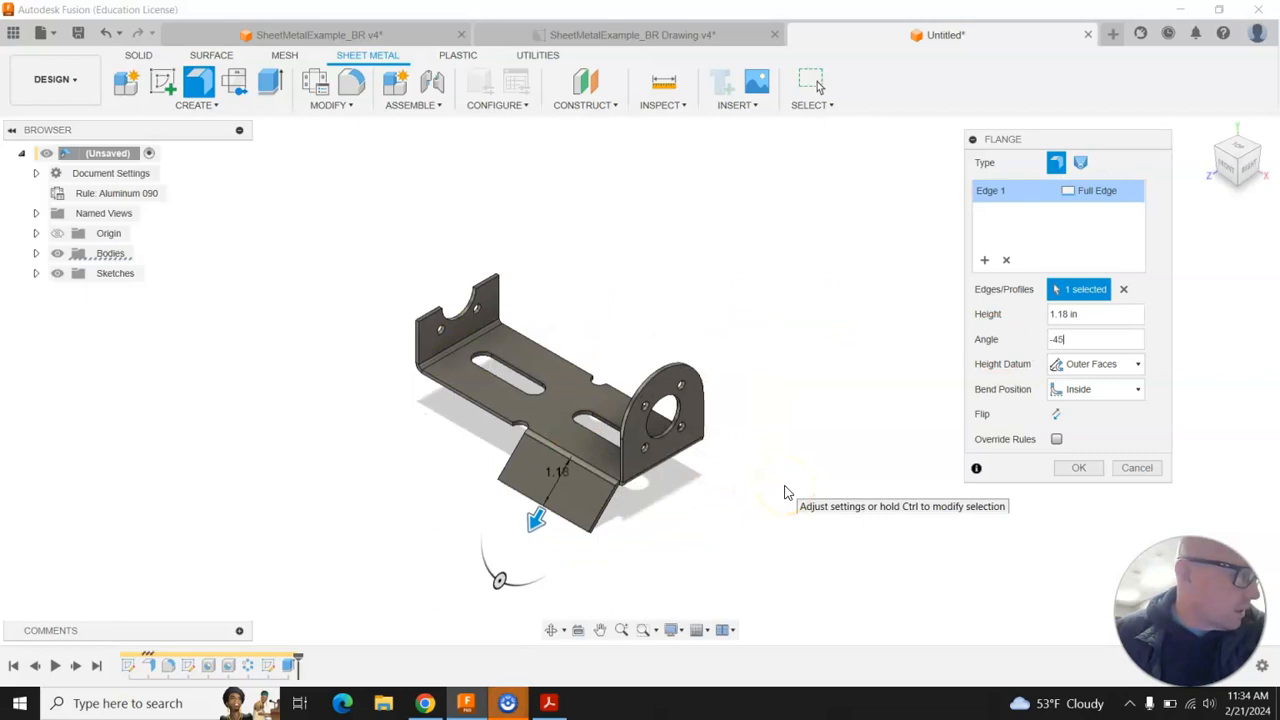
left_click(1079, 468)
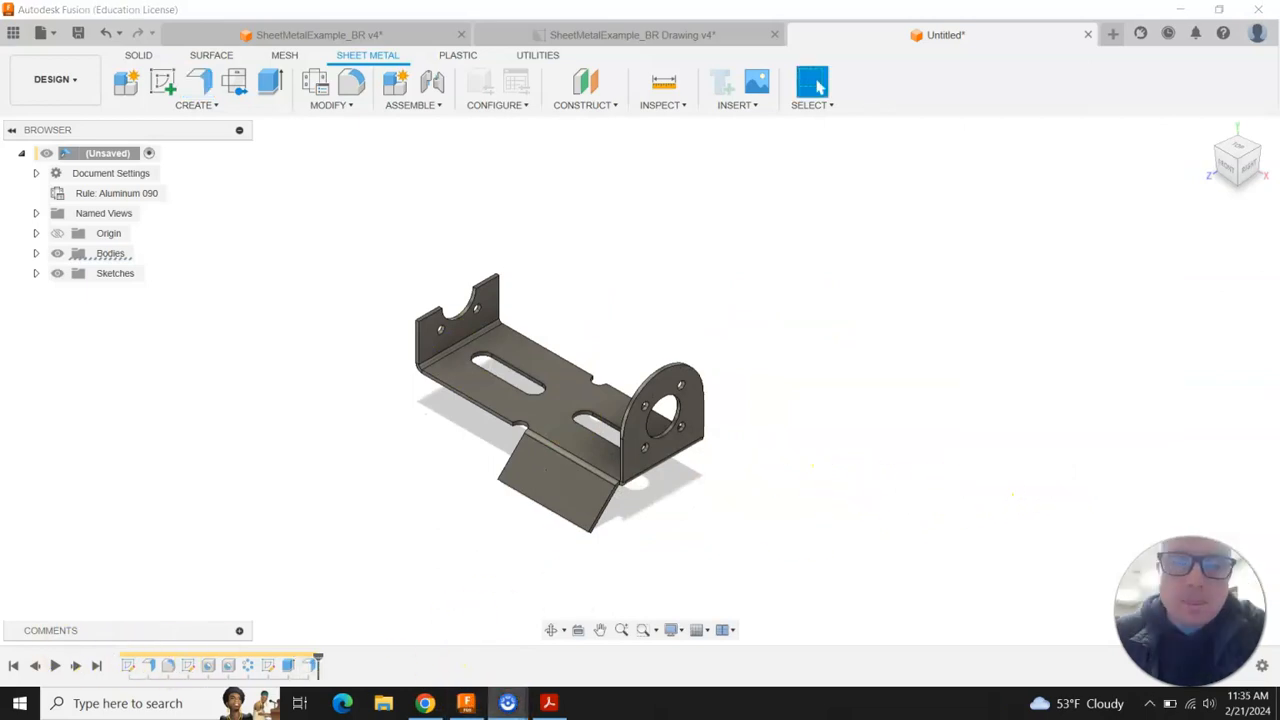
- Add a 1.128 in flange at 45 degrees along the outer edge of the angled side flange
scroll(614, 549, "up", 2)
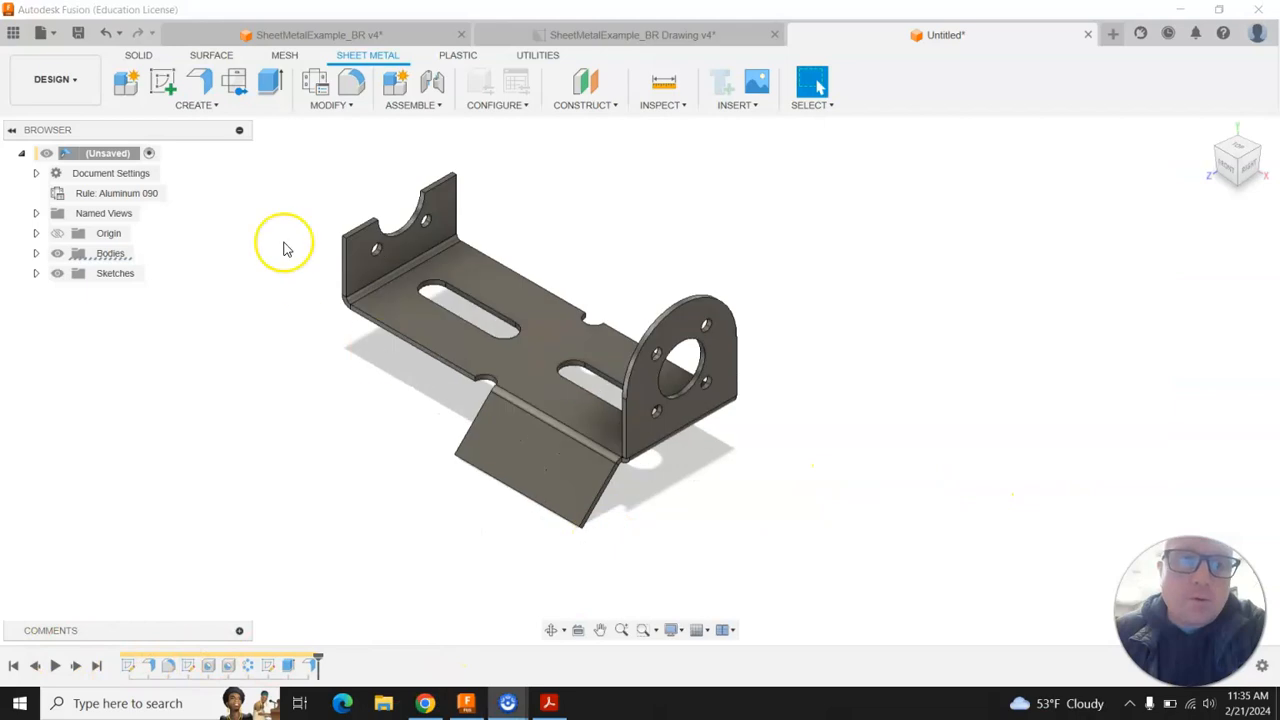
left_click(201, 84)
left_click(540, 511)
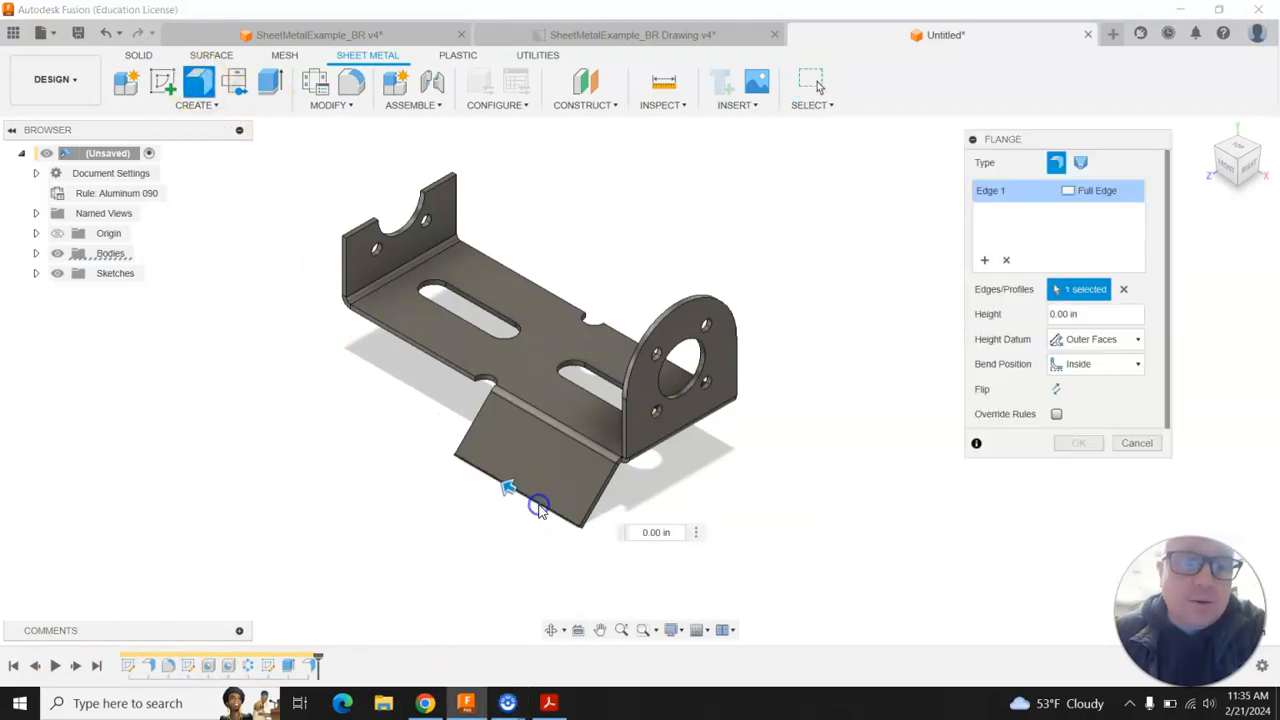
left_click_drag(508, 486, 412, 465)
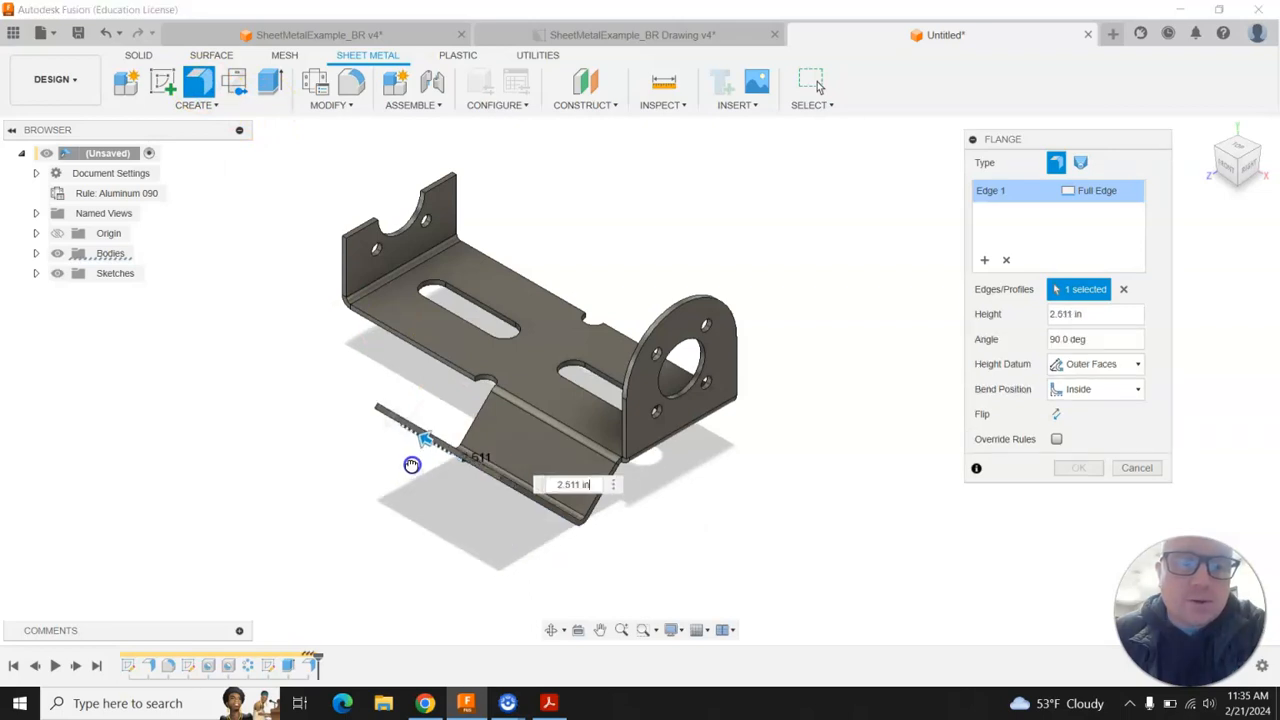
left_click(1090, 339)
type("451.128")
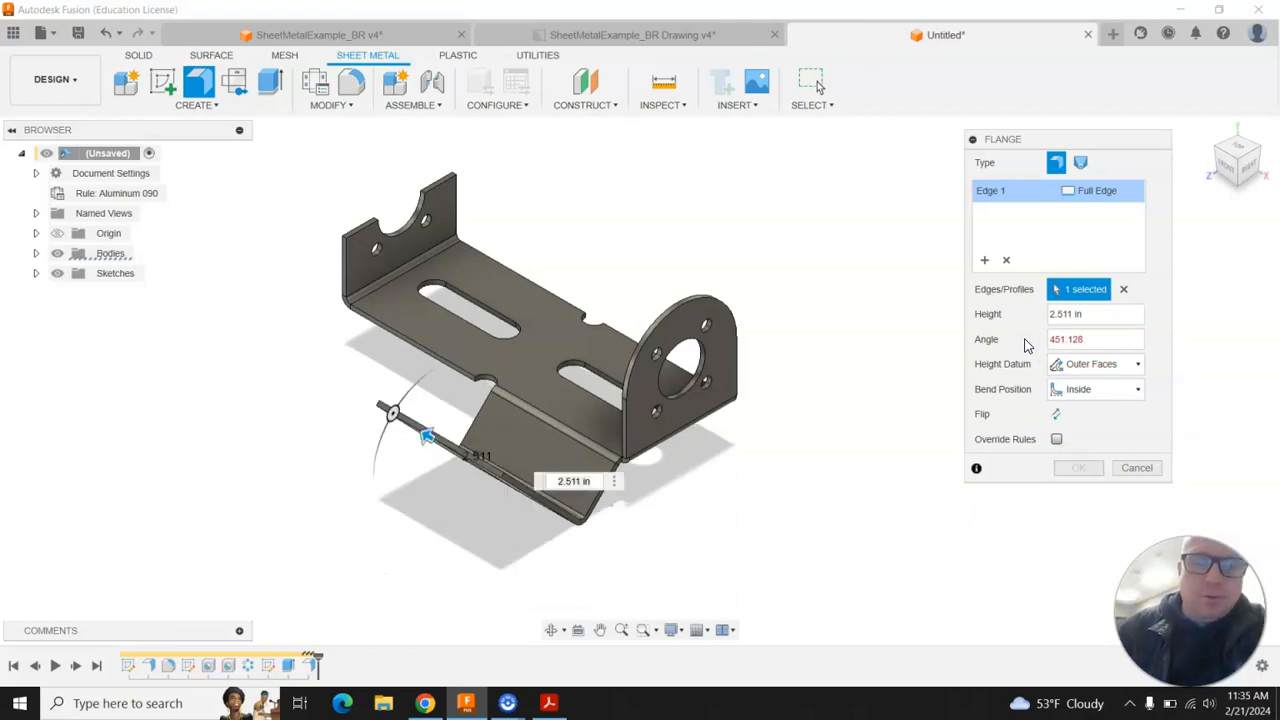
left_click(1066, 318)
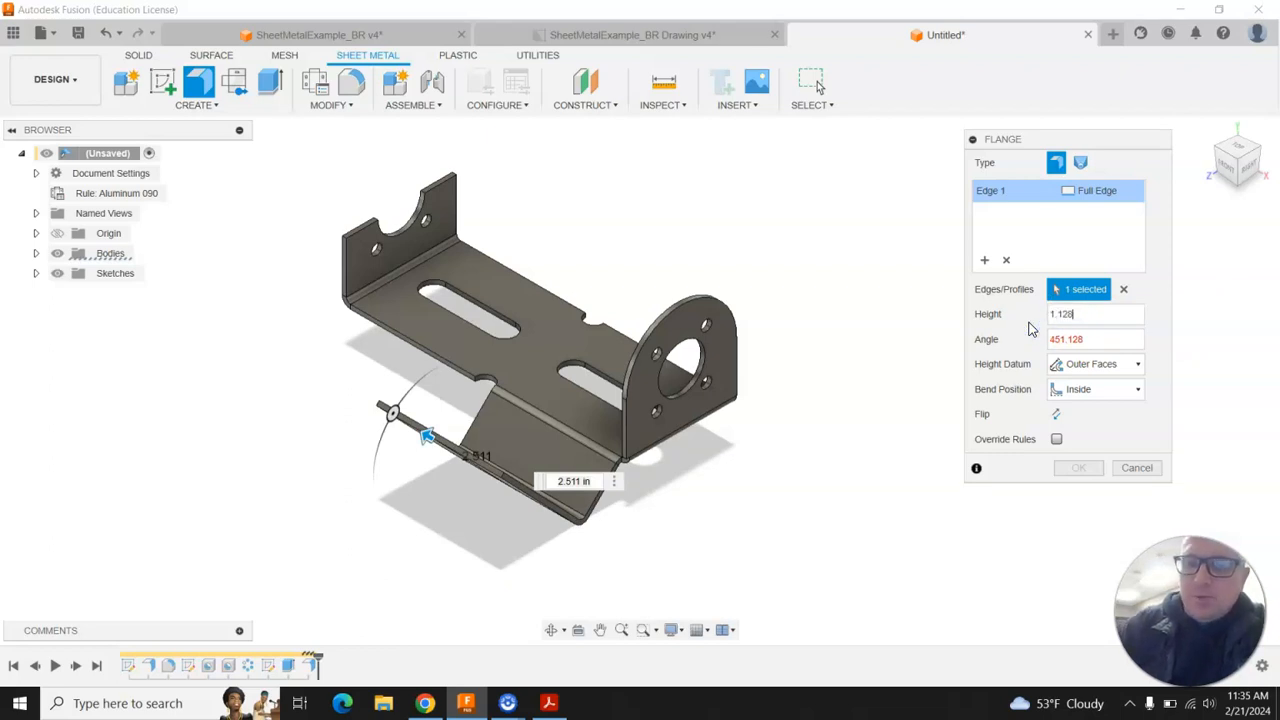
left_click_drag(1109, 339, 1019, 342)
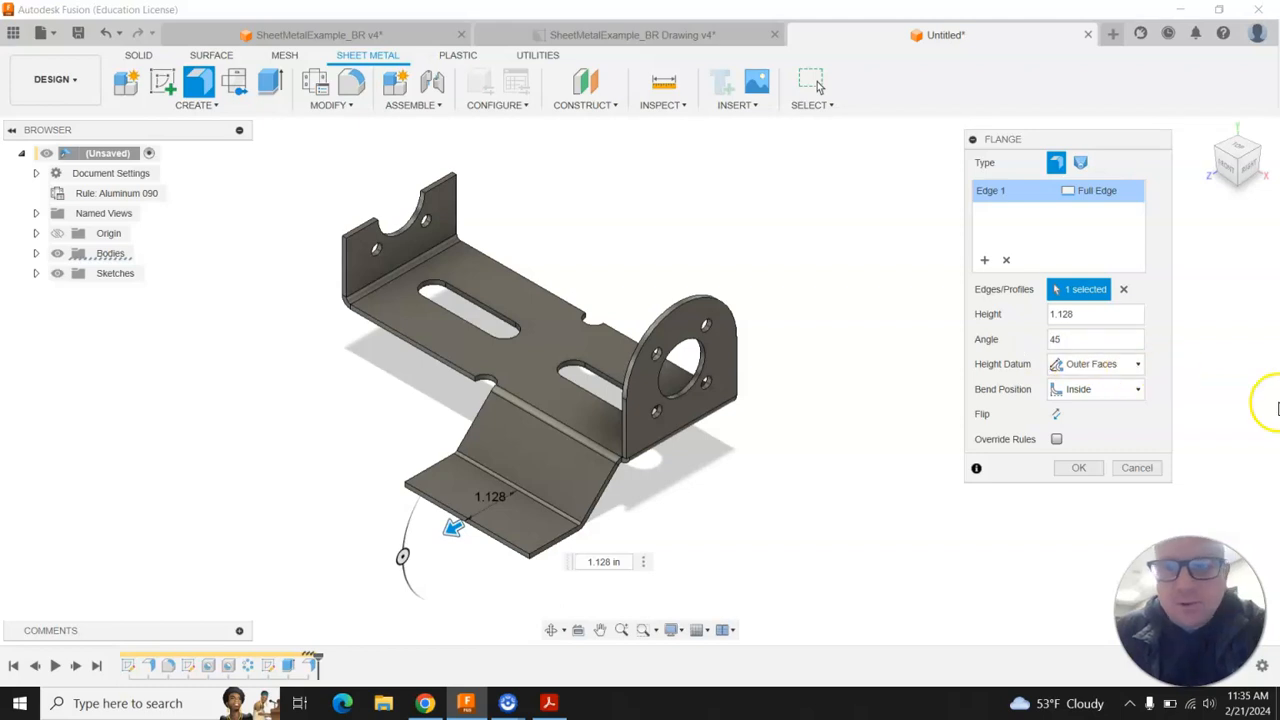
left_click(1086, 469)
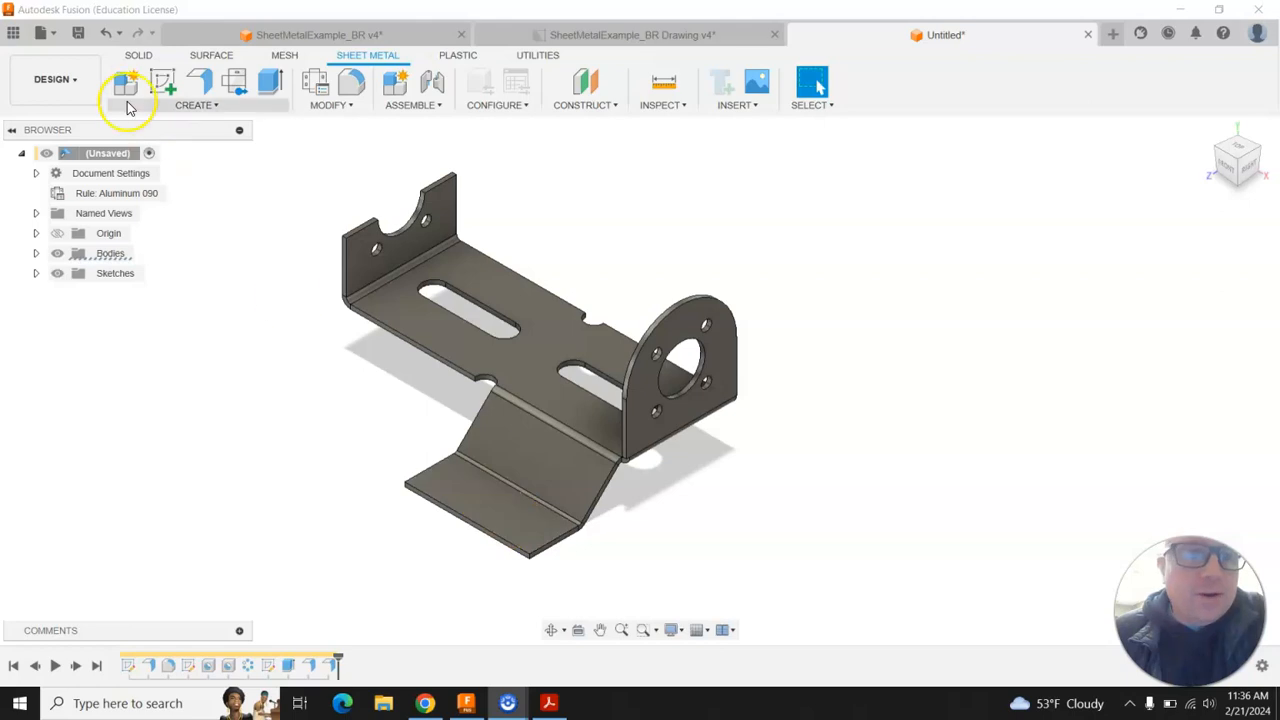
- Sketch a center-to-center slot on the new flange's upper face, 1.5 in between centers and 0.5 in wide
left_click(162, 80)
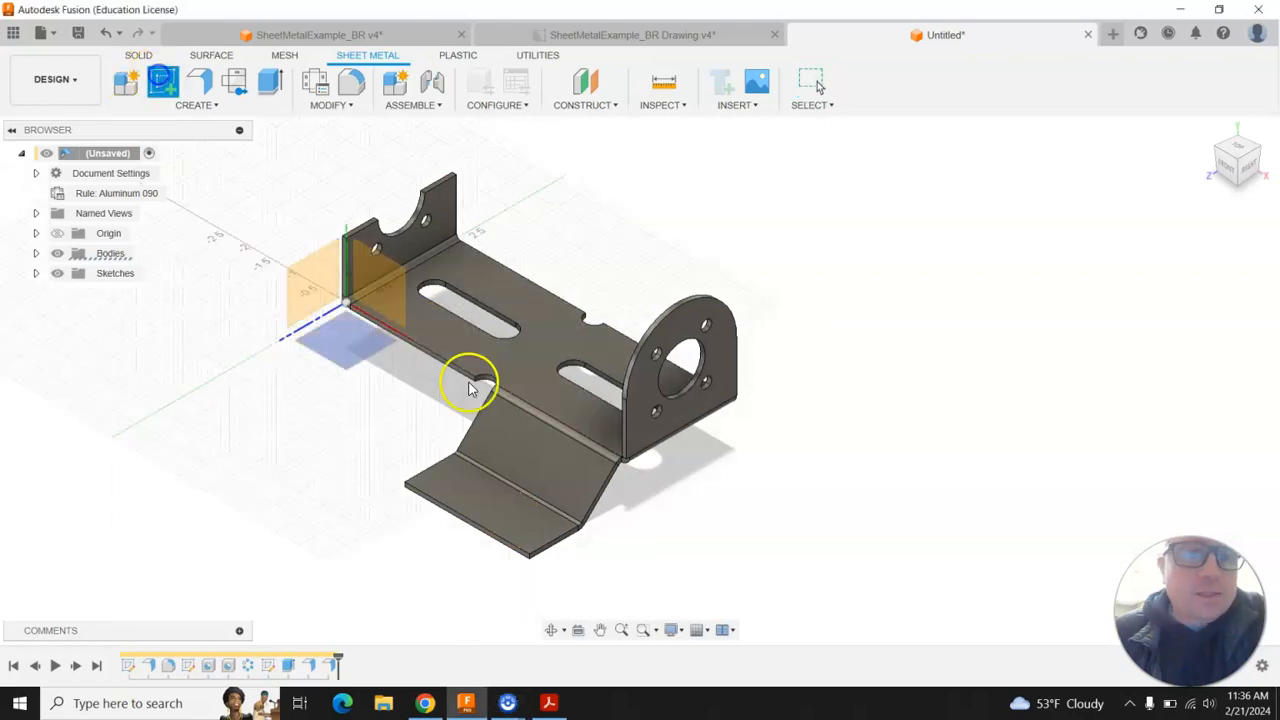
left_click(485, 498)
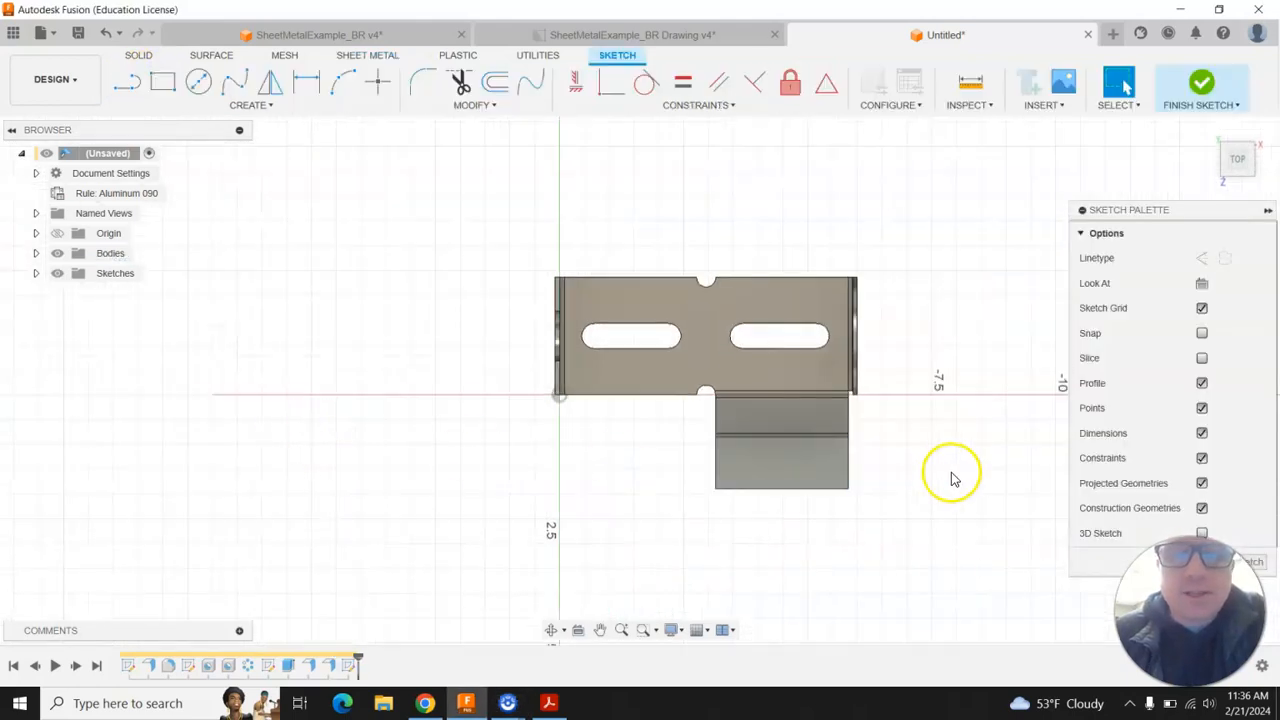
left_click(251, 107)
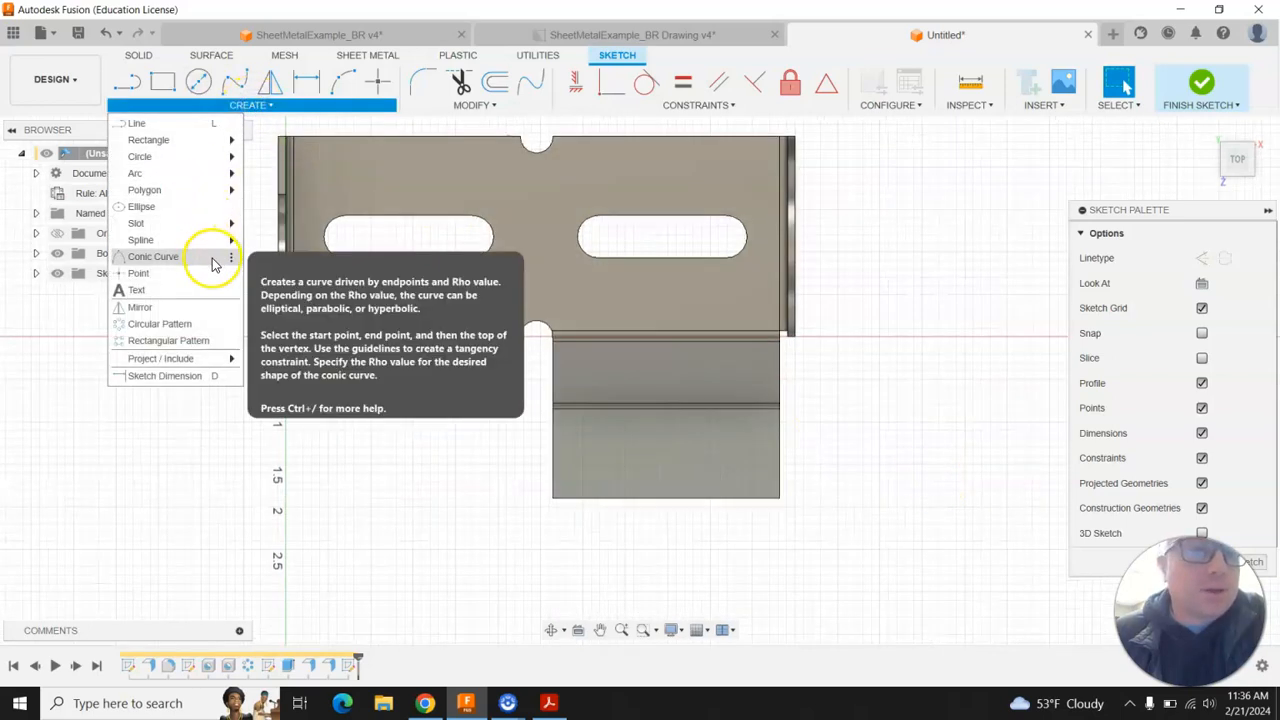
mouse_move(211, 224)
left_click(257, 216)
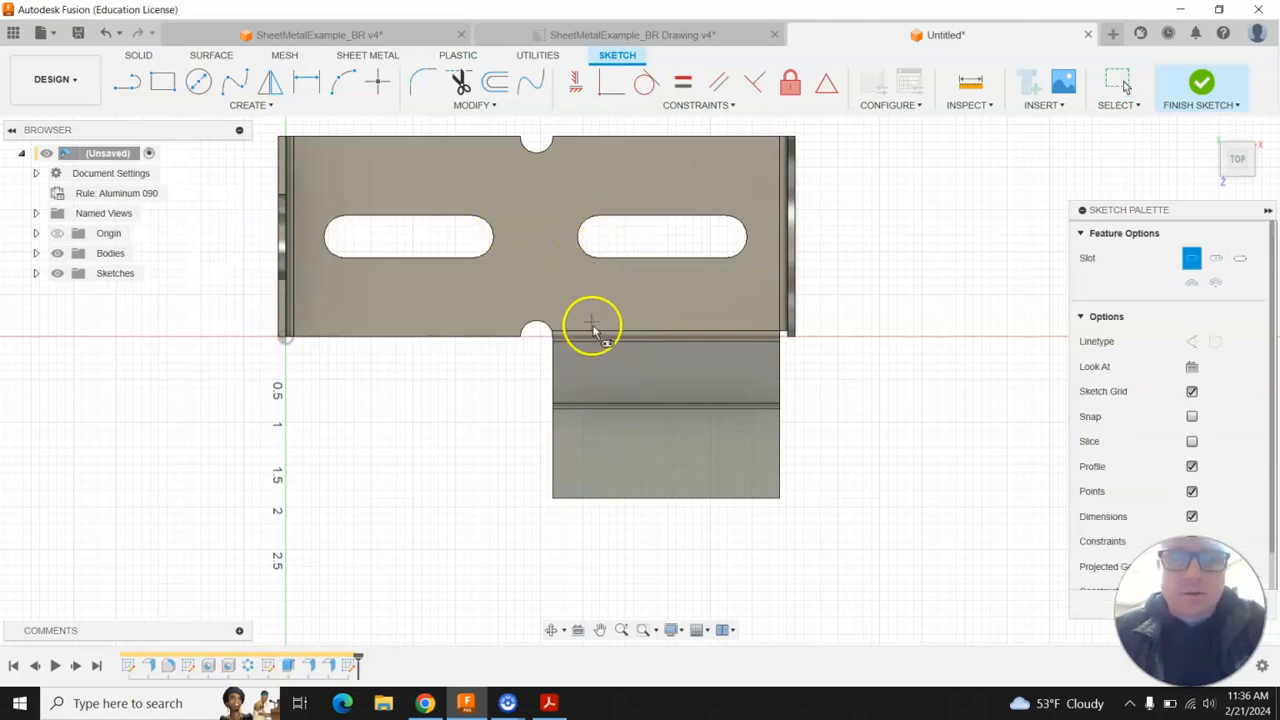
left_click(586, 460)
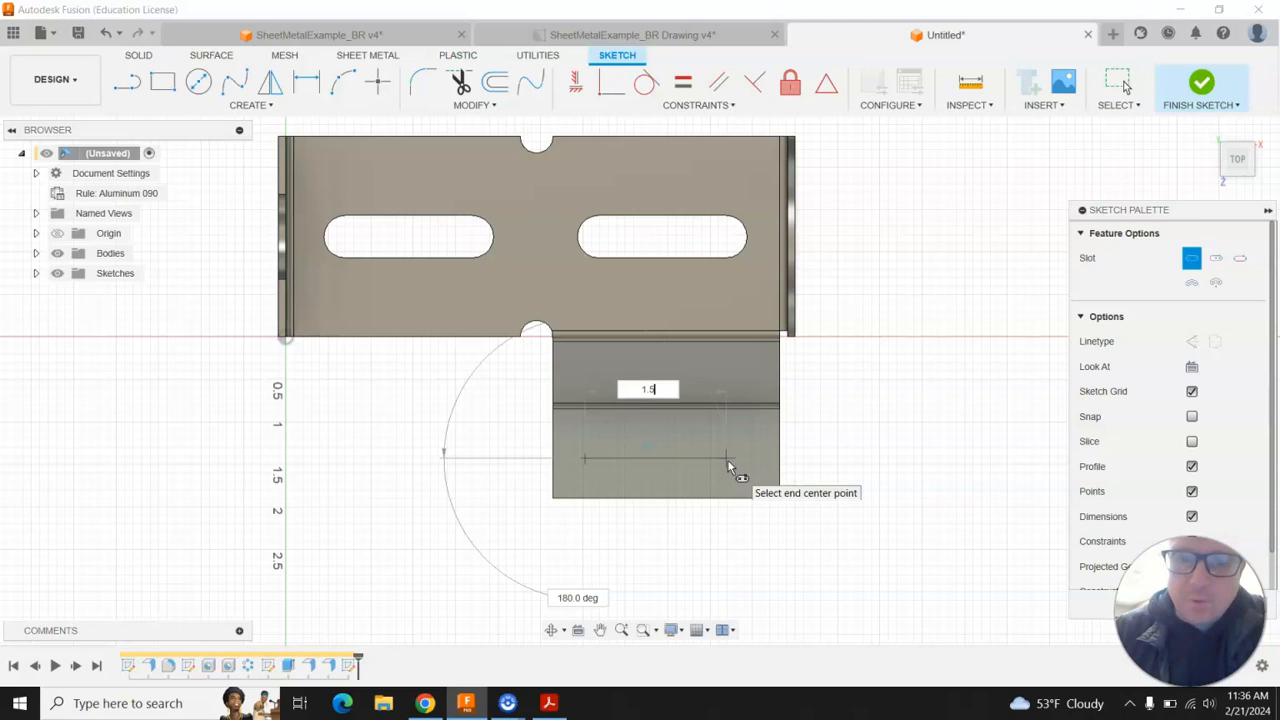
key("Tab")
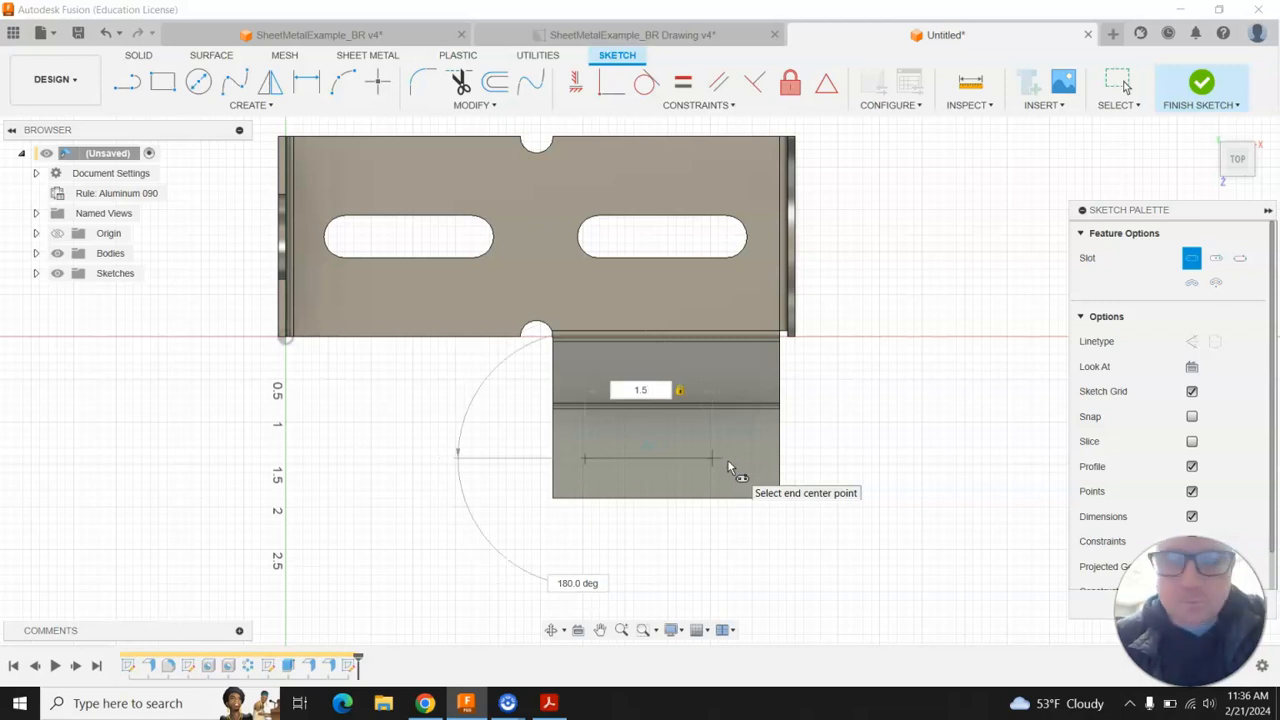
key("Tab")
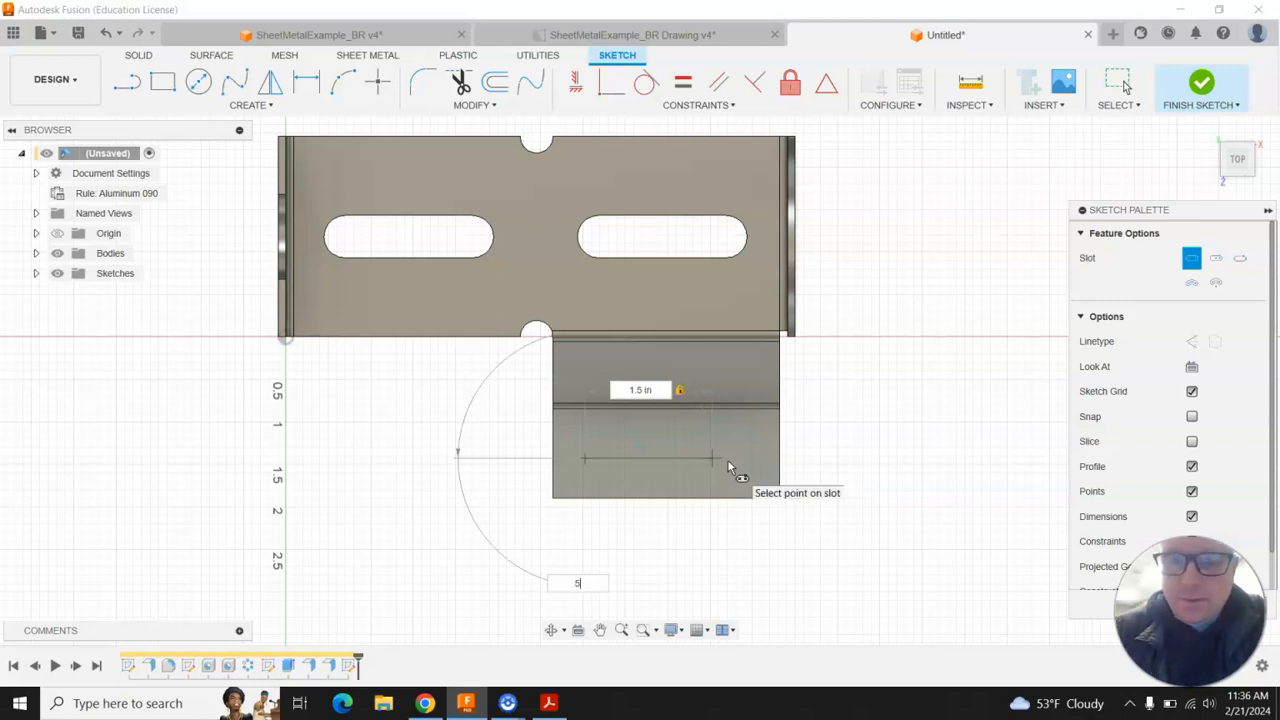
left_click(721, 424)
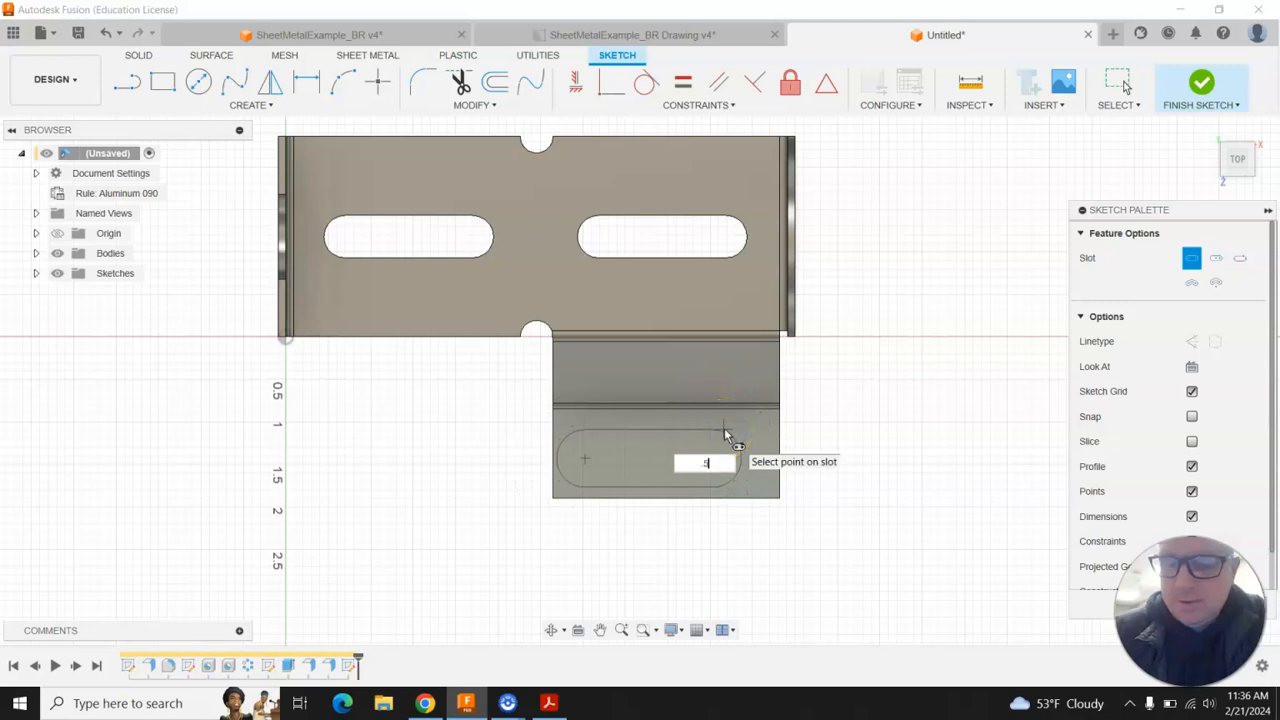
key("Return")
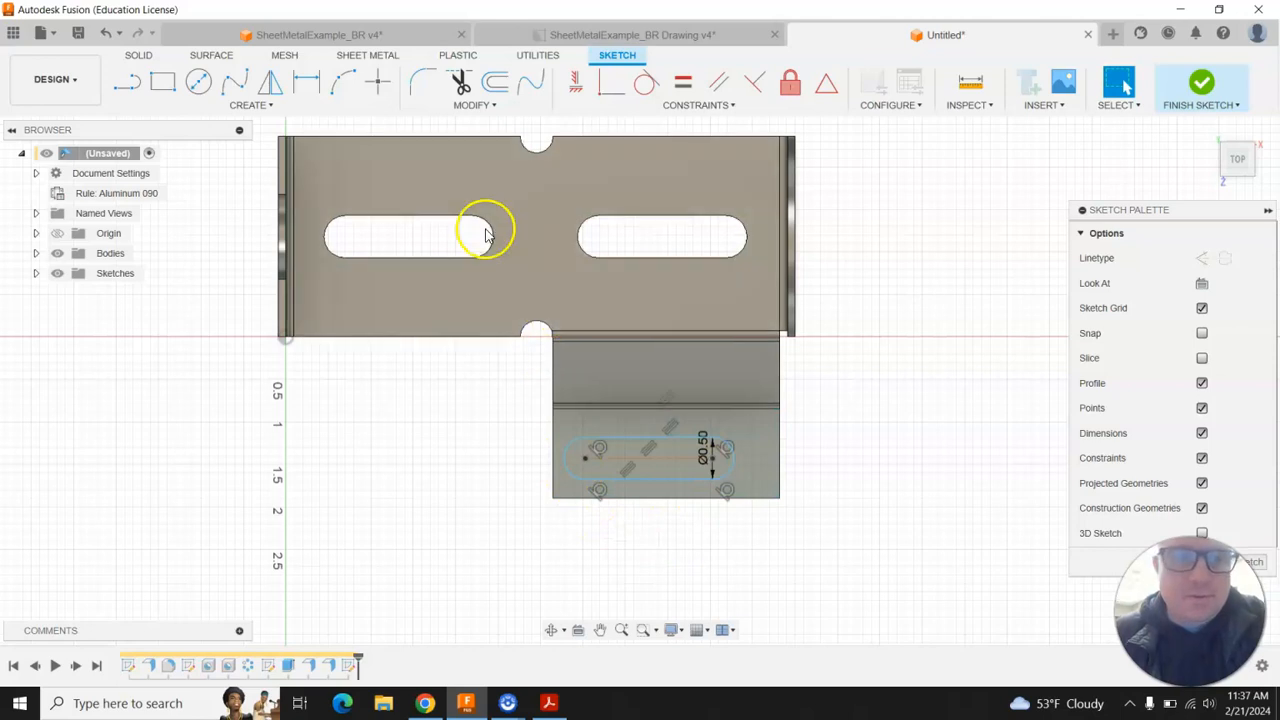
- Dimension the vertical distance from the slot's relief-side arc center to the flange's outer corner as 0.50 in
key("d")
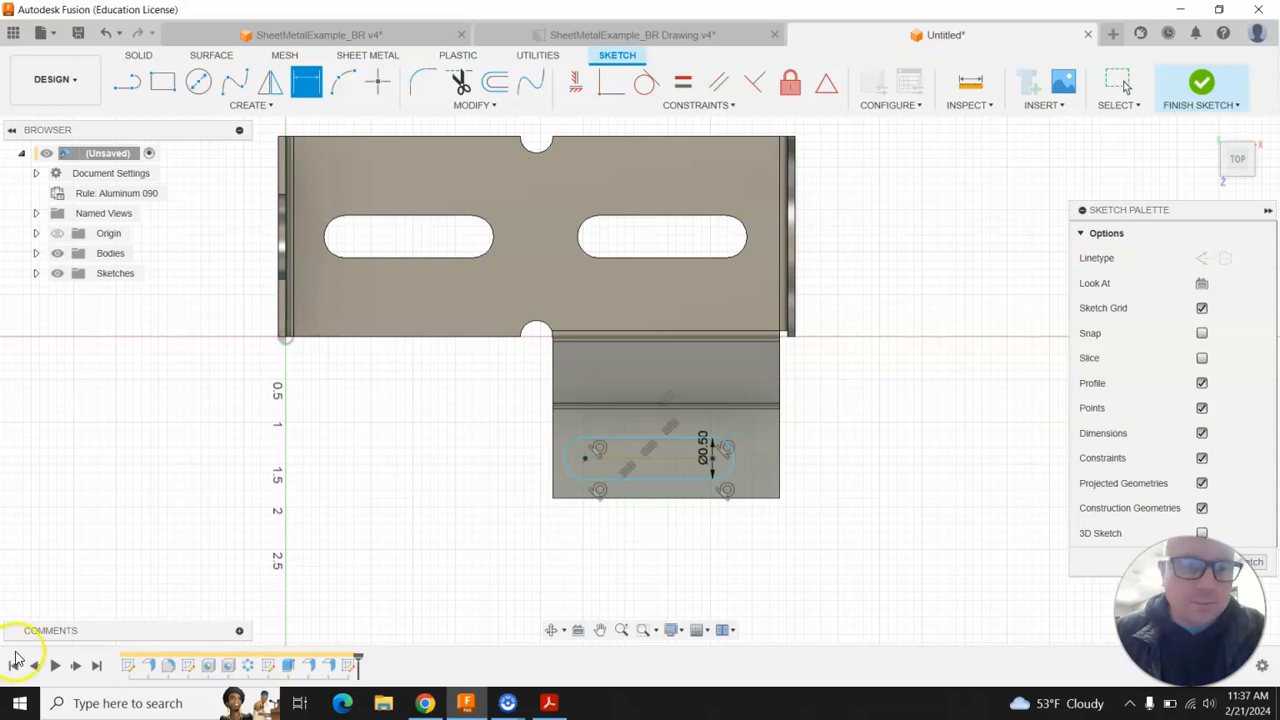
left_click(585, 458)
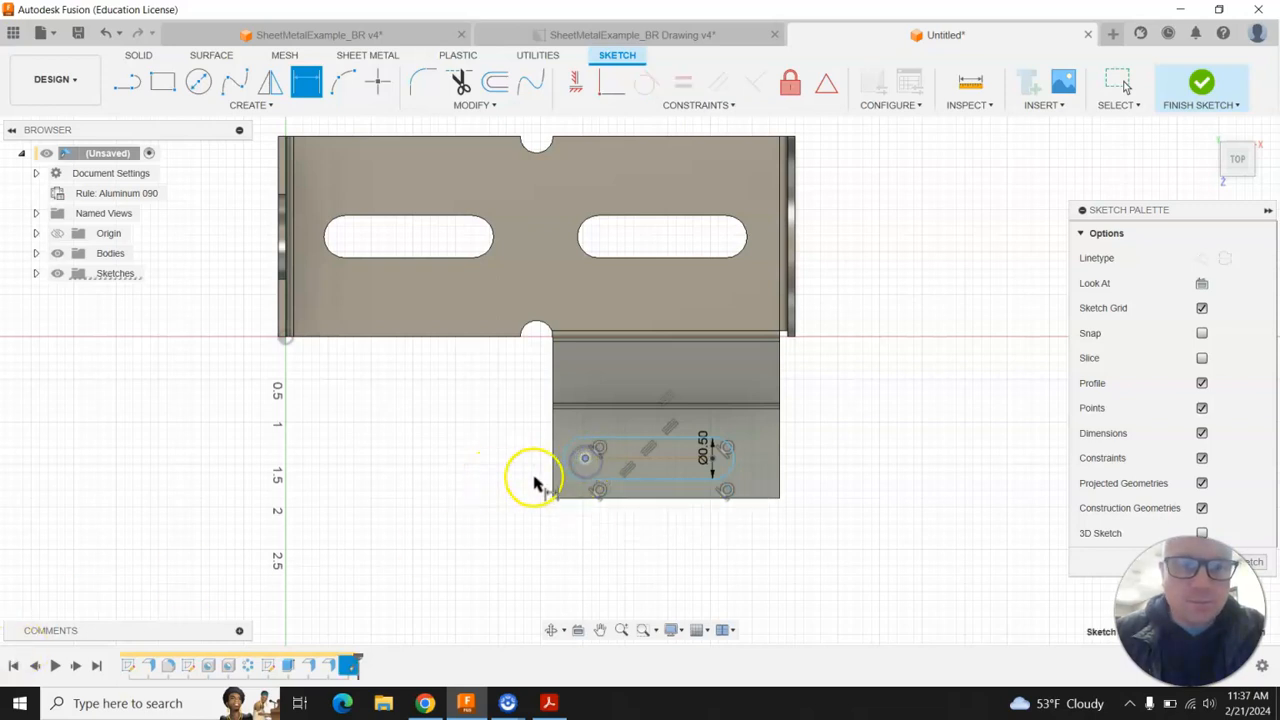
left_click(554, 499)
left_click(506, 477)
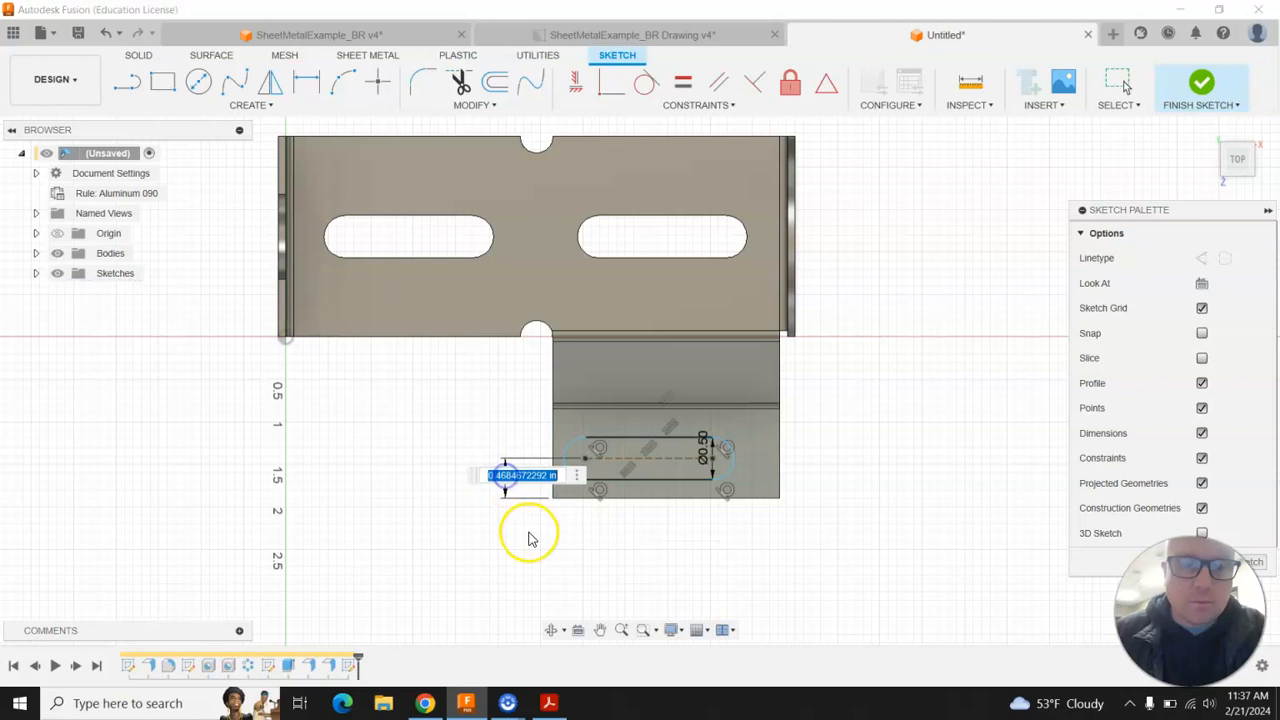
key("Return")
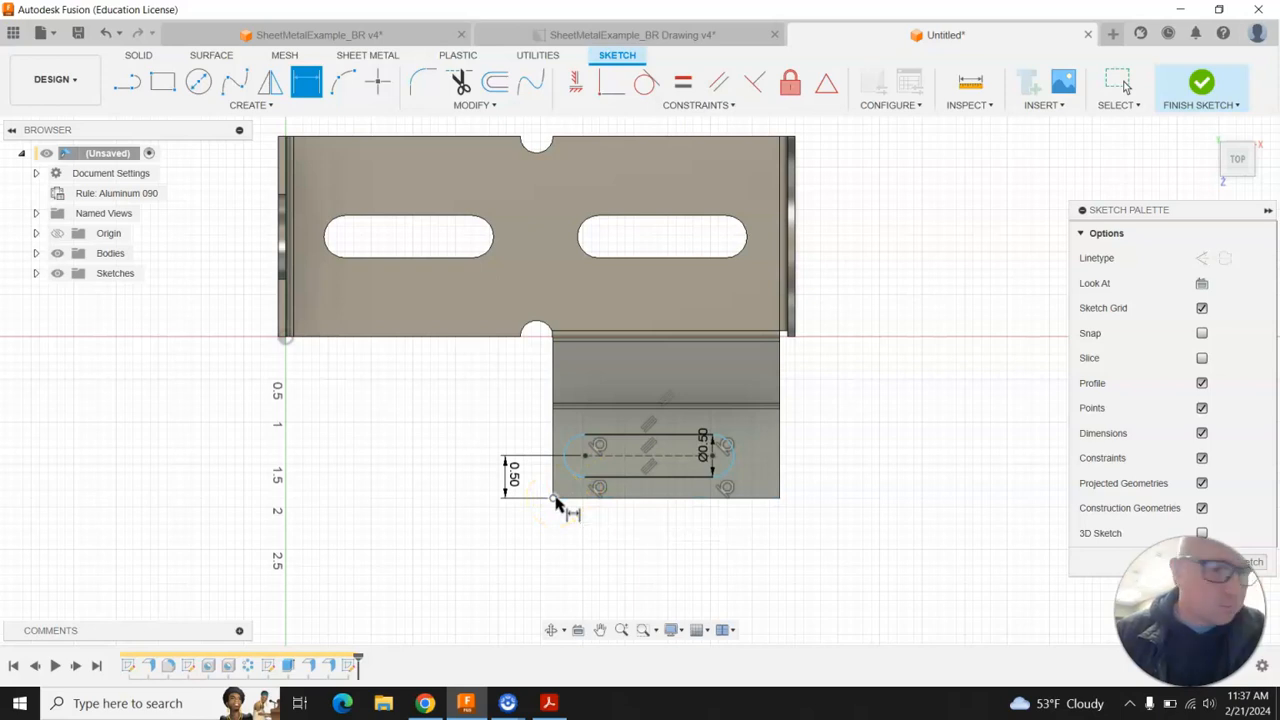
- Project the arc of the adjacent edge relief into the slot sketch
left_click(537, 327)
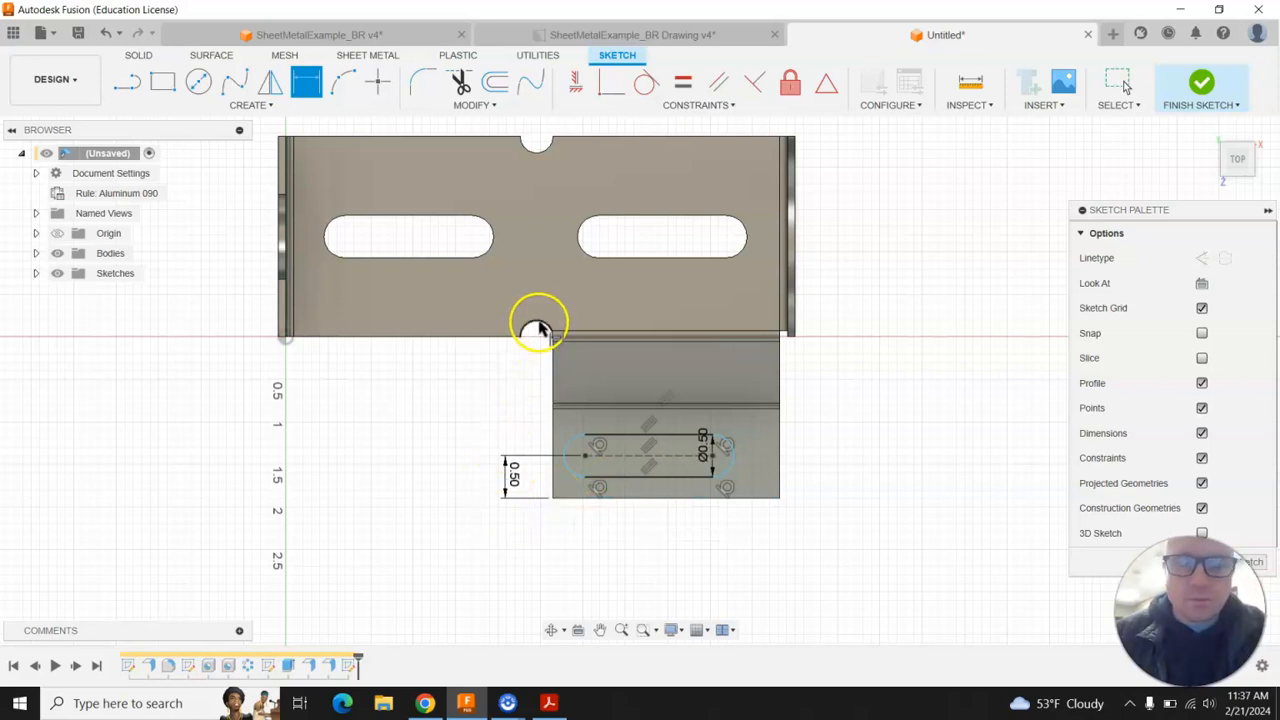
key("p")
left_click(540, 325)
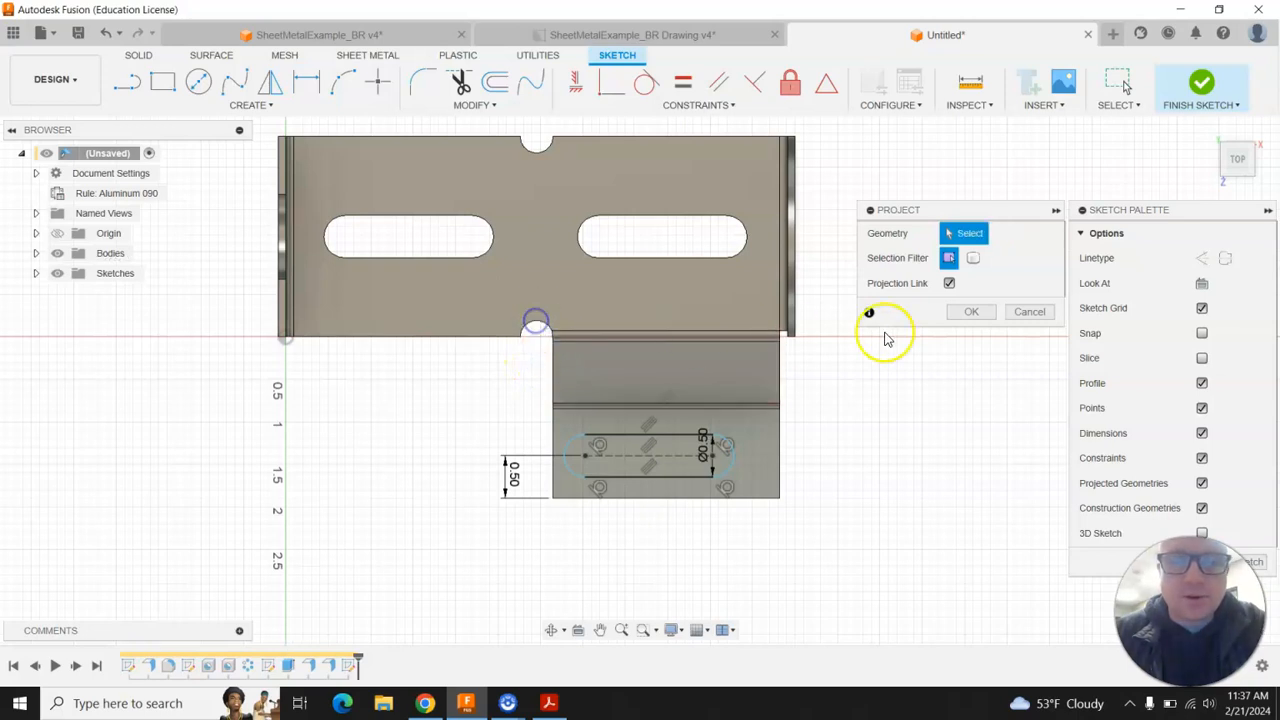
left_click(971, 311)
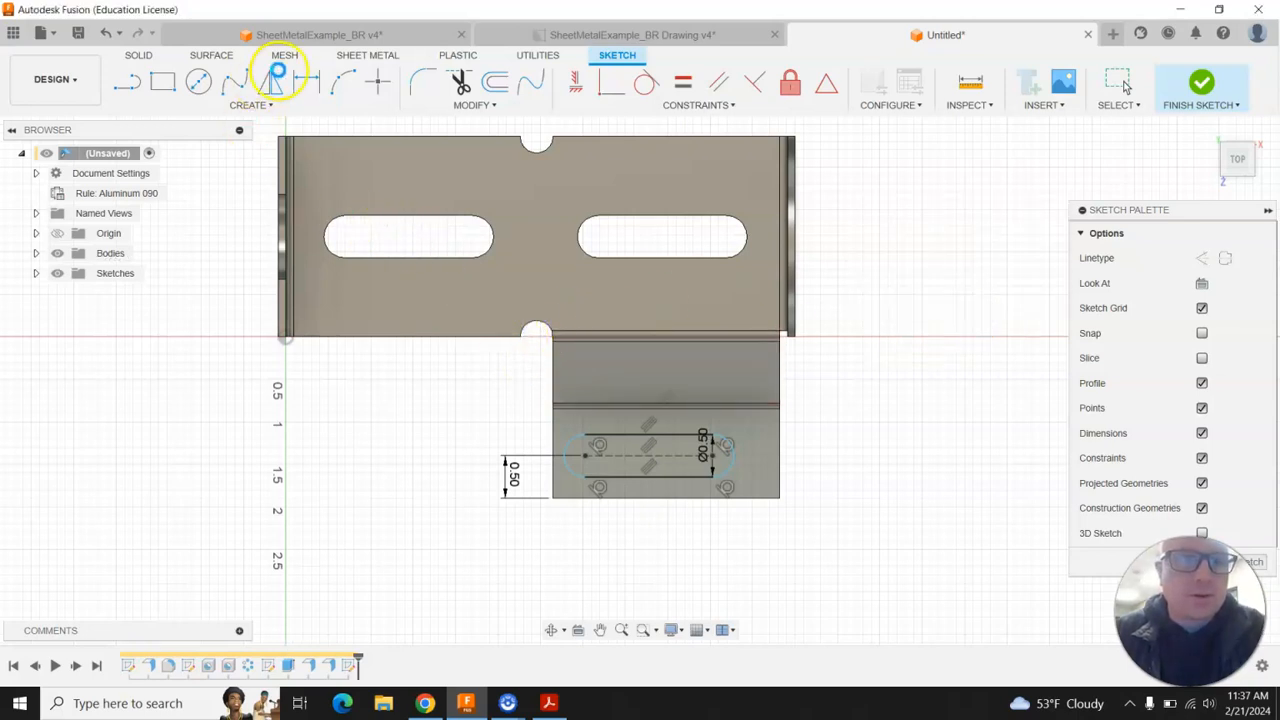
- Dimension the horizontal distance from the projected relief center to the slot's nearer arc center as 0.73 in and finish the sketch
left_click(308, 100)
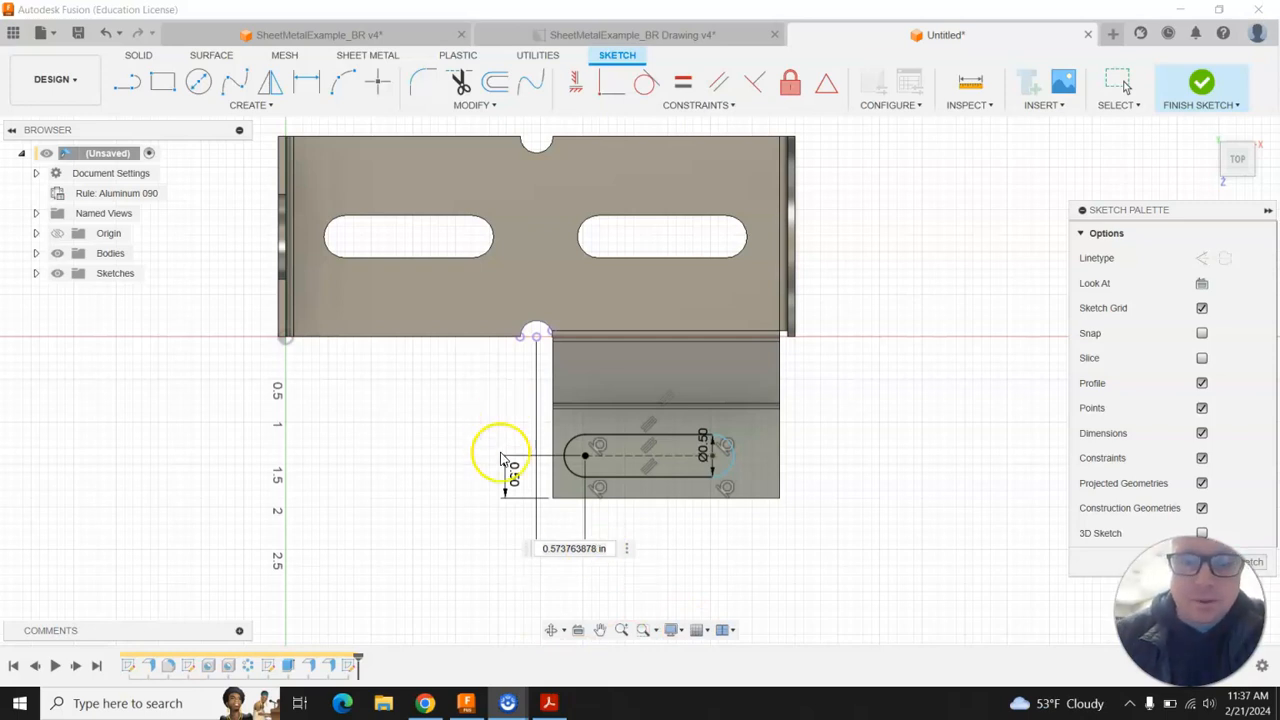
double_click(575, 547)
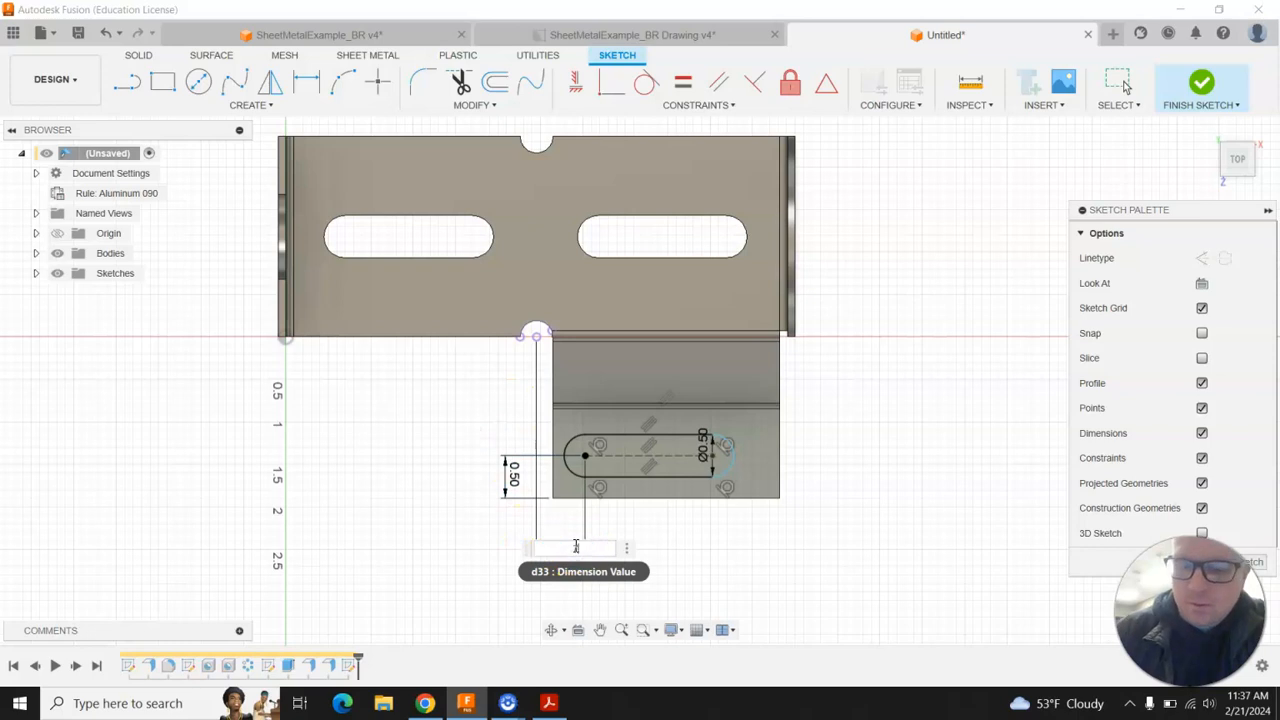
type(".73")
key("Return")
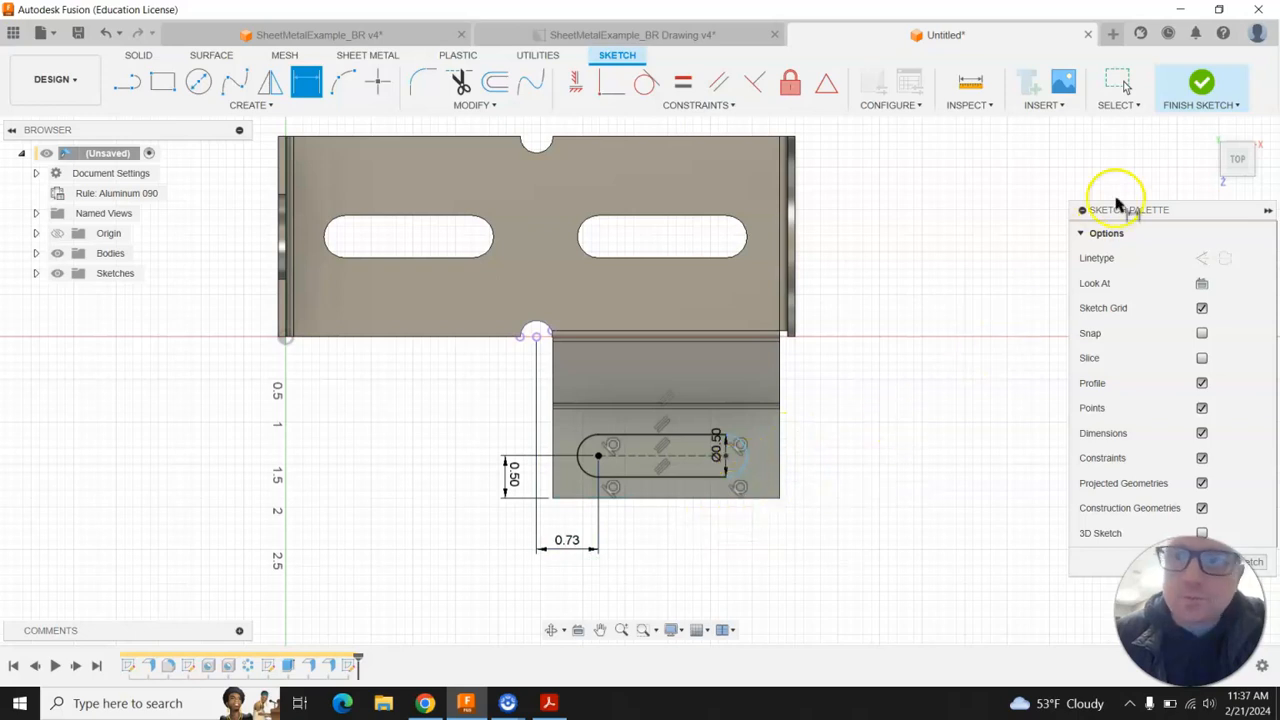
left_click(1199, 83)
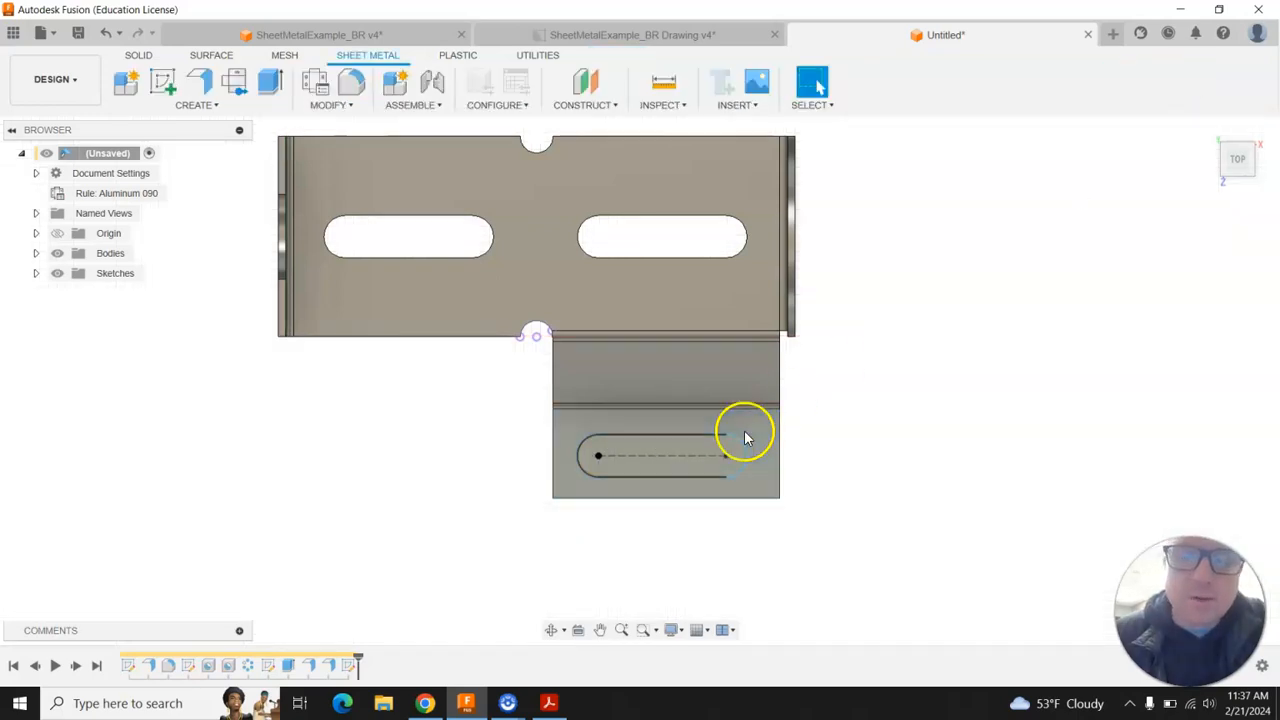
- Extrude the slot profile downward through the outer flange as a cut with the extent set to All
left_click(1204, 133)
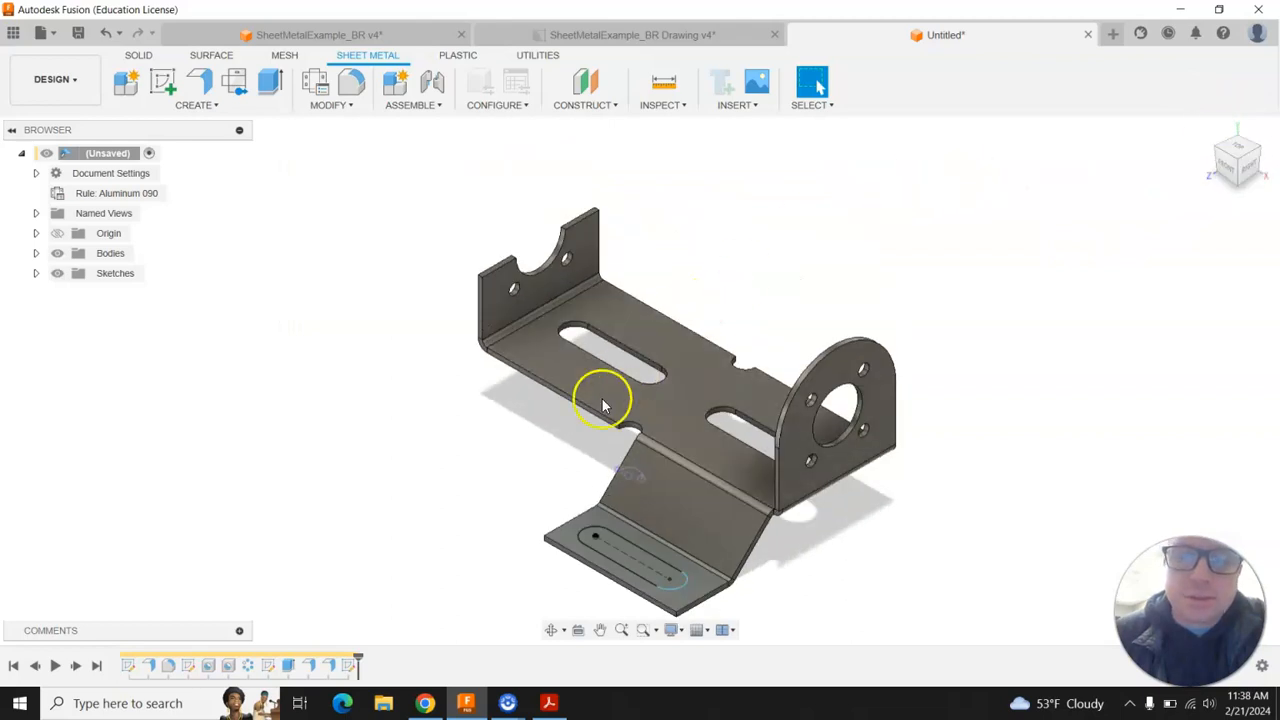
left_click(270, 82)
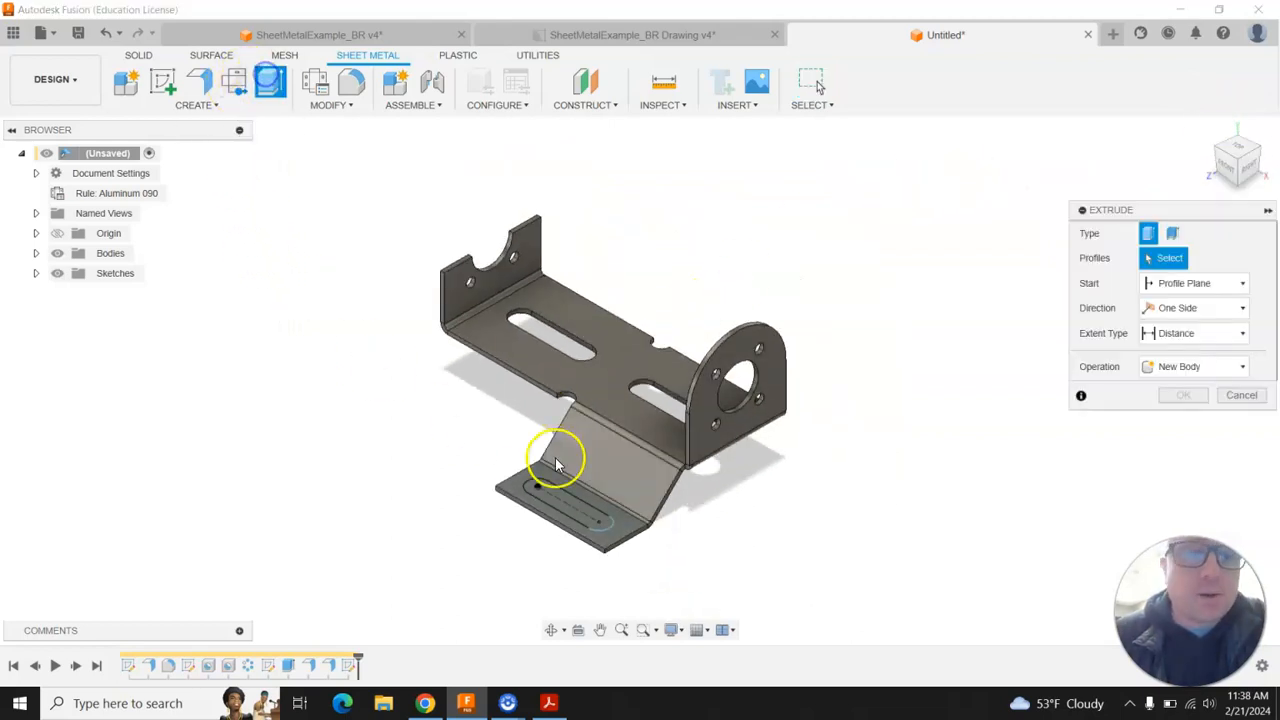
left_click(566, 492)
left_click_drag(566, 492, 569, 563)
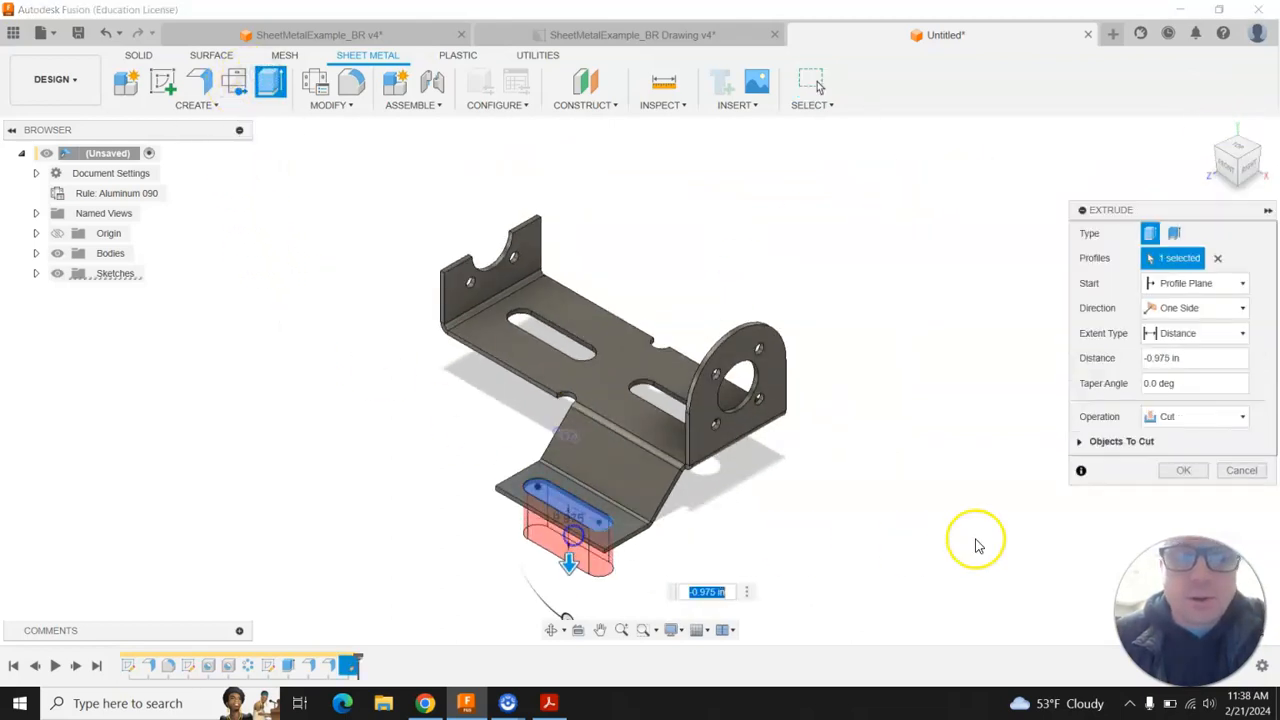
left_click(1200, 334)
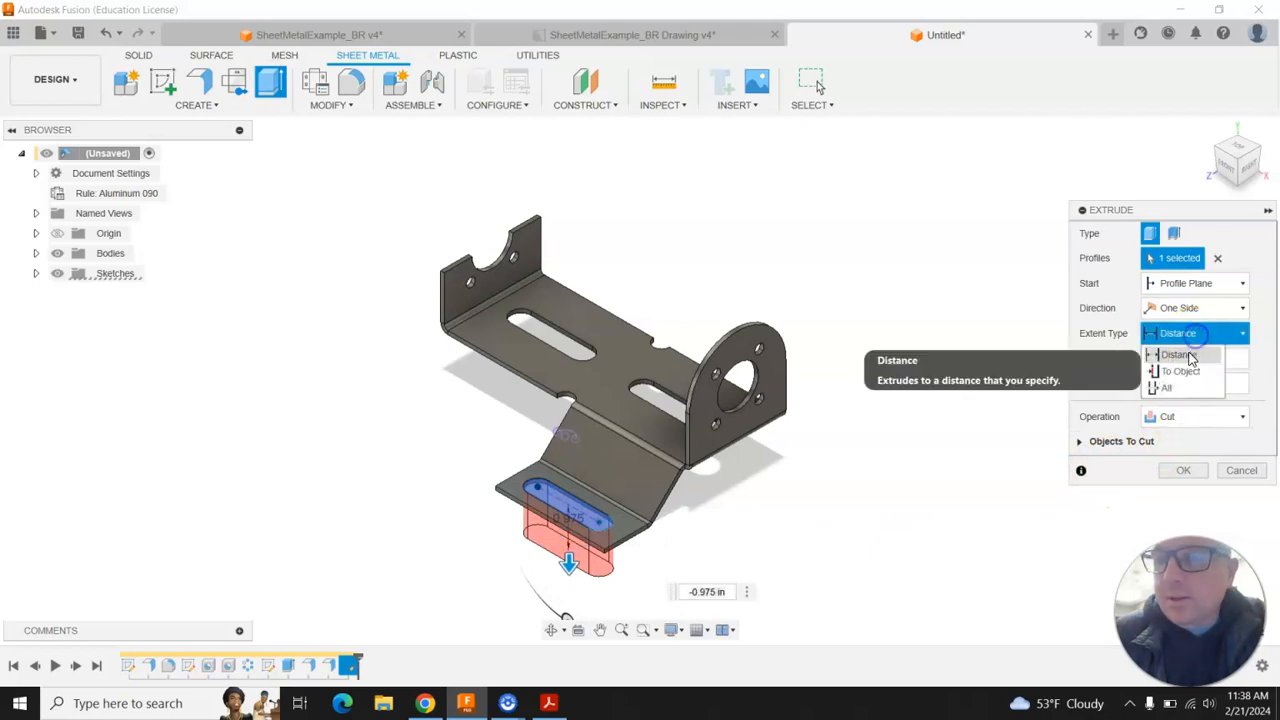
left_click(1178, 385)
left_click(1181, 469)
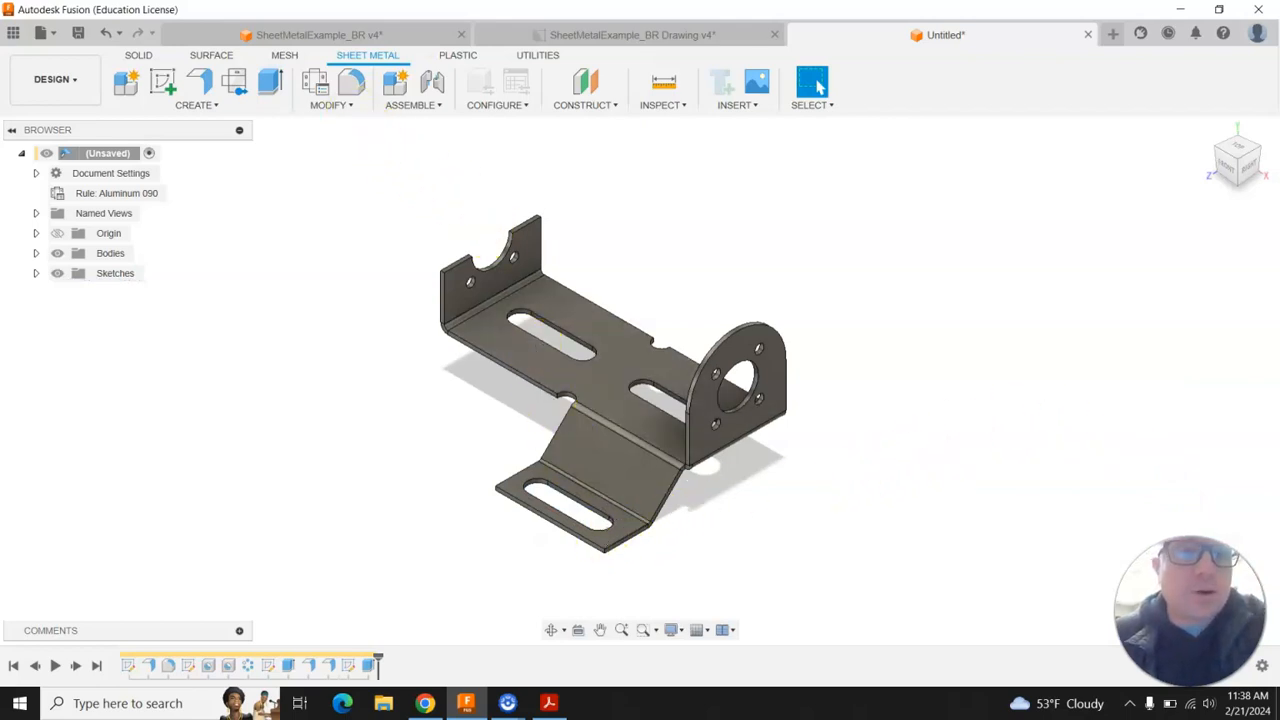
- Fillet the two outer corner edges of the slotted side flange with a 0.25 in radius
left_click(351, 82)
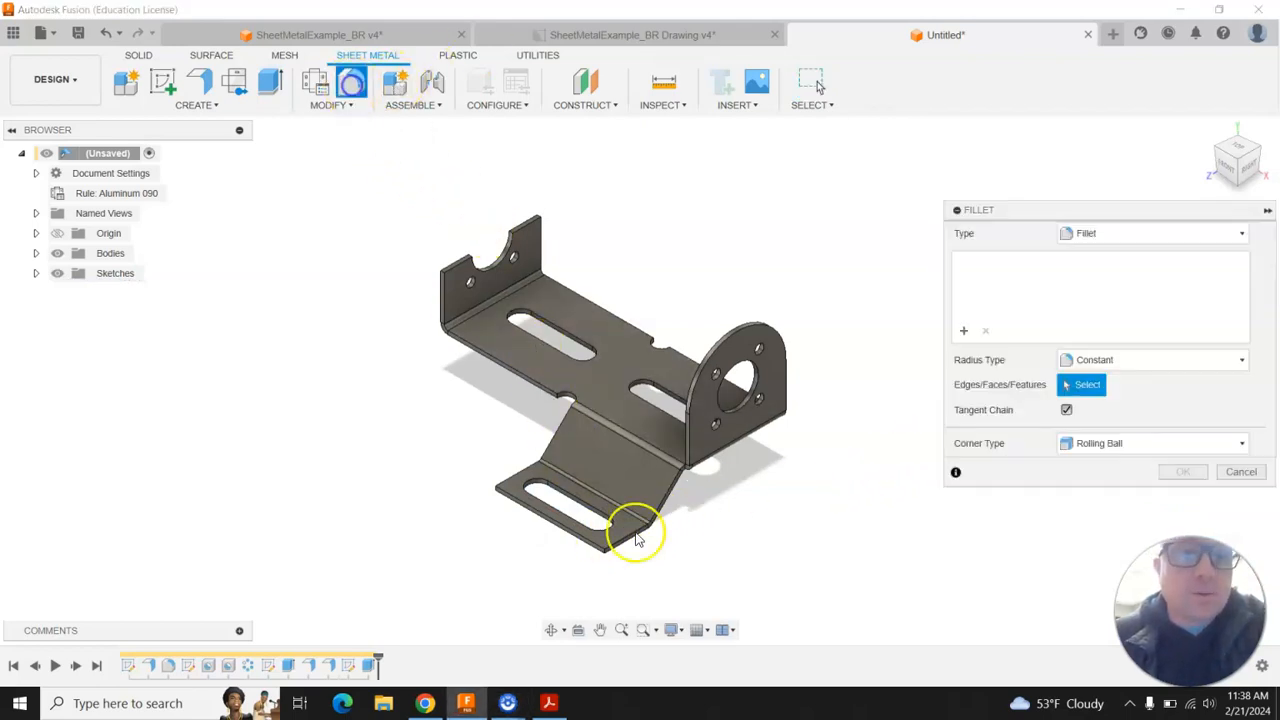
scroll(625, 570, "up", 1)
scroll(625, 570, "up", 3)
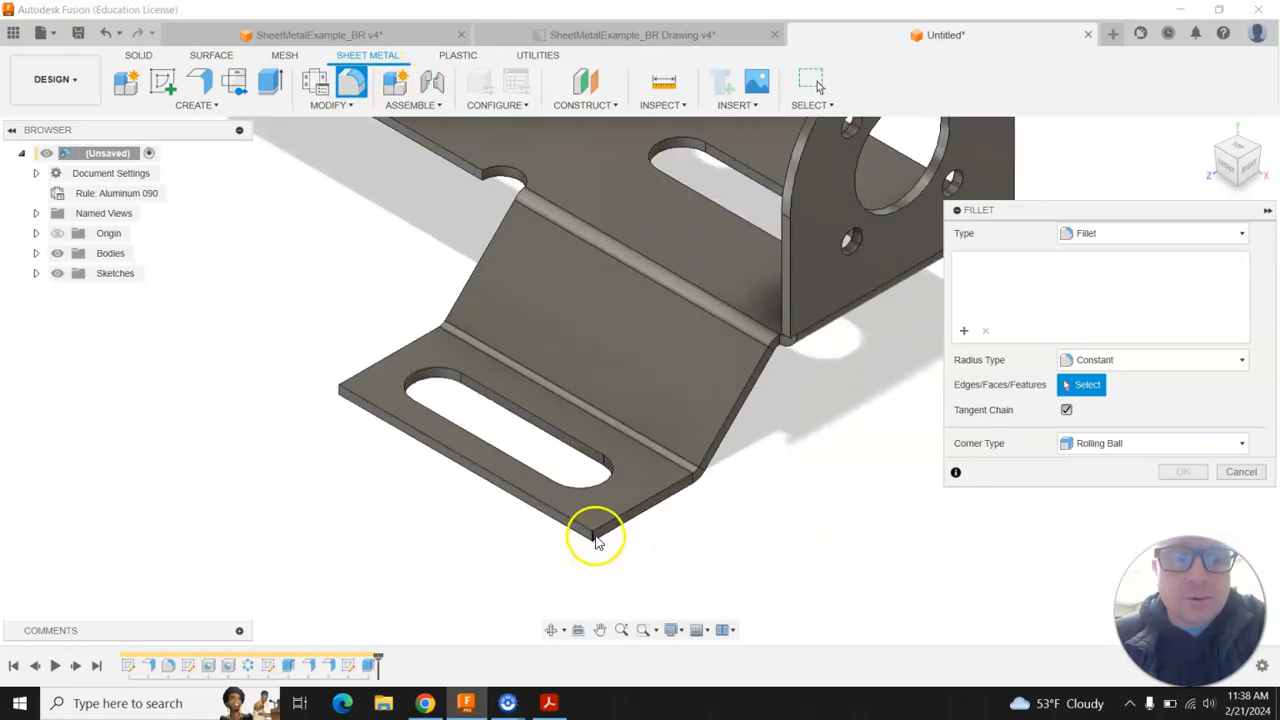
left_click(594, 537)
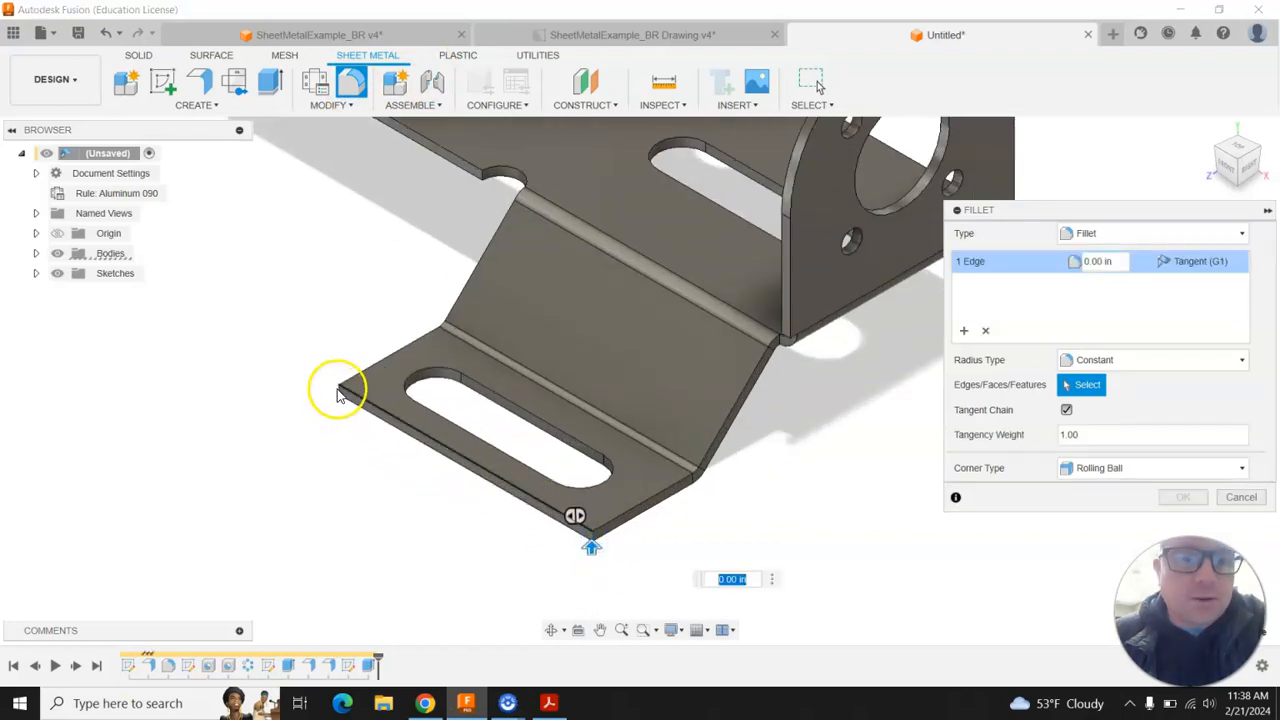
scroll(337, 398, "up", 1)
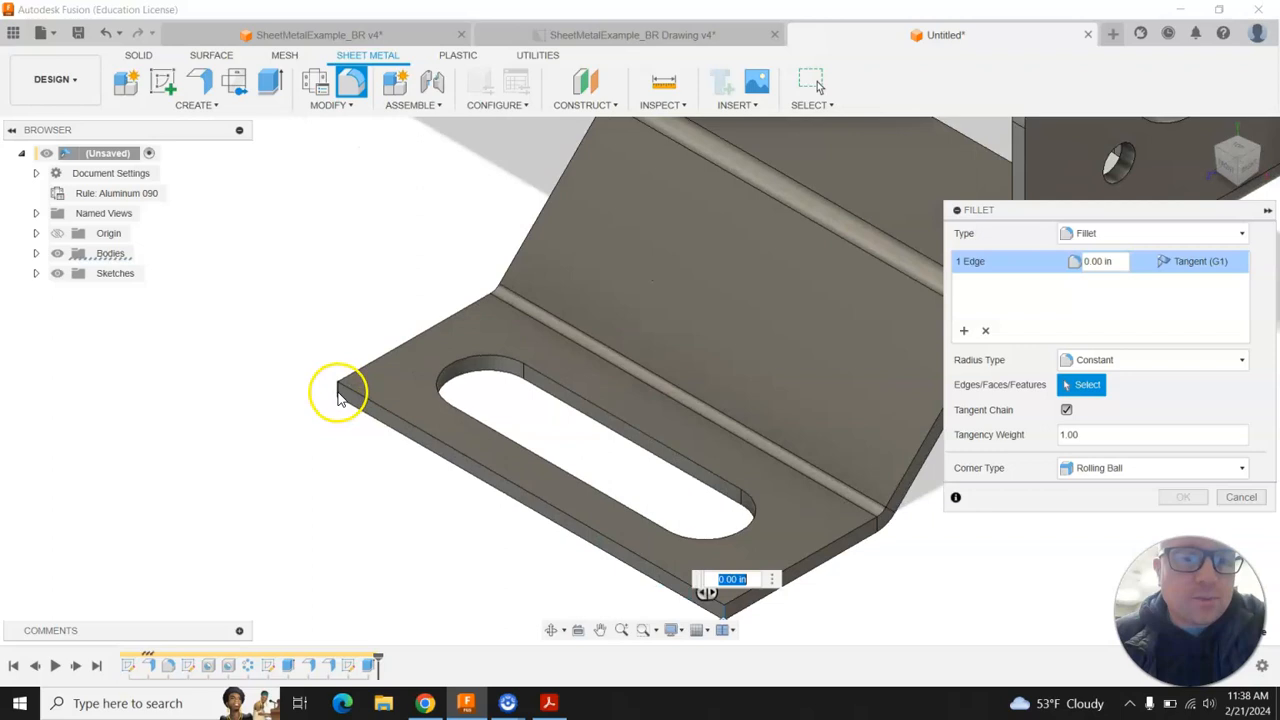
left_click(338, 388)
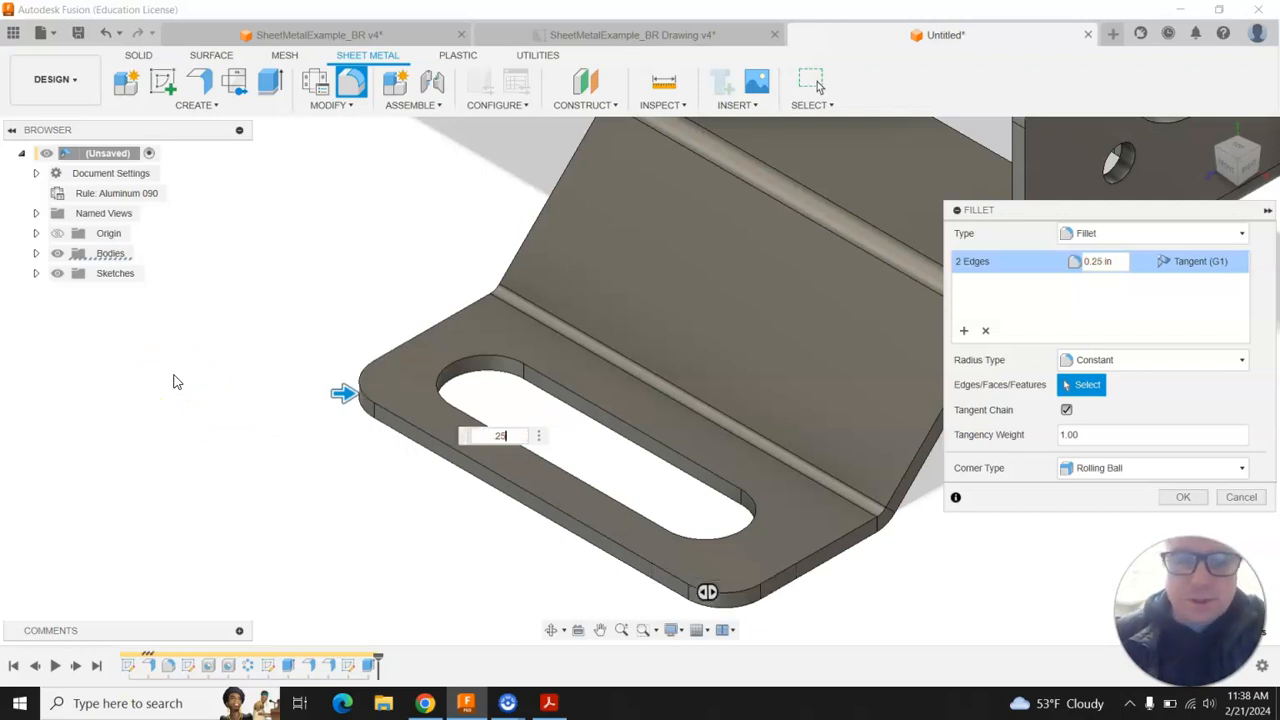
left_click(1183, 497)
scroll(588, 378, "down", 8)
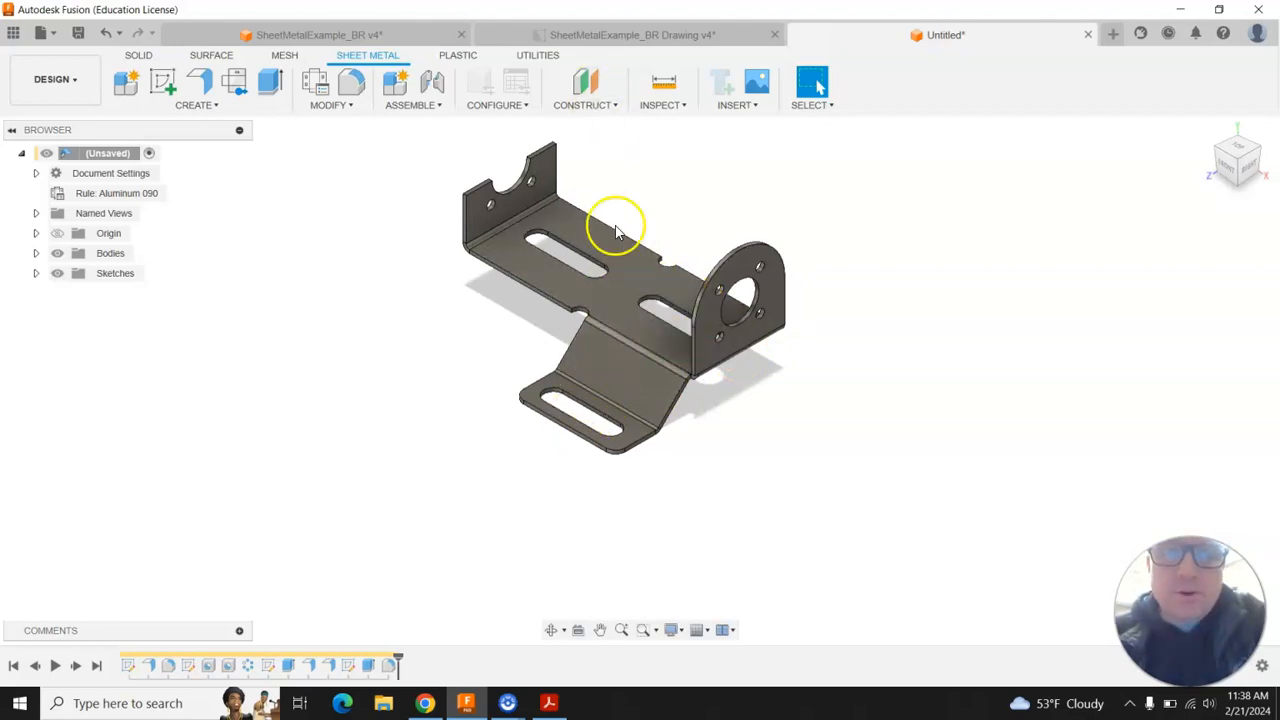
- Create a midplane between the two opposite long side faces of the base plate
left_click(590, 82)
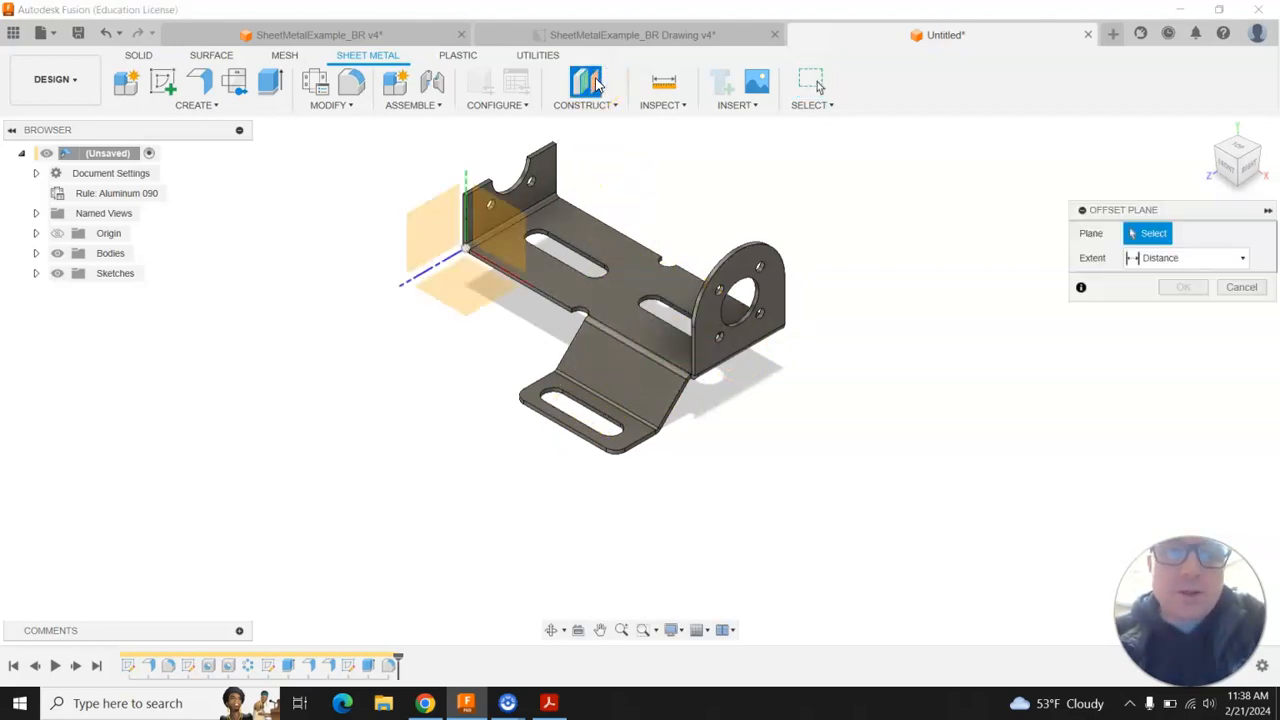
left_click(598, 106)
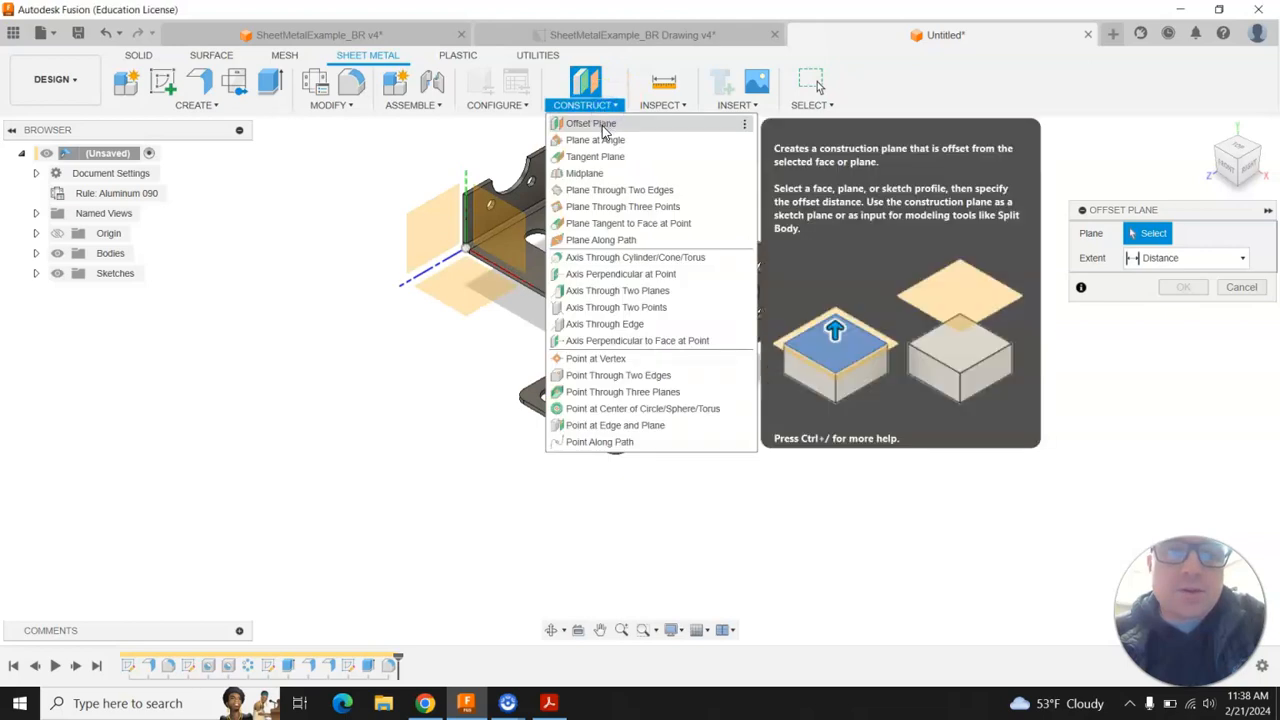
left_click(585, 173)
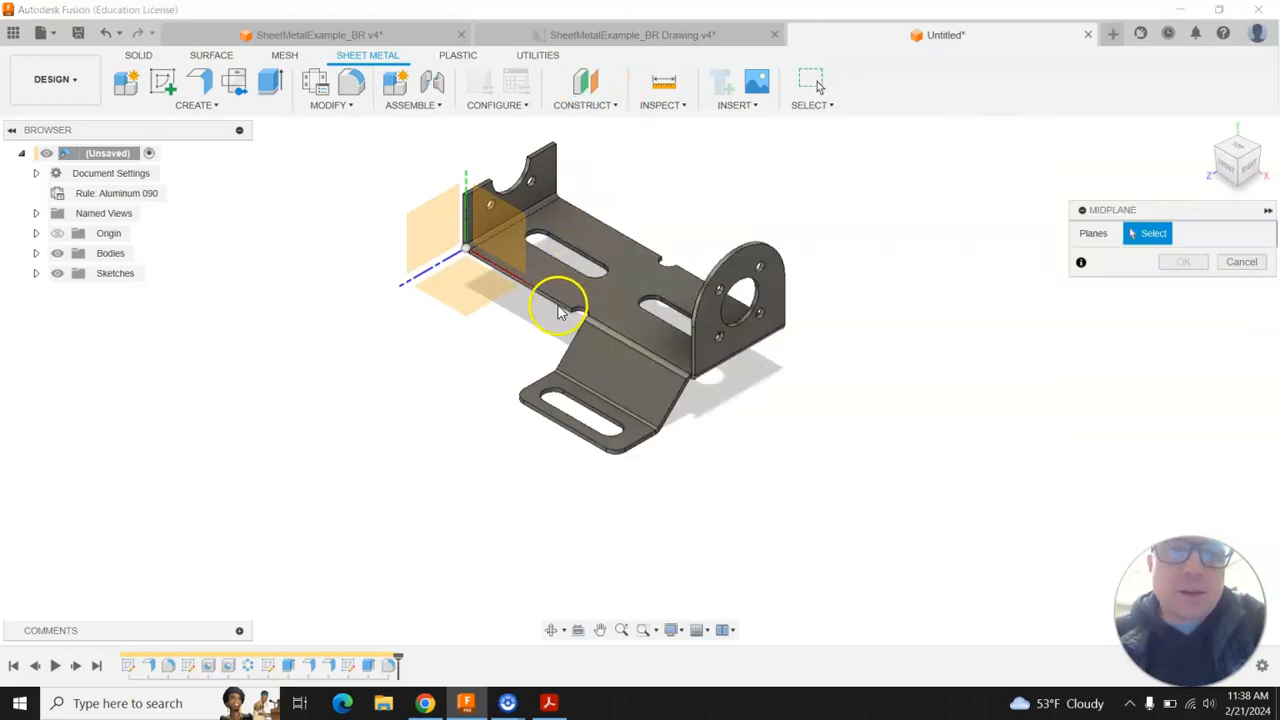
scroll(563, 308, "up", 5)
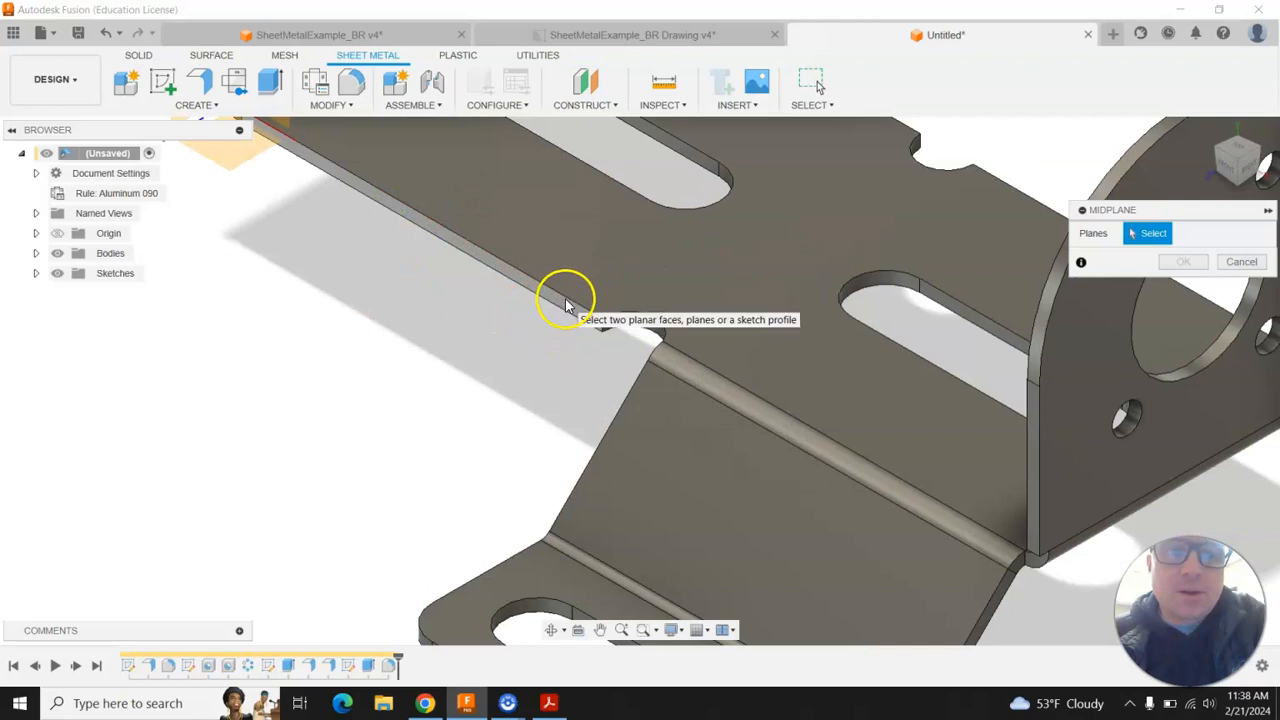
left_click(565, 305)
scroll(449, 346, "down", 6)
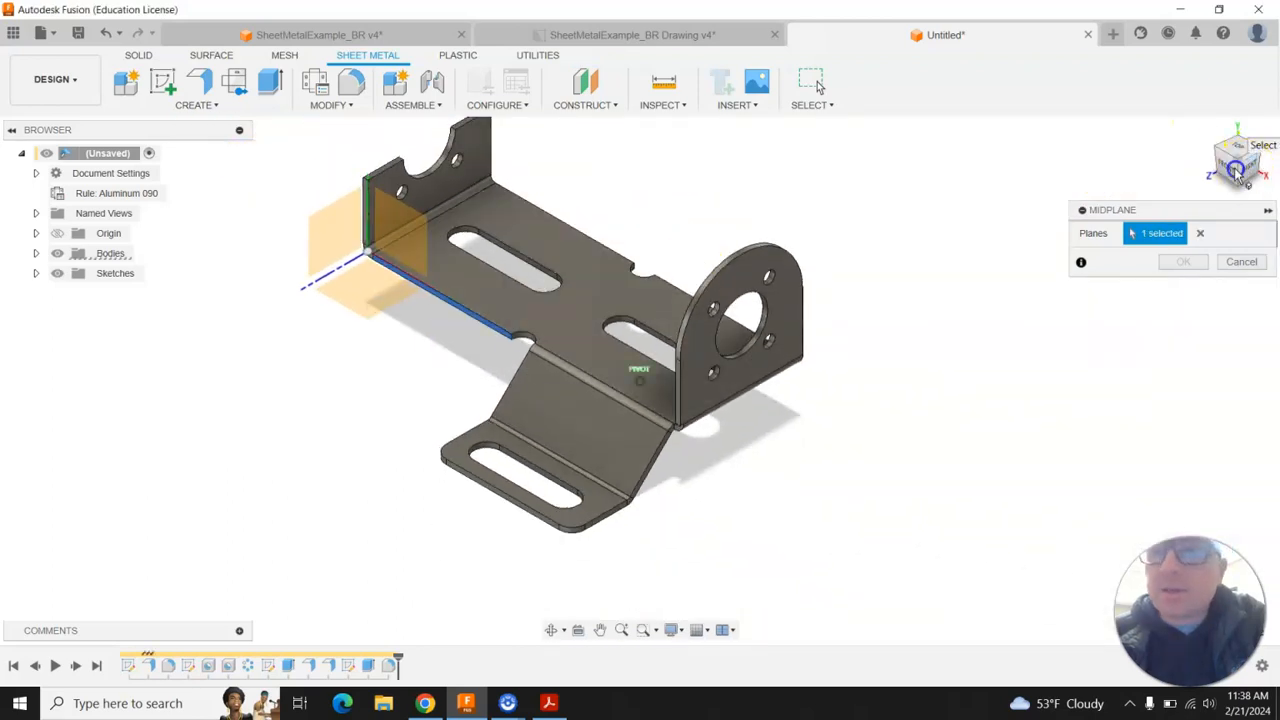
left_click_drag(1237, 170, 1057, 151)
scroll(870, 325, "up", 5)
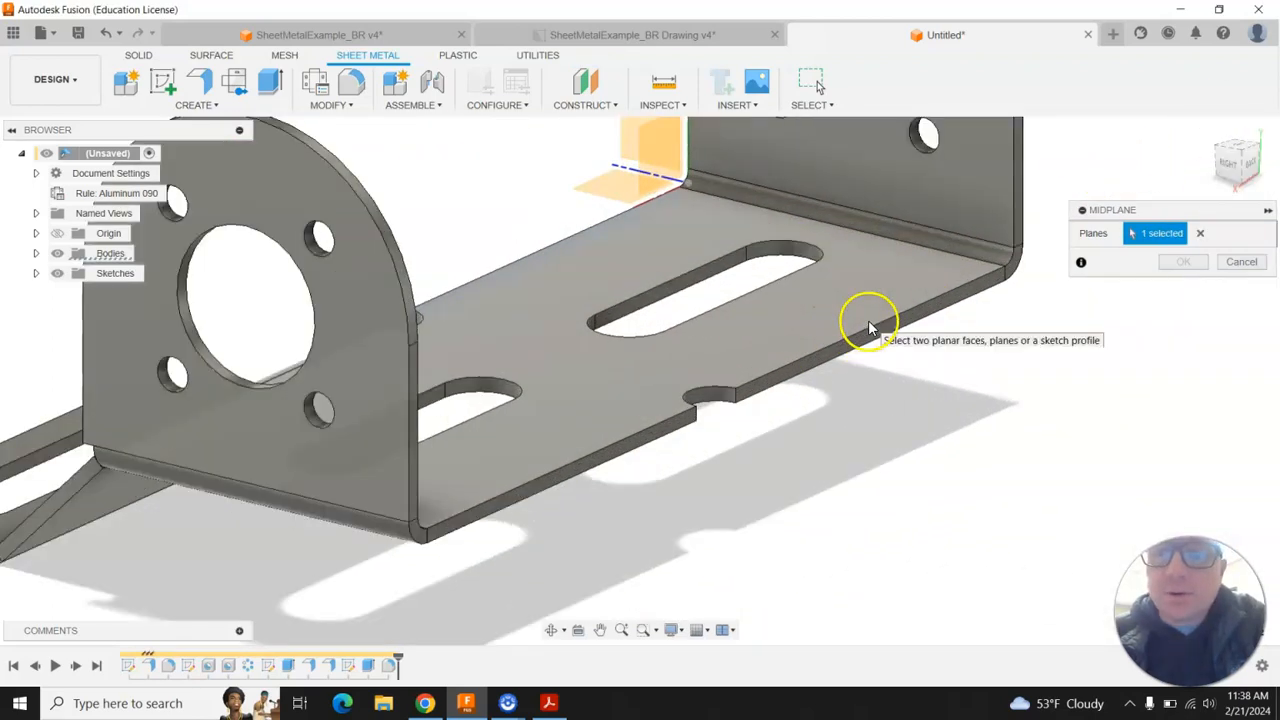
left_click(878, 335)
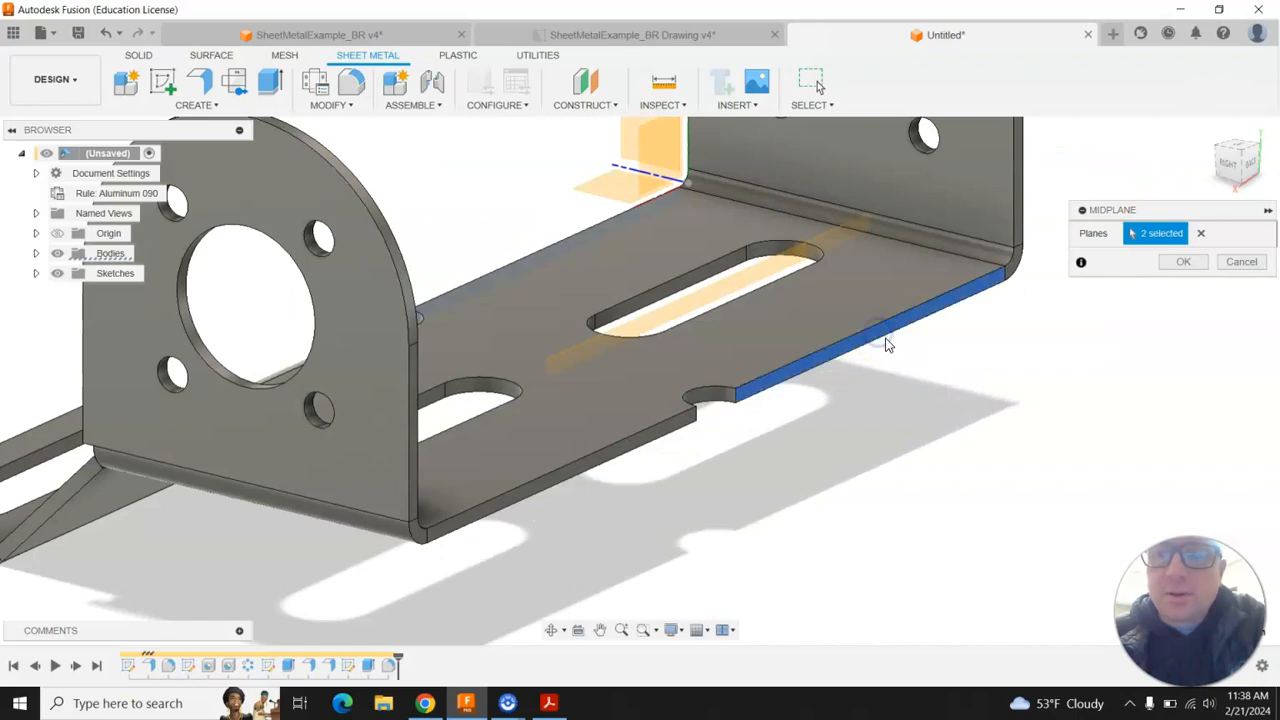
left_click(1196, 268)
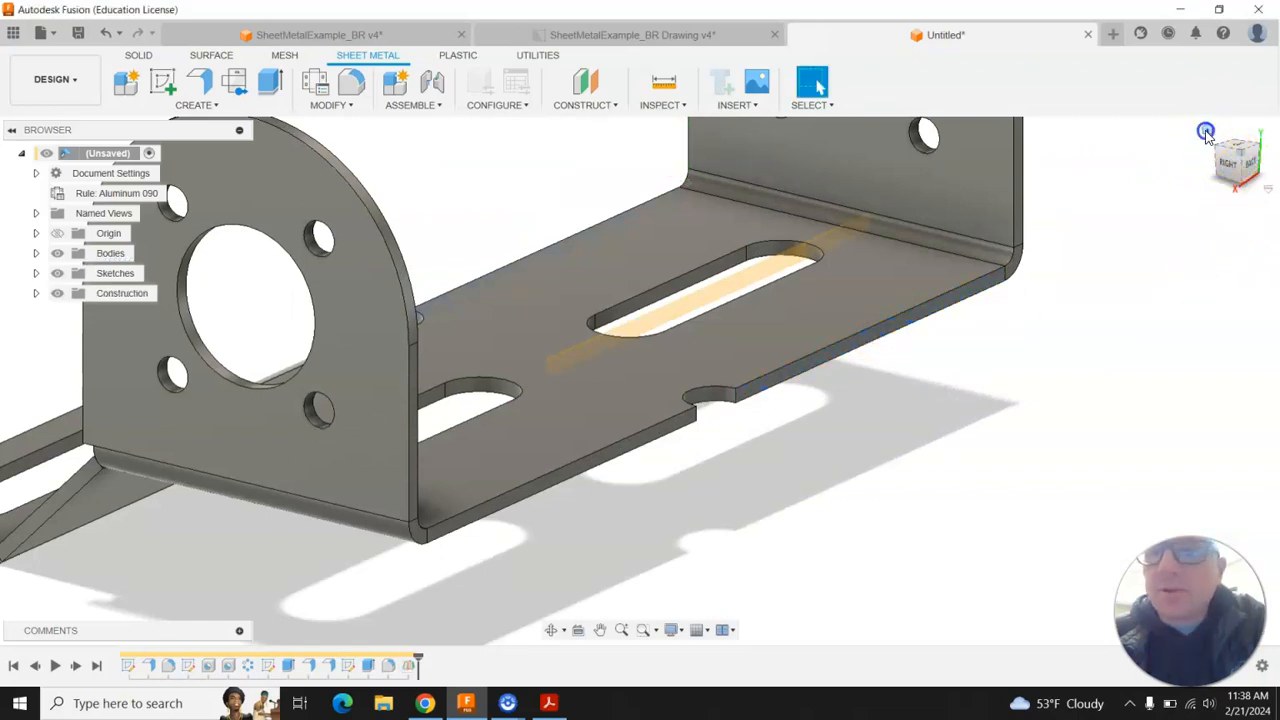
left_click(1206, 134)
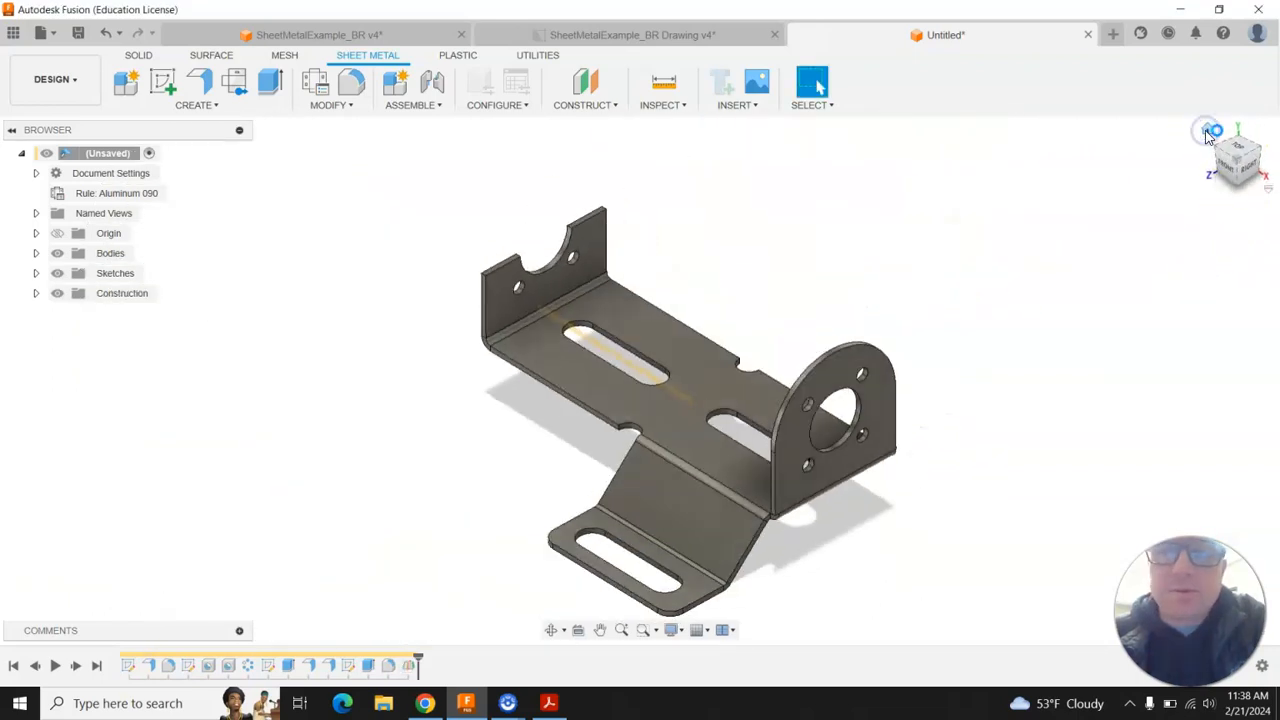
- Mirror the sloped flange and outer flange features across the base's midplane
left_click(196, 107)
left_click(146, 292)
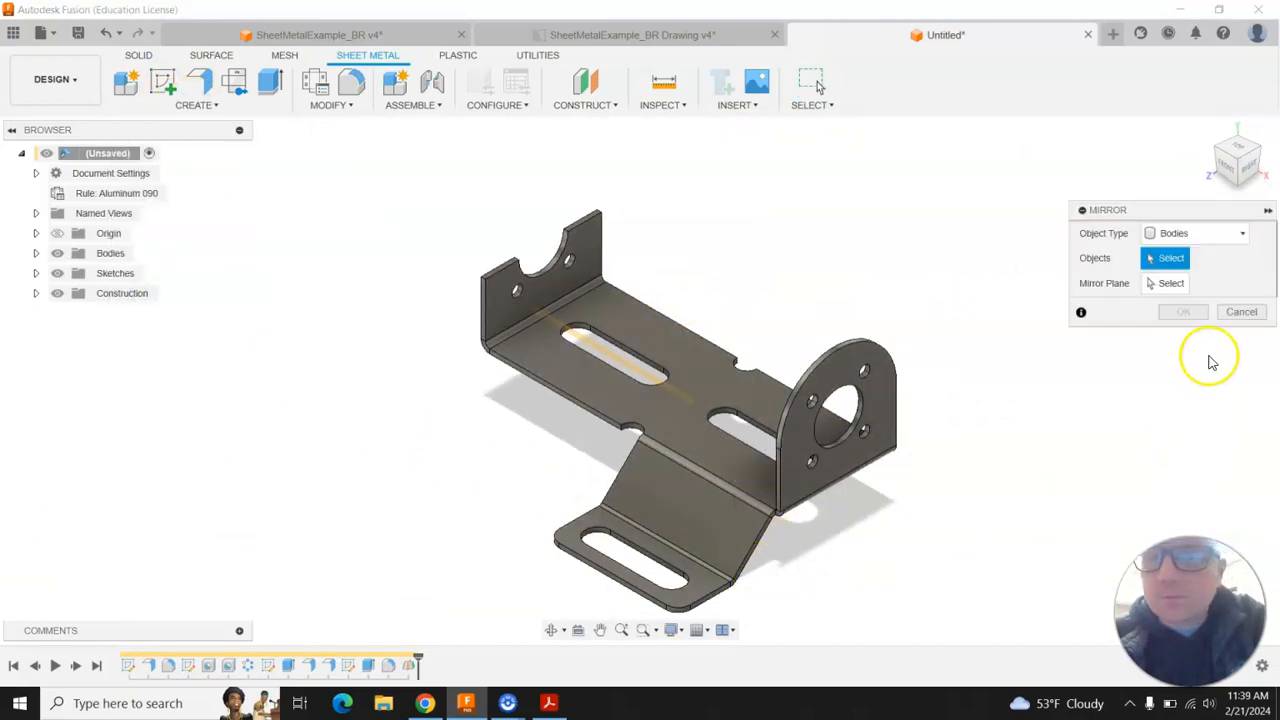
left_click(1200, 234)
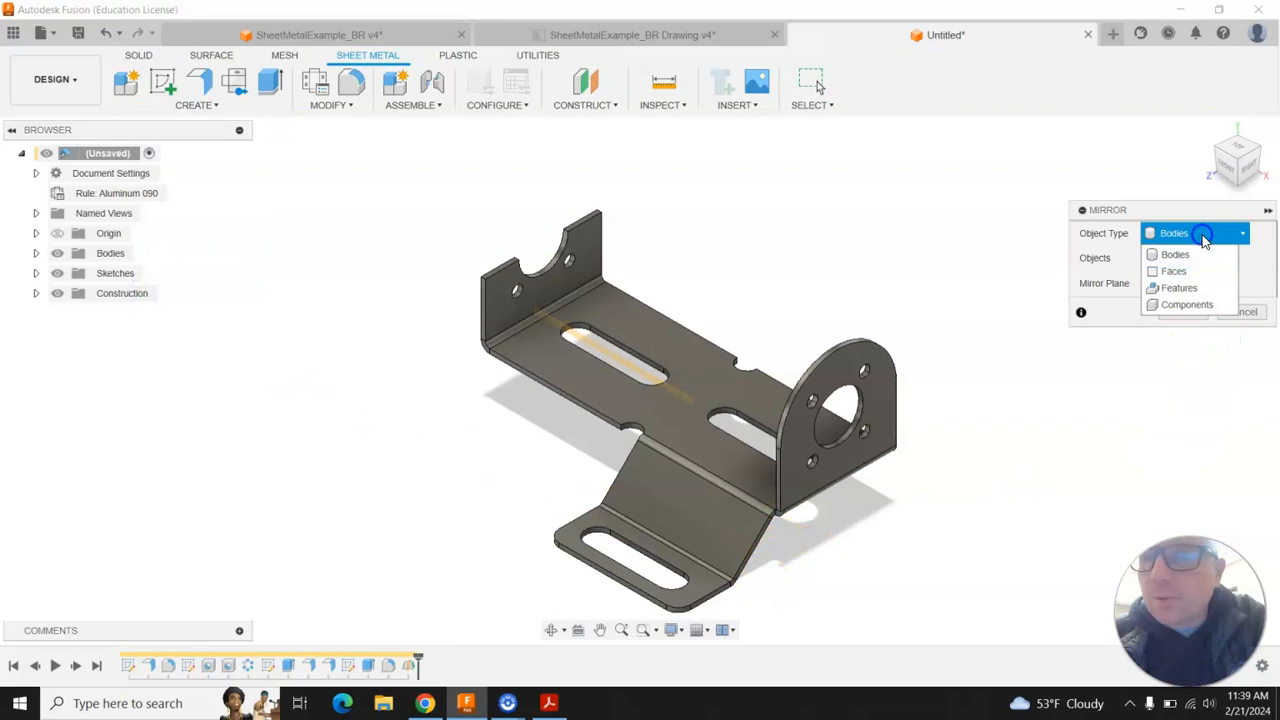
left_click(1180, 288)
left_click(737, 517)
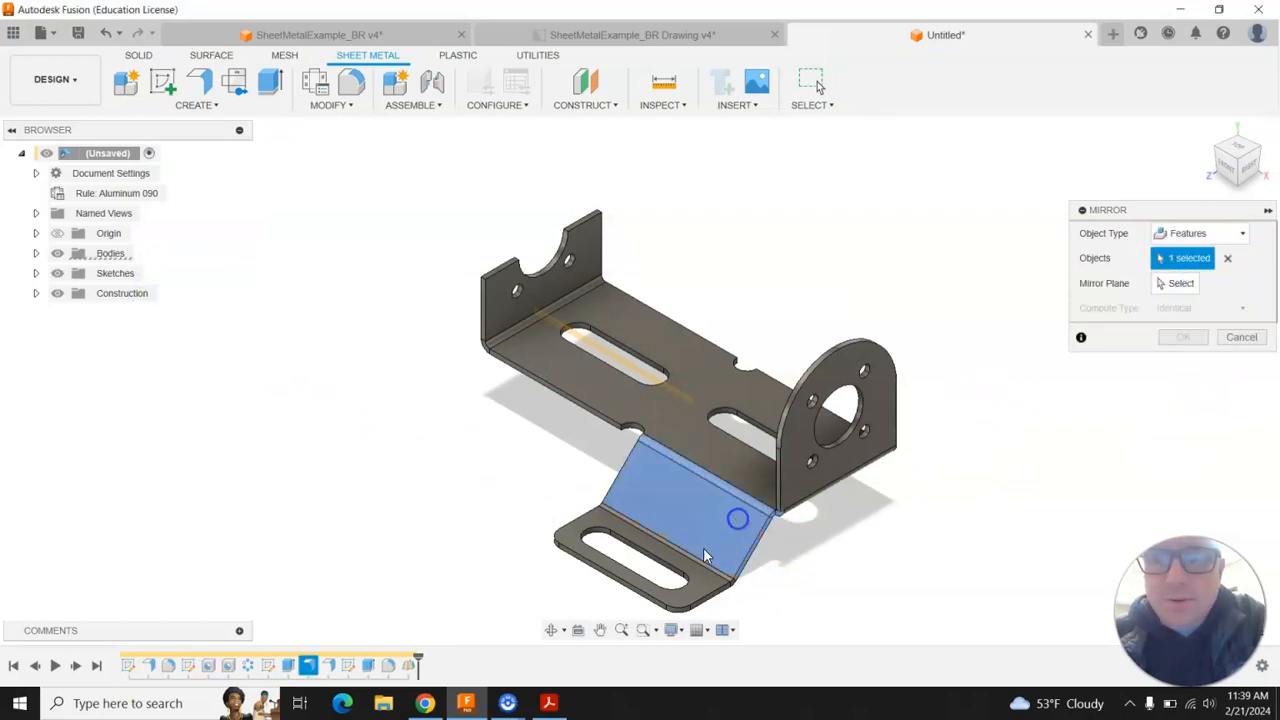
left_click(694, 572)
left_click(1174, 284)
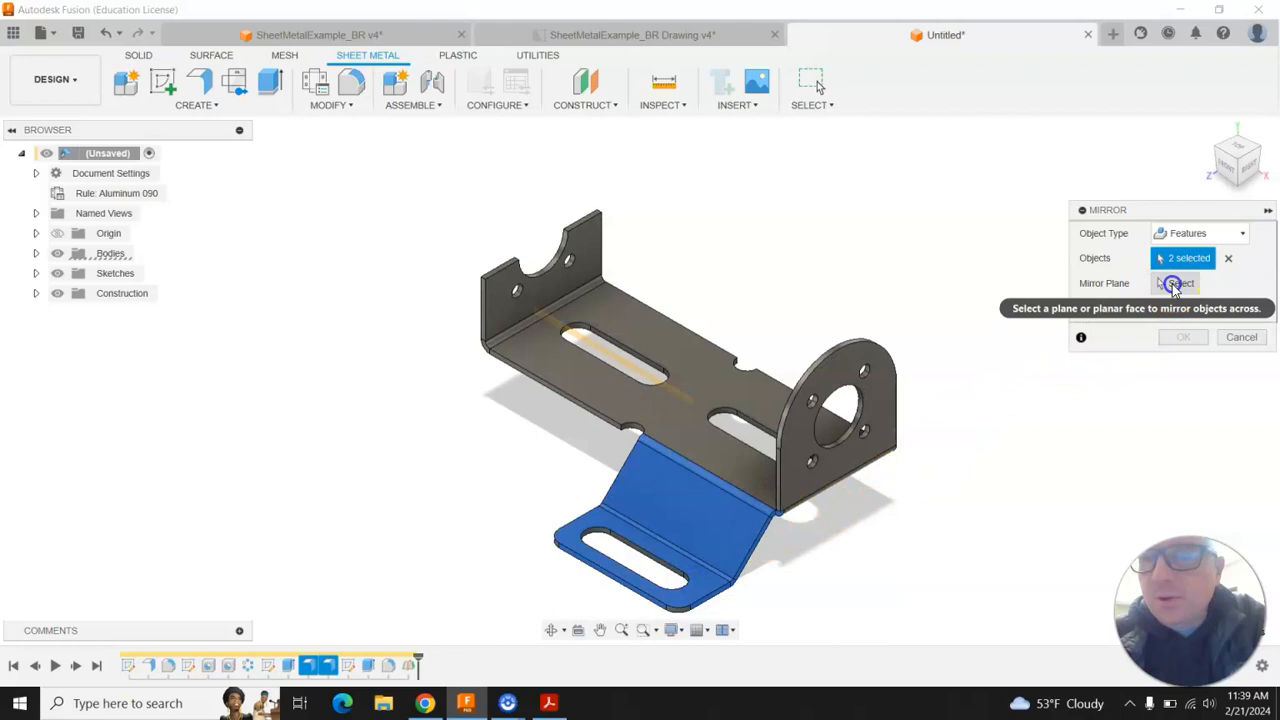
left_click(612, 358)
left_click(1198, 338)
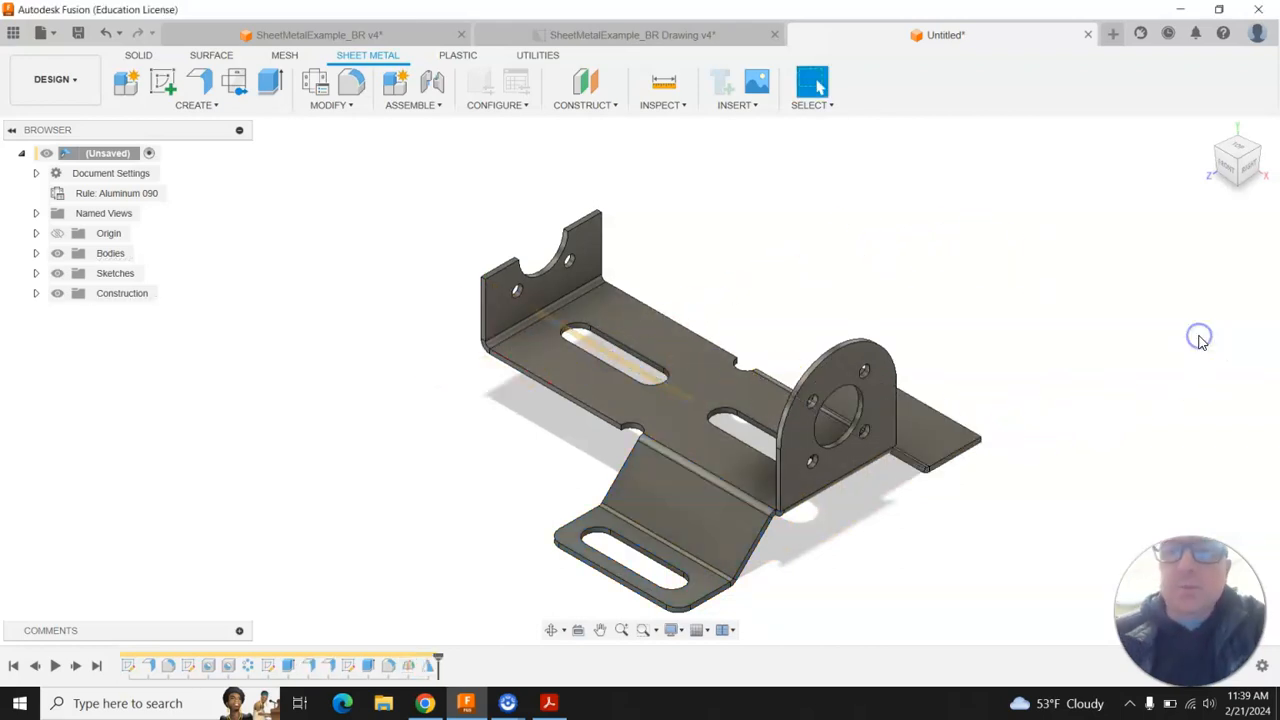
- Mirror the outer flange's slot cut feature across the midplane with the Adjust compute type
left_click_drag(1238, 158, 805, 157)
left_click(1073, 215)
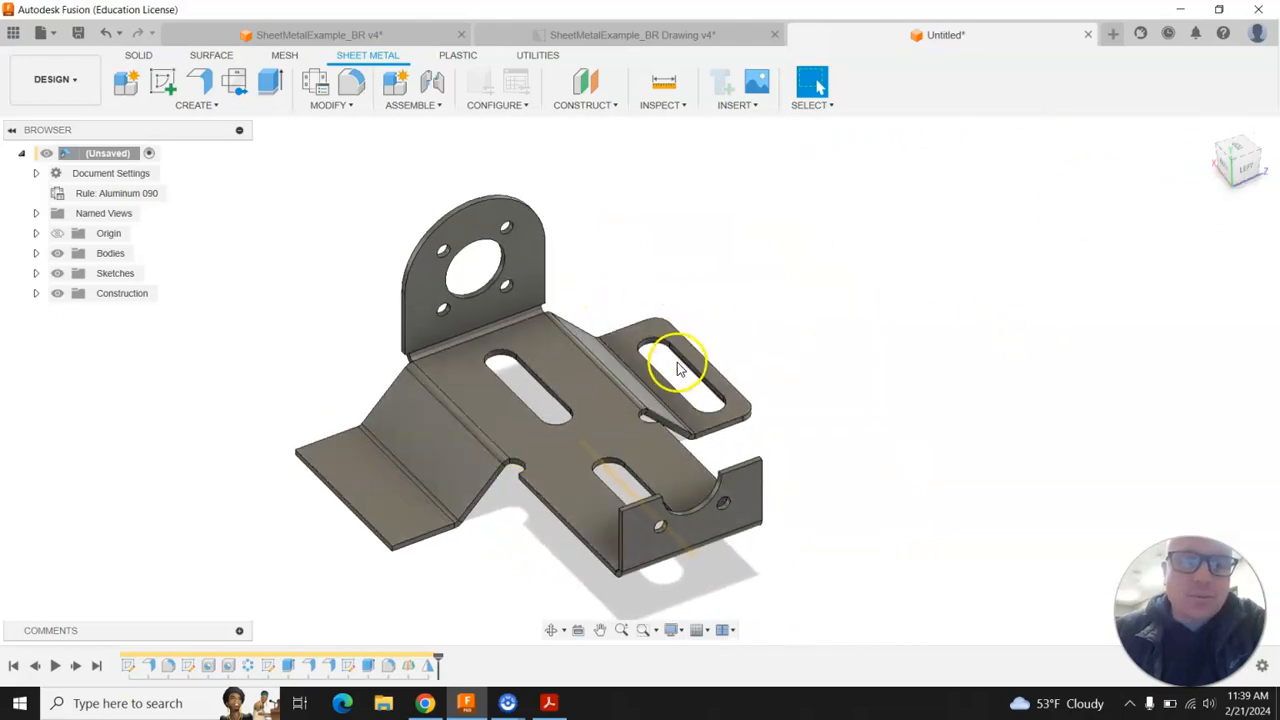
left_click(200, 105)
left_click(189, 292)
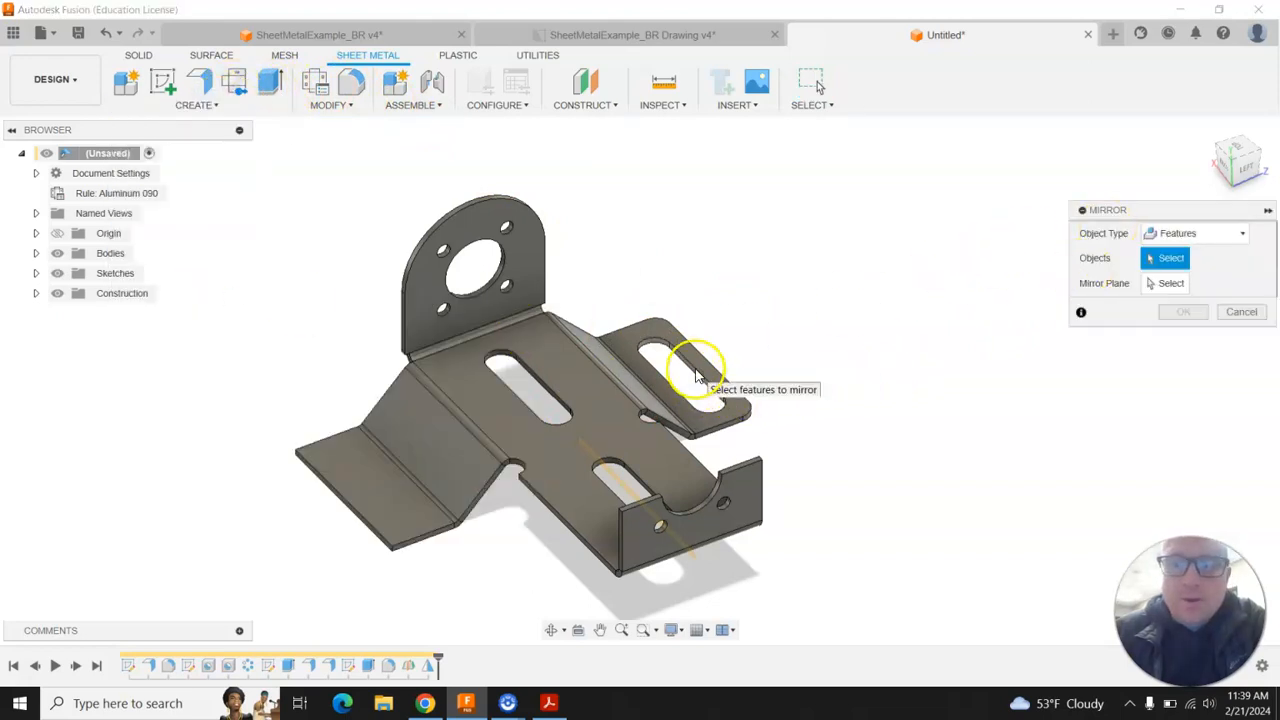
left_click(659, 327)
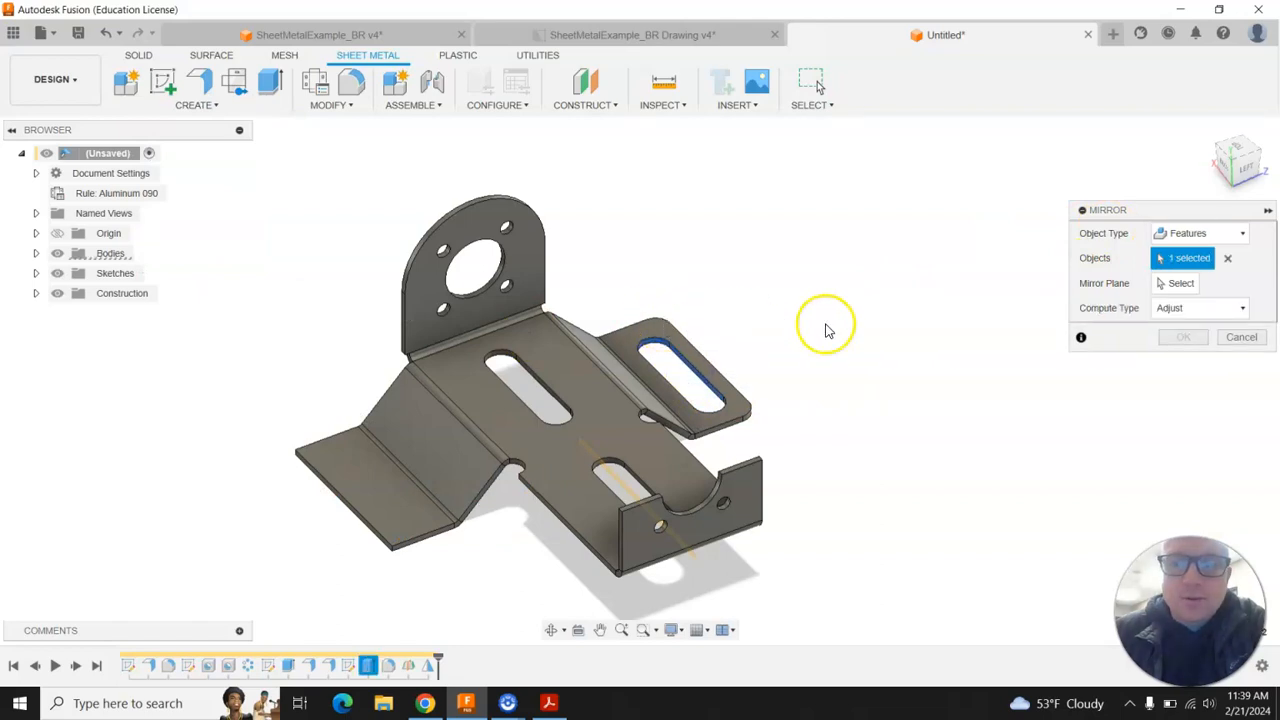
left_click(1175, 283)
left_click(624, 483)
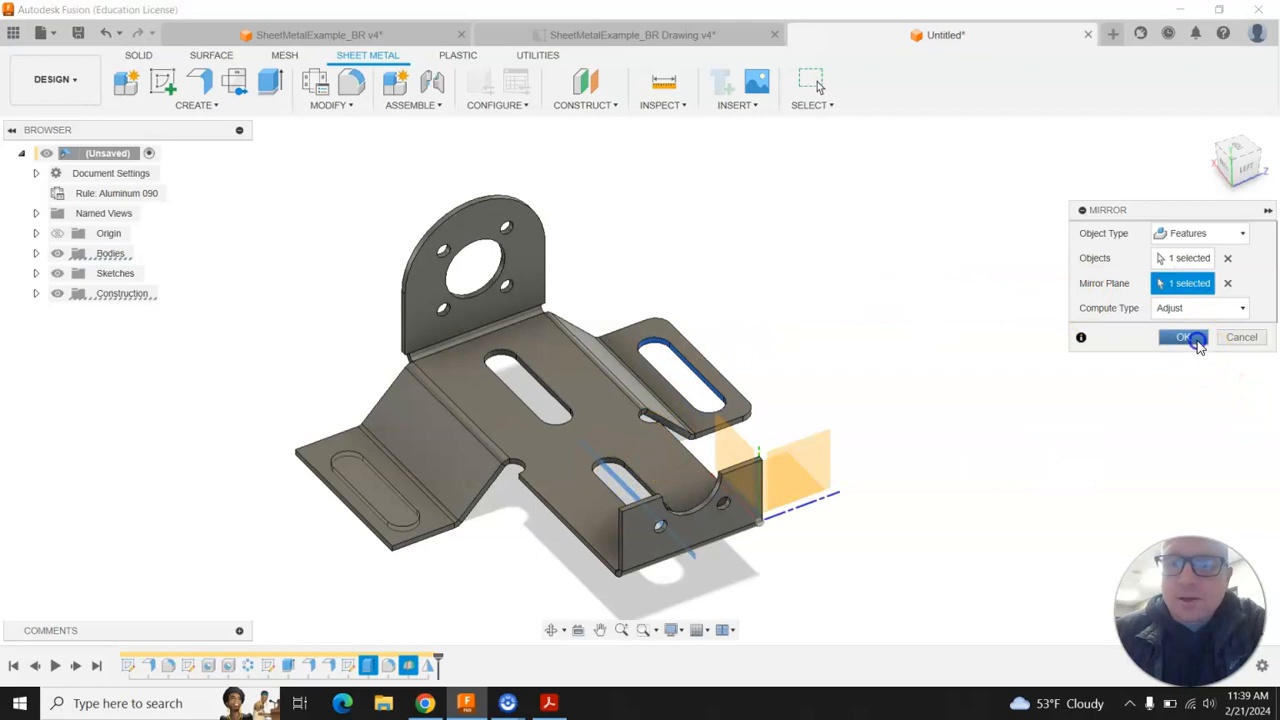
left_click(1183, 337)
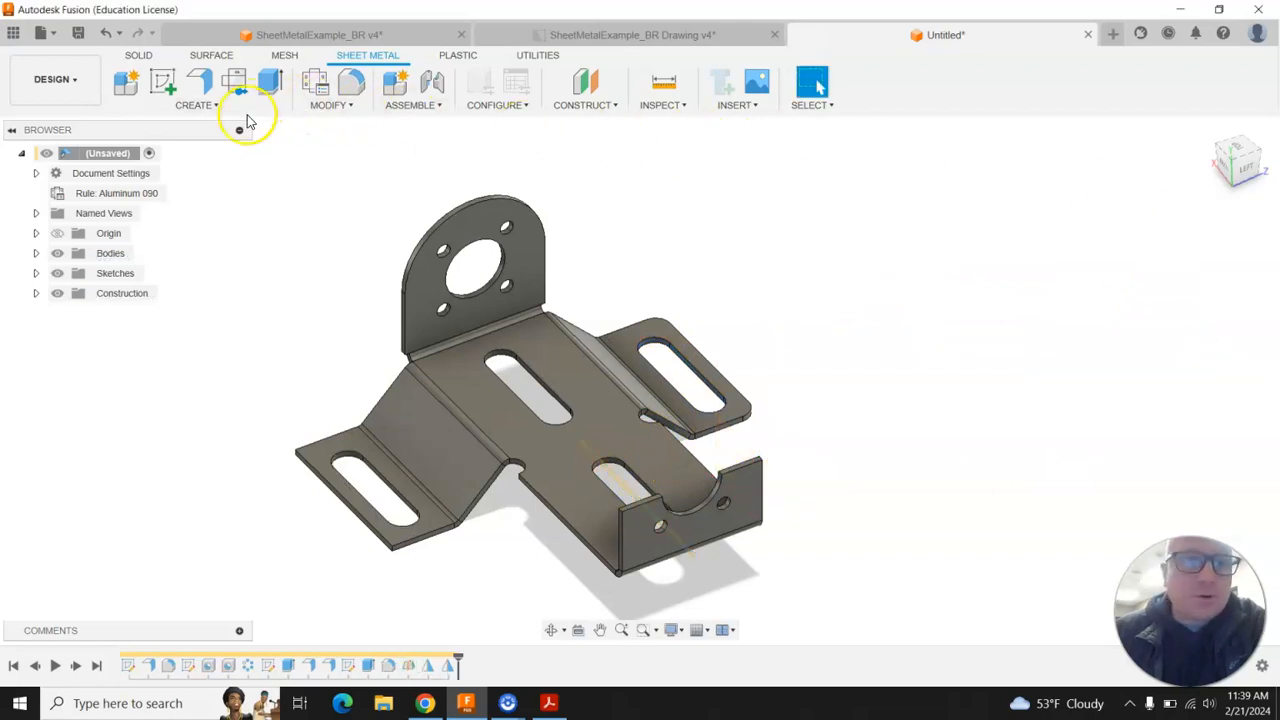
- Try to mirror the outer flange's corner fillet feature across the midplane with the Adjust compute type
left_click(285, 106)
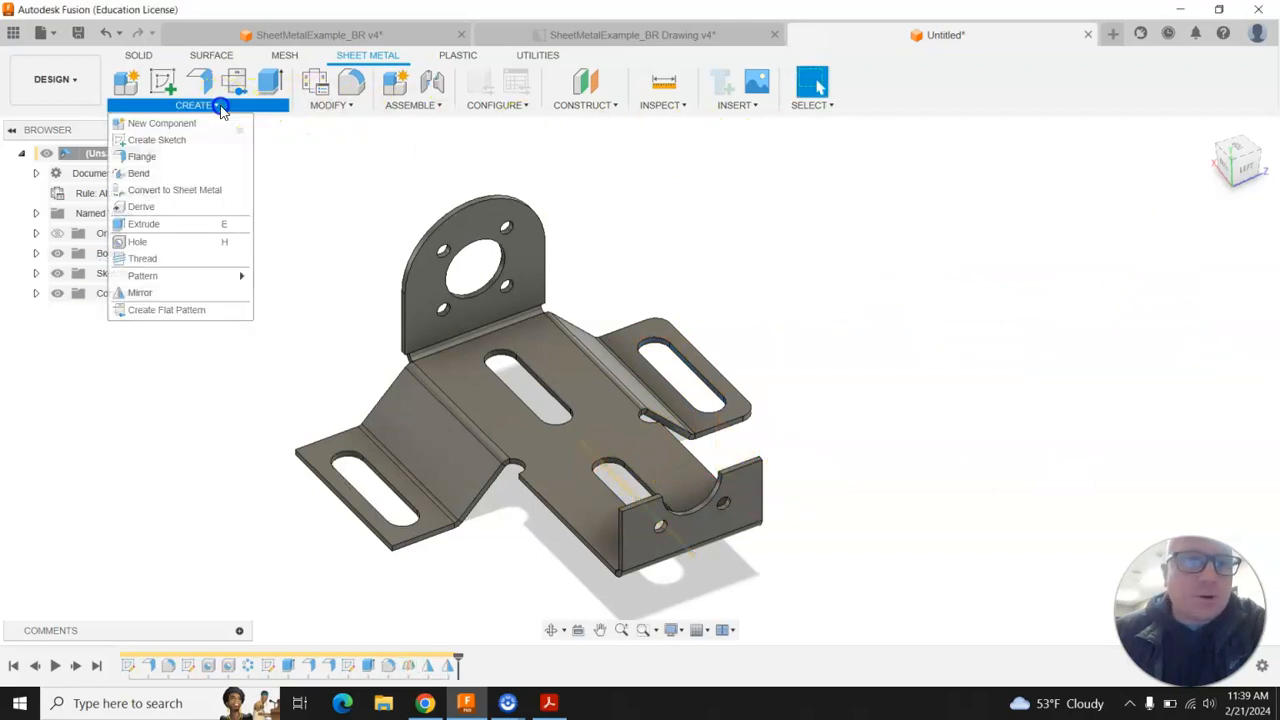
left_click(196, 293)
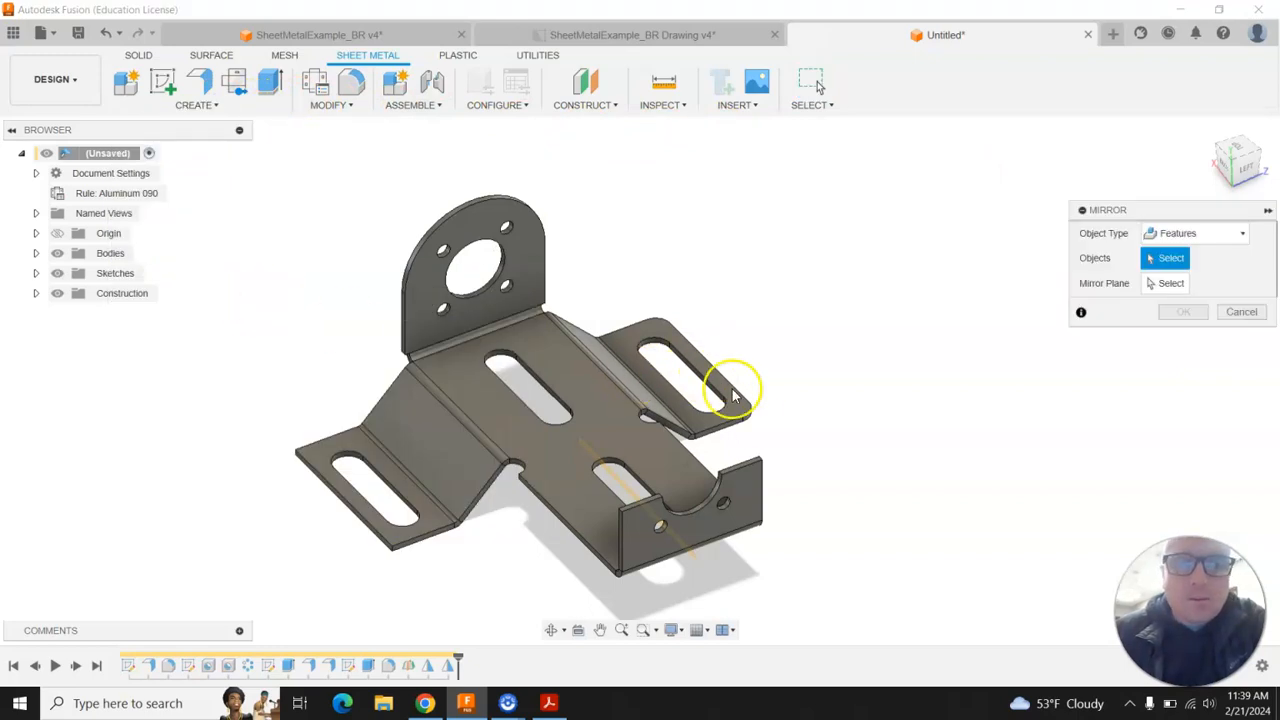
scroll(760, 418, "up", 4)
left_click(738, 425)
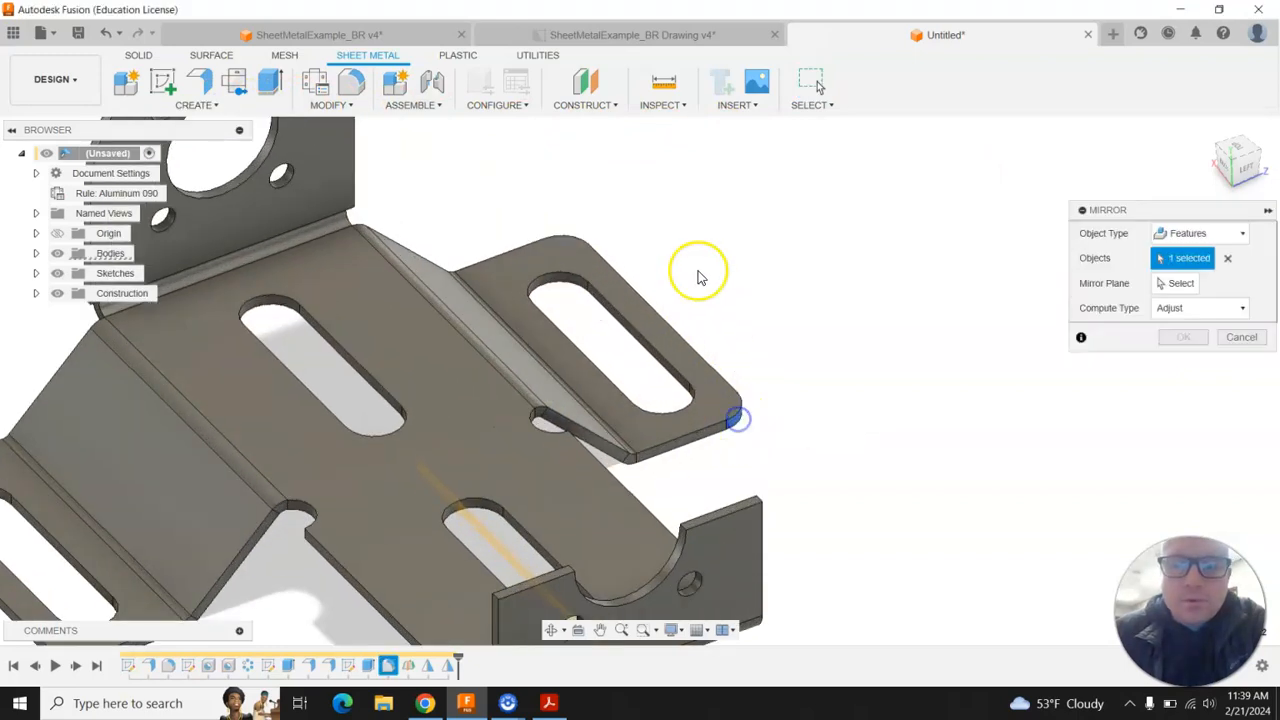
left_click_drag(1240, 160, 1216, 178)
left_click(1178, 283)
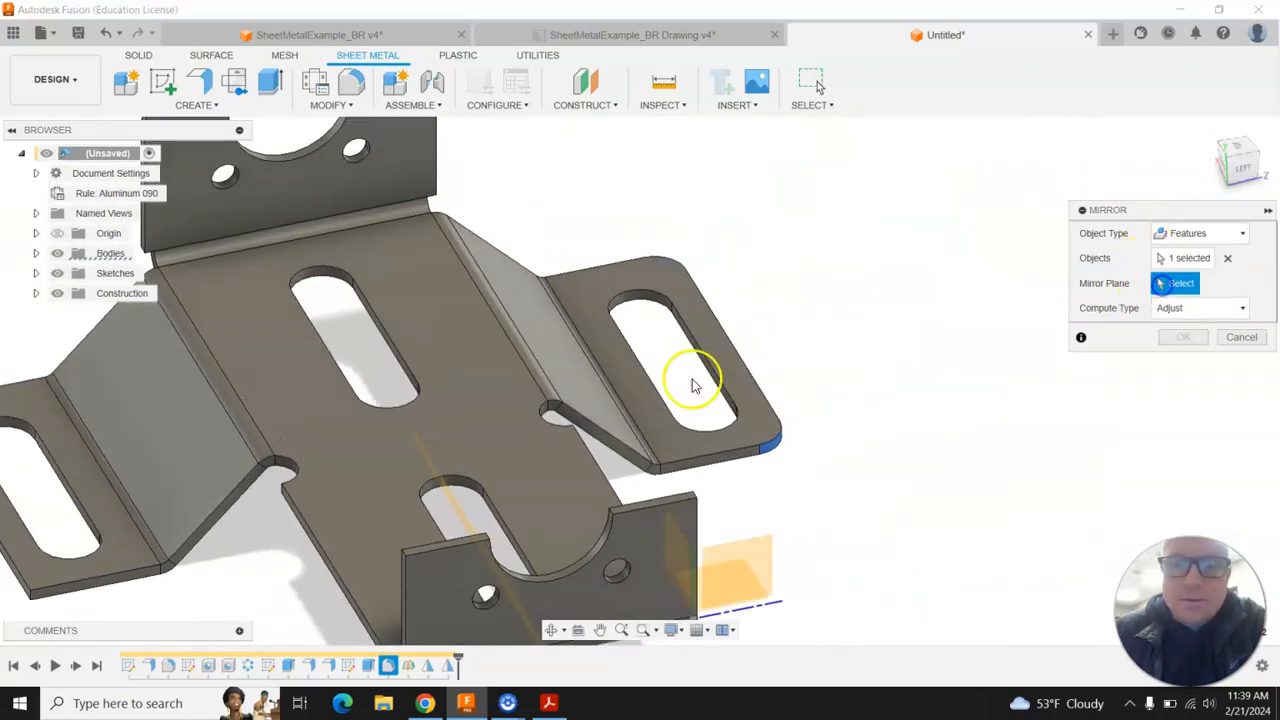
left_click(457, 498)
scroll(908, 388, "up", 2)
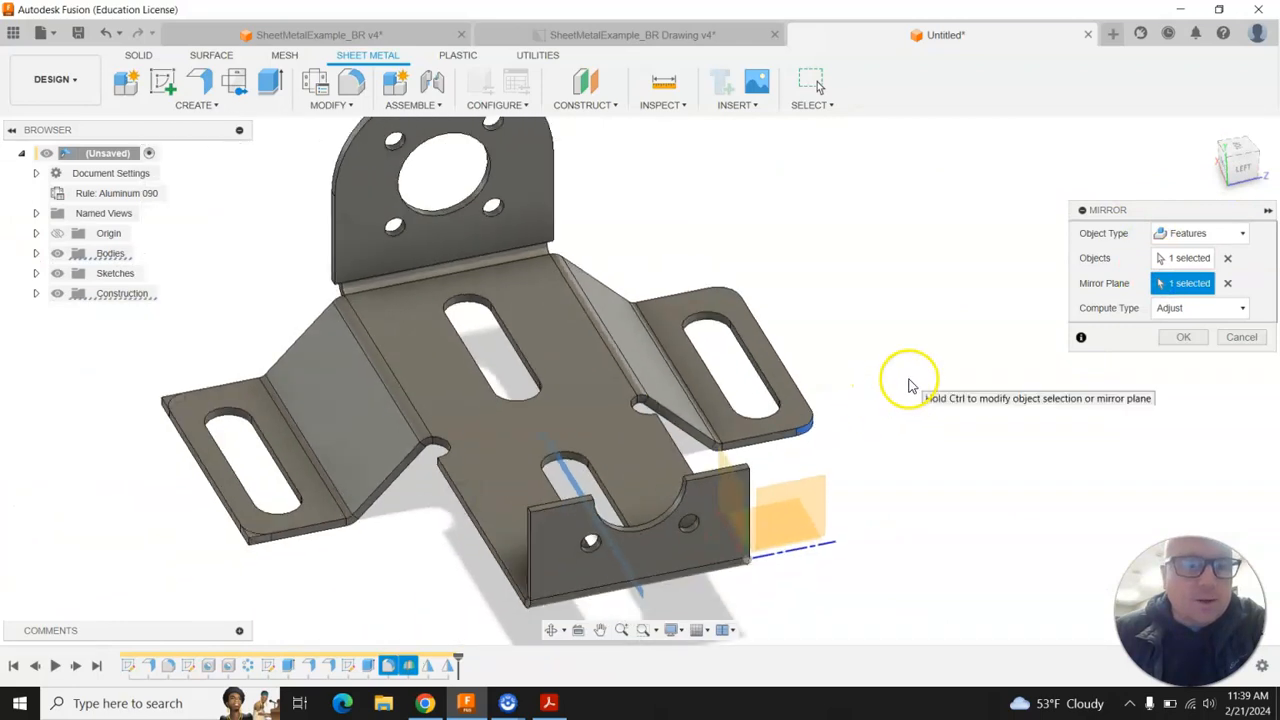
left_click(1178, 337)
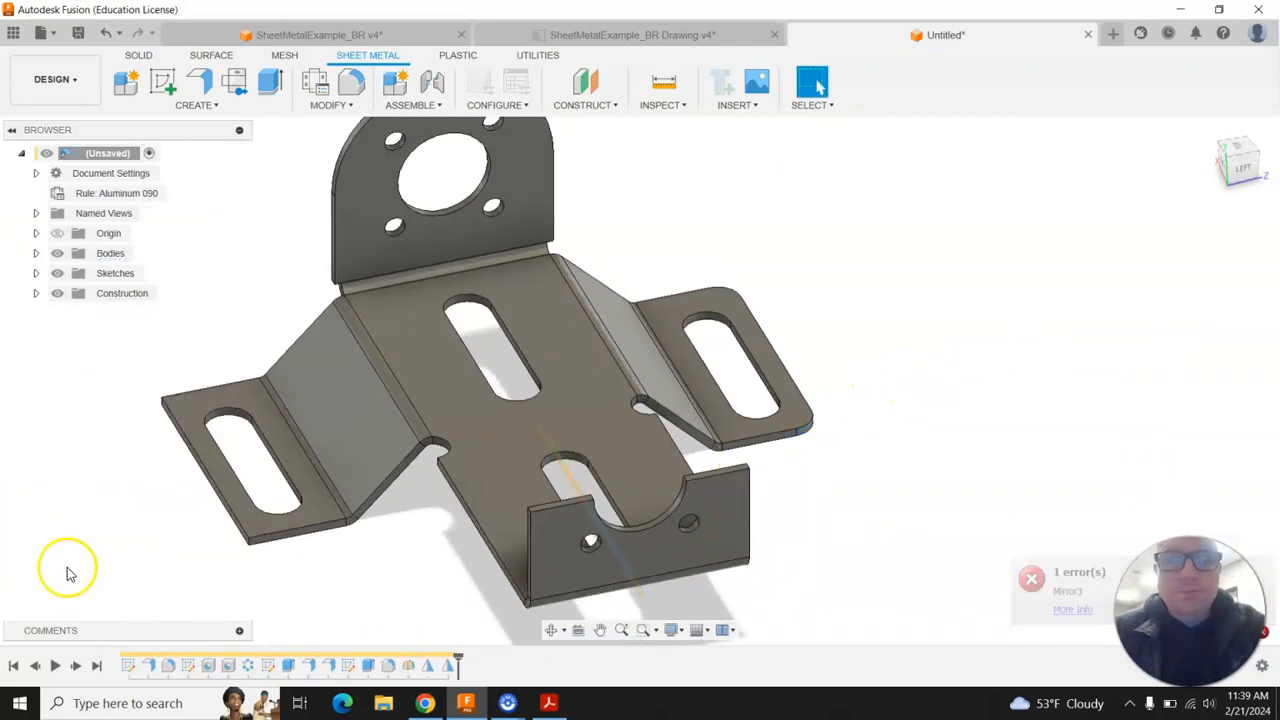
left_click(1265, 637)
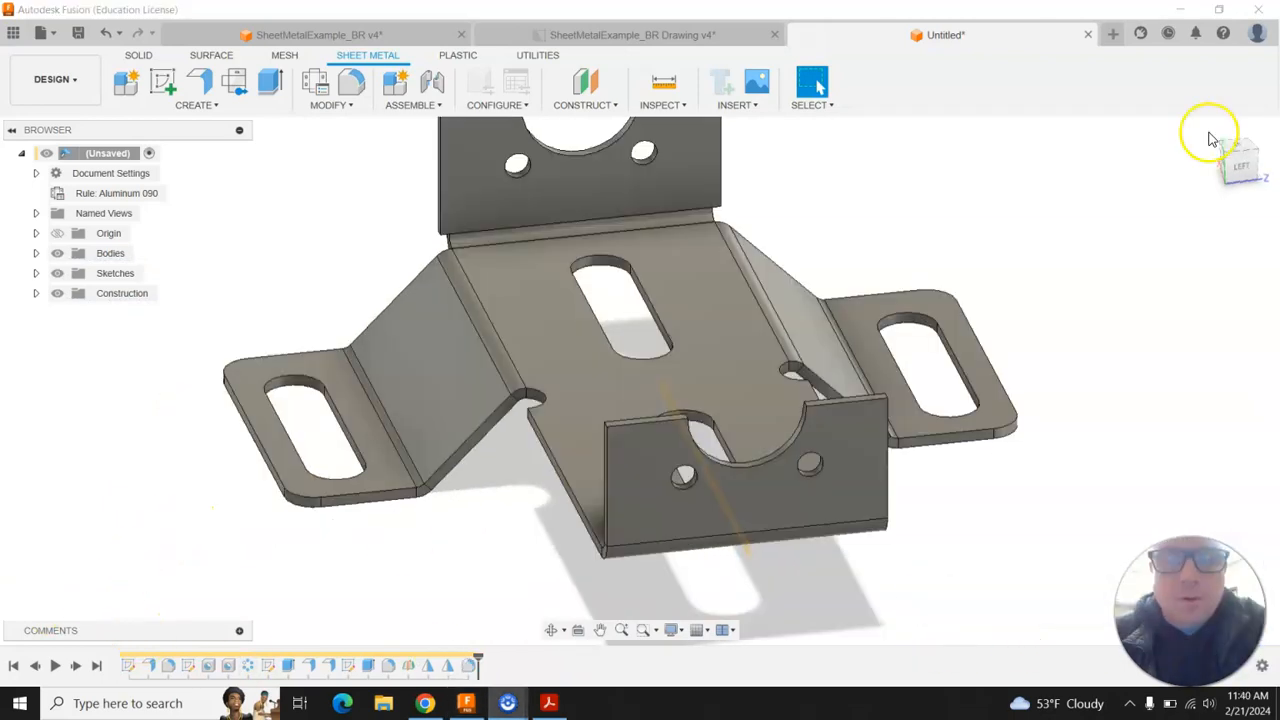
left_click(1203, 132)
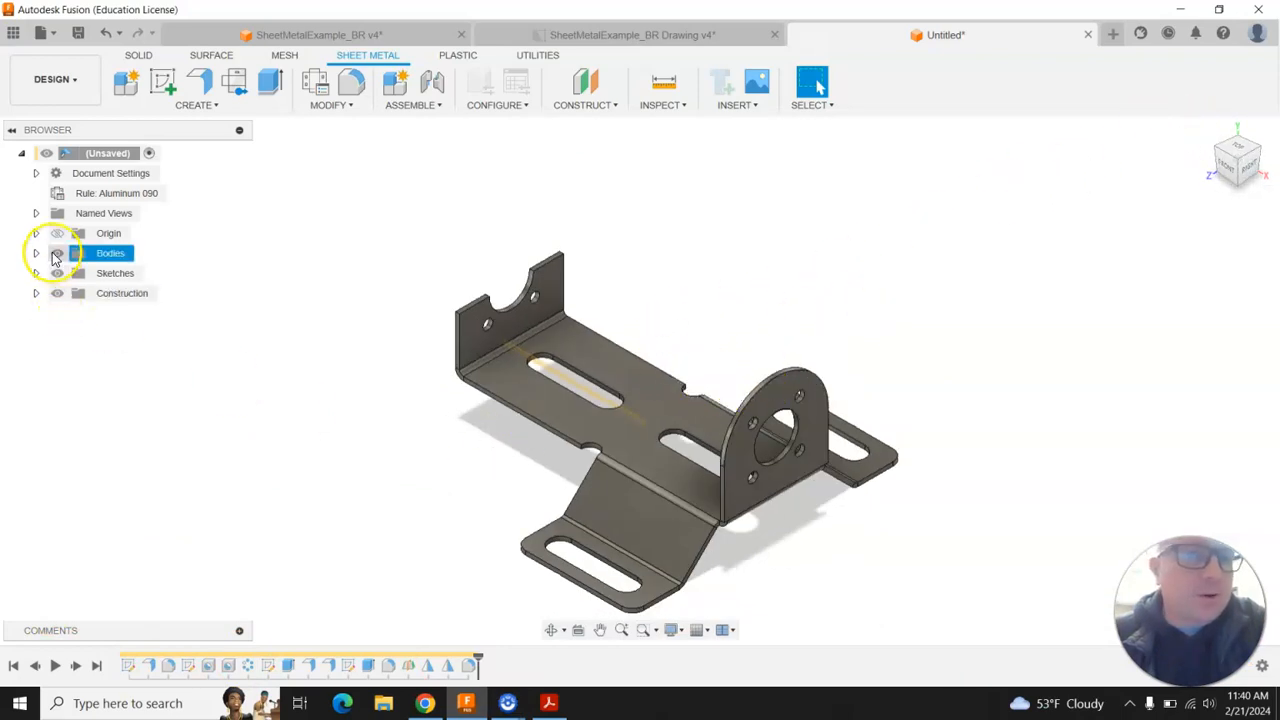
left_click(57, 254)
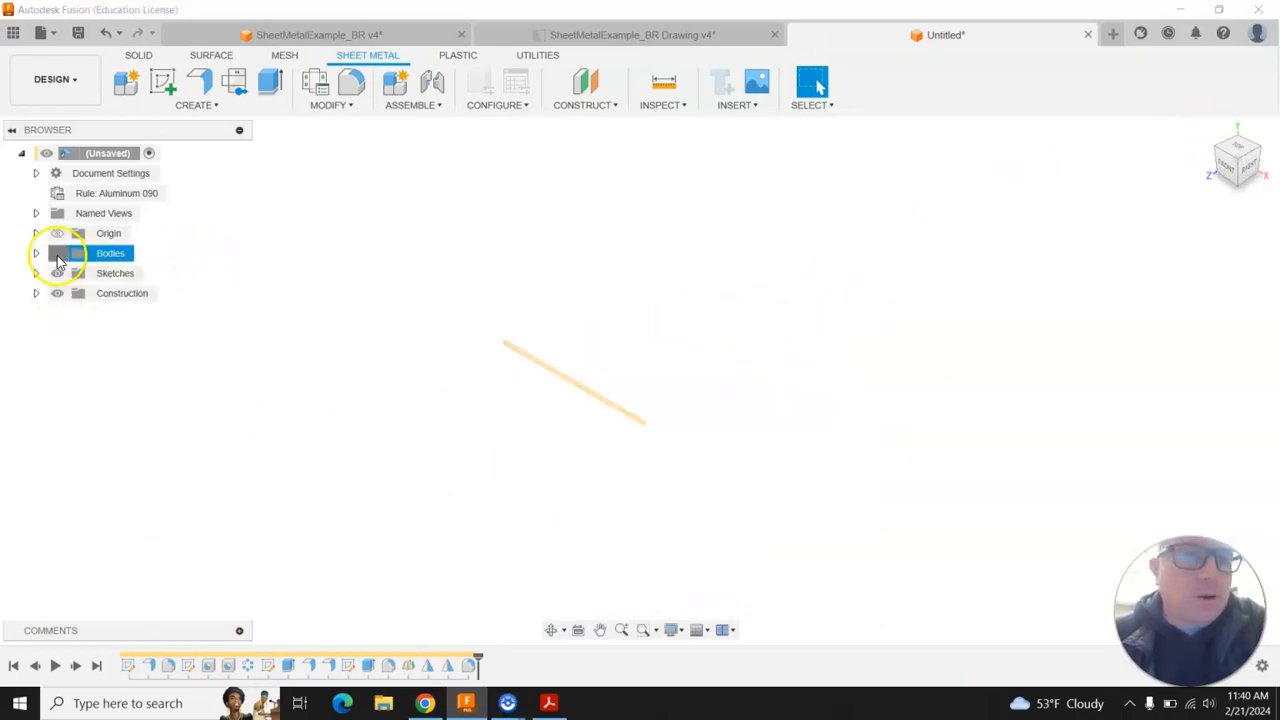
left_click(57, 254)
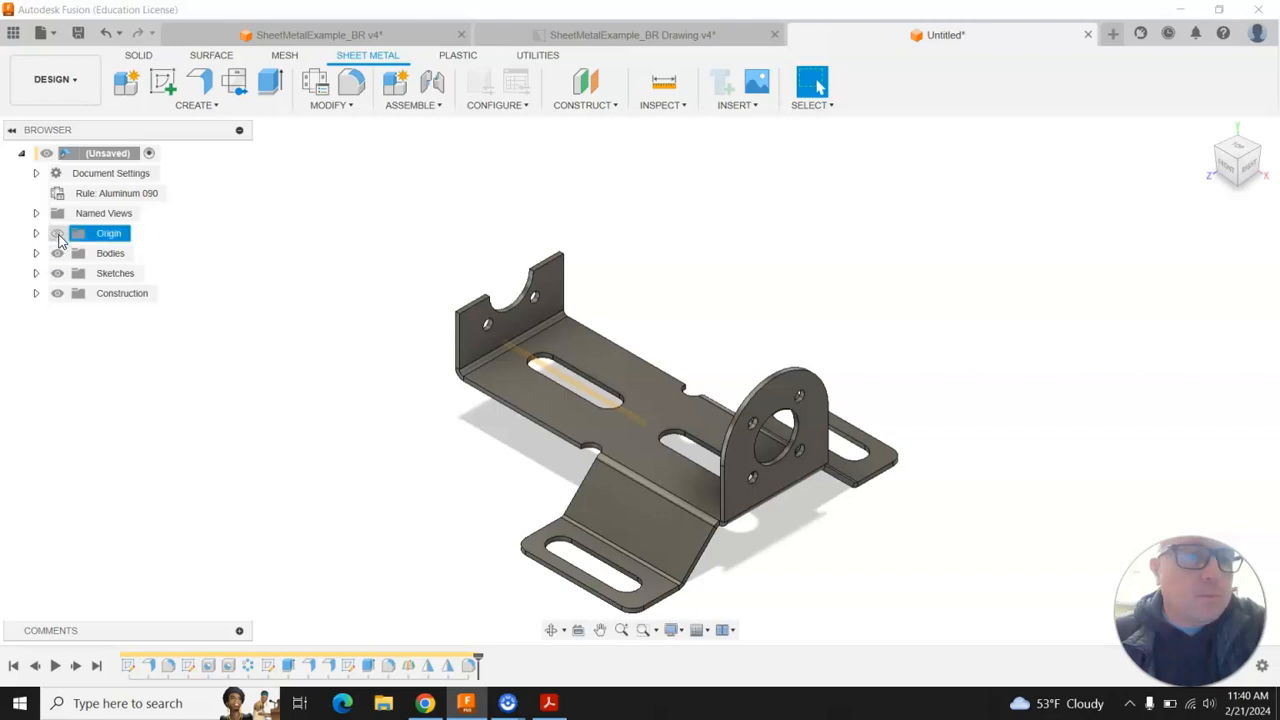
- Hide the construction geometry and create a flat pattern of the bracket with the base plate's upper face as the stationary face
left_click(57, 293)
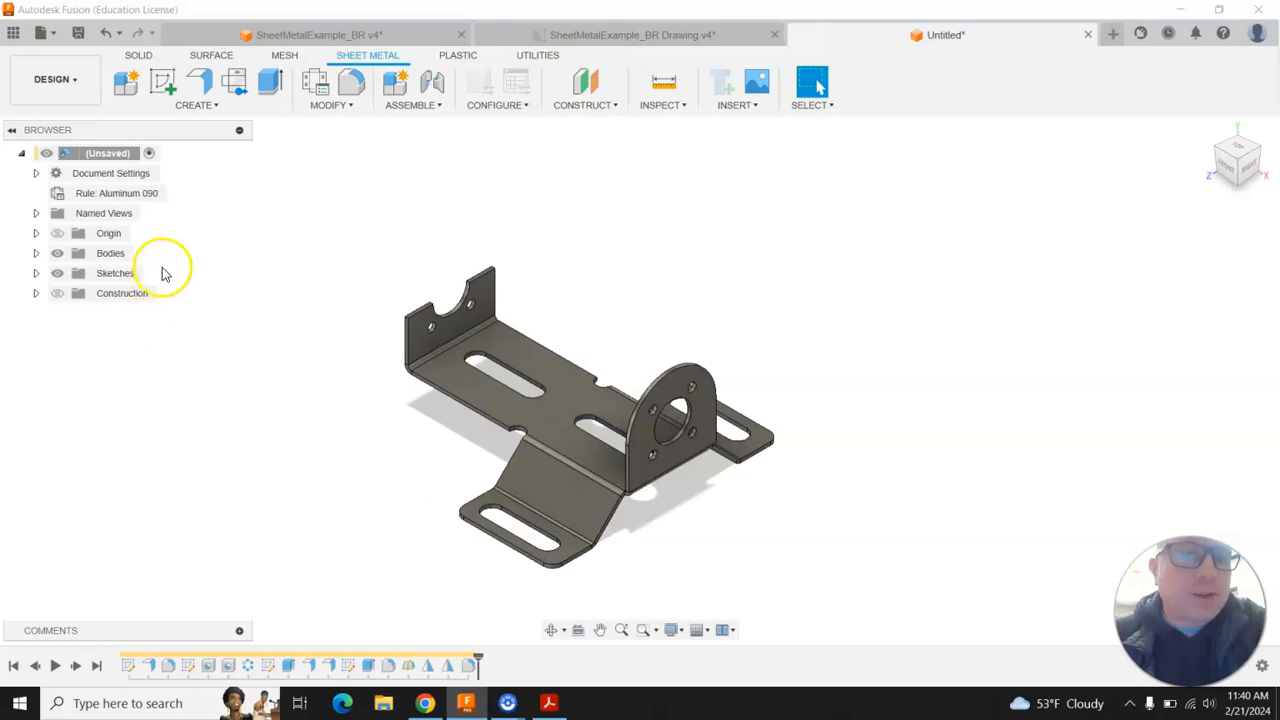
left_click(236, 84)
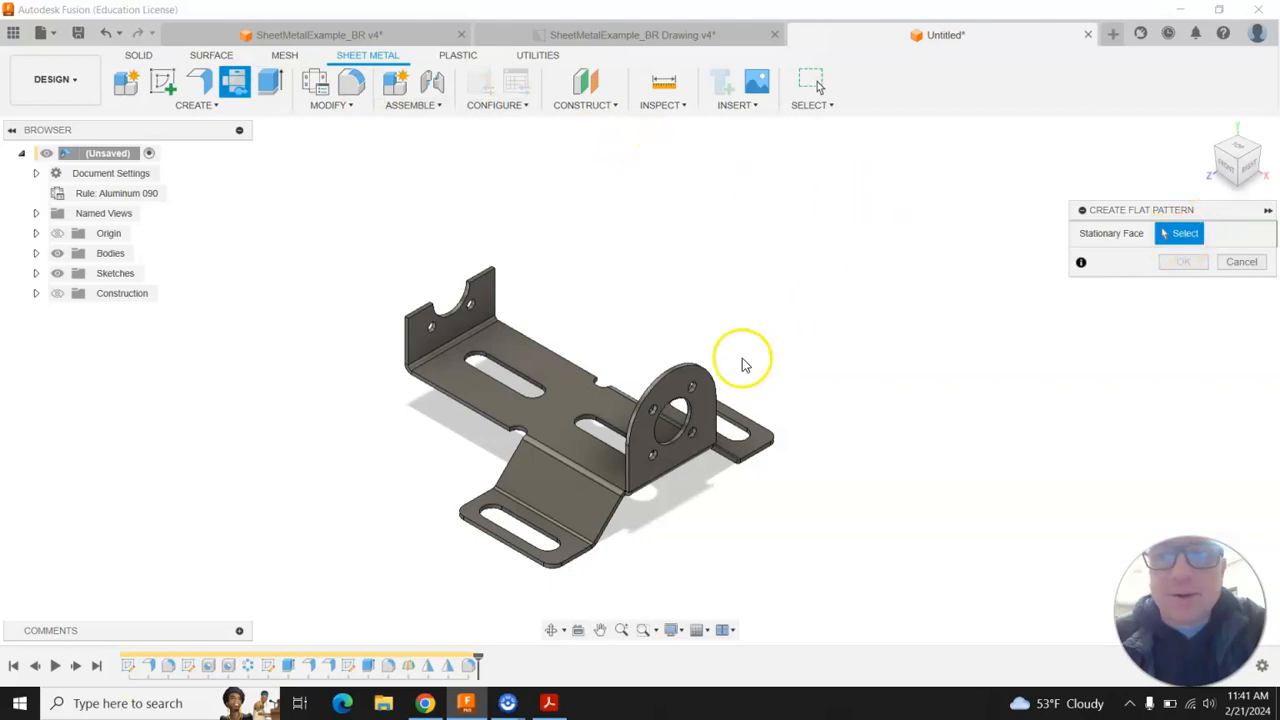
left_click(544, 412)
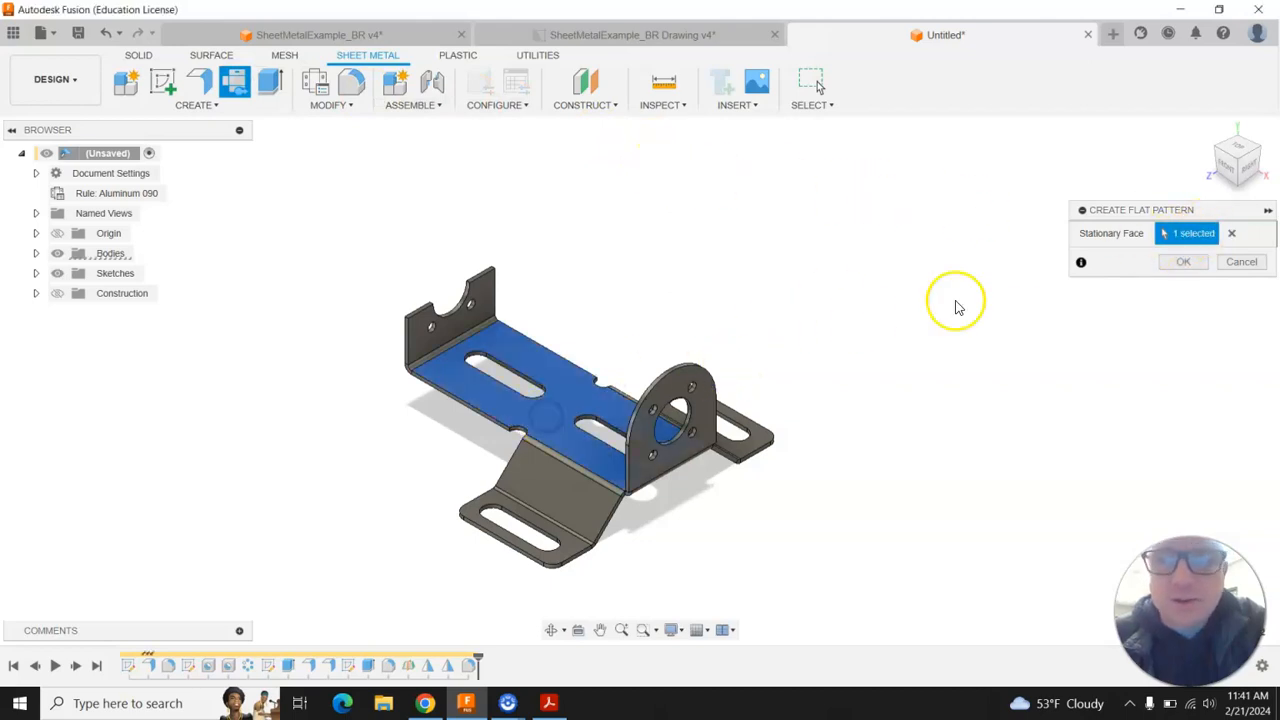
left_click(1171, 262)
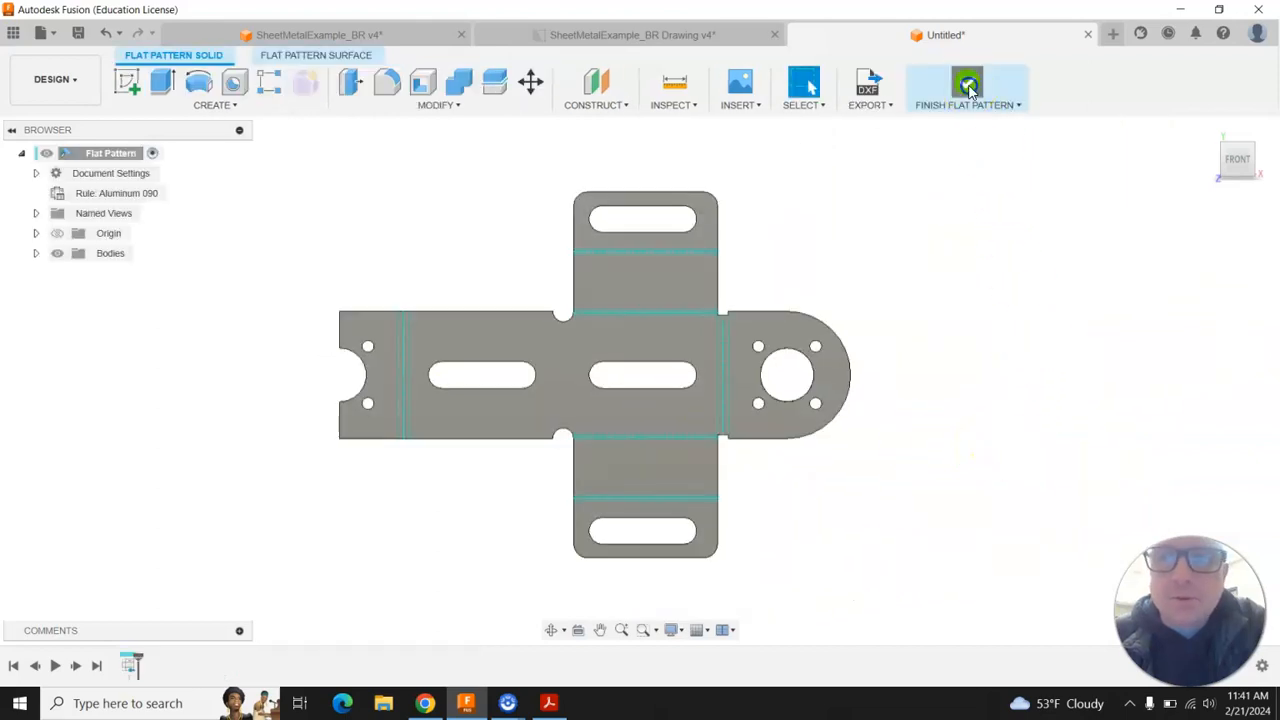
left_click(968, 88)
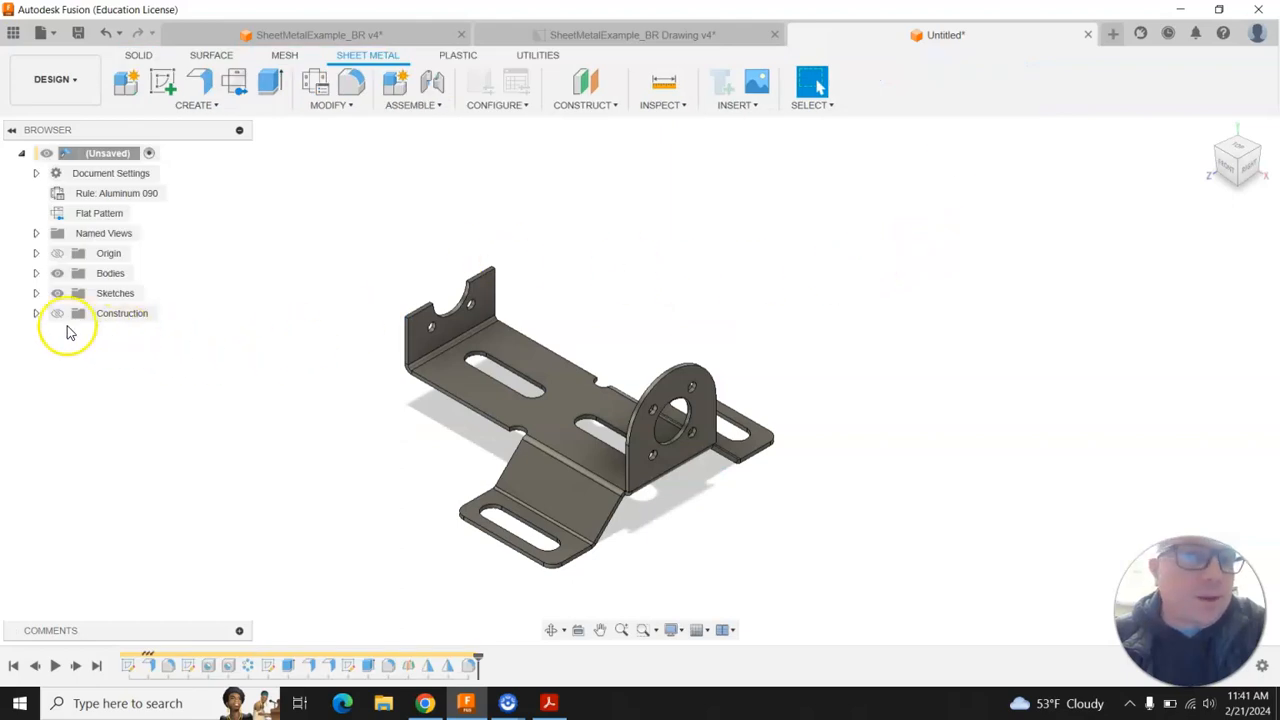
- Reactivate the existing flat pattern to view the unfolded bracket, and return to the folded model
left_click(100, 213)
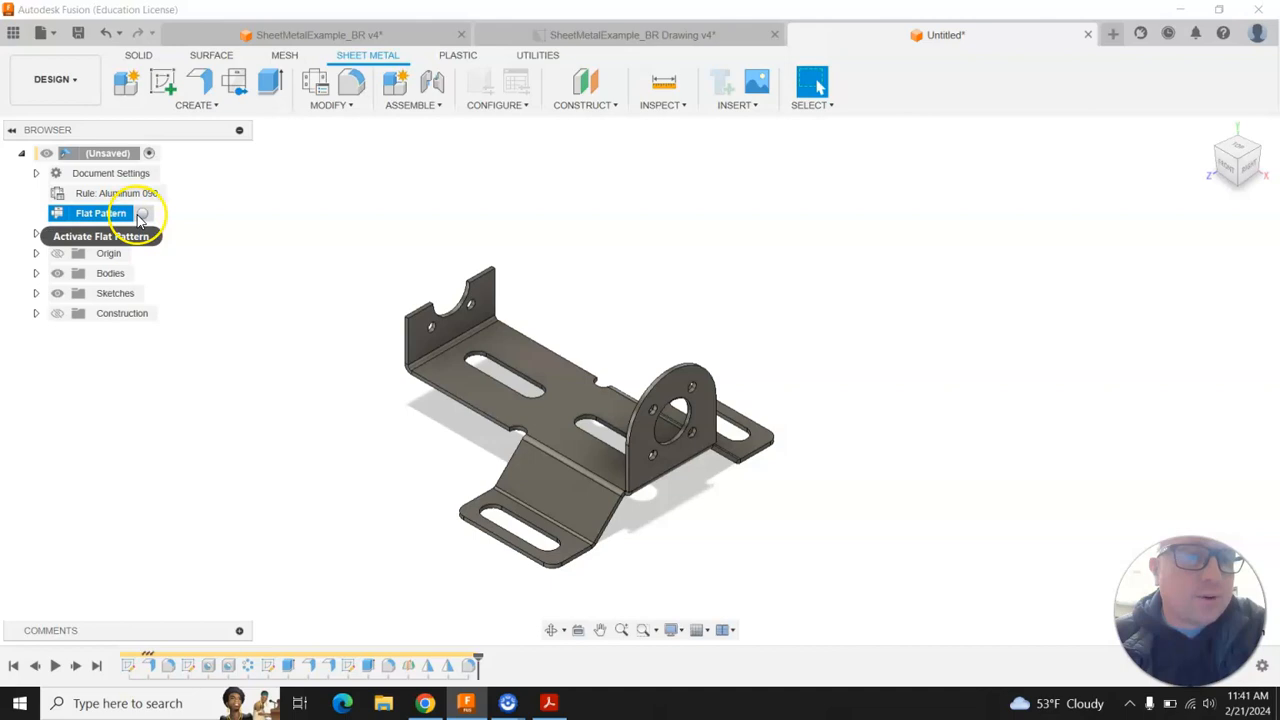
left_click(142, 212)
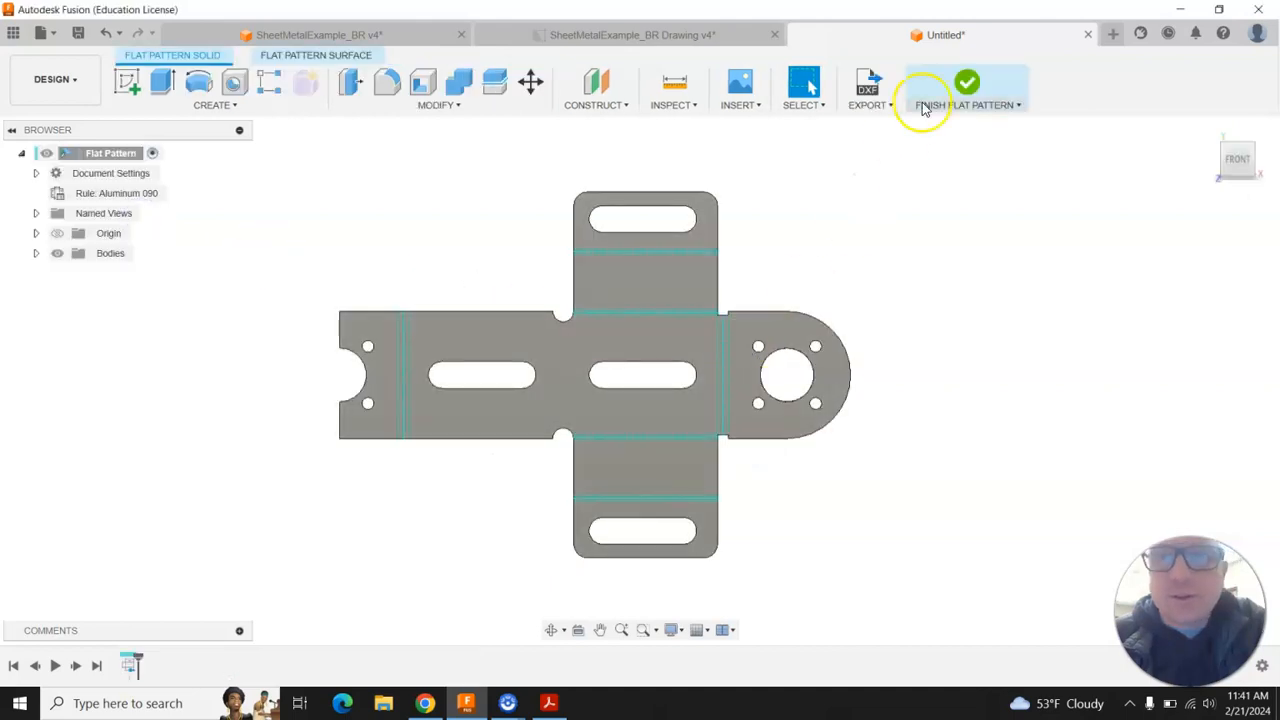
left_click(968, 85)
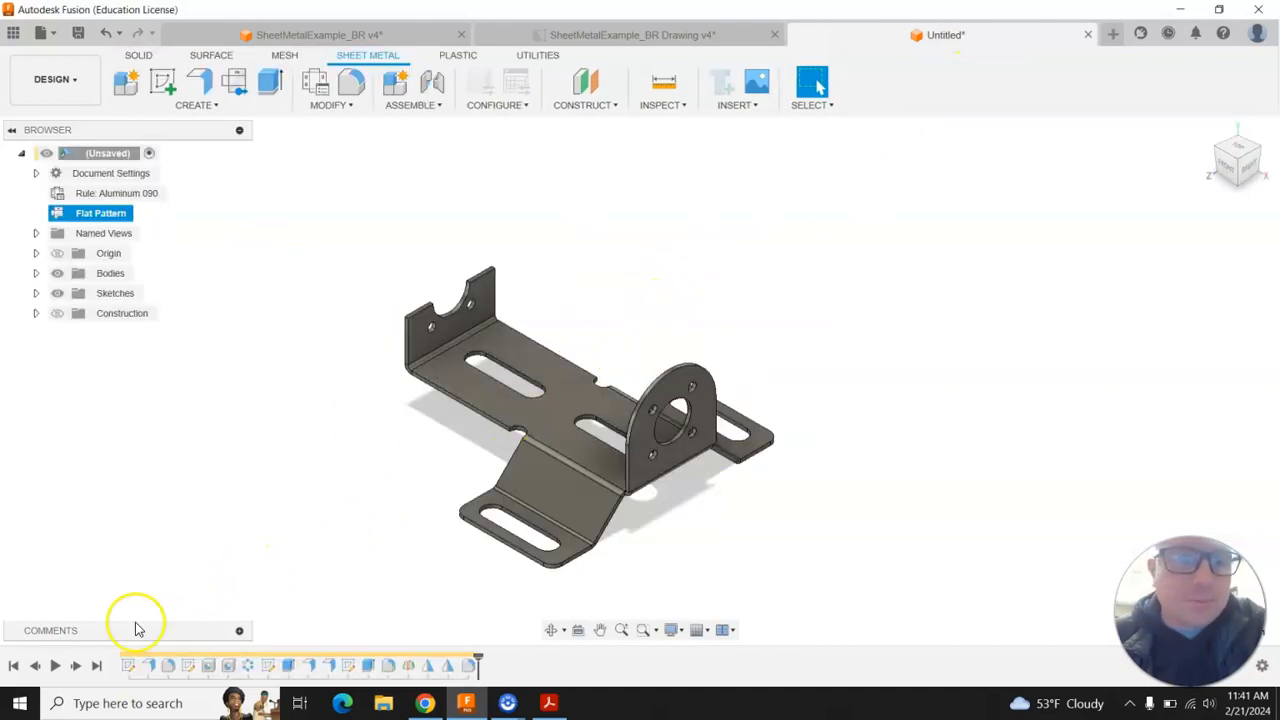